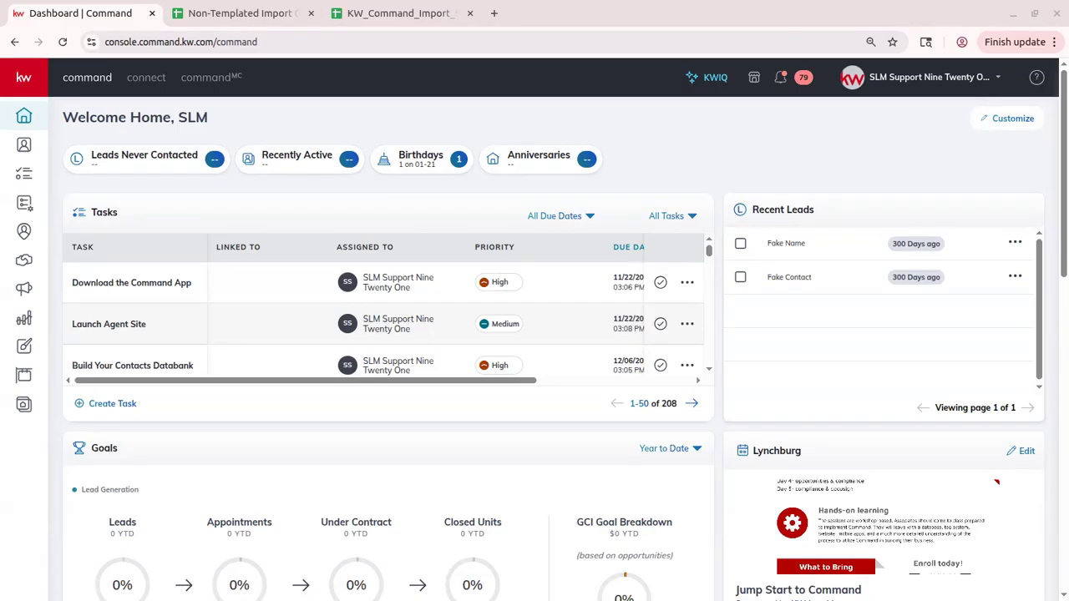
click(493, 13)
text(https://www.youtube.com/@ScottLeRoyMarketing)
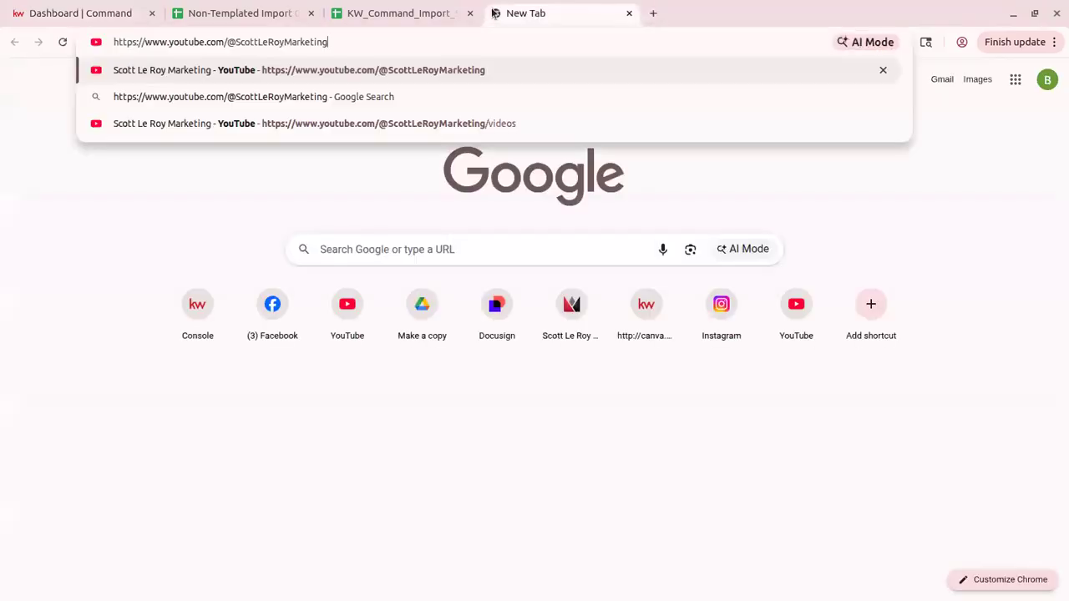
key(Return)
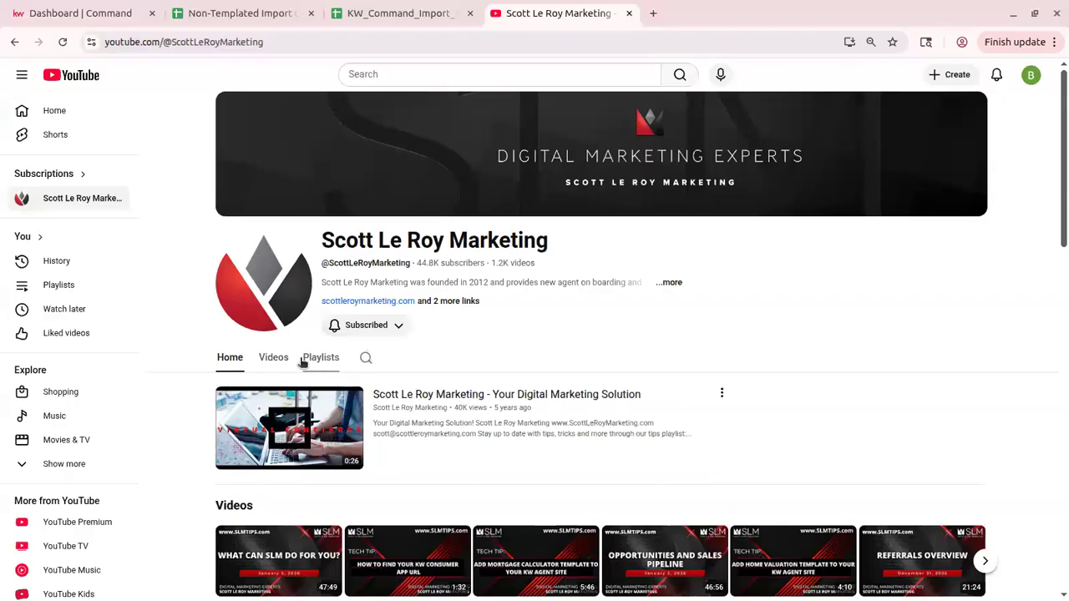
Show the channel's videos and look through the latest uploads.
click(274, 361)
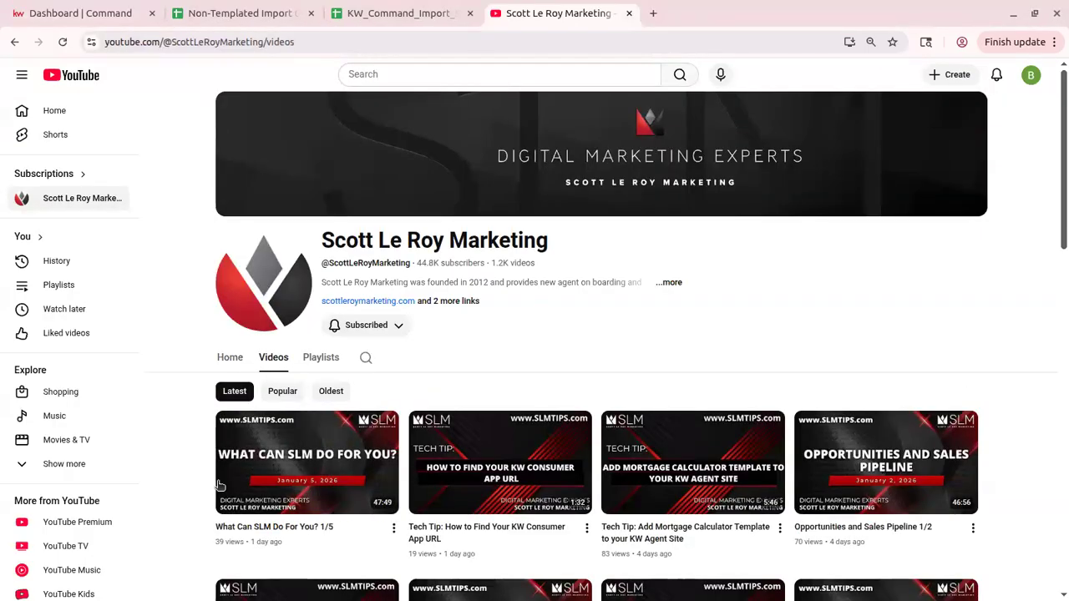
scroll(680, 371, down, 3)
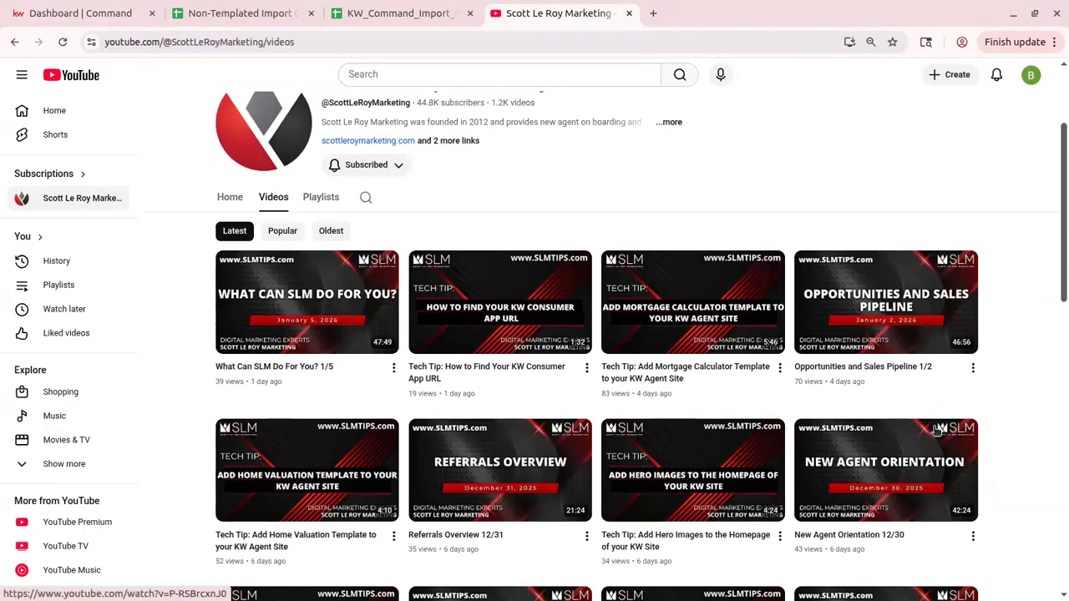
scroll(779, 501, down, 9)
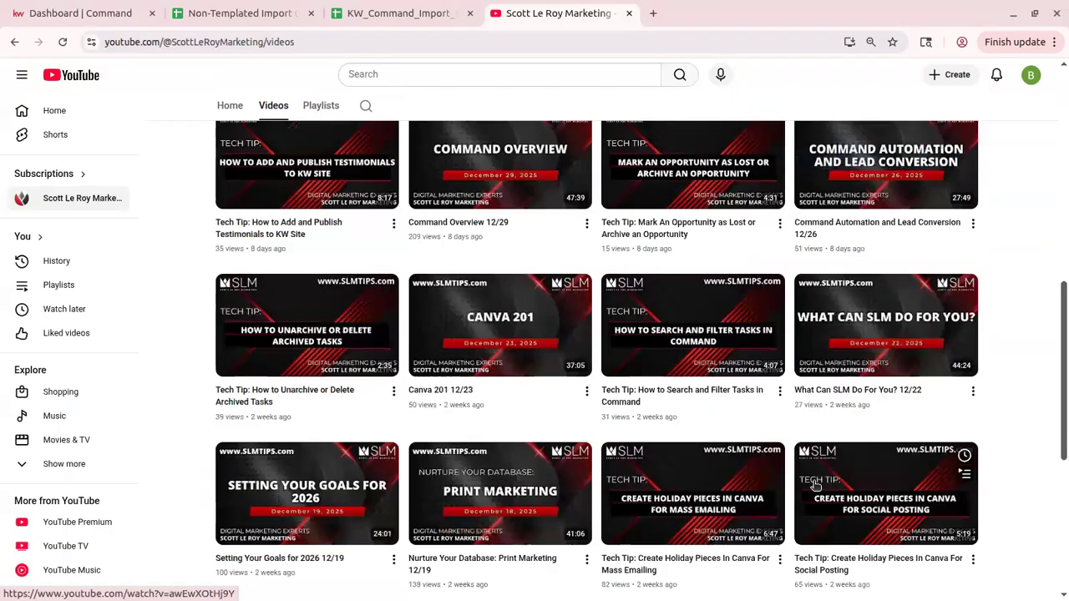
scroll(814, 486, down, 2)
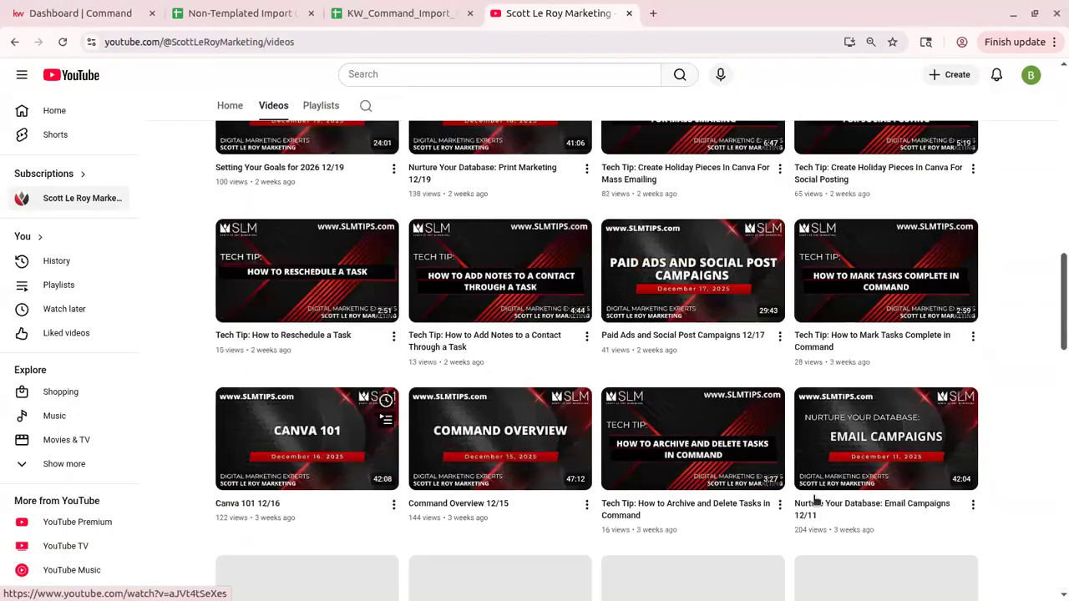
scroll(930, 435, up, 10)
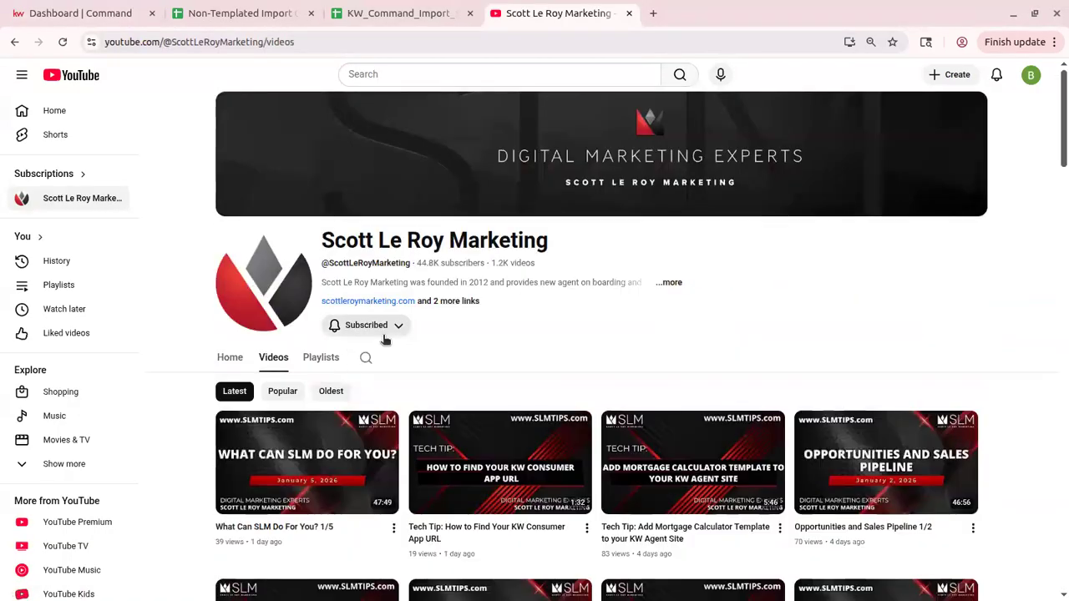
Search within the channel for "database overview" and look through the matching videos.
click(367, 359)
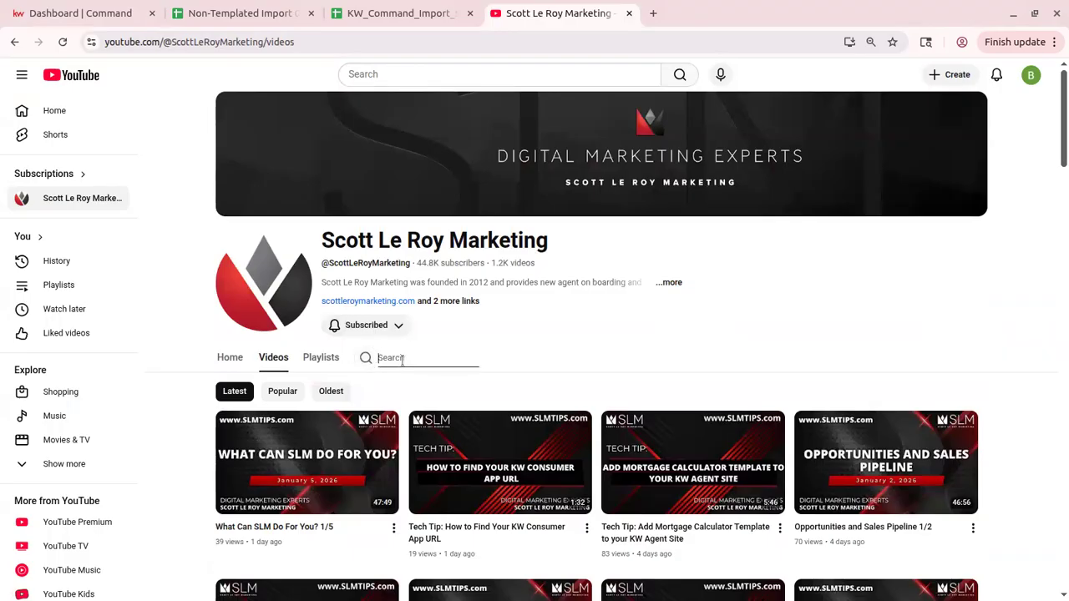
text(database overview)
key(Return)
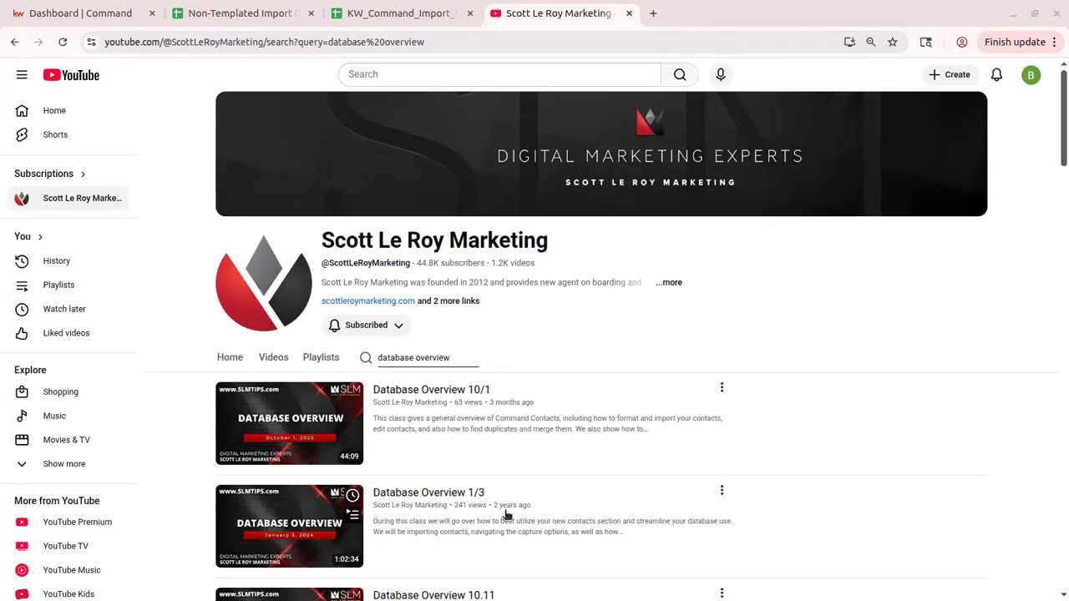
scroll(558, 513, down, 1)
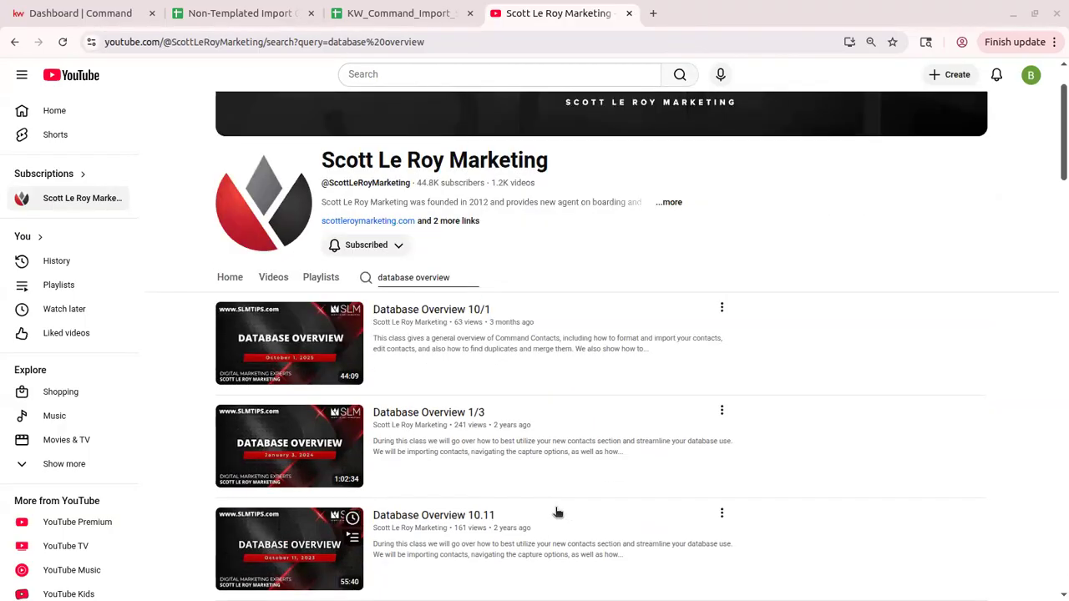
scroll(558, 513, down, 5)
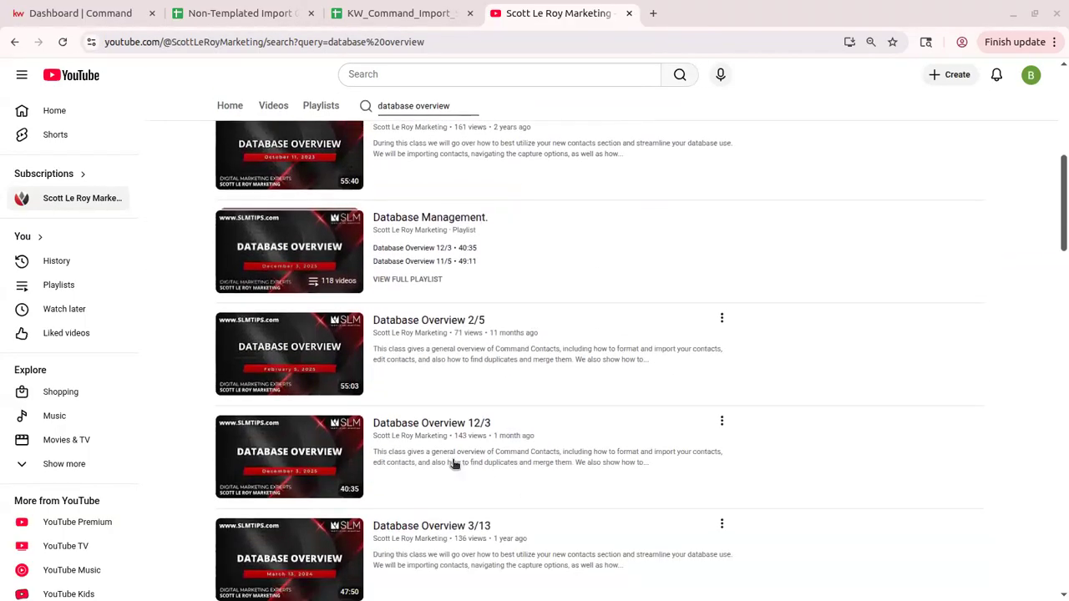
scroll(506, 437, up, 6)
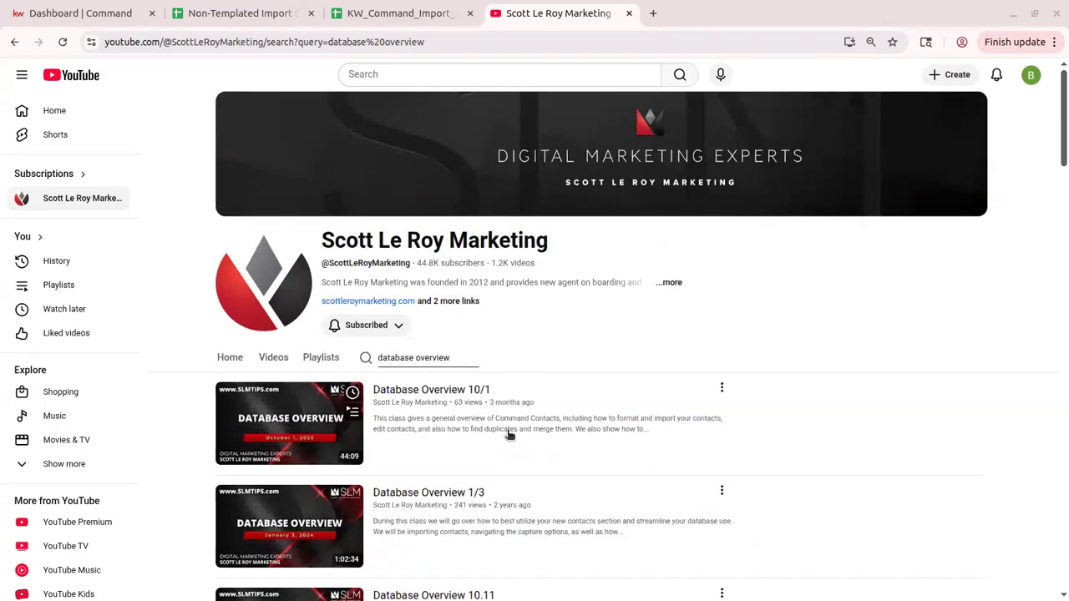
scroll(509, 433, down, 1)
scroll(505, 401, down, 4)
scroll(503, 415, down, 1)
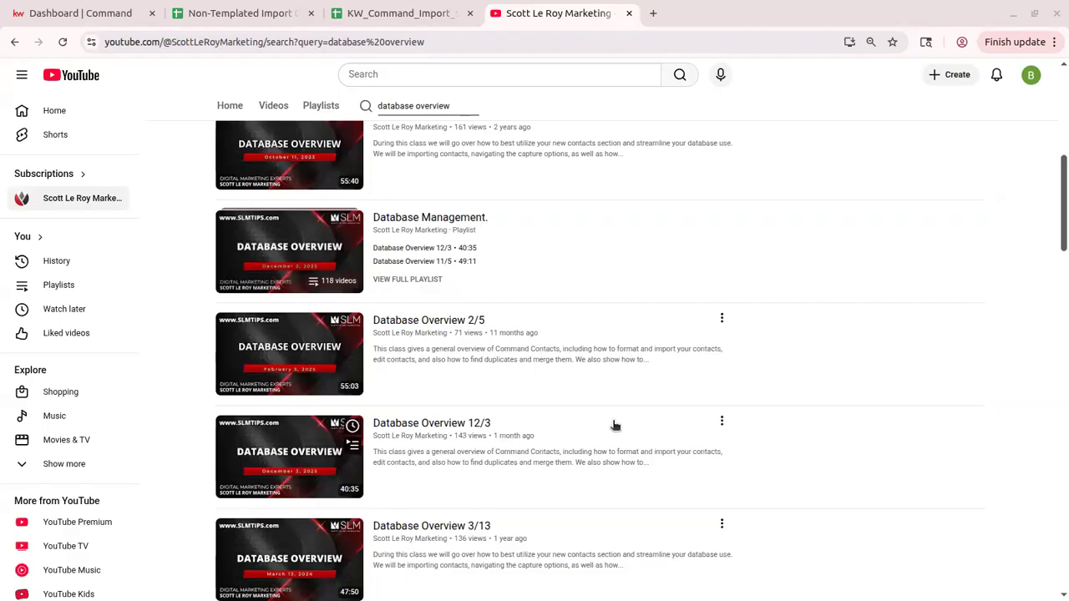
scroll(615, 427, up, 6)
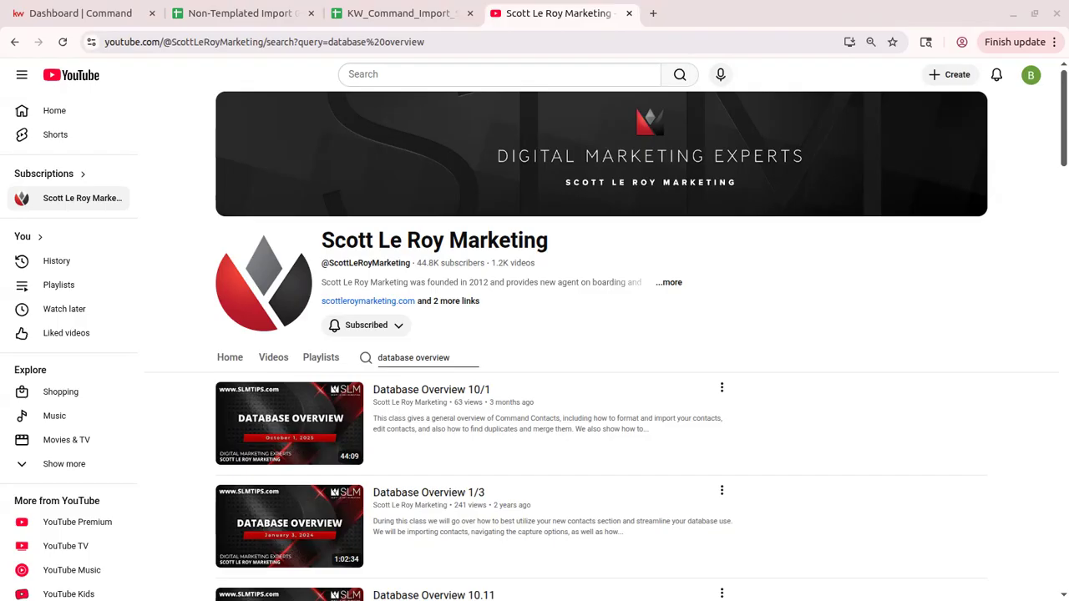
Return to the KW Command dashboard, expand its navigation labels and open Contacts.
click(61, 15)
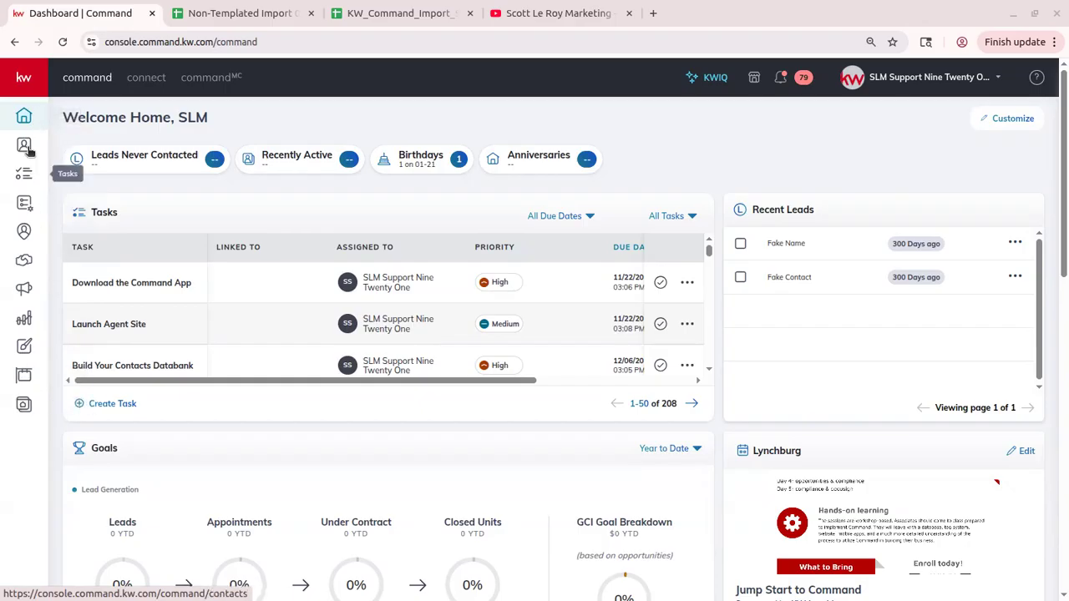
click(26, 89)
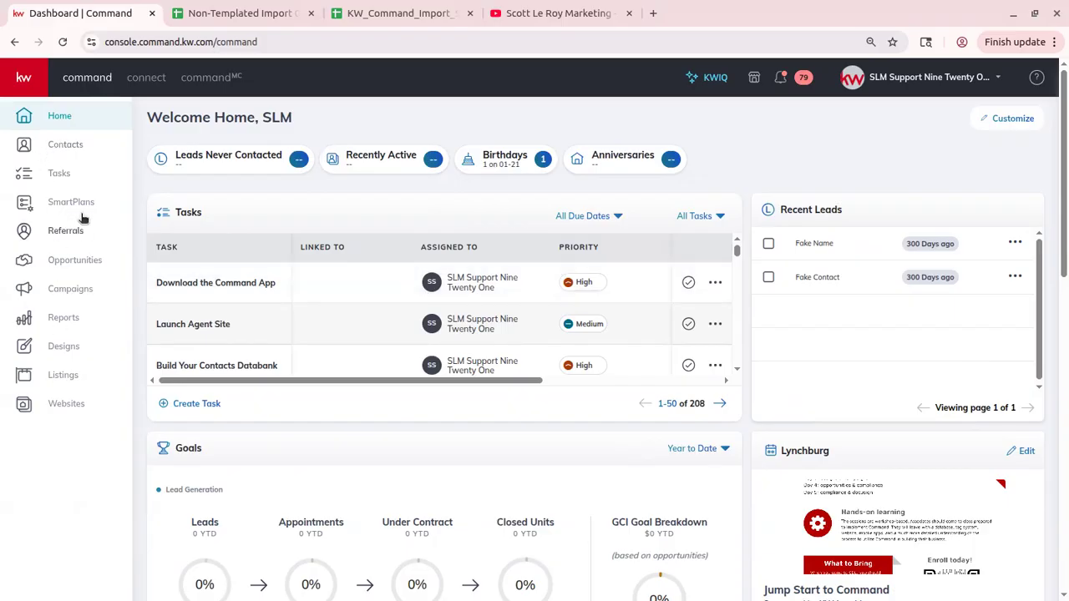
click(65, 145)
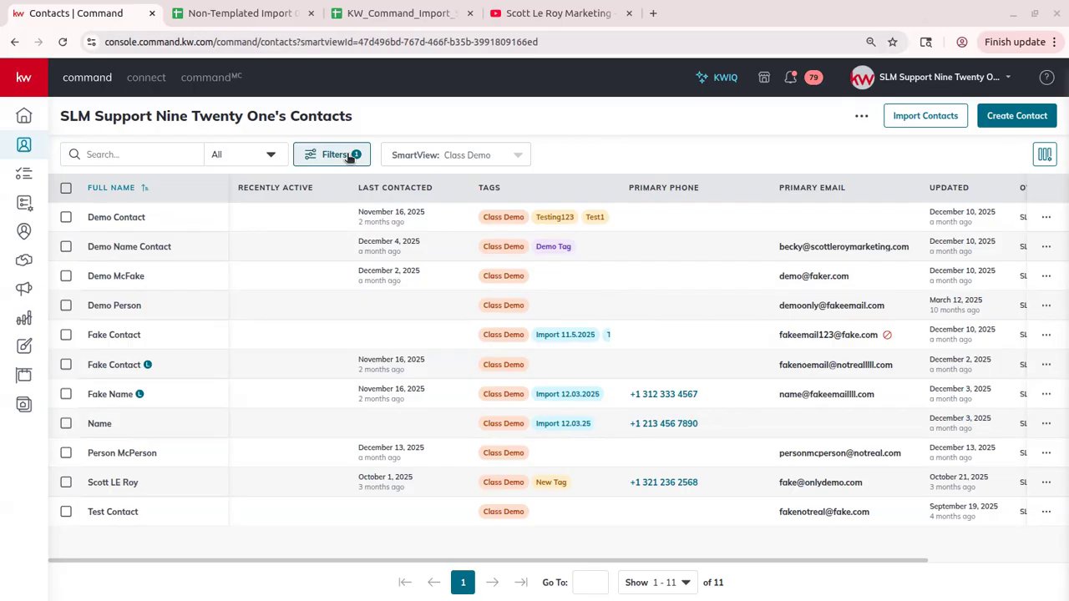
Examine the contact search and the fields it can be limited to.
click(118, 154)
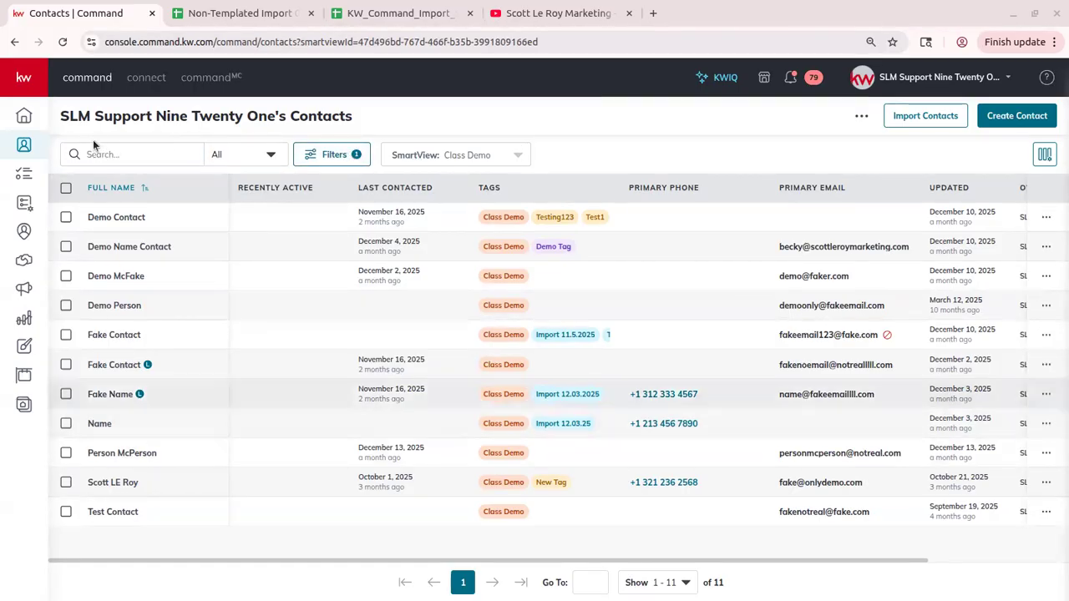
click(114, 156)
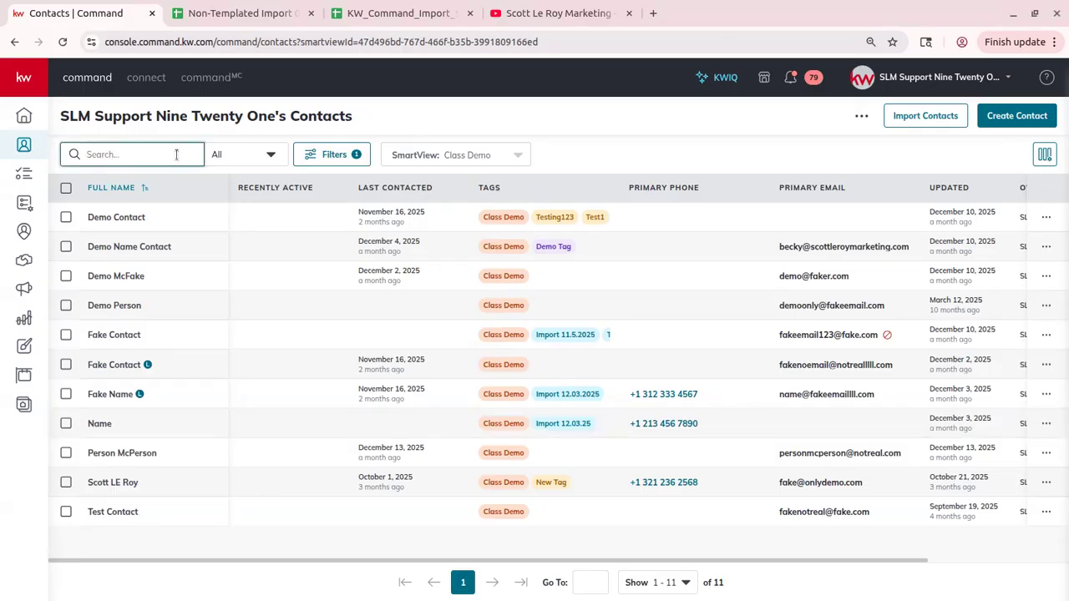
click(233, 153)
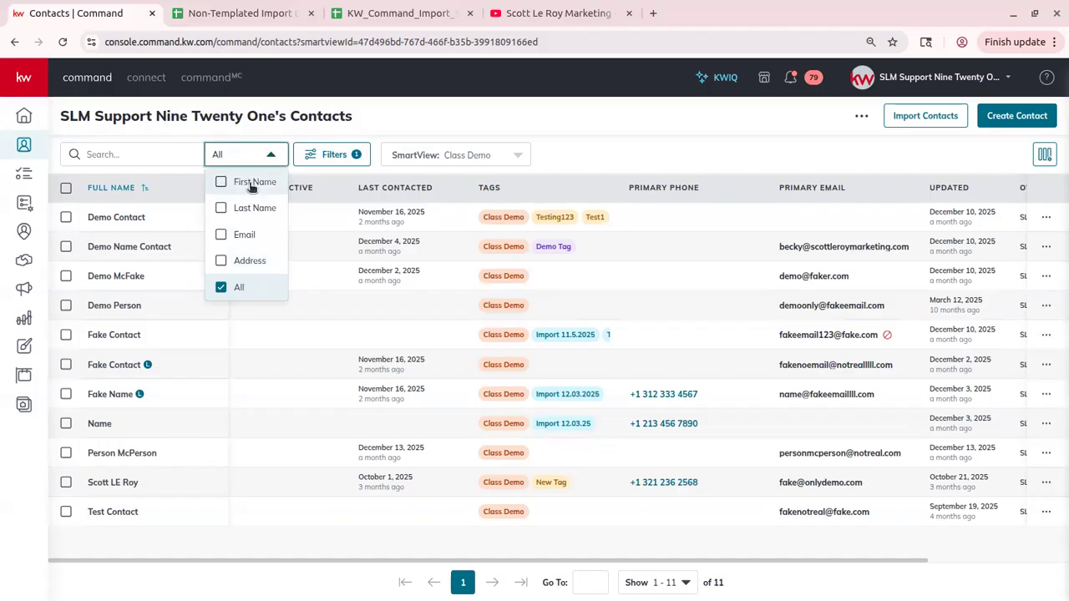
click(239, 153)
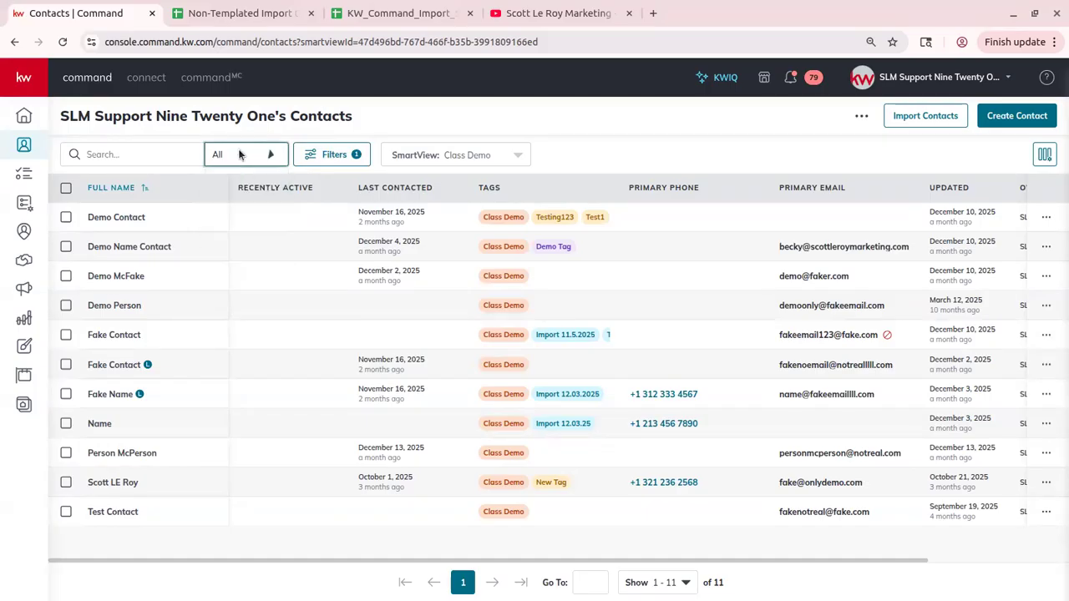
click(122, 152)
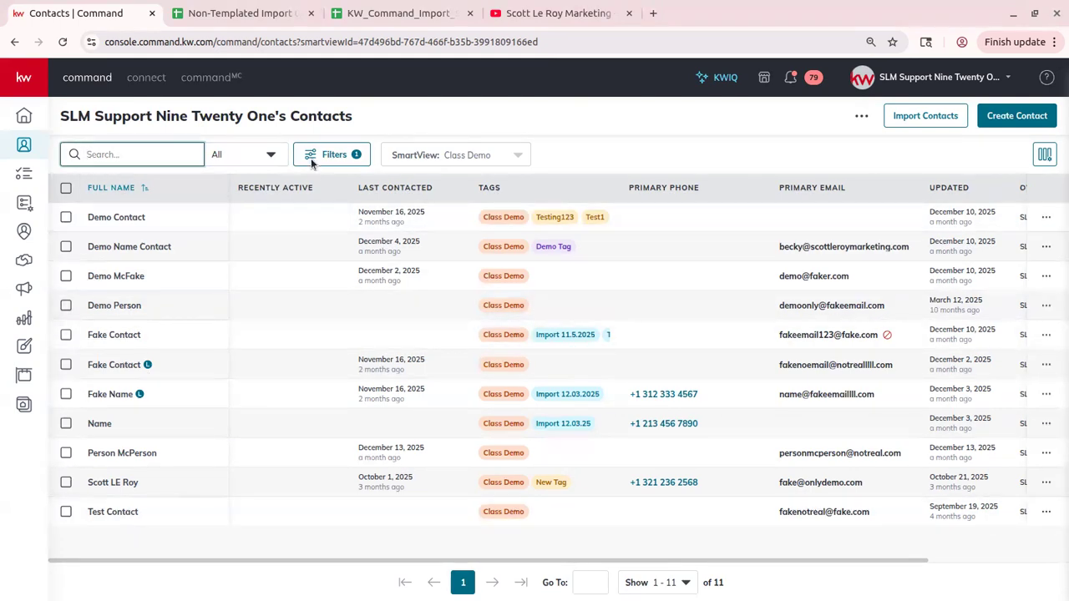
Open the contact filters and examine the available criteria, including the Tags list and the expanded Neighborhoods options.
click(310, 157)
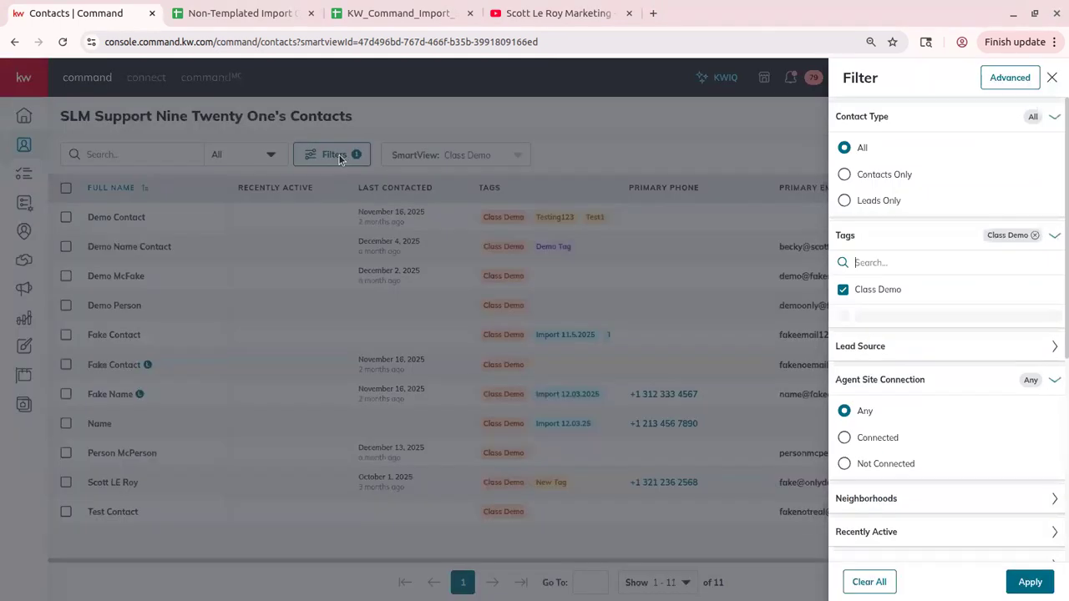
scroll(912, 254, down, 6)
scroll(911, 255, up, 5)
scroll(912, 255, up, 2)
click(912, 259)
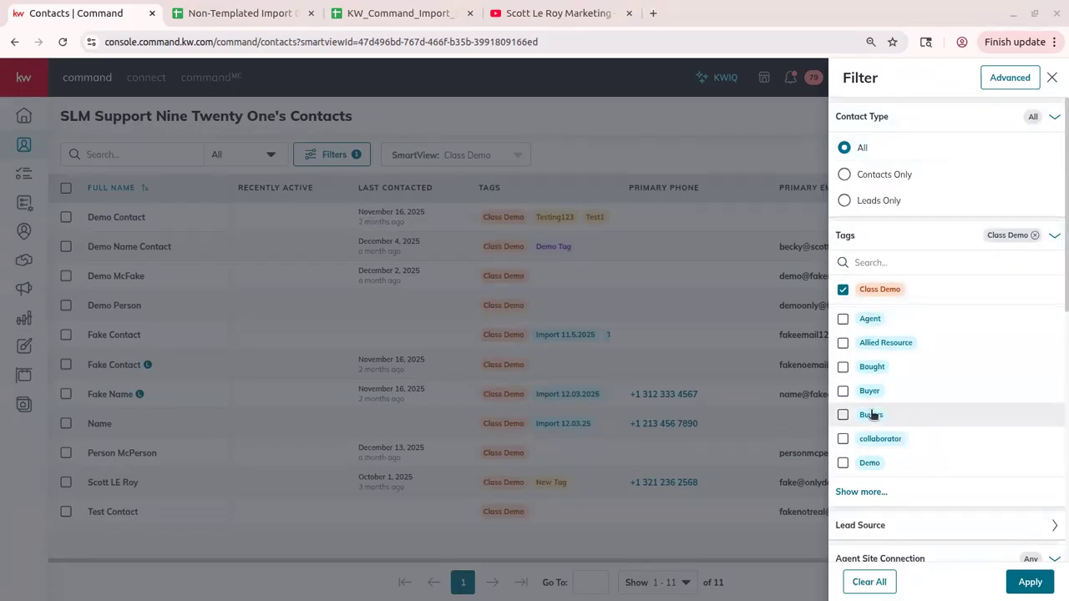
scroll(887, 417, down, 2)
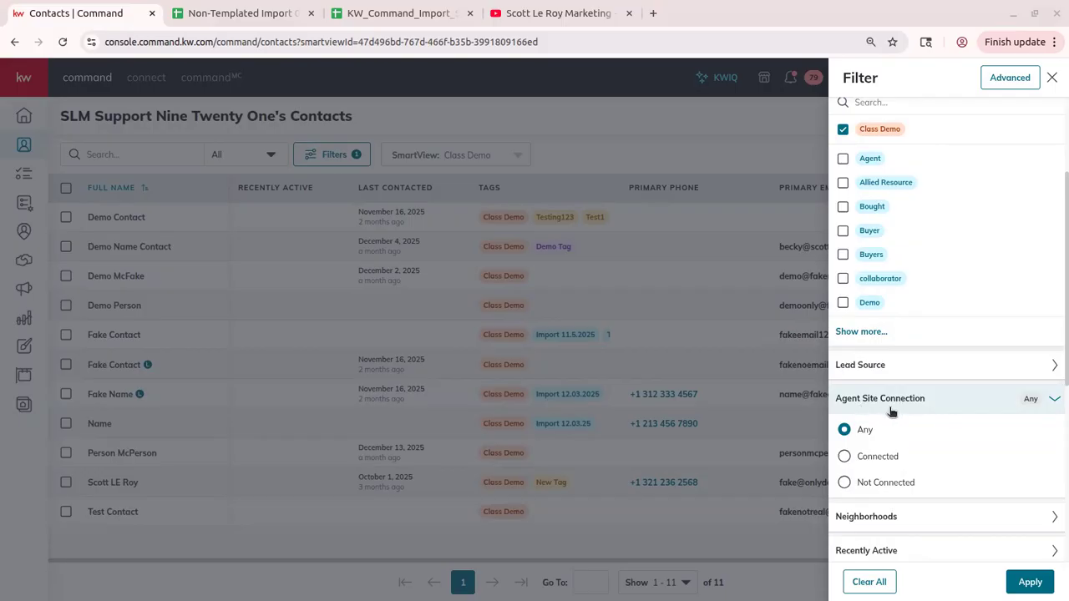
scroll(891, 410, down, 2)
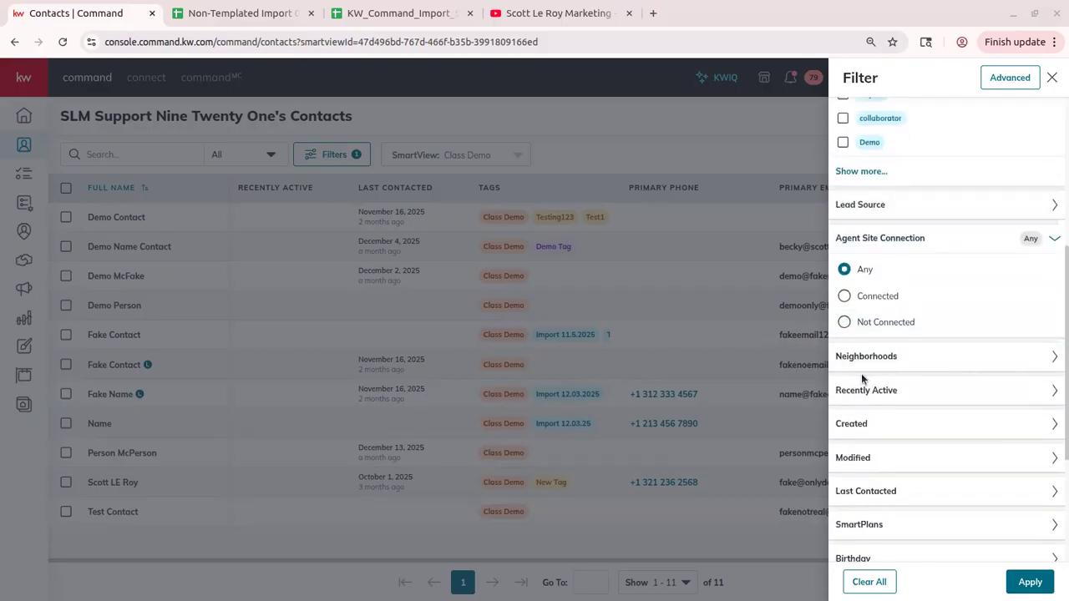
click(896, 359)
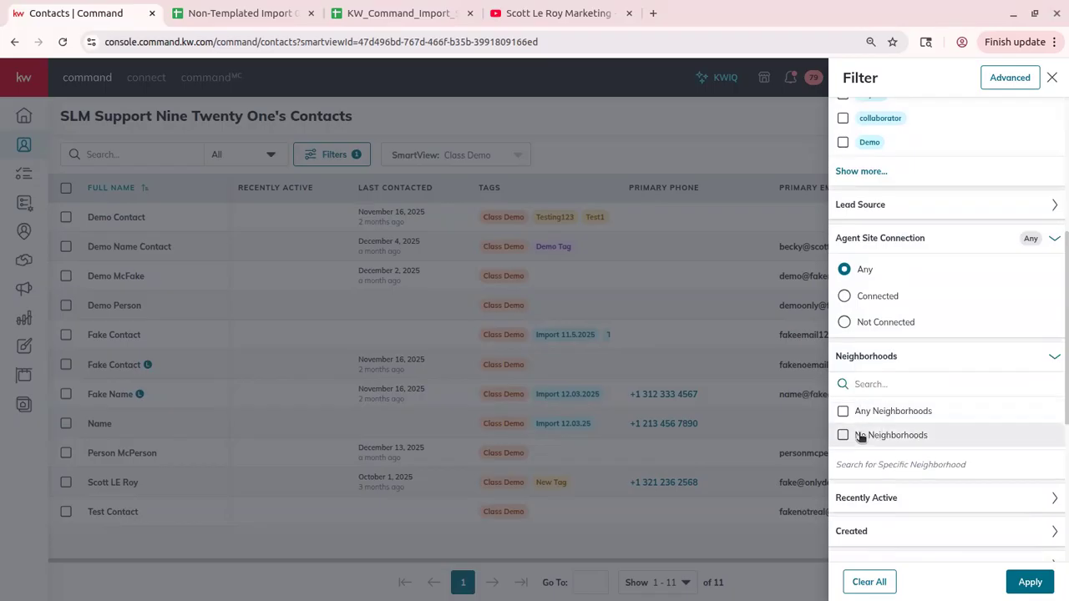
click(914, 383)
scroll(915, 382, down, 3)
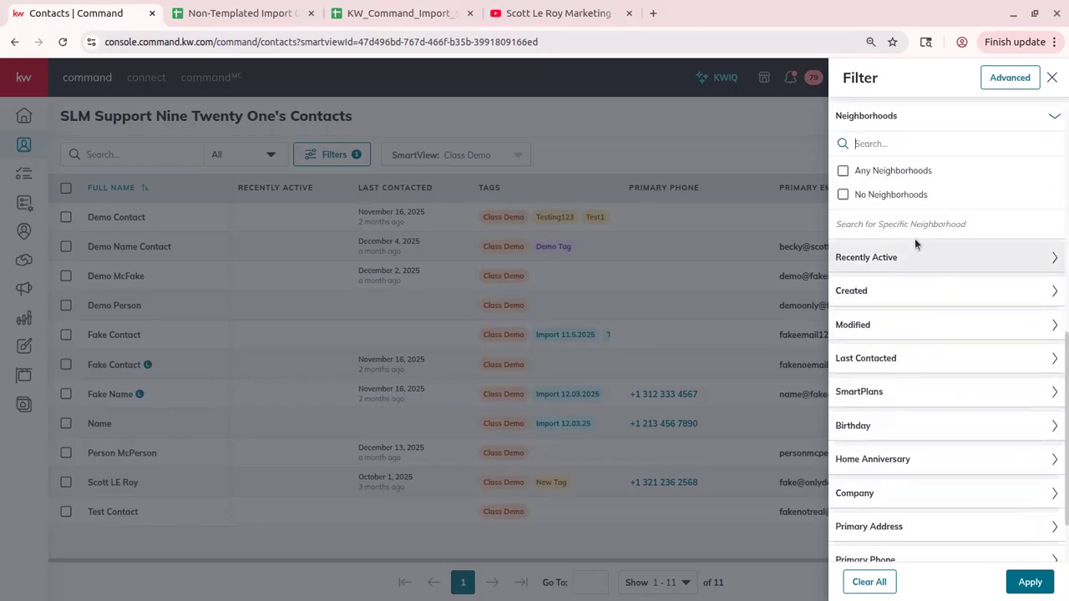
scroll(911, 334, down, 1)
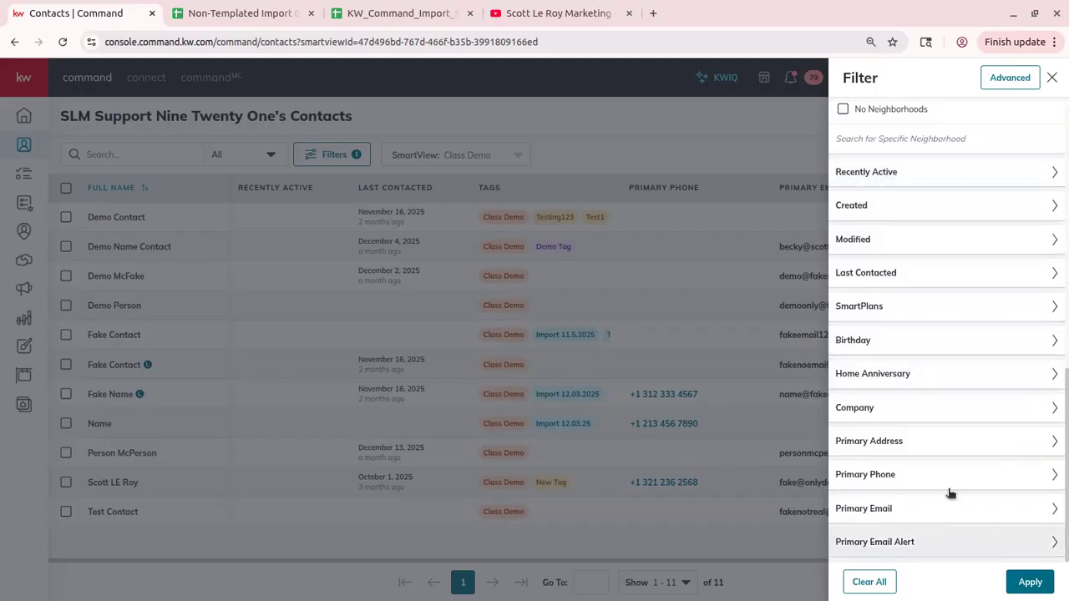
scroll(981, 459, up, 5)
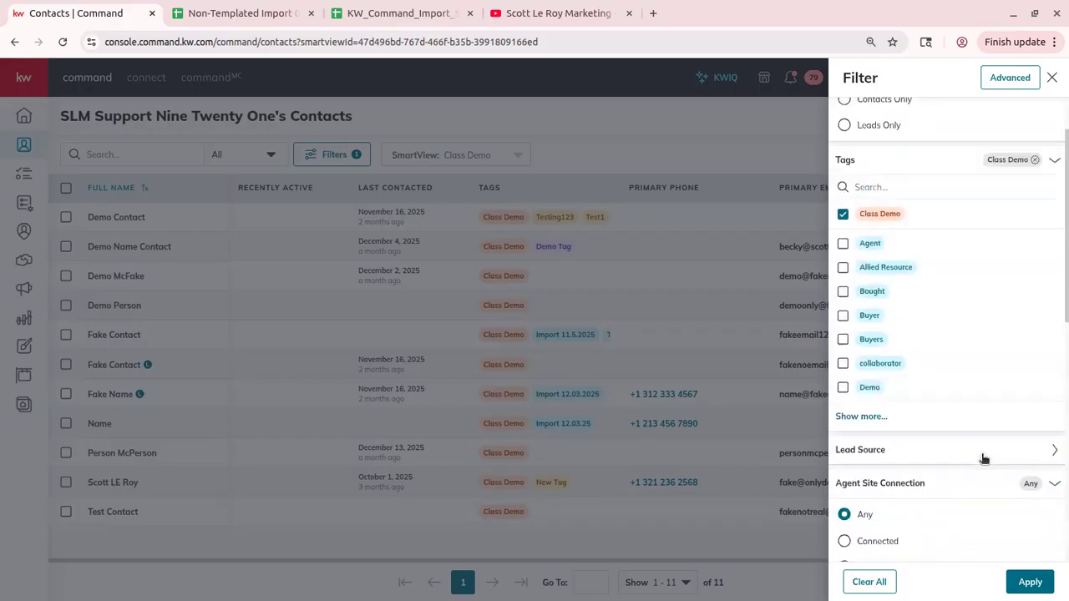
Switch to the advanced contact filter and add a second condition on the Tags field.
click(1002, 77)
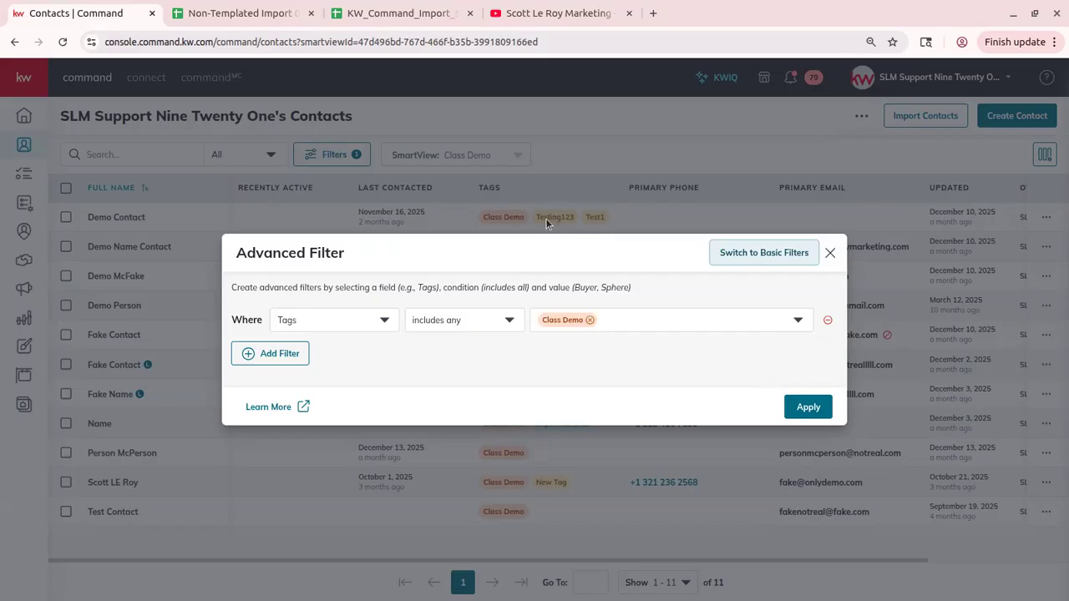
click(256, 357)
click(272, 341)
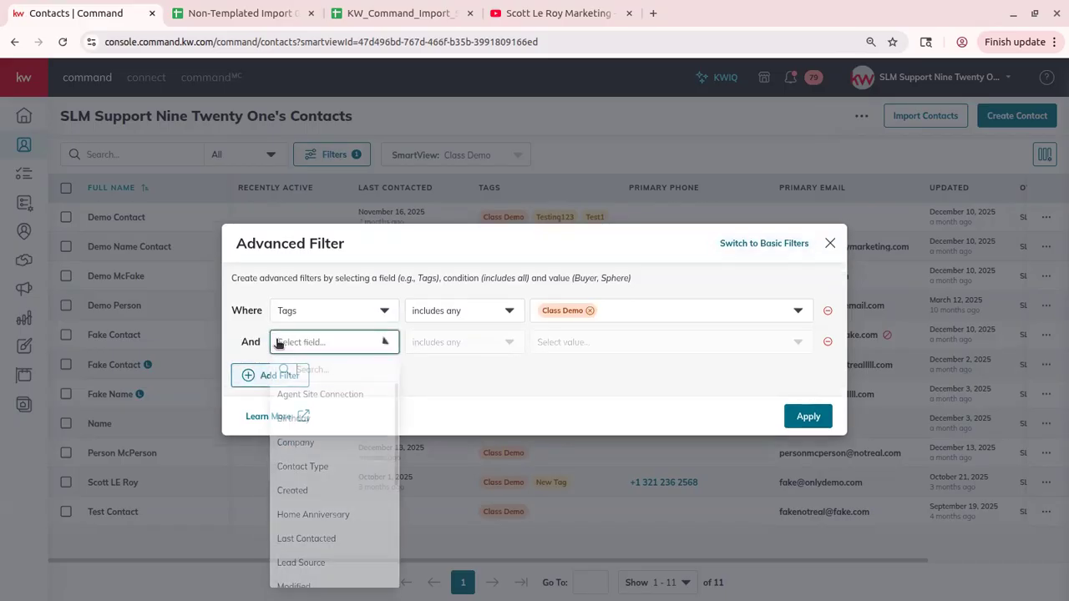
scroll(327, 417, down, 3)
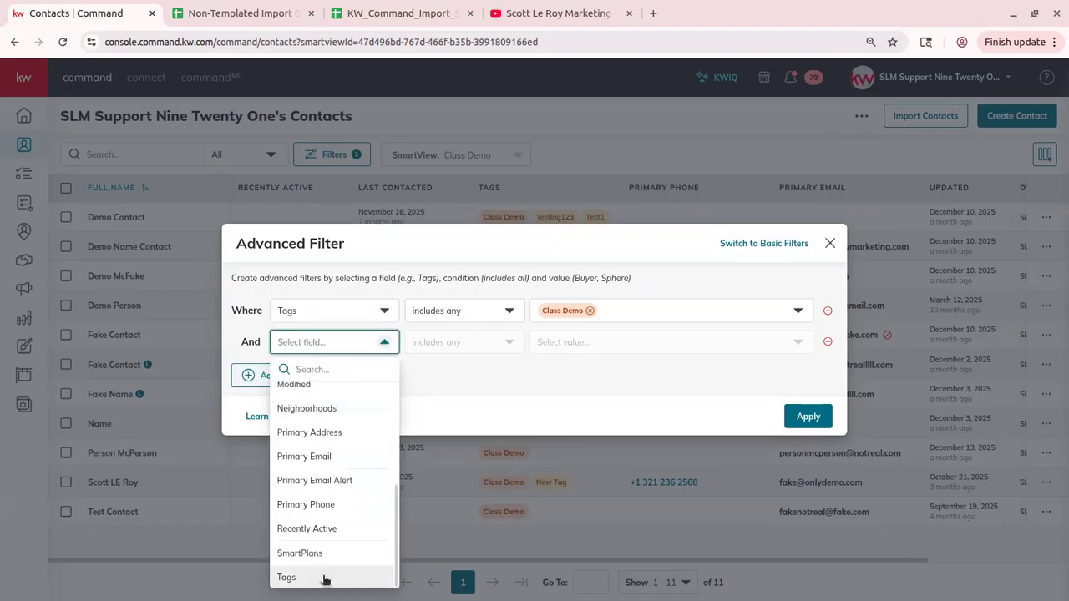
click(319, 578)
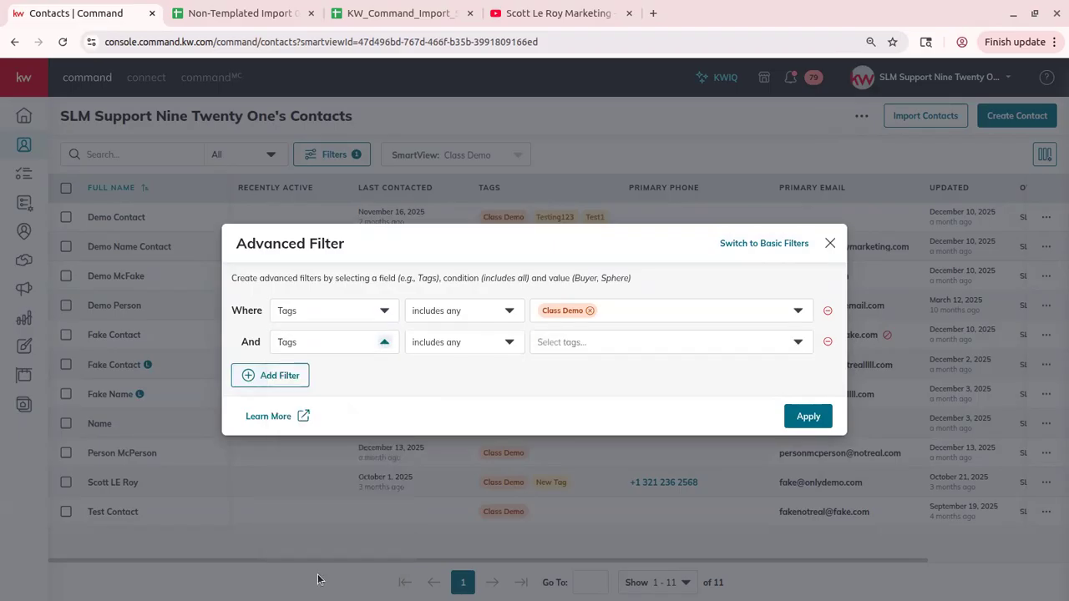
Set the second Tags condition to excludes any Testing123 and apply the advanced filter.
click(481, 349)
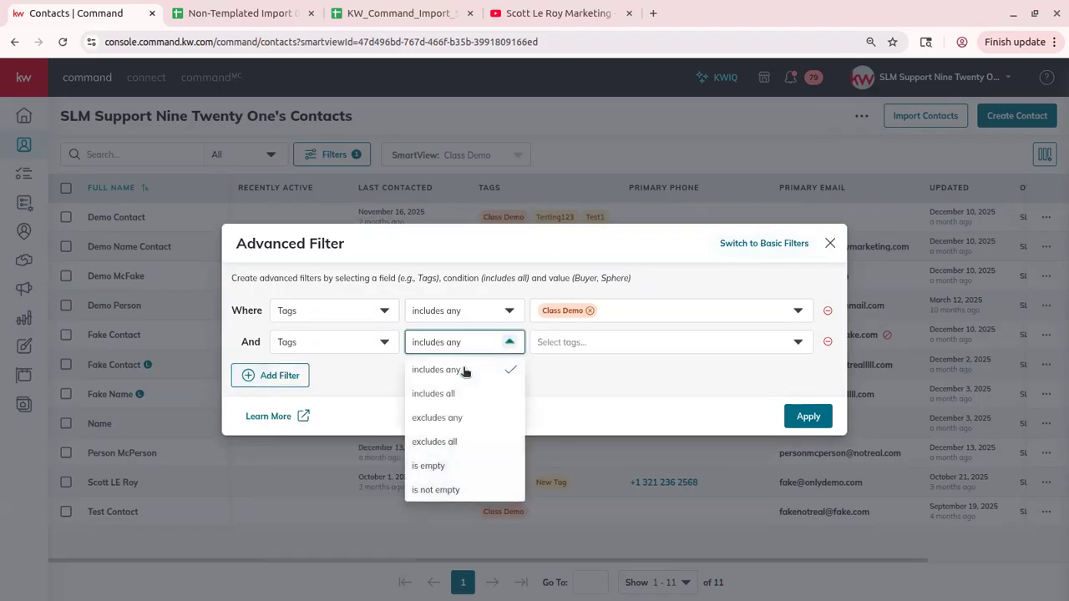
click(466, 418)
click(598, 342)
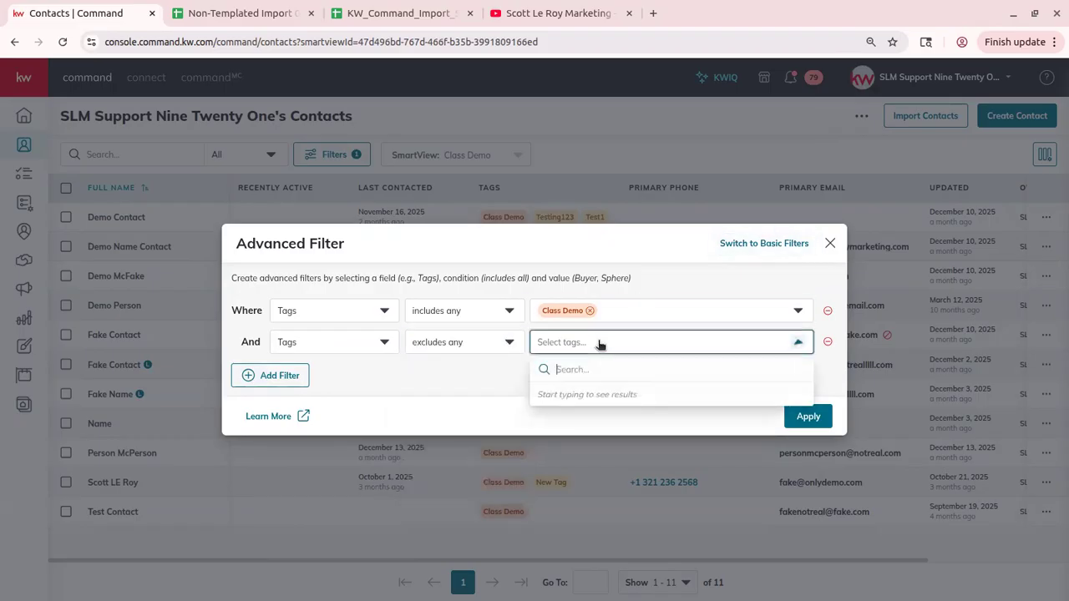
text(test)
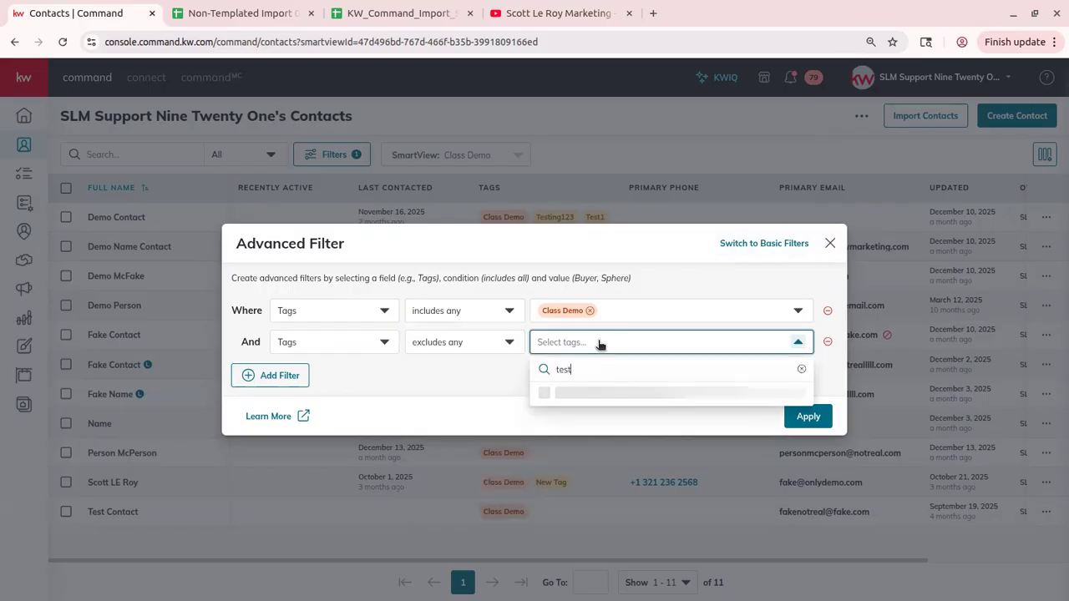
text(in)
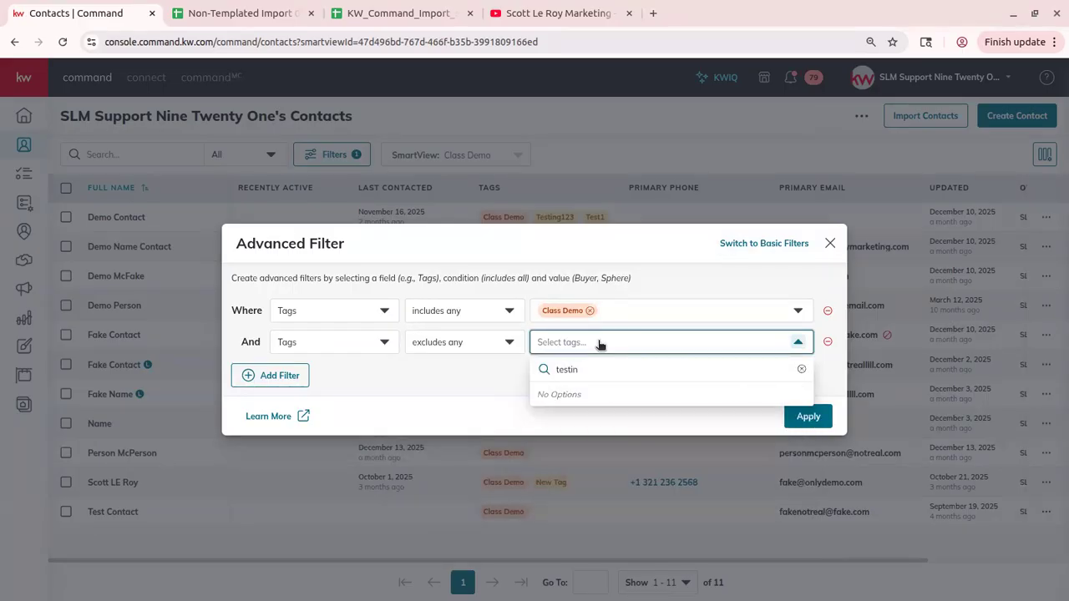
click(578, 419)
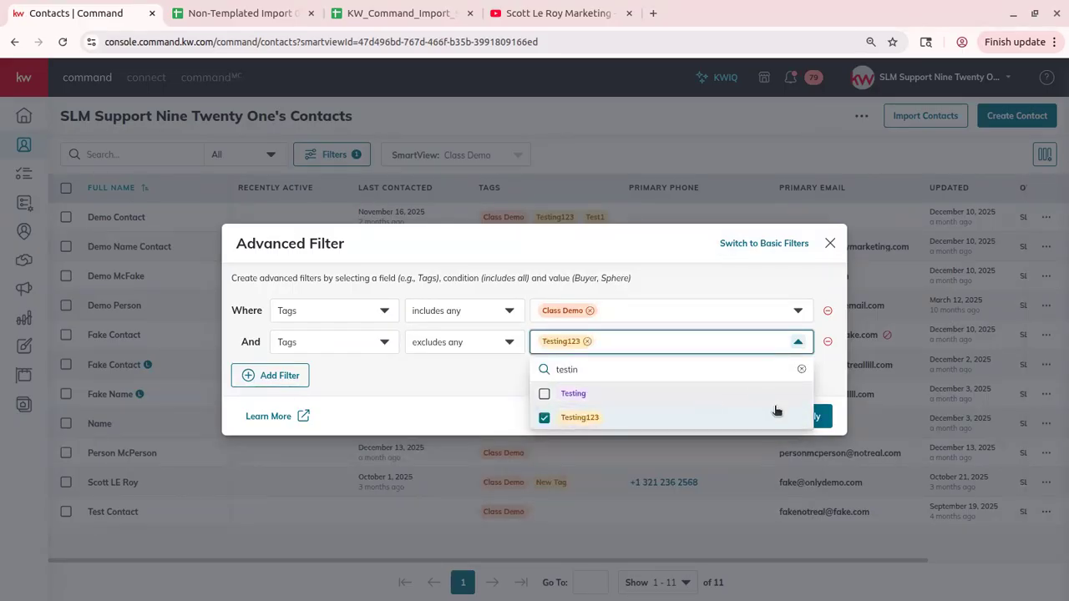
click(822, 420)
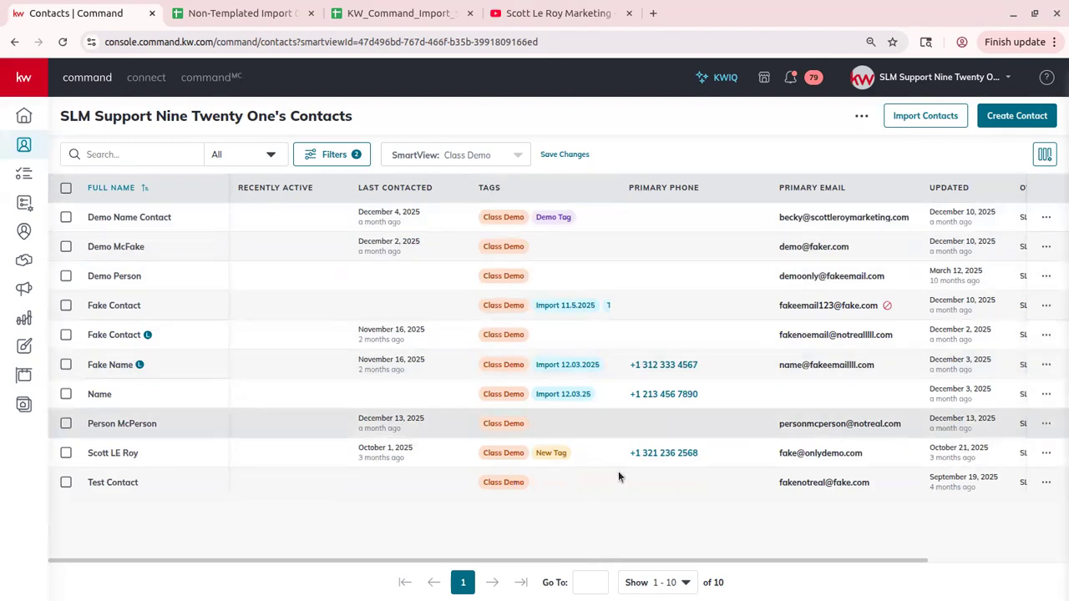
Remove the Testing123 condition and return to basic filter mode, discarding the advanced filters.
click(334, 156)
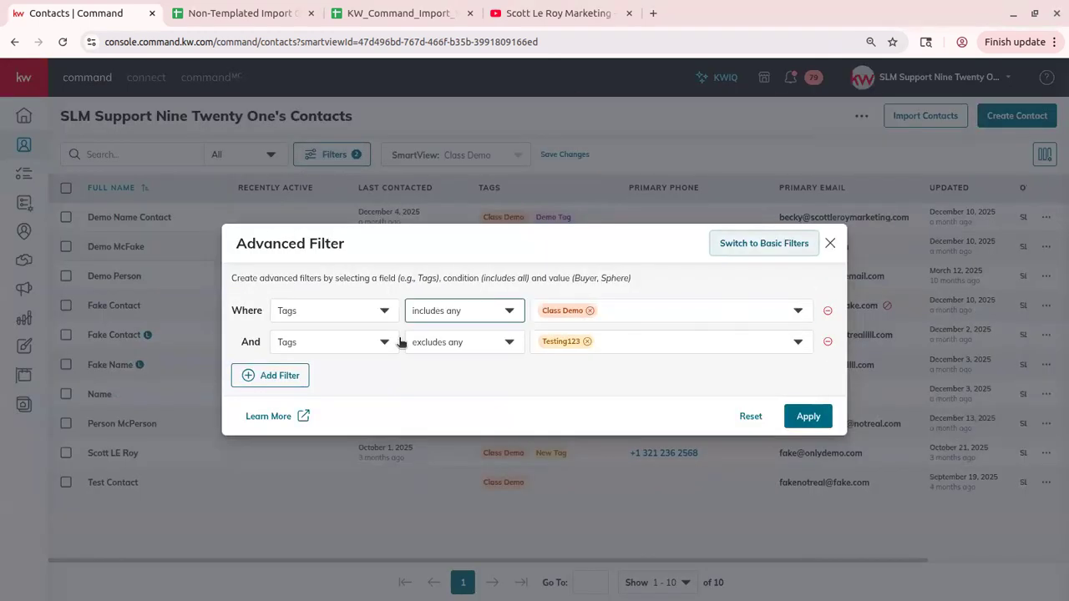
click(828, 341)
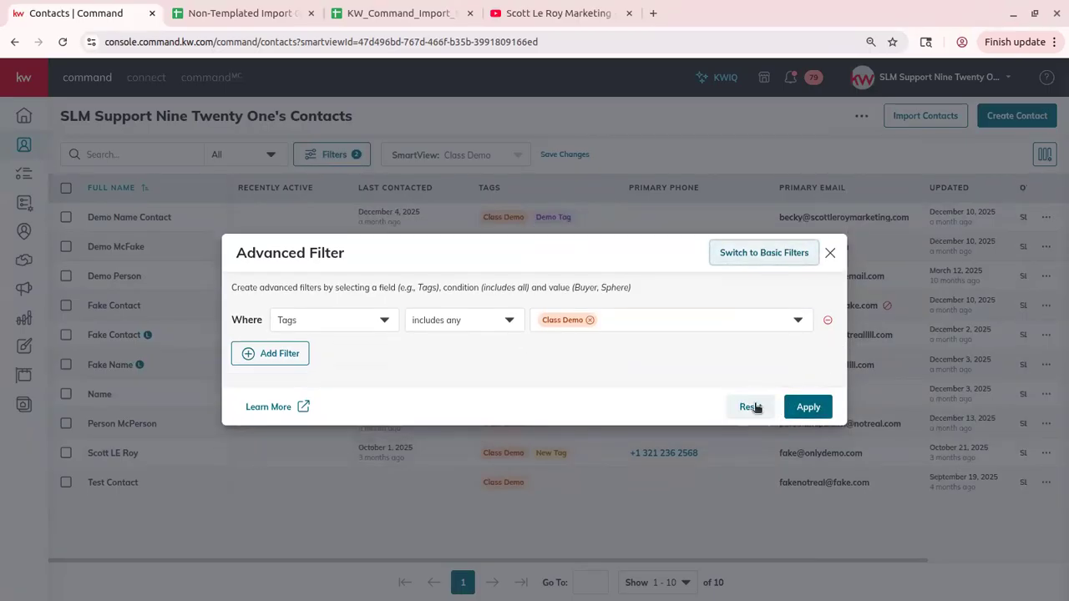
click(756, 261)
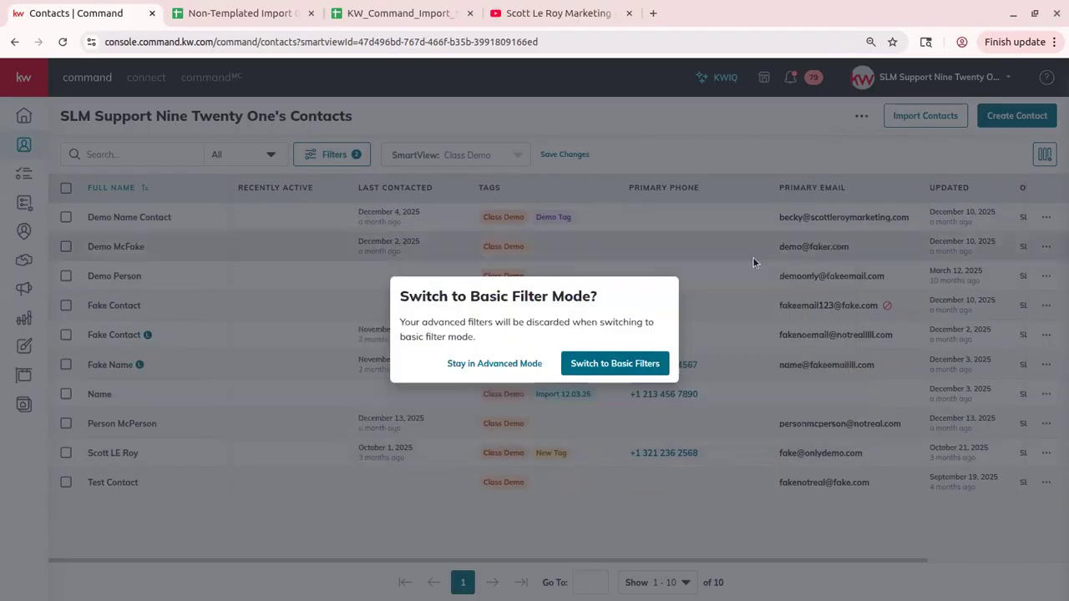
click(620, 368)
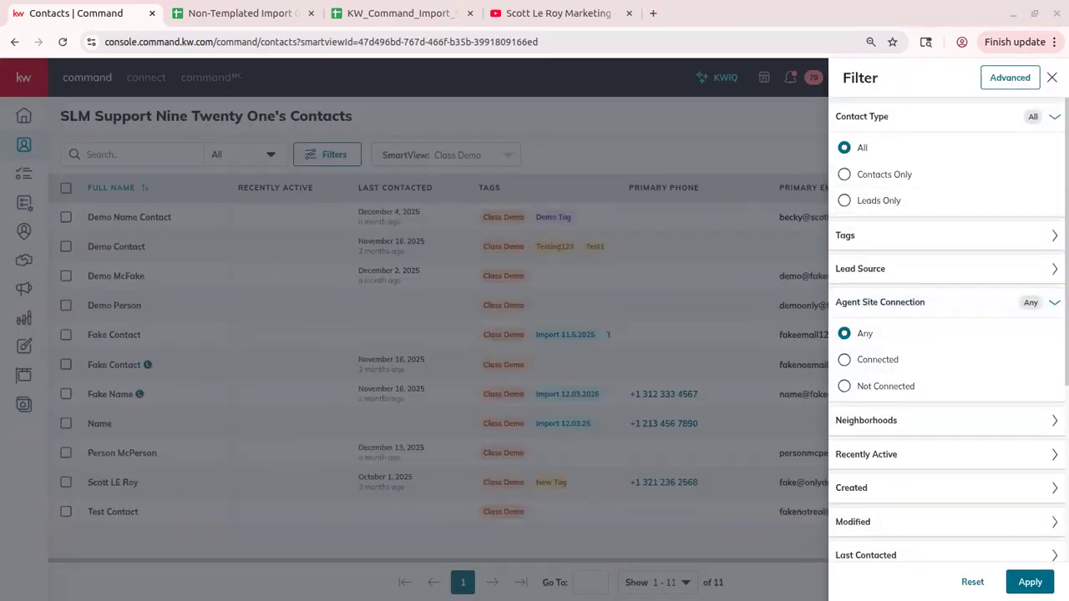
click(1051, 78)
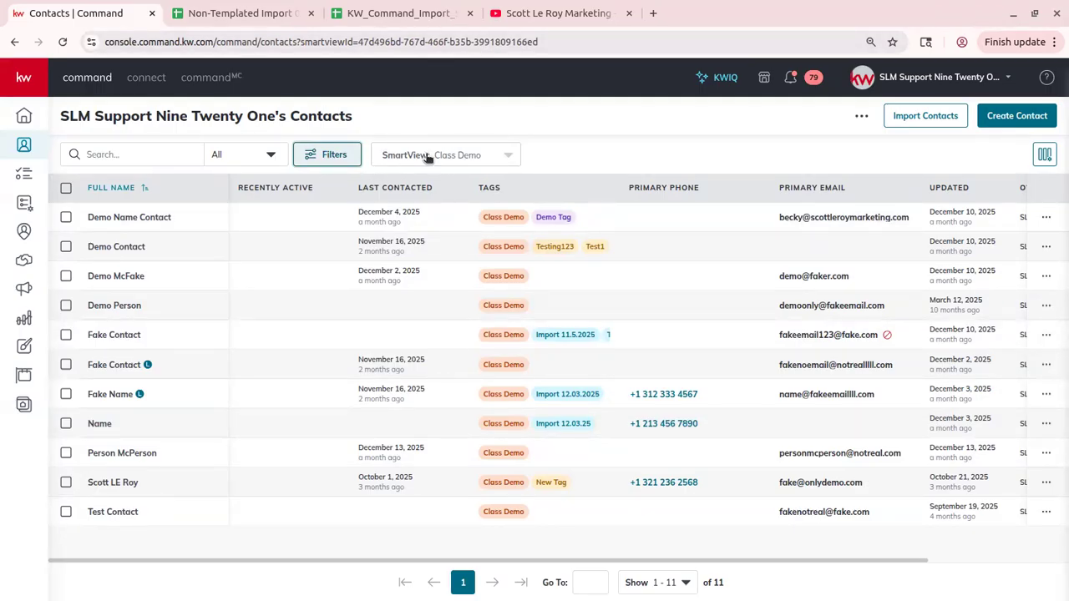
Switch the contact list to the All Contacts SmartView and back to the Class Demo SmartView.
click(563, 133)
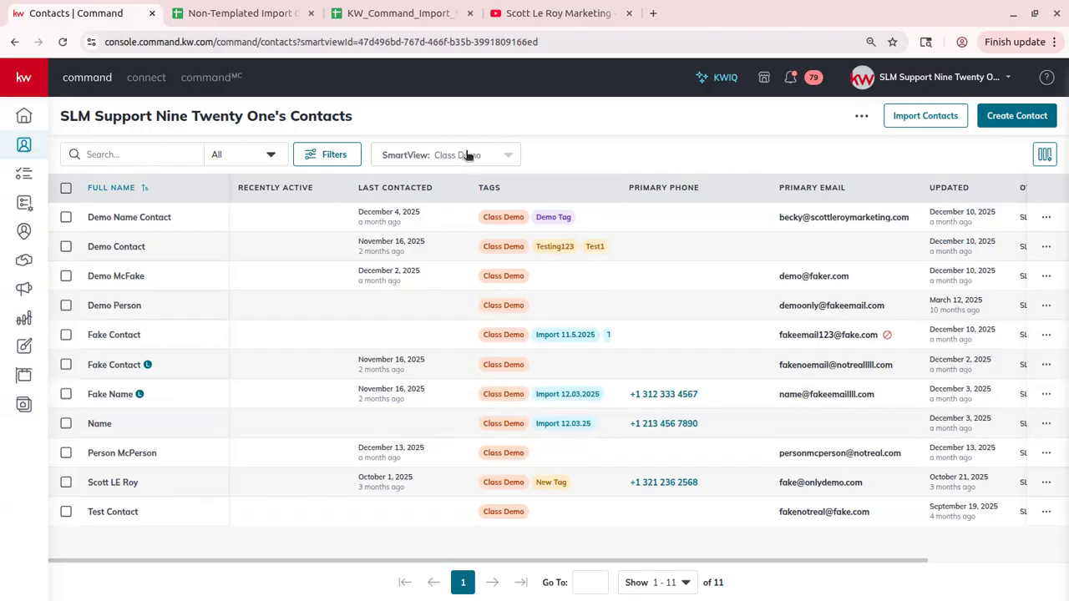
click(468, 156)
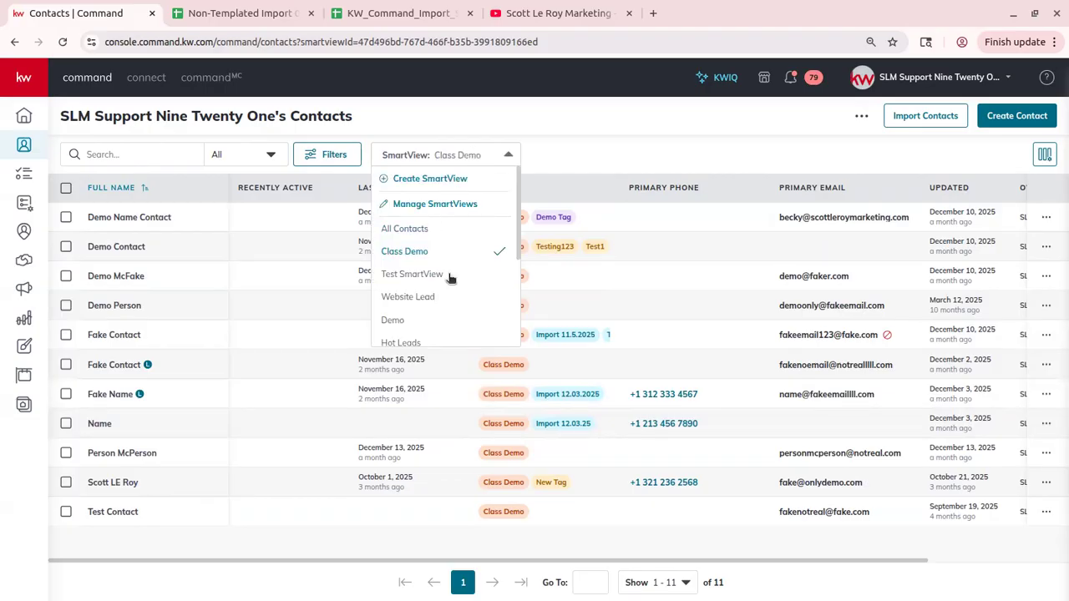
click(472, 158)
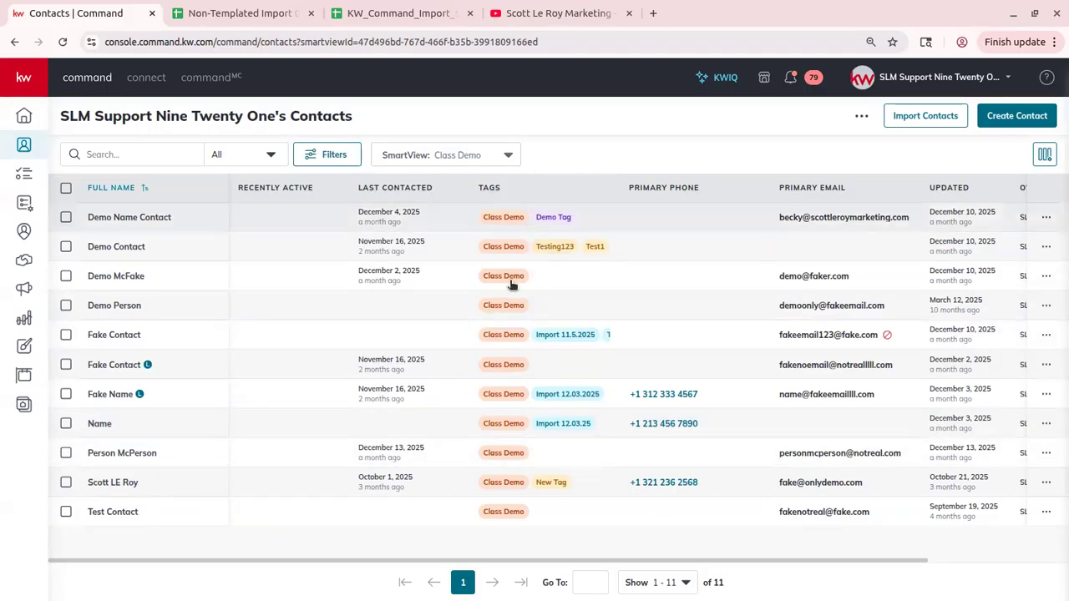
click(389, 163)
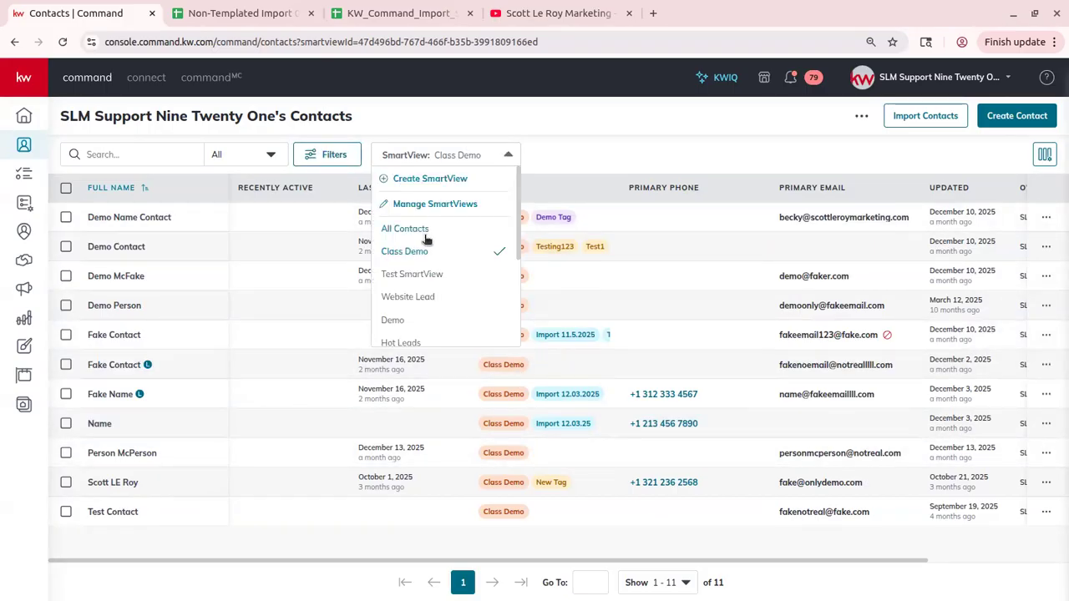
click(405, 229)
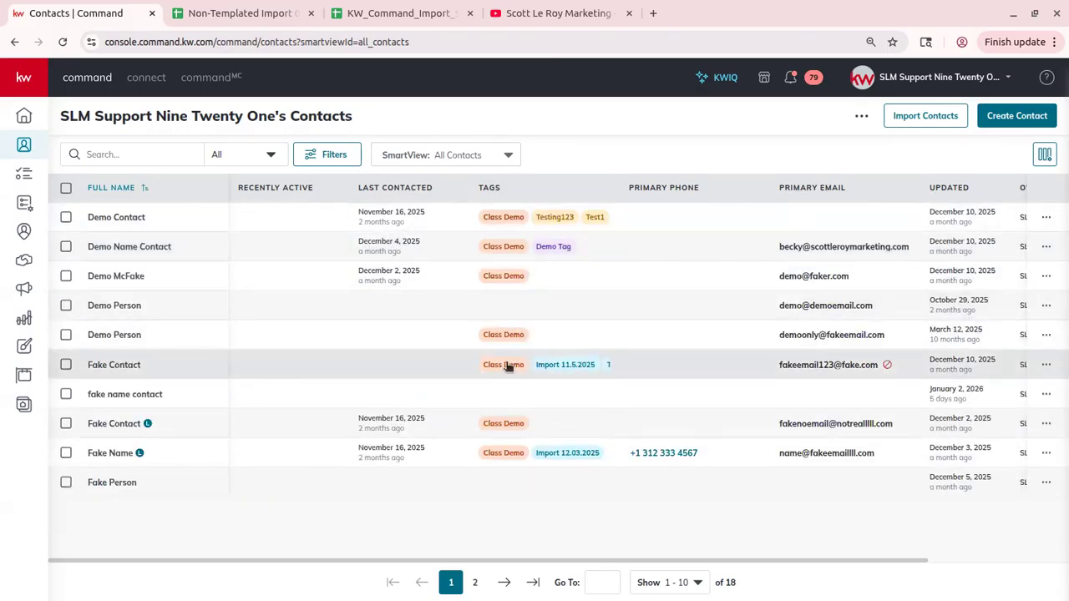
click(474, 163)
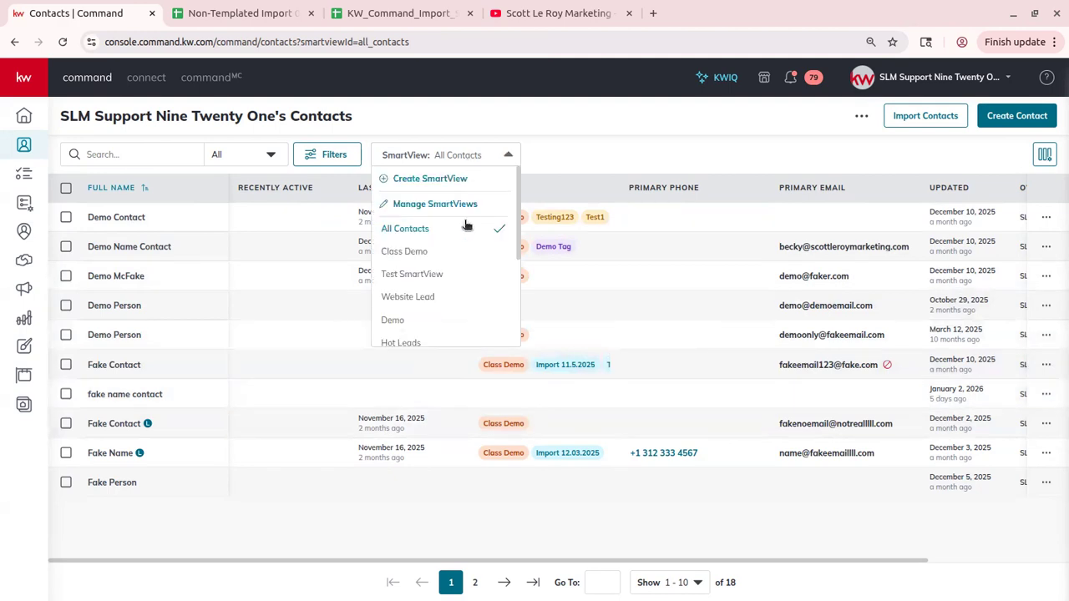
click(451, 250)
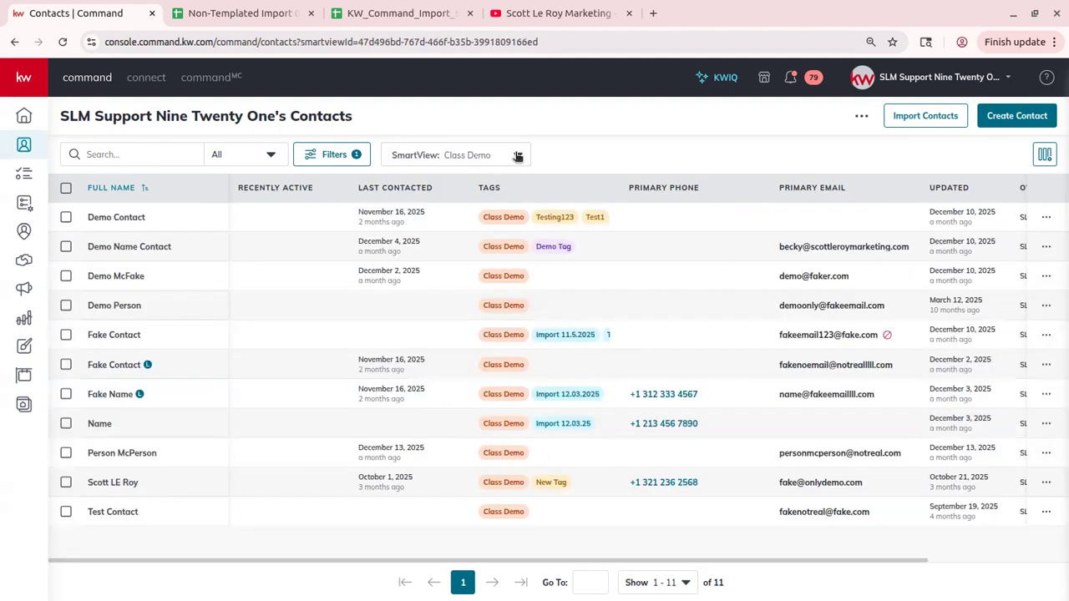
Examine the options for managing SmartViews and the additional contact actions for duplicate checks and exports.
click(517, 156)
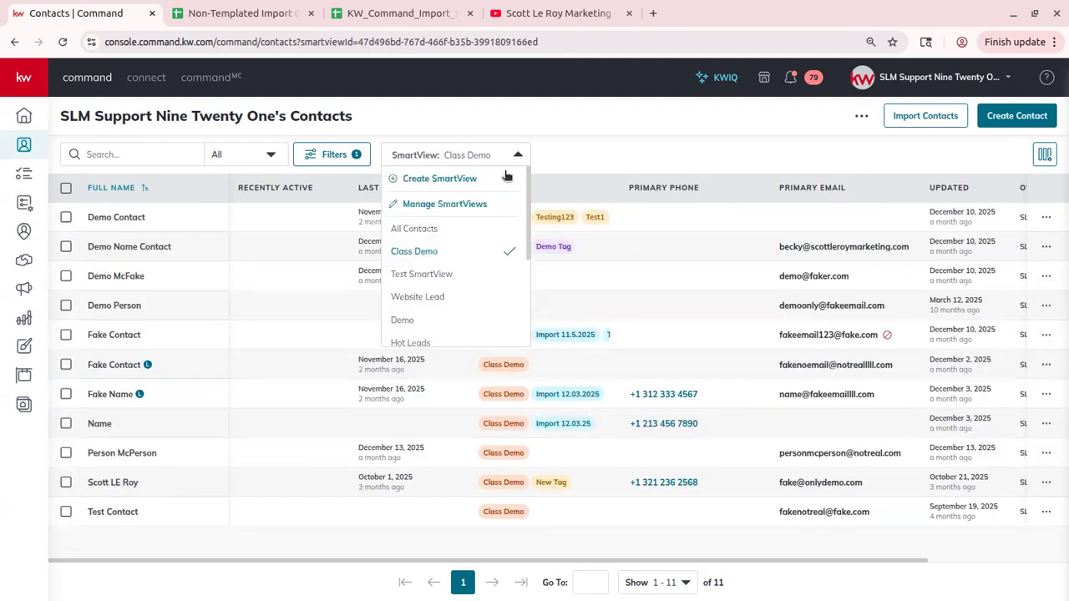
click(439, 205)
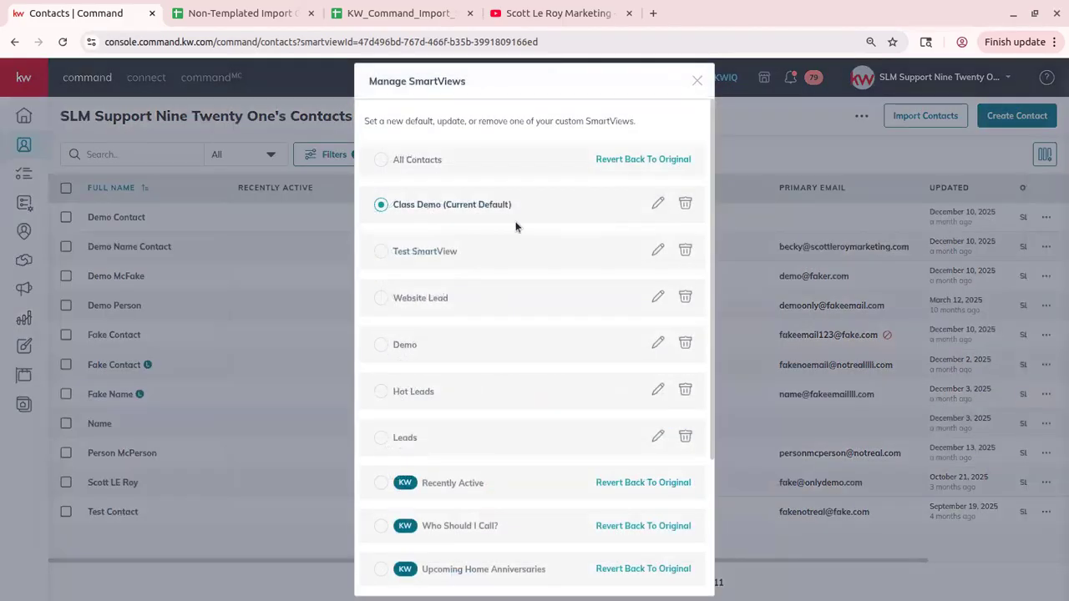
click(698, 83)
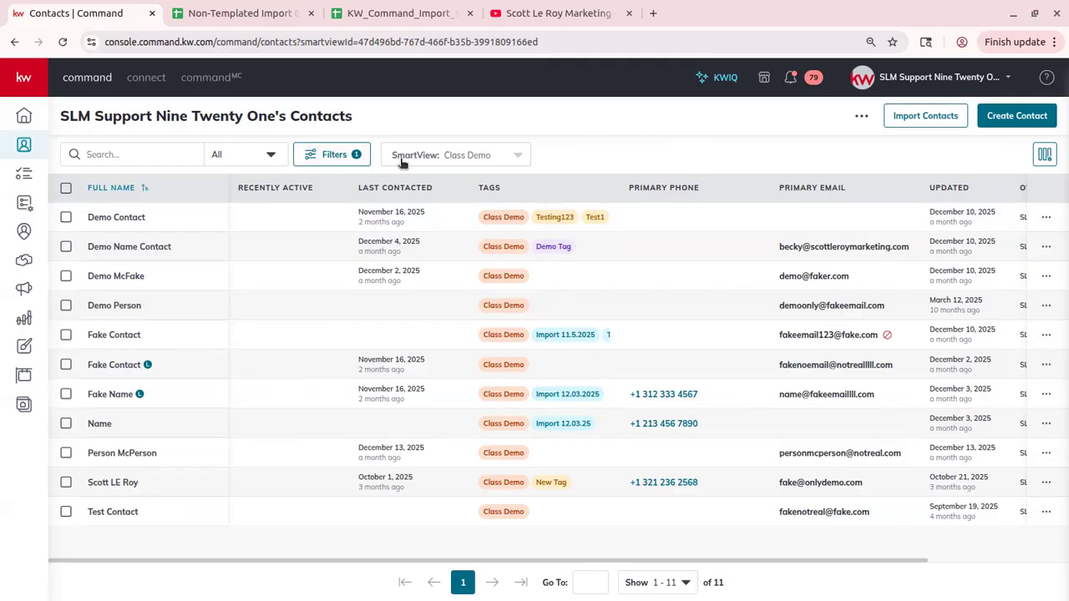
click(861, 119)
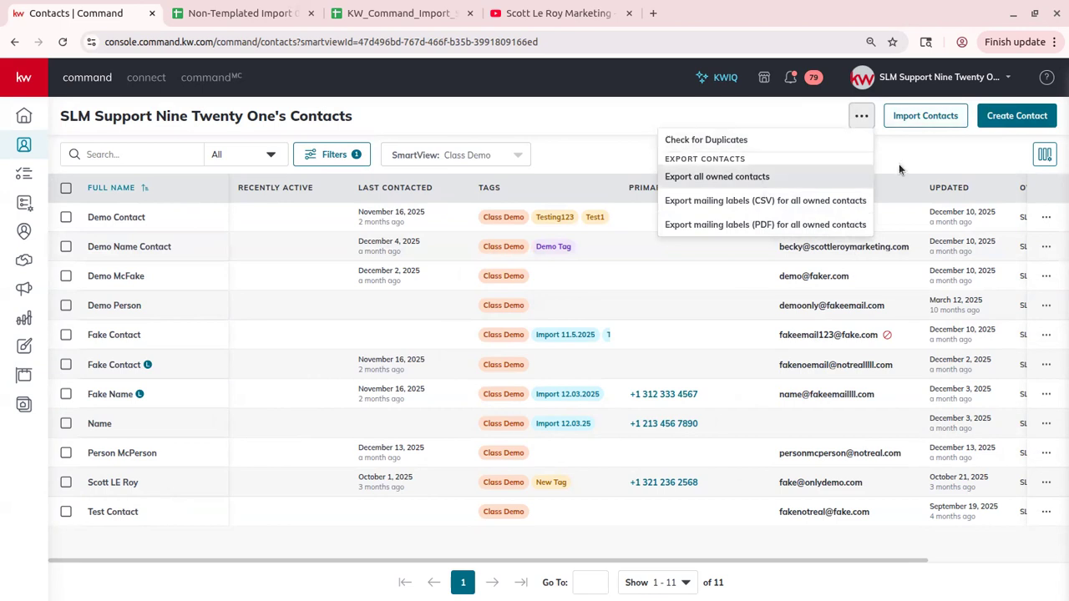
click(958, 156)
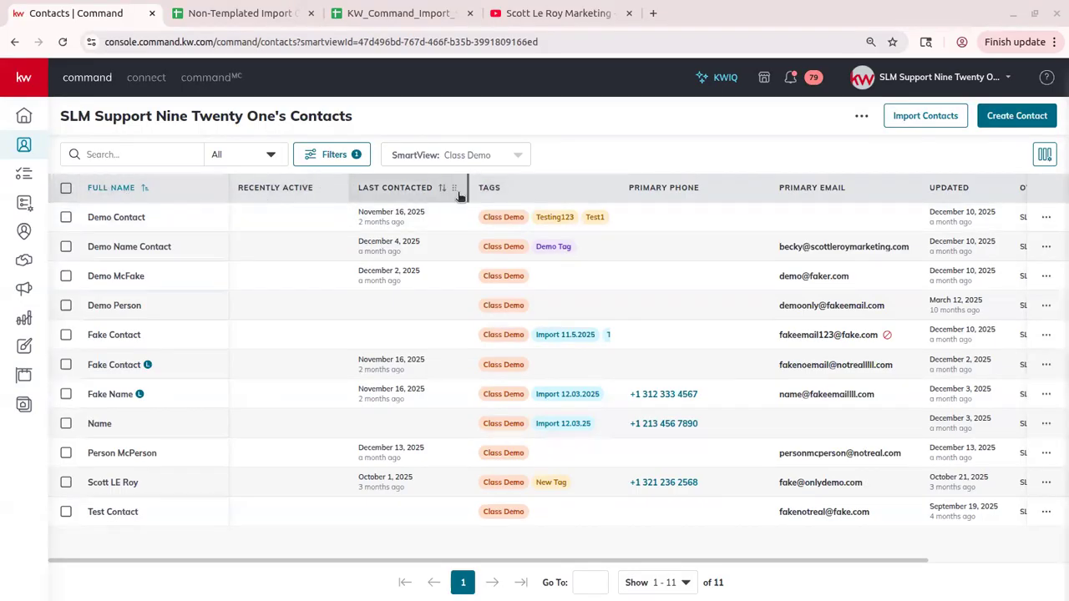
Move the Recently Active column after Last Contacted and place Primary Email directly after Full Name.
drag(335, 187, 464, 187)
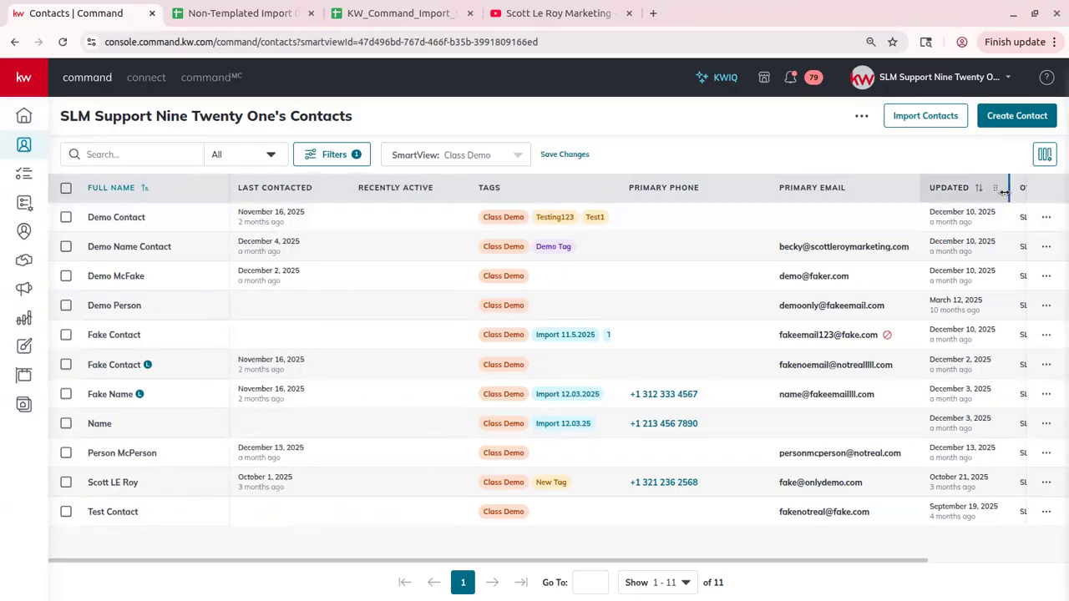
drag(916, 182, 354, 202)
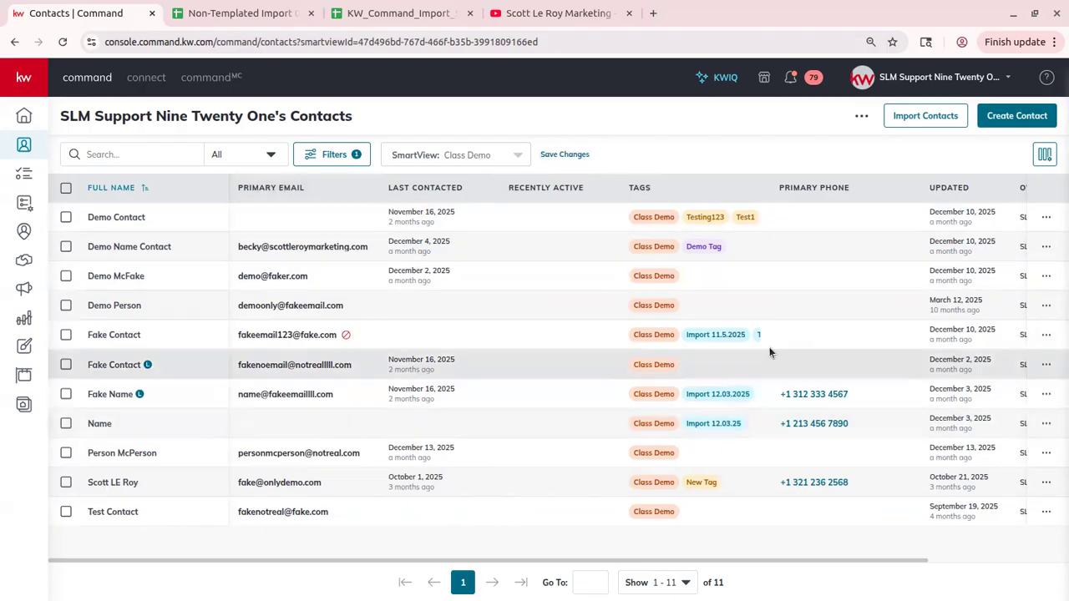
Reorder the columns in the column settings so Tags directly follows Primary Email, and review the other available columns.
click(1045, 155)
scroll(1008, 254, down, 4)
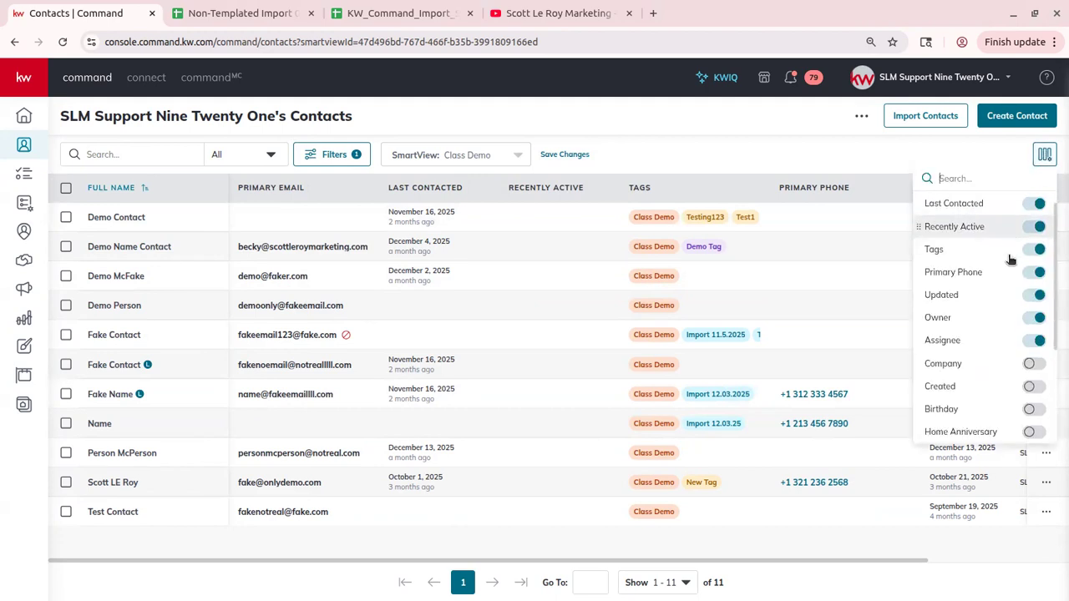
scroll(1012, 250, up, 4)
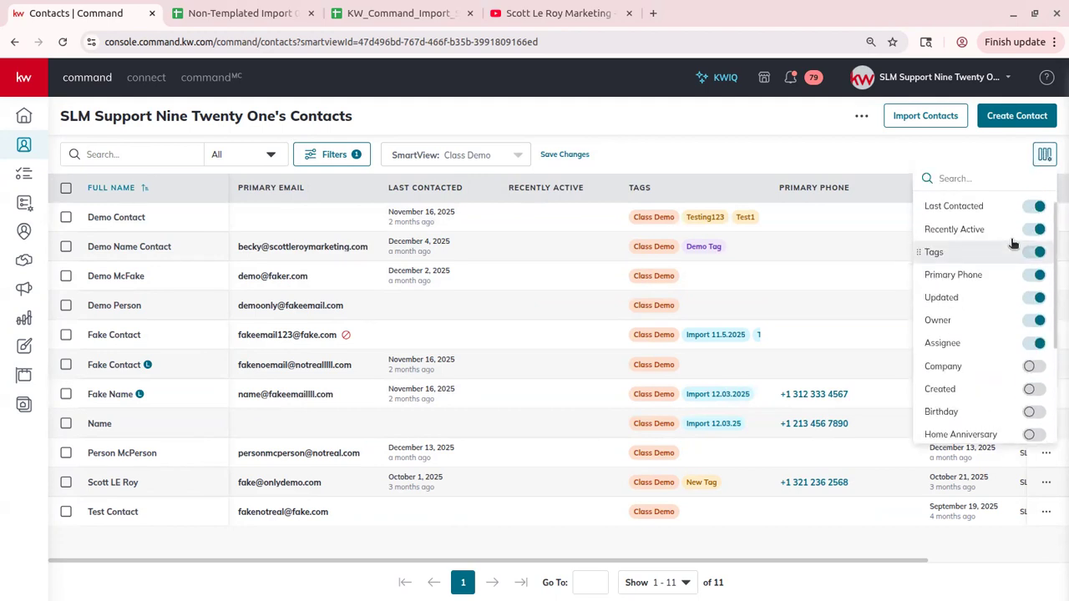
drag(912, 271, 940, 250)
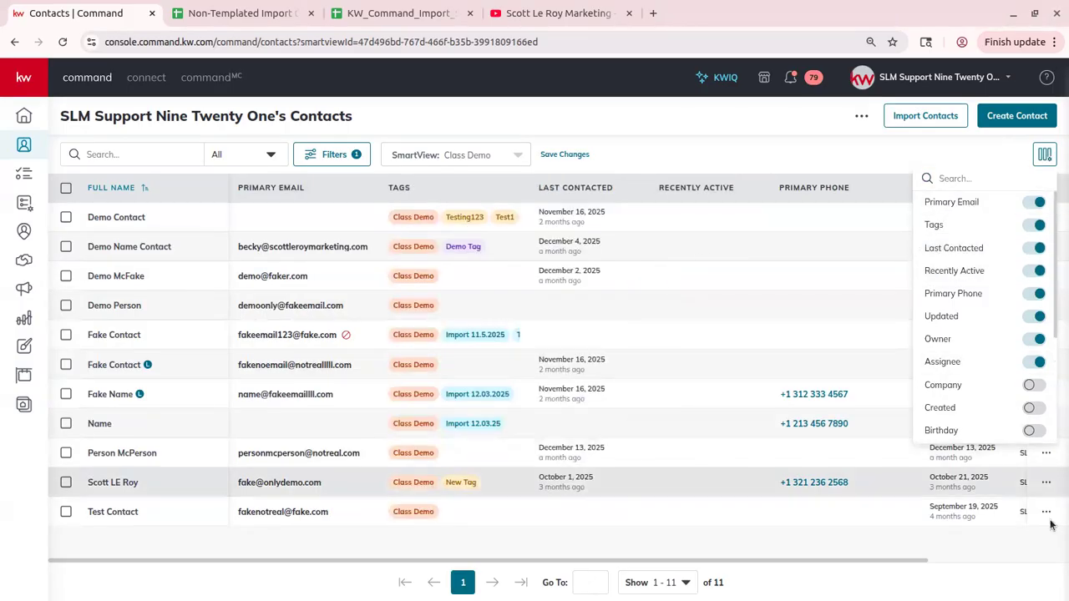
scroll(978, 272, down, 4)
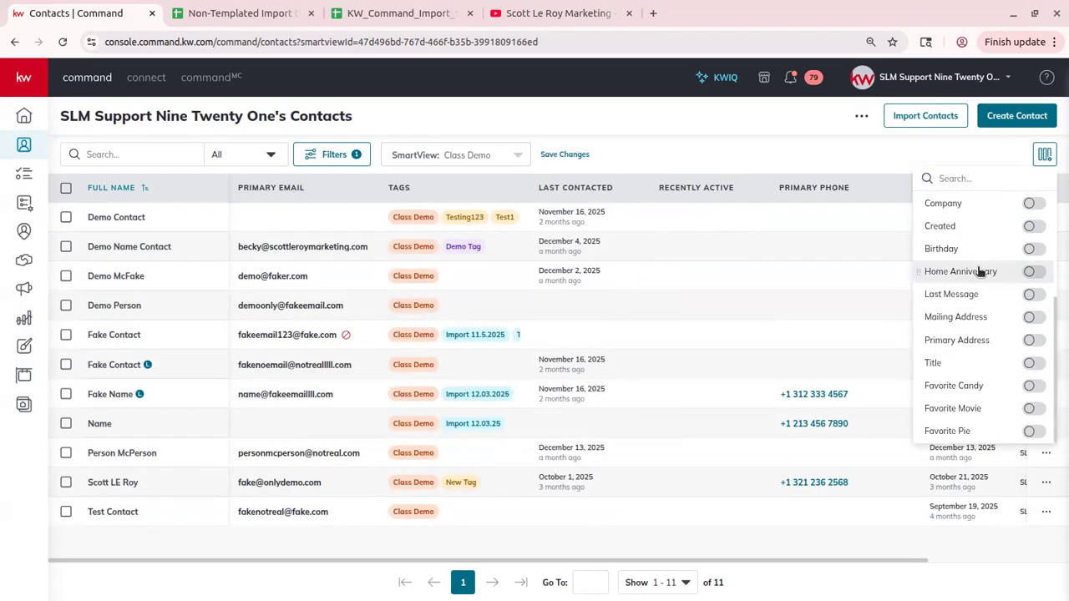
click(856, 156)
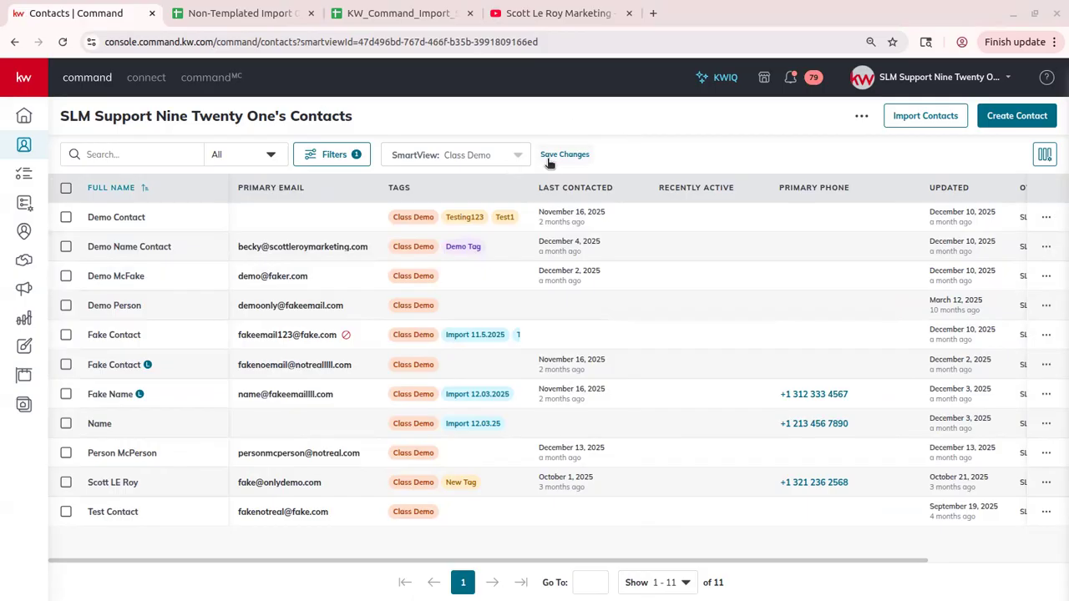
Review the available SmartViews and the first and last name sort options of the Full Name column.
click(472, 156)
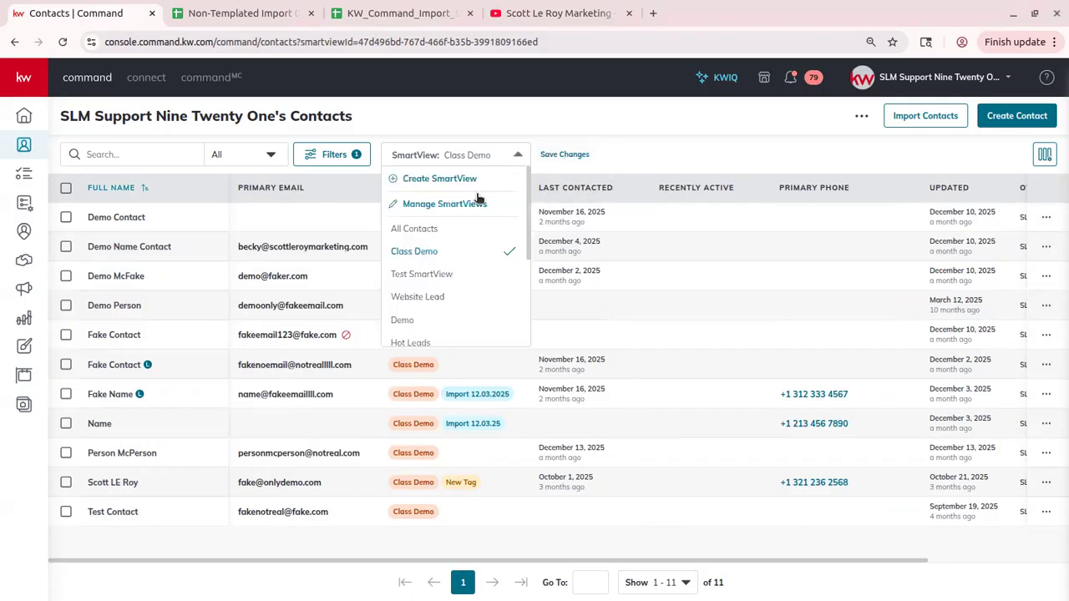
click(721, 133)
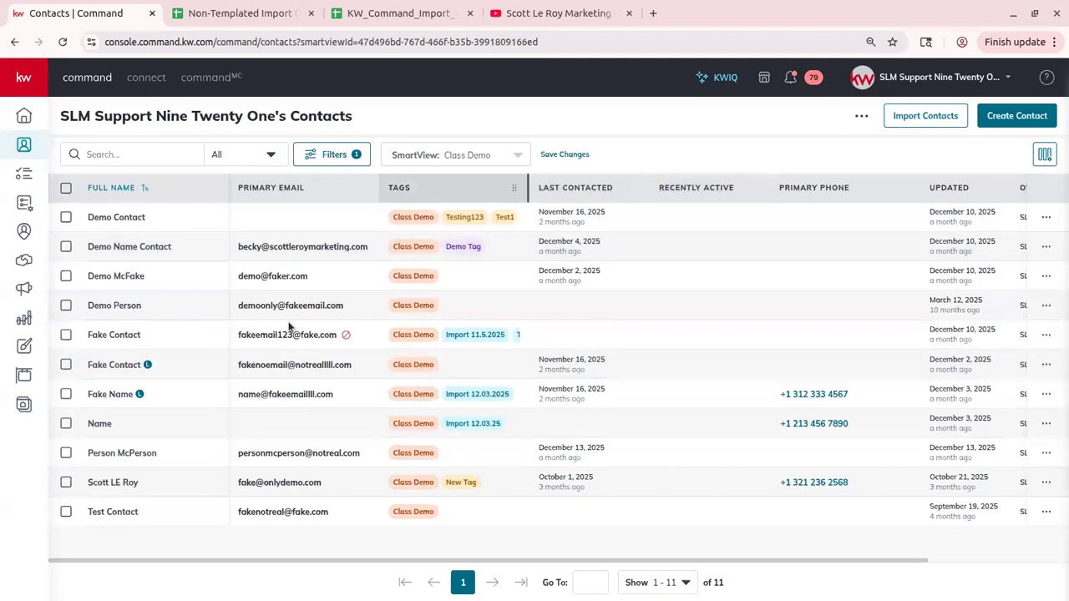
click(146, 191)
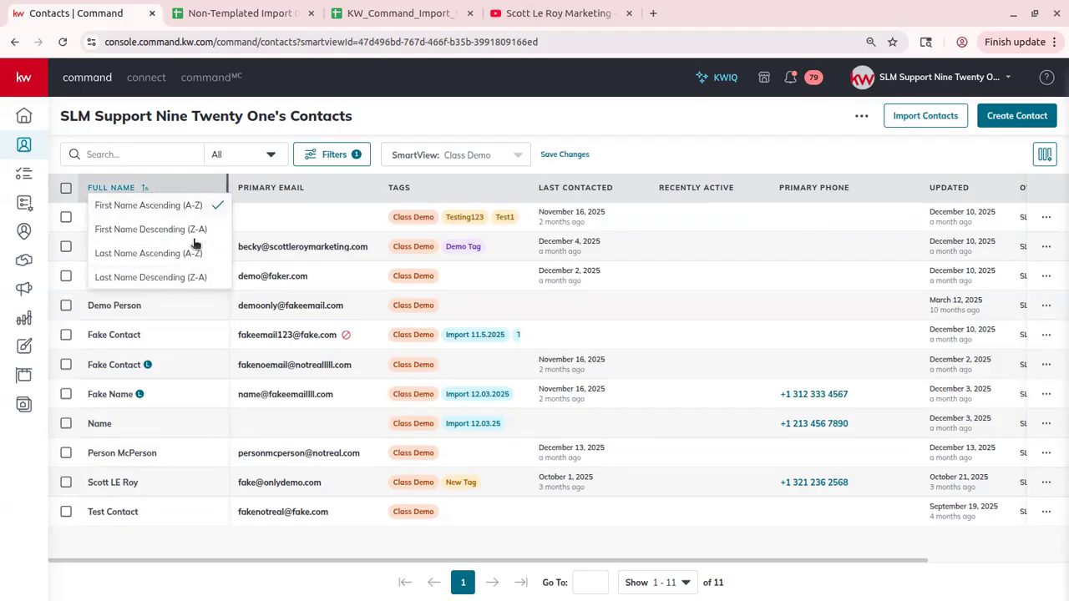
click(161, 179)
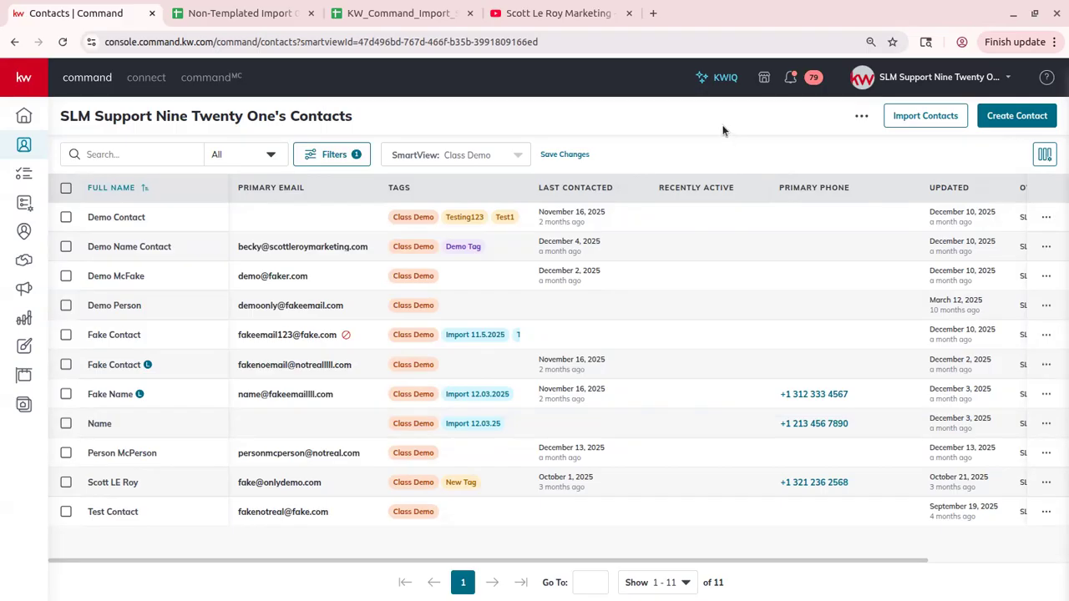
Start a contact import and download the premade Command template file.
click(921, 127)
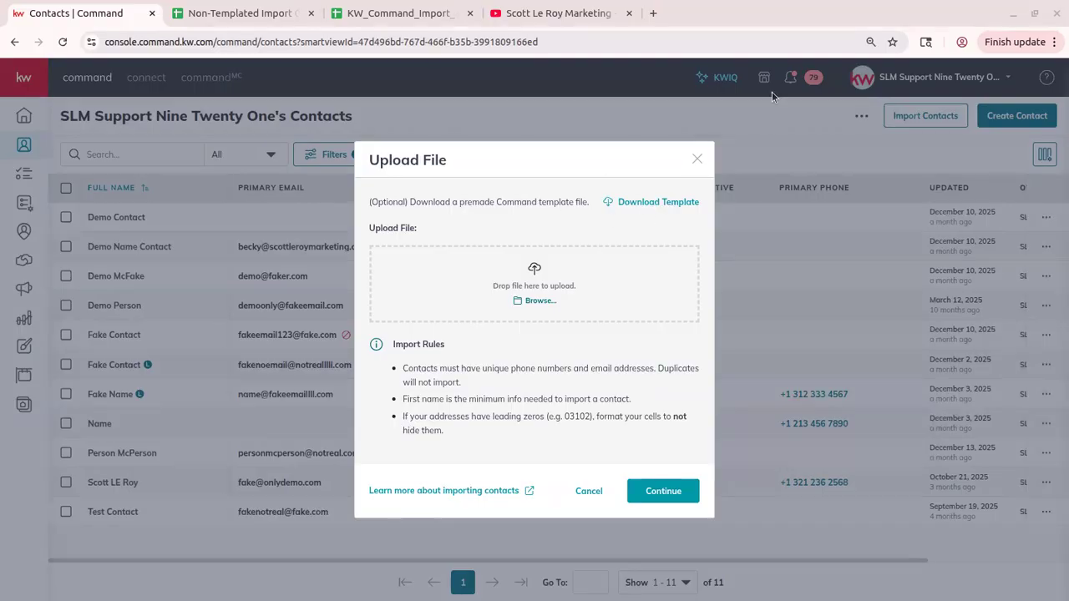
click(651, 206)
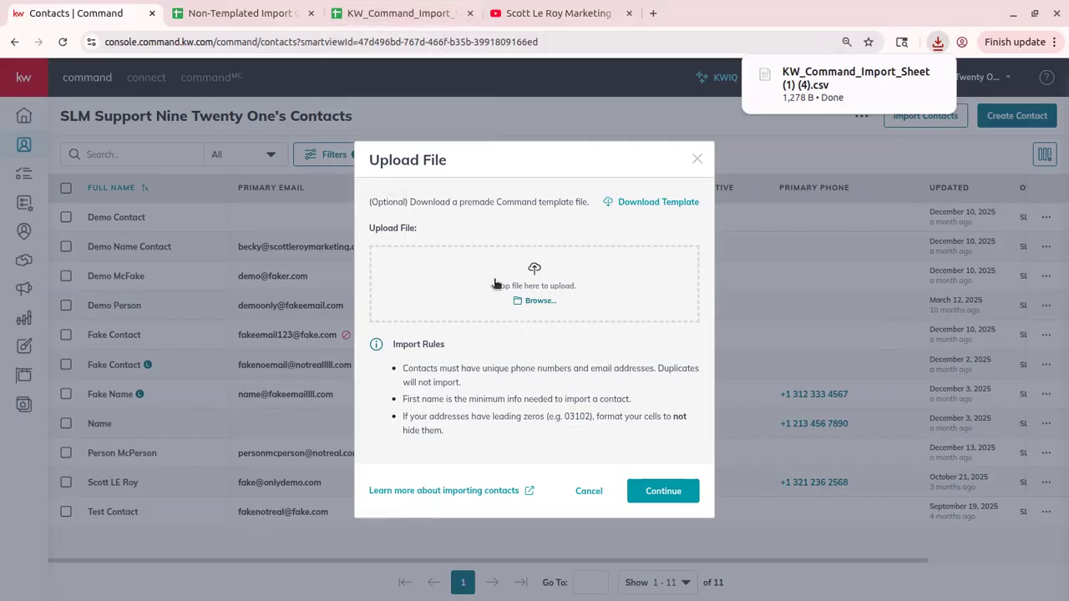
mouse_move(916, 76)
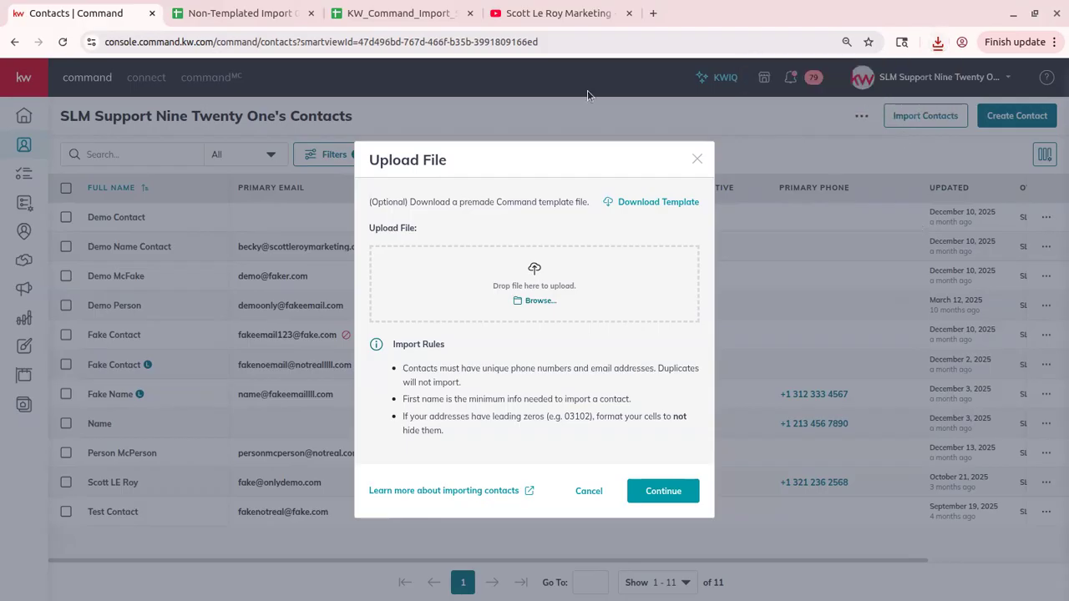
Switch to the KW_Command_Import_Sheet in Google Sheets and examine its two header rows and the sample contact in row 3.
click(403, 15)
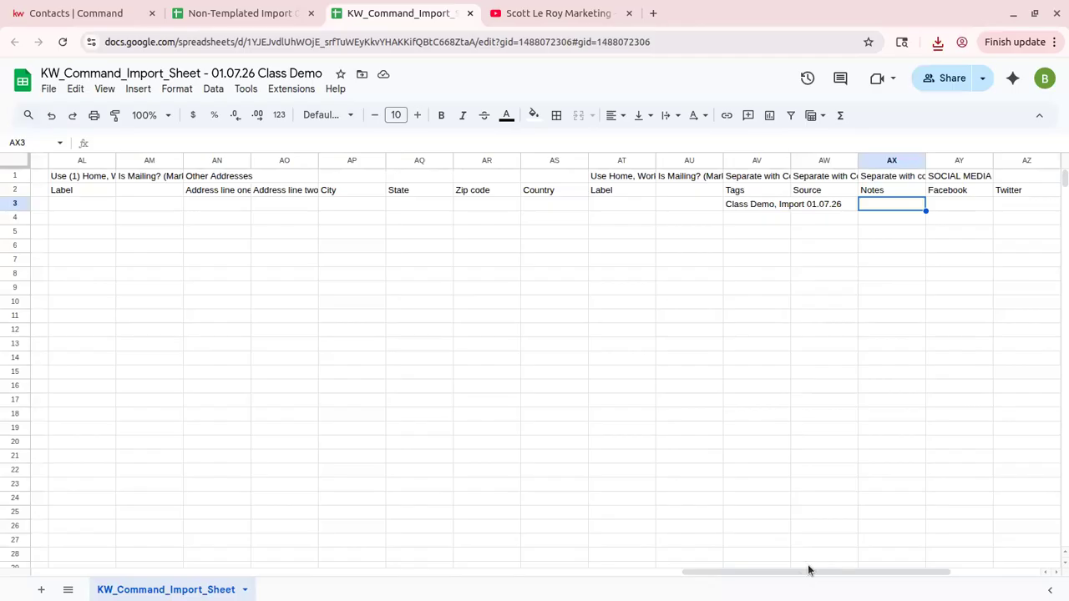
drag(799, 572, 100, 530)
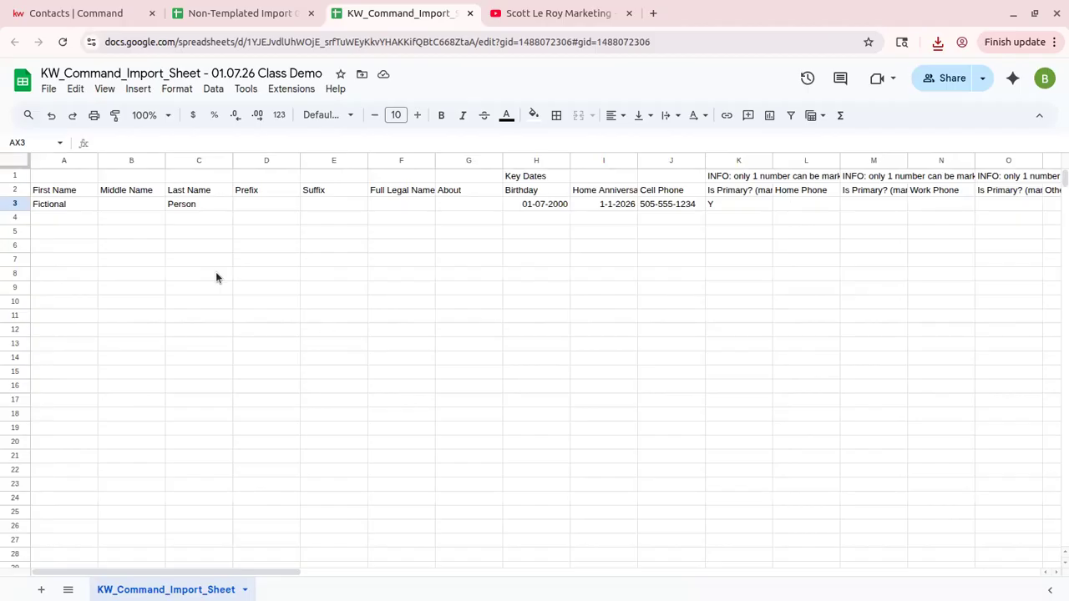
click(42, 191)
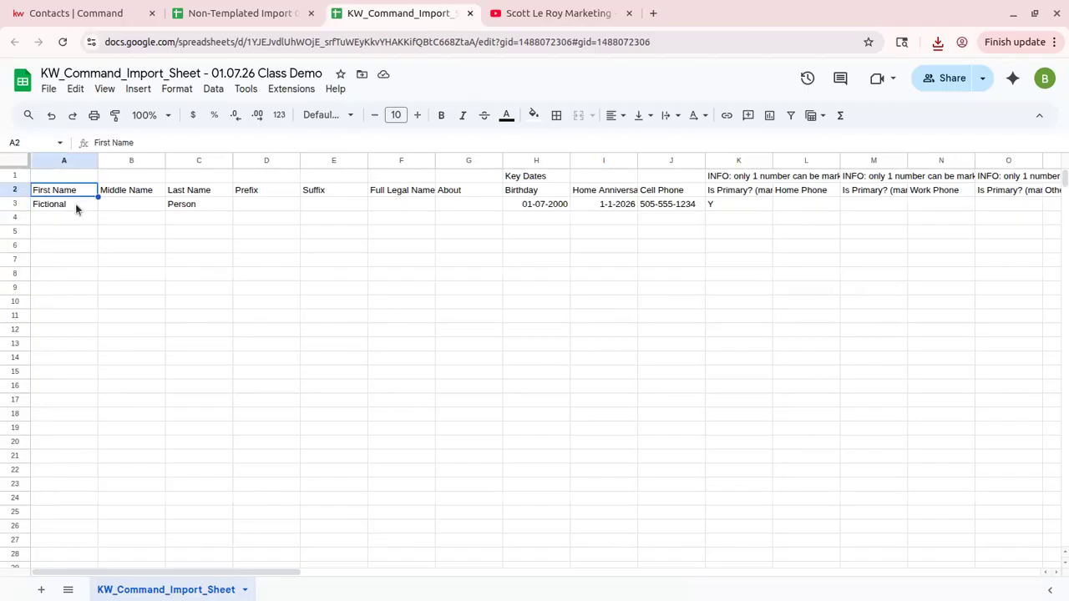
click(75, 207)
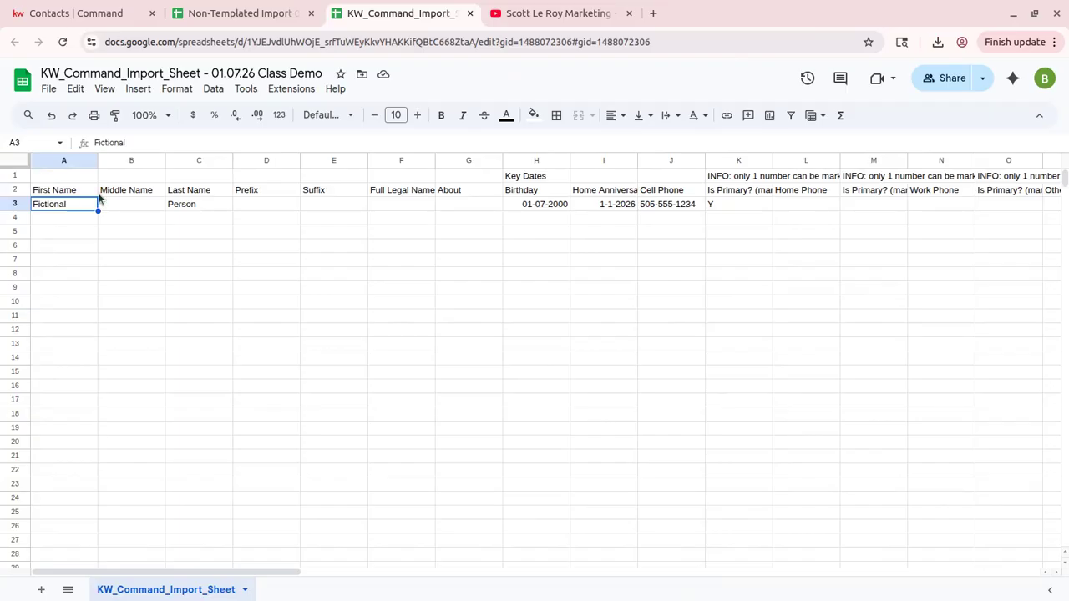
click(150, 204)
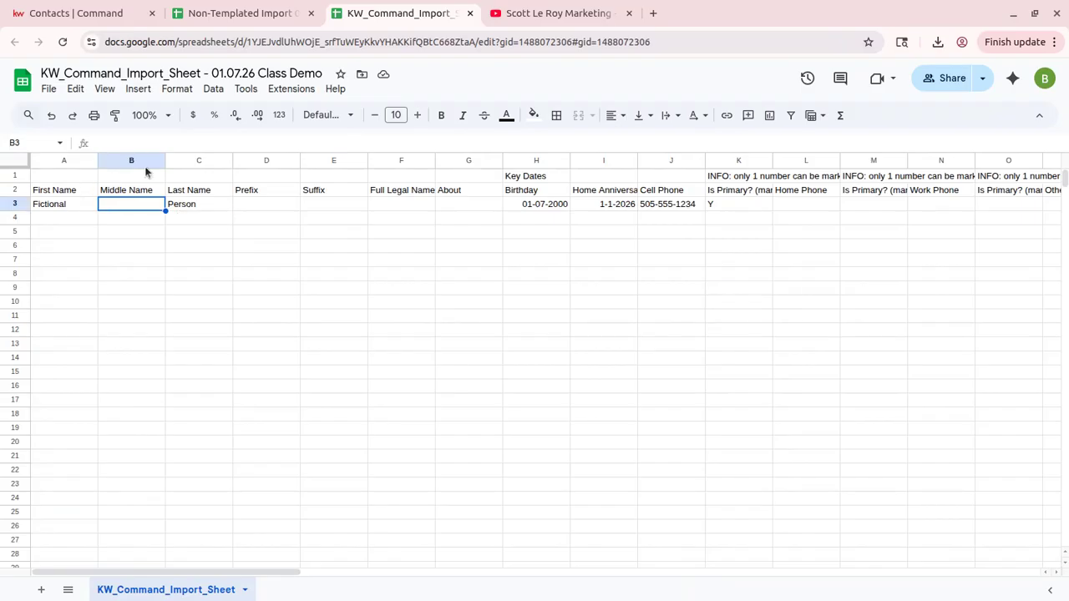
drag(11, 173, 150, 186)
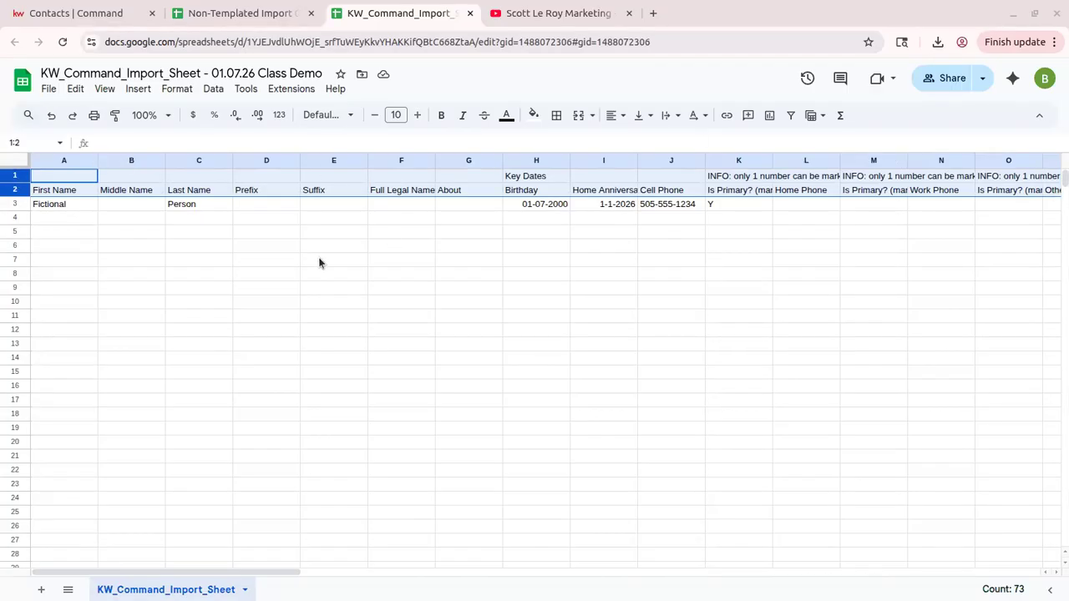
click(75, 207)
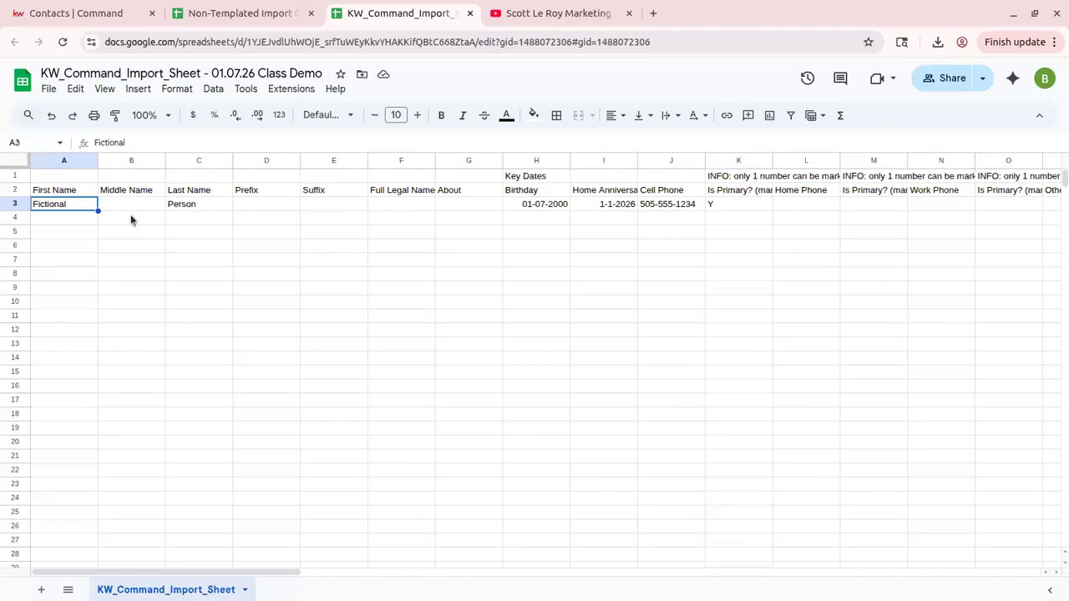
Step back and forth through the first, middle and last name cells of empty row 4, returning to its First Name cell.
click(63, 219)
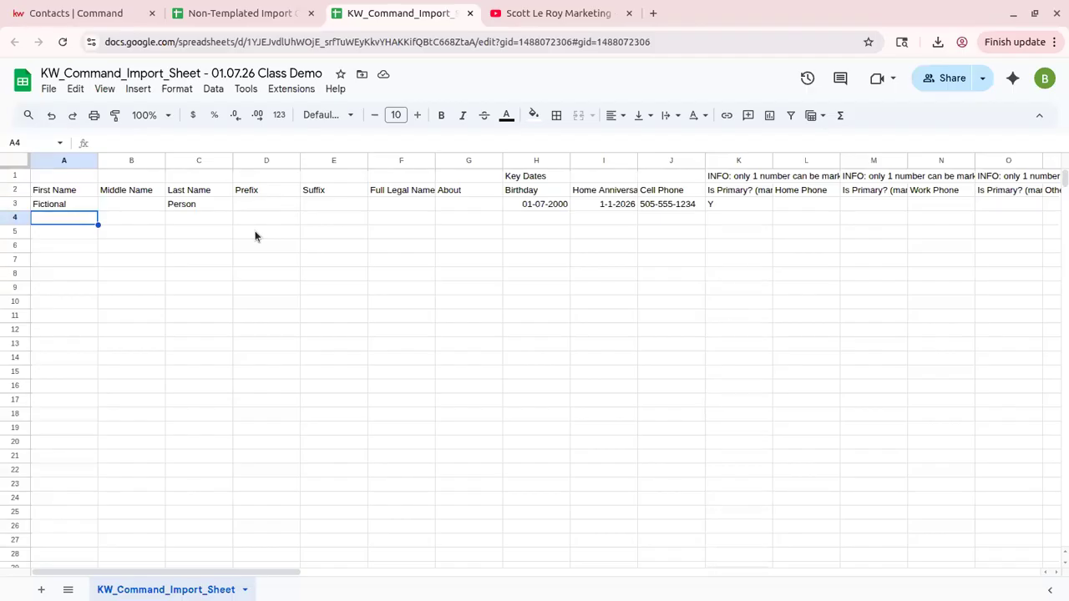
key(Tab)
key(Tab)
key(shift+Tab)
key(shift+Tab)
key(Tab)
key(Tab)
key(shift+Tab)
key(Tab)
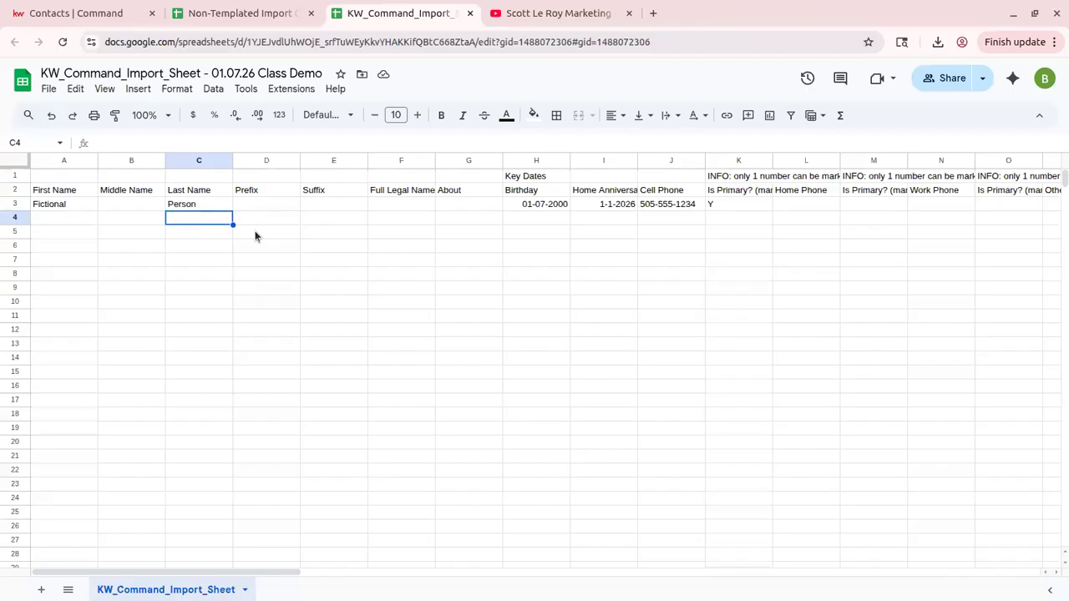
key(shift+Tab)
key(shift+Tab)
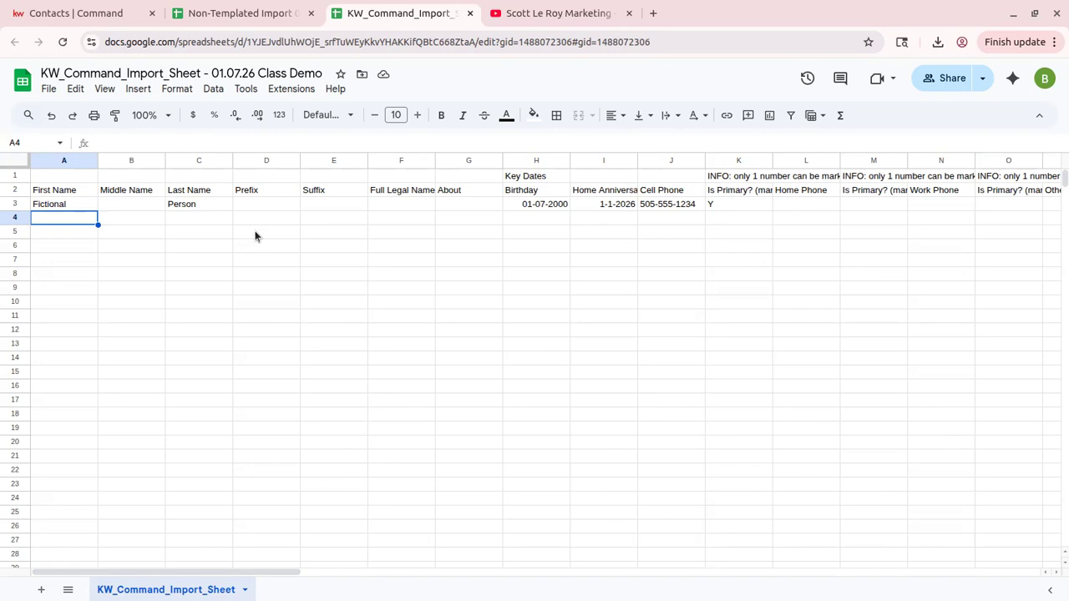
Enter Neighbor as the first name and Demo as the last name in row 4.
text(Nei)
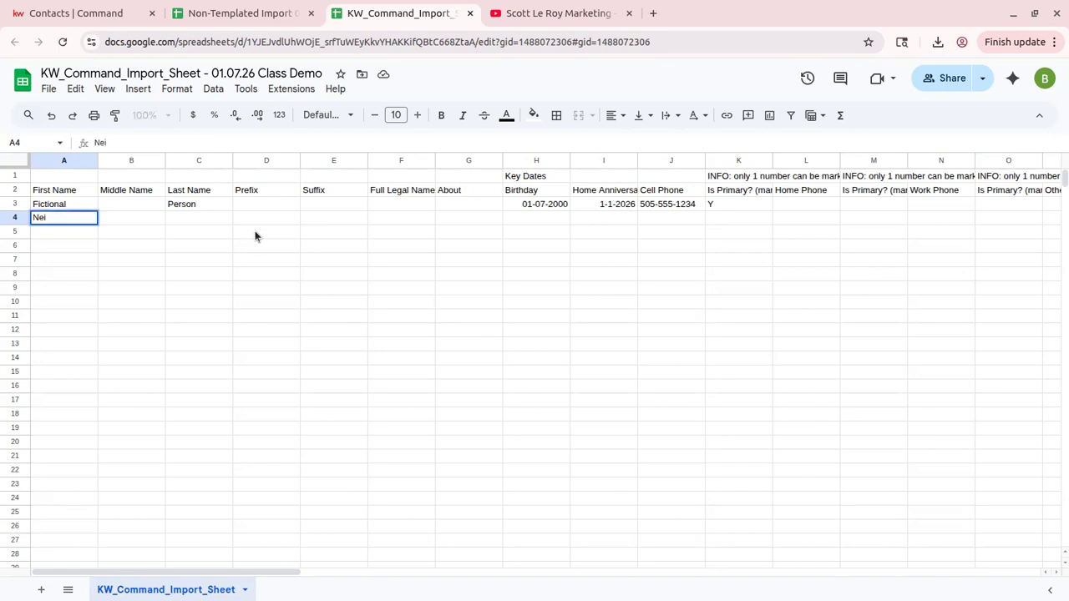
text(ghbor)
key(Tab)
key(Tab)
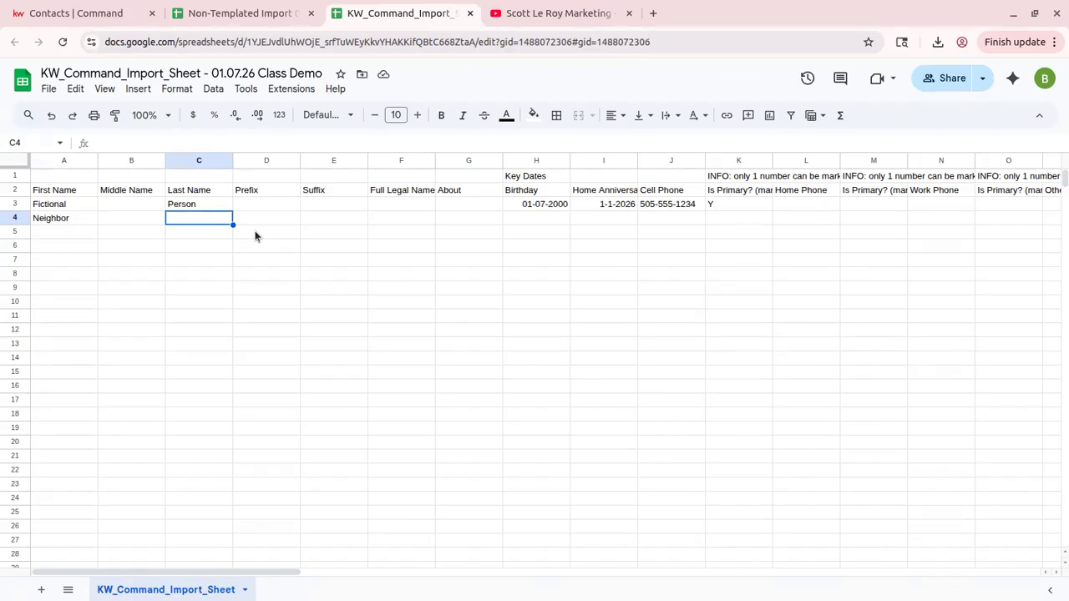
key(Left)
key(Left)
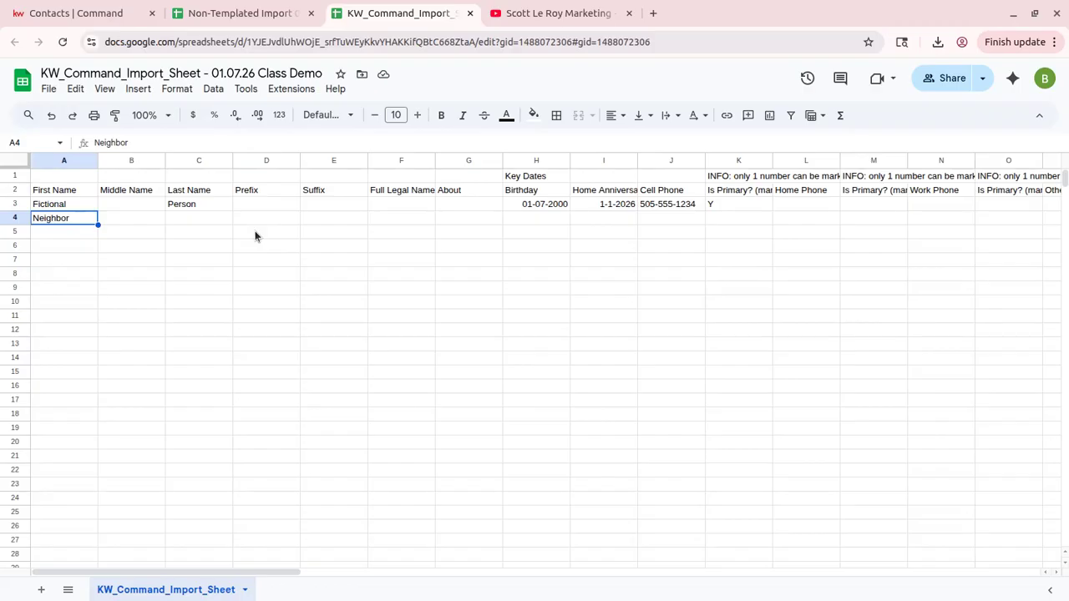
key(Delete)
text(Neighbor)
key(Tab)
key(Tab)
text(Demo)
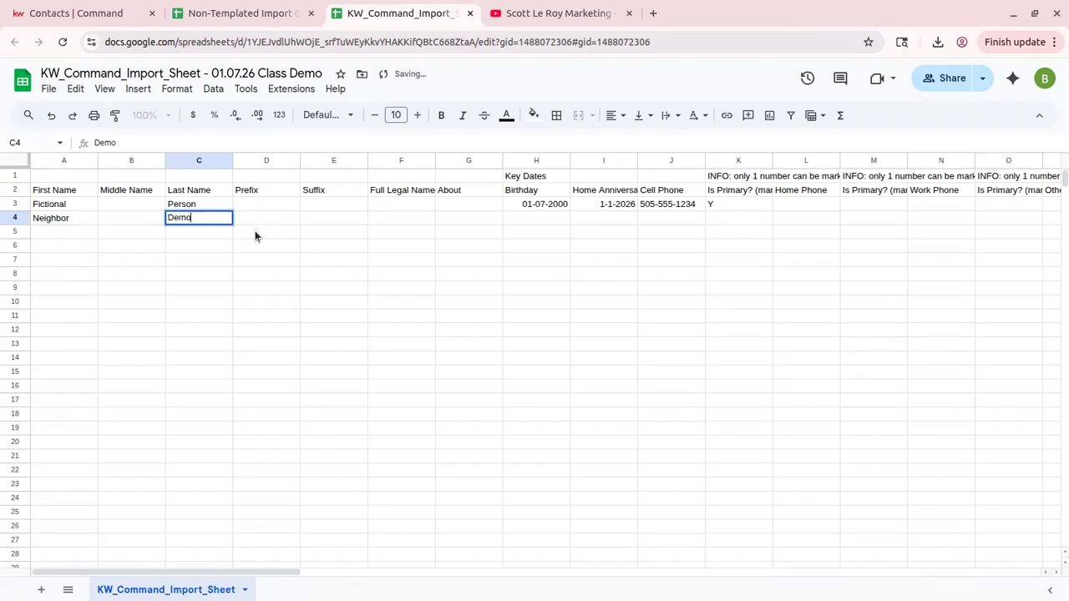
Enter the contact's date of birth in the Birthday cell of row 4, using slashes between month, day and year.
key(Tab)
key(Tab)
key(Tab)
key(Tab)
key(Tab)
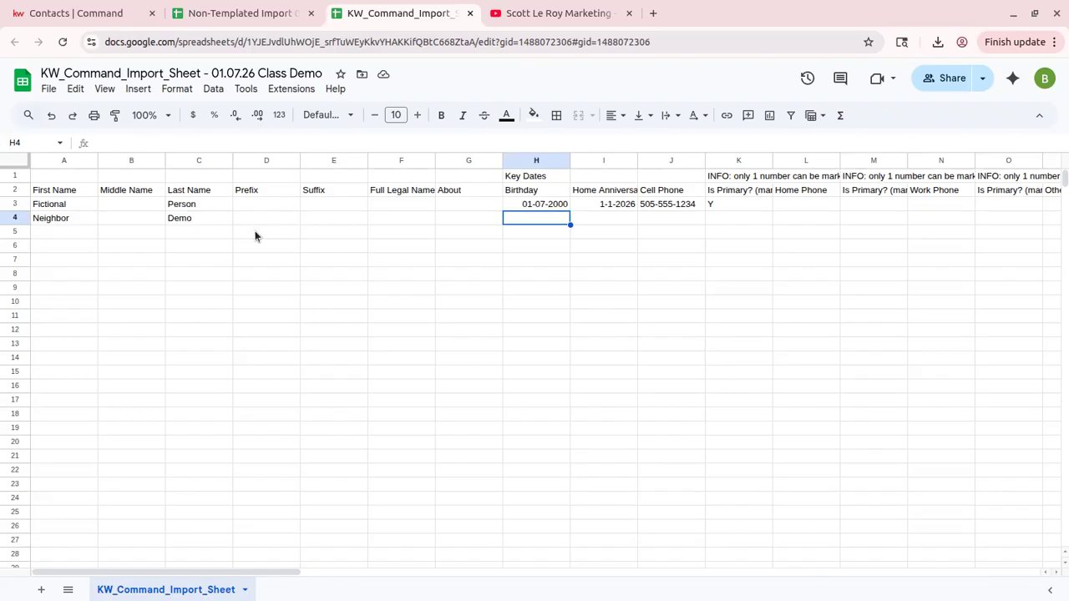
key(Up)
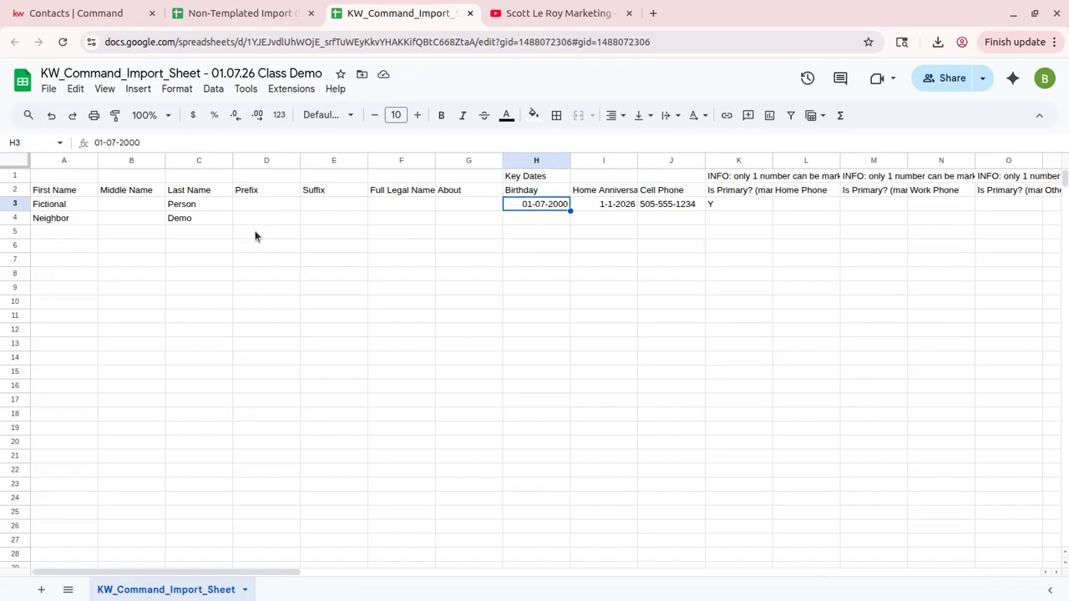
key(Down)
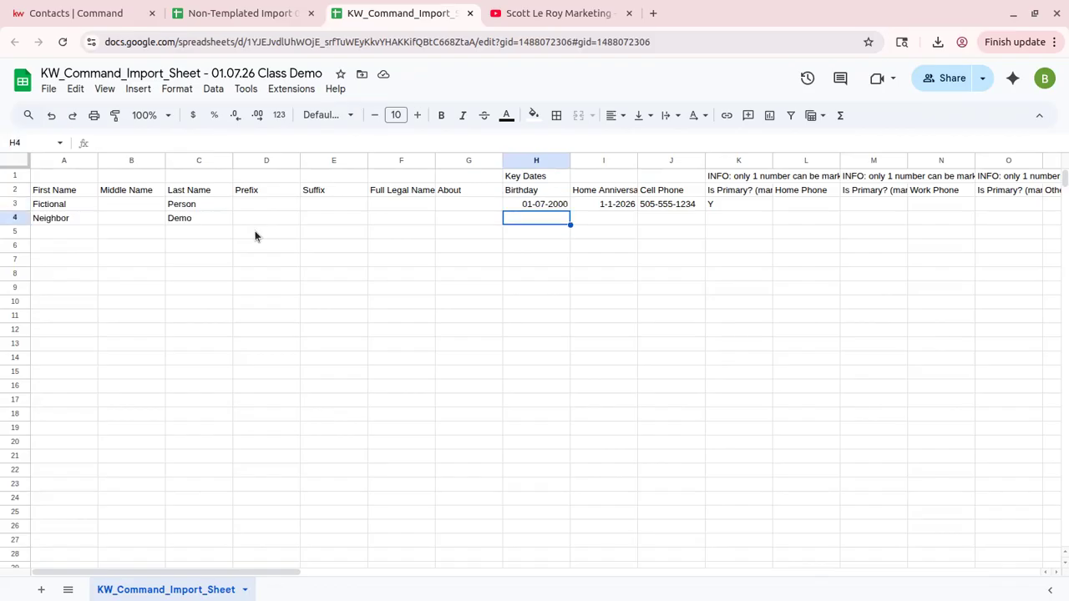
text(01/07/2000)
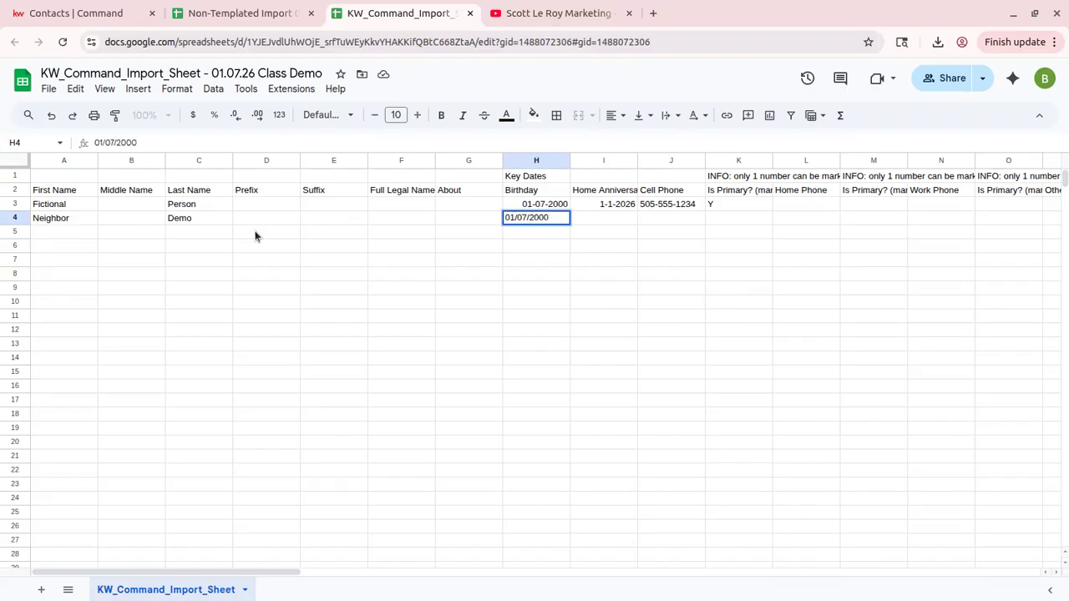
key(Tab)
key(Left)
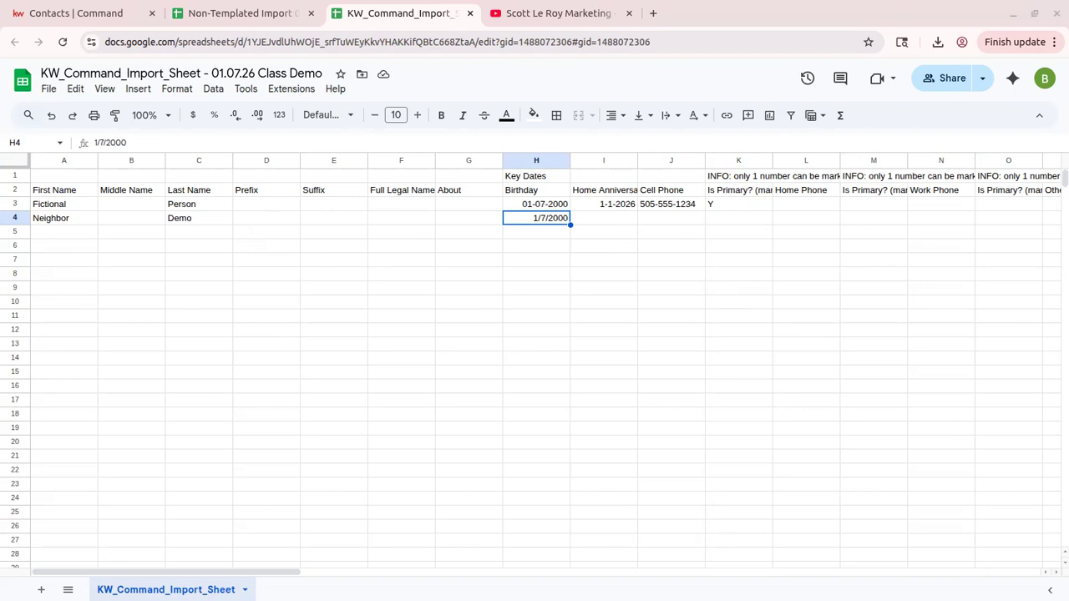
Leave the Home Anniversary cell of row 4 empty and enter the contact's phone number under Cell Phone.
click(610, 218)
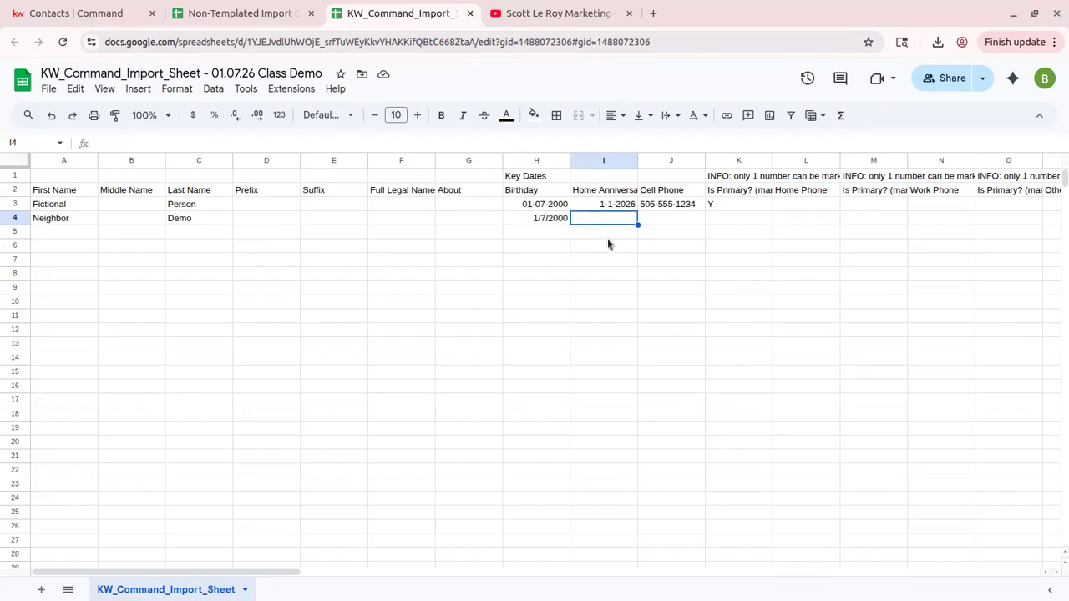
click(647, 217)
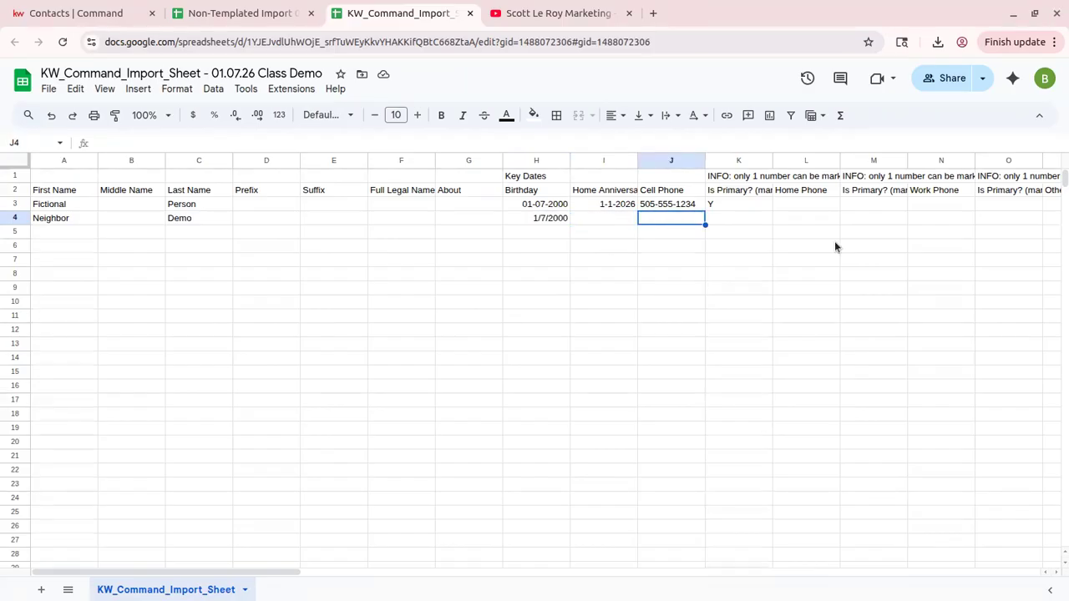
text(123)
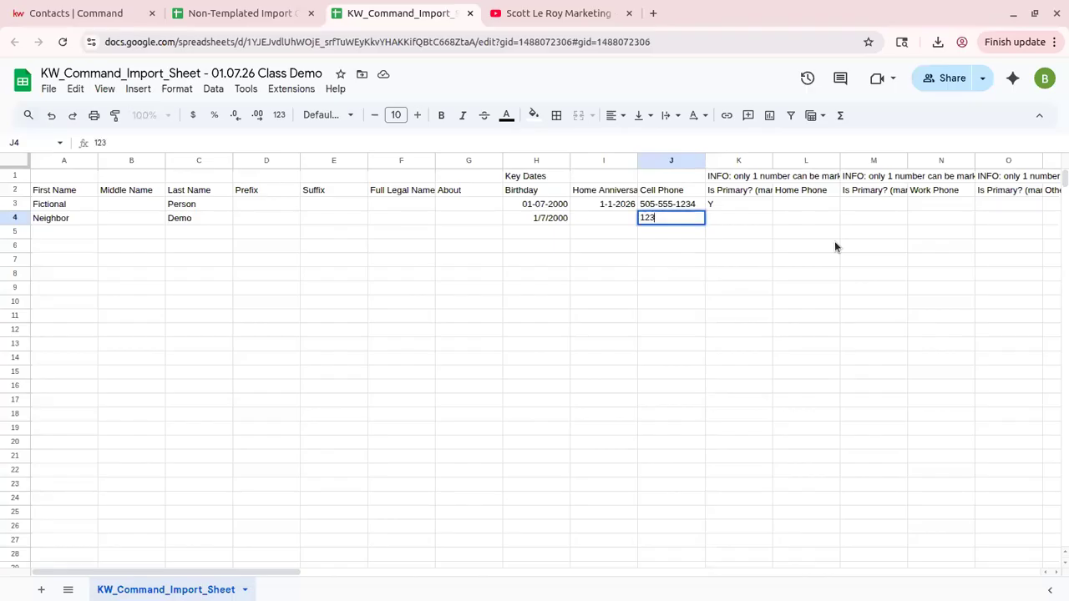
text(4567890)
key(Return)
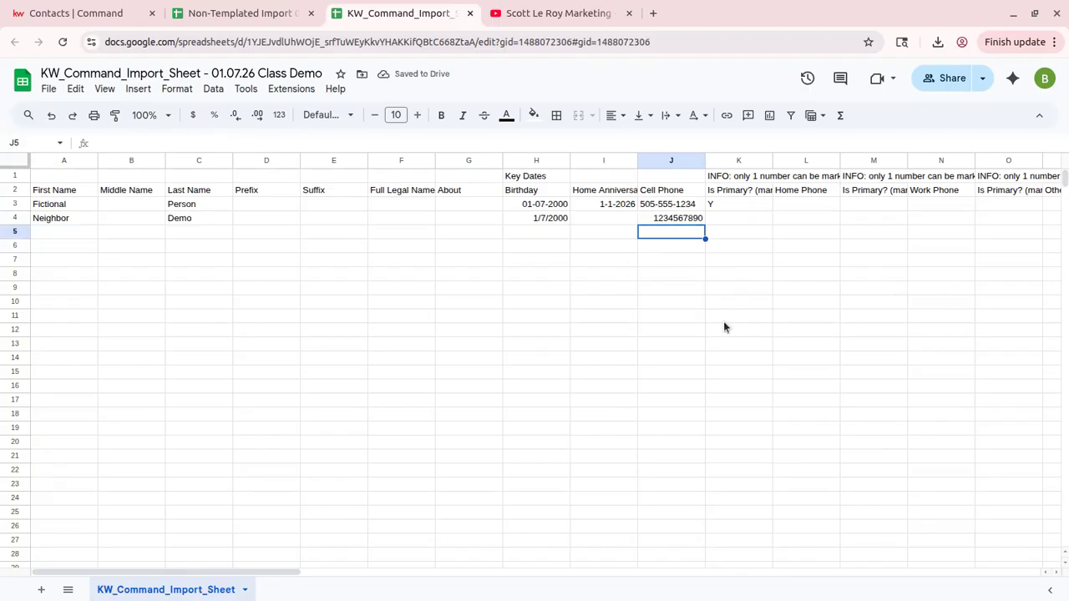
Mark row 4's cell phone as primary with Y, and select the whole Is Primary column for cell phones.
click(736, 217)
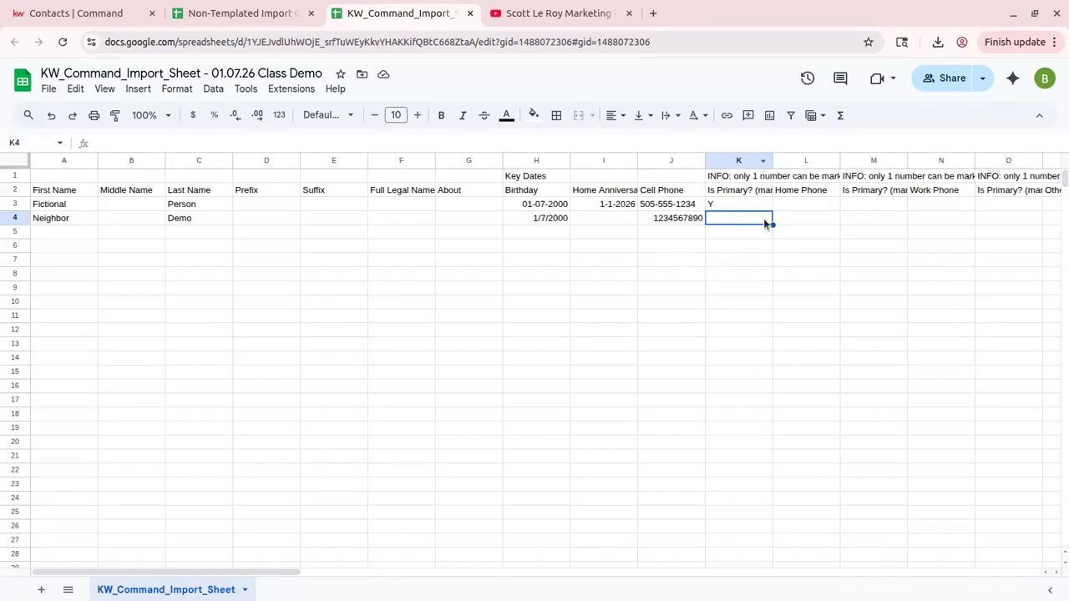
text(Y)
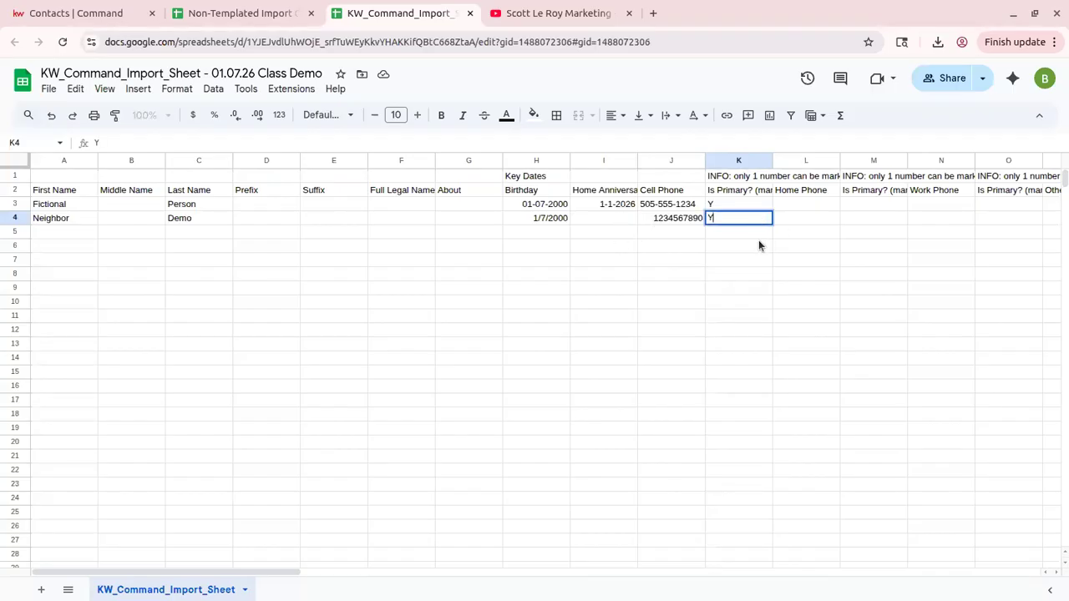
key(Return)
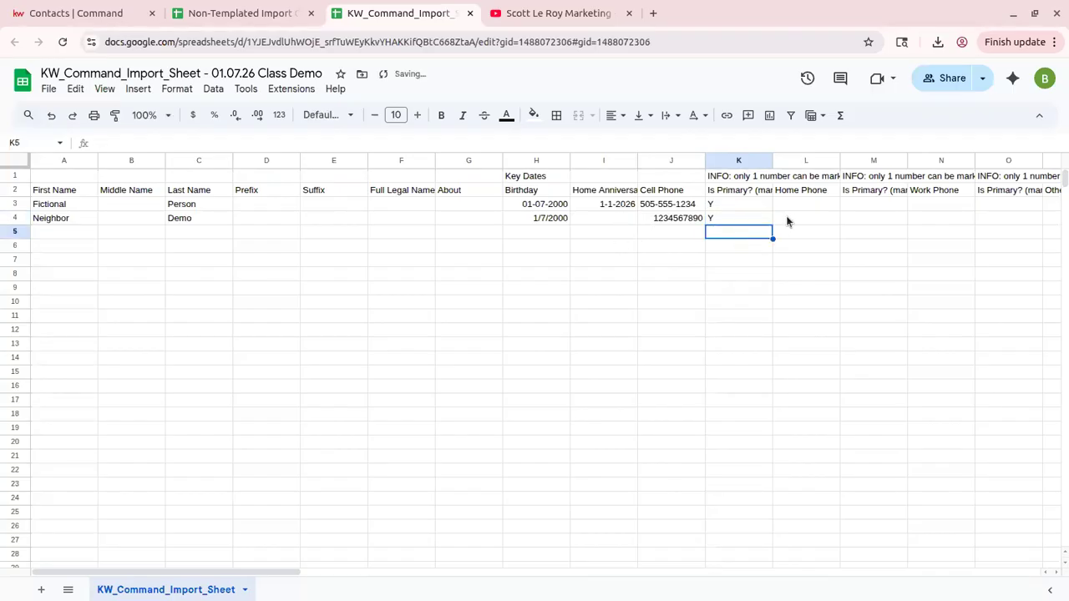
click(790, 220)
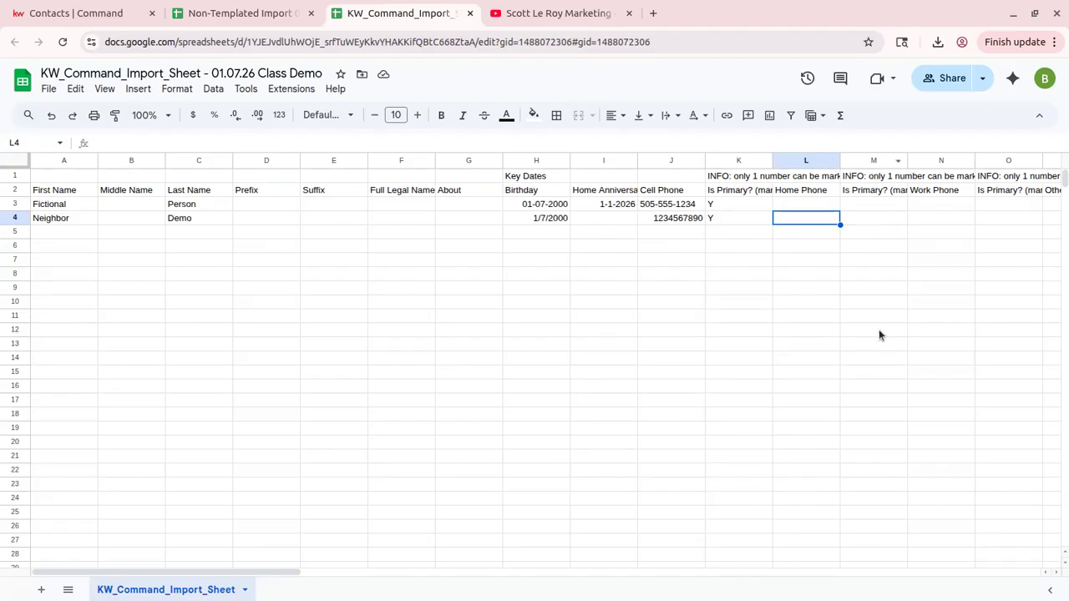
click(736, 161)
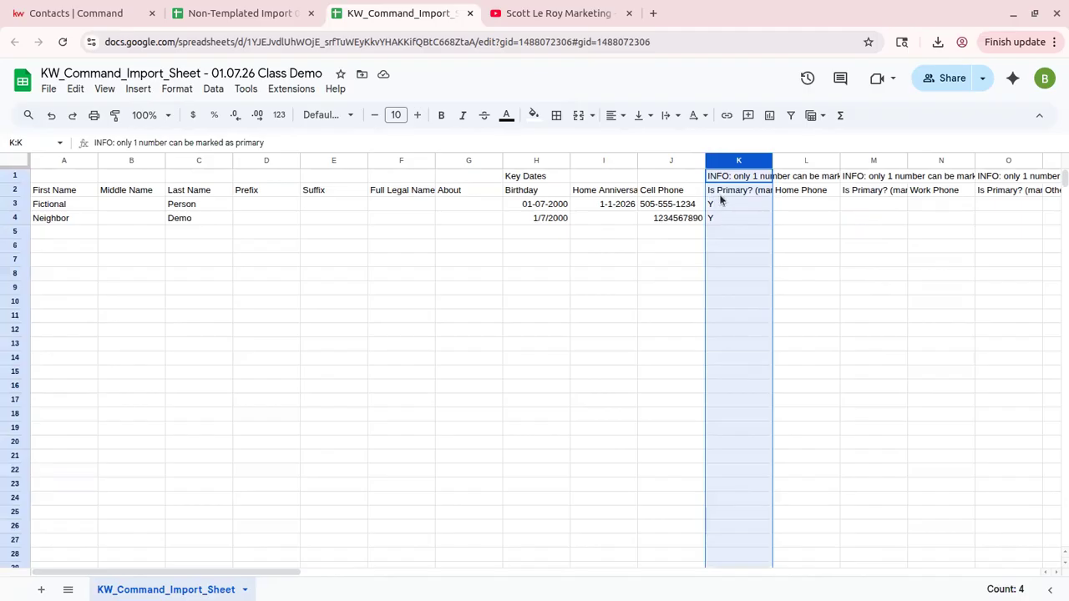
Look across the import sheet's phone, email and address columns, returning to the cell phone column.
click(728, 236)
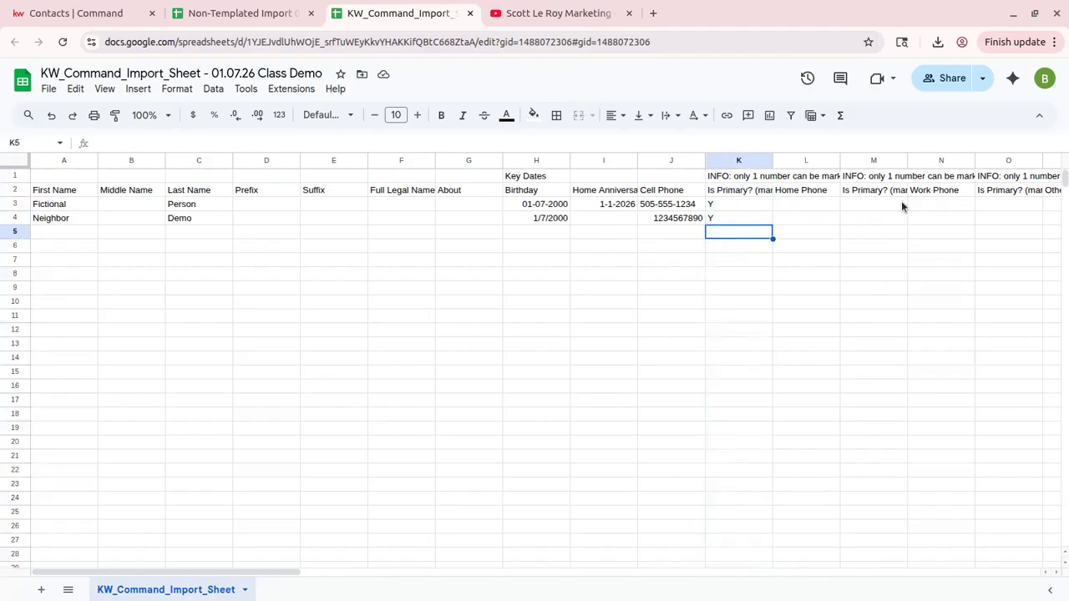
drag(177, 575, 325, 578)
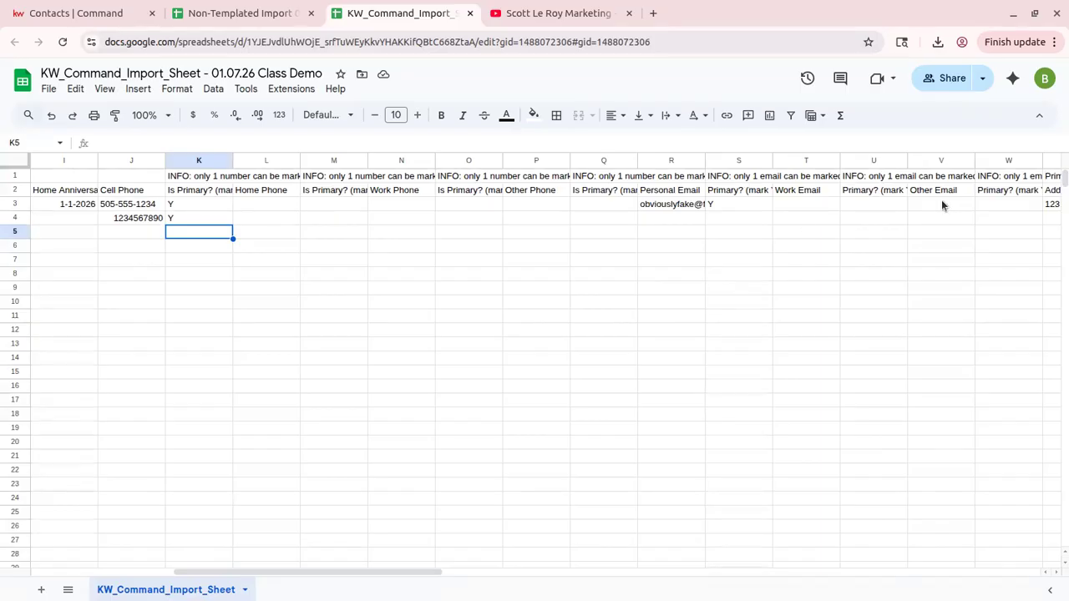
drag(302, 574, 478, 563)
scroll(517, 551, left, 10)
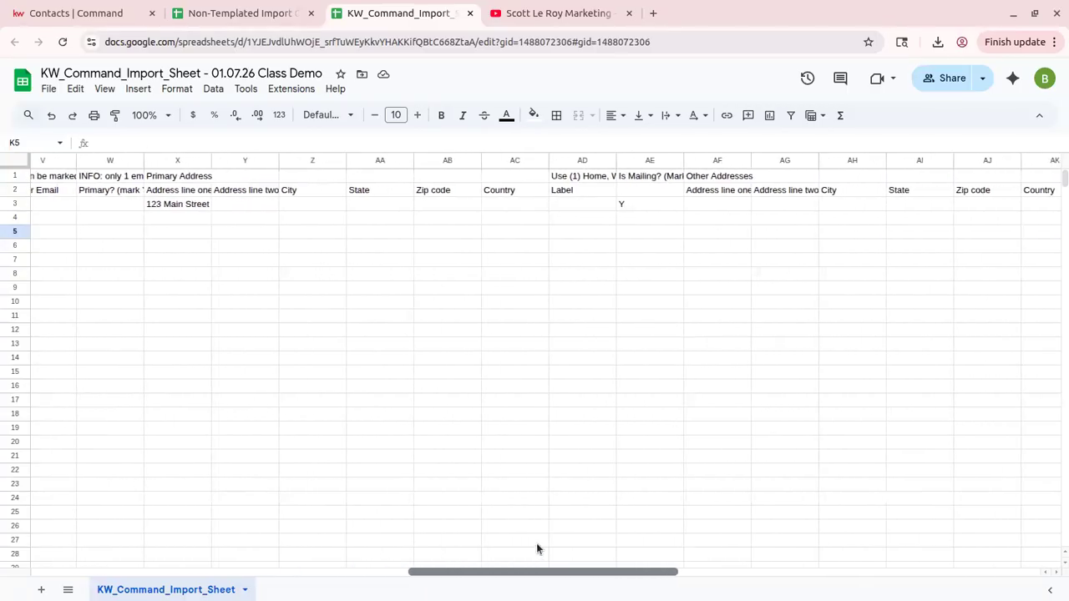
scroll(251, 501, left, 2)
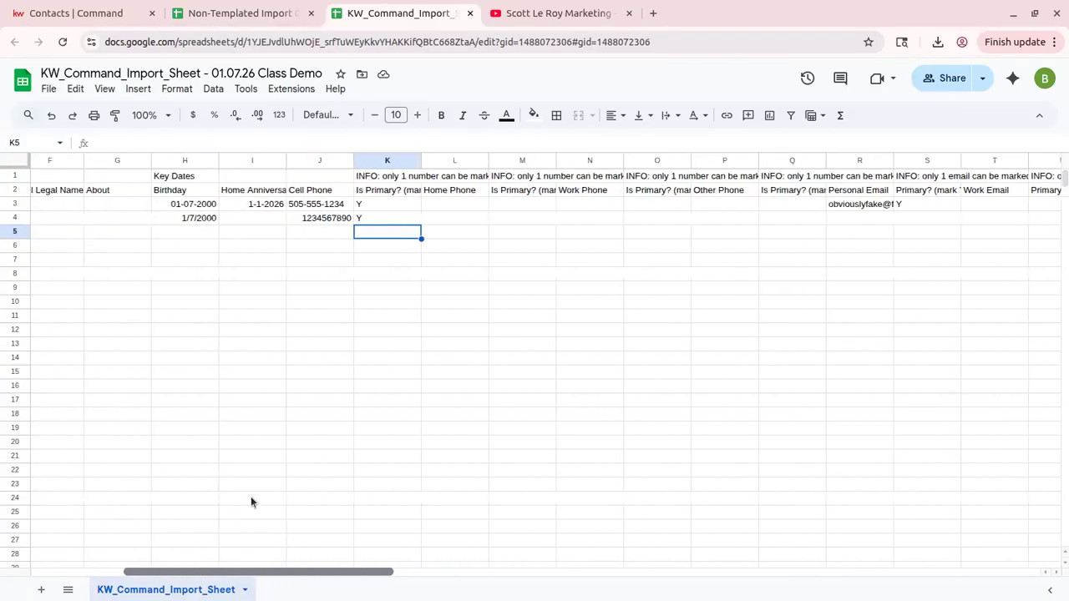
Clear the cell phone number from row 4.
click(328, 209)
click(328, 220)
key(Delete)
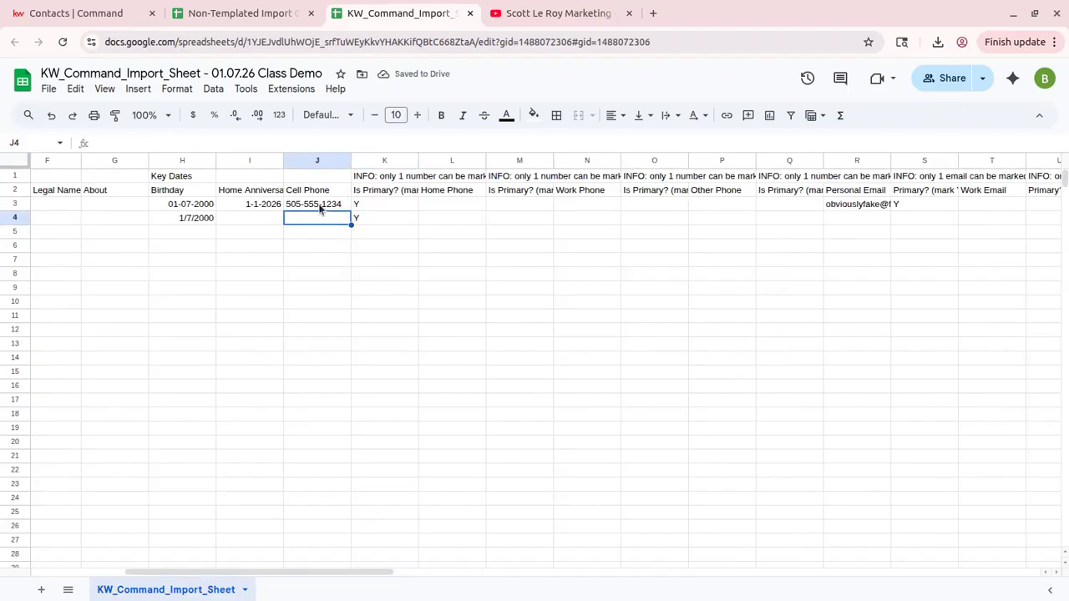
key(Up)
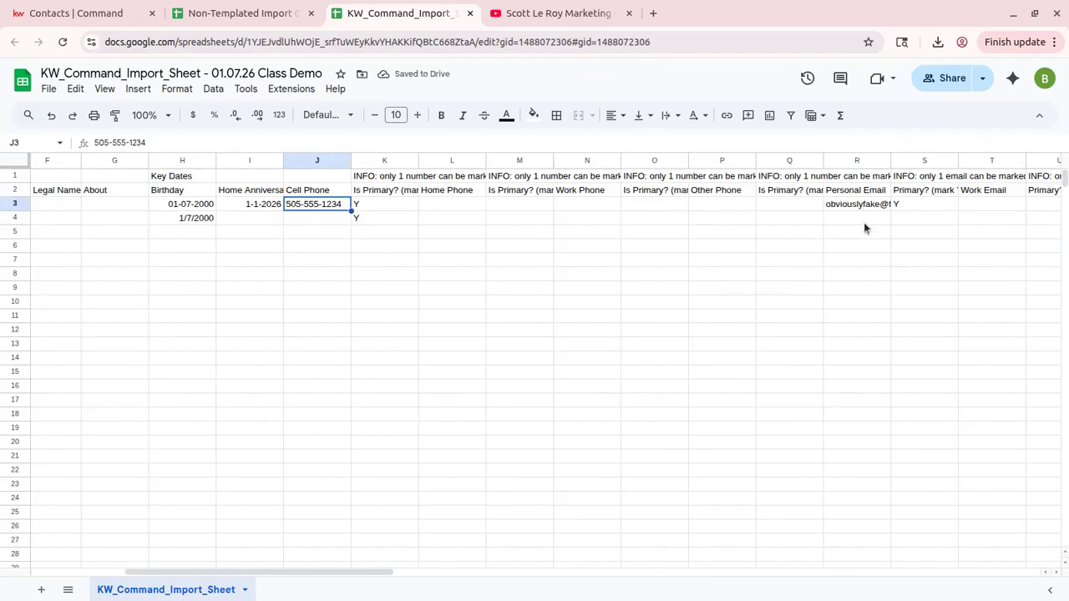
click(854, 217)
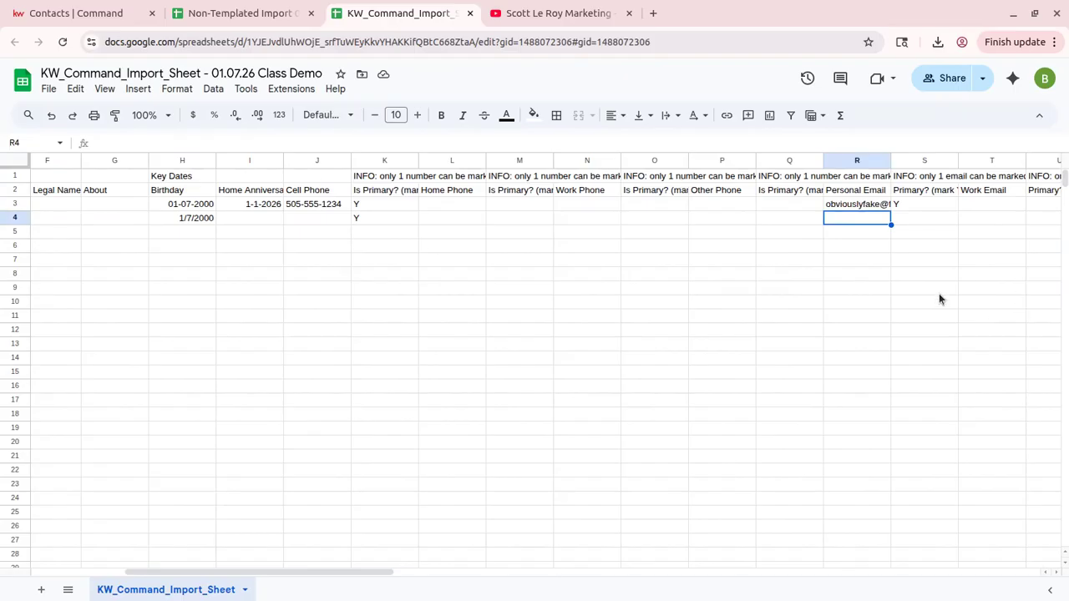
Enter the contact's phone number again in the Cell Phone cell of row 4, without dashes.
key(Left)
key(Left)
key(Left)
key(Left)
key(Left)
key(Left)
key(Left)
key(Left)
key(Left)
key(Right)
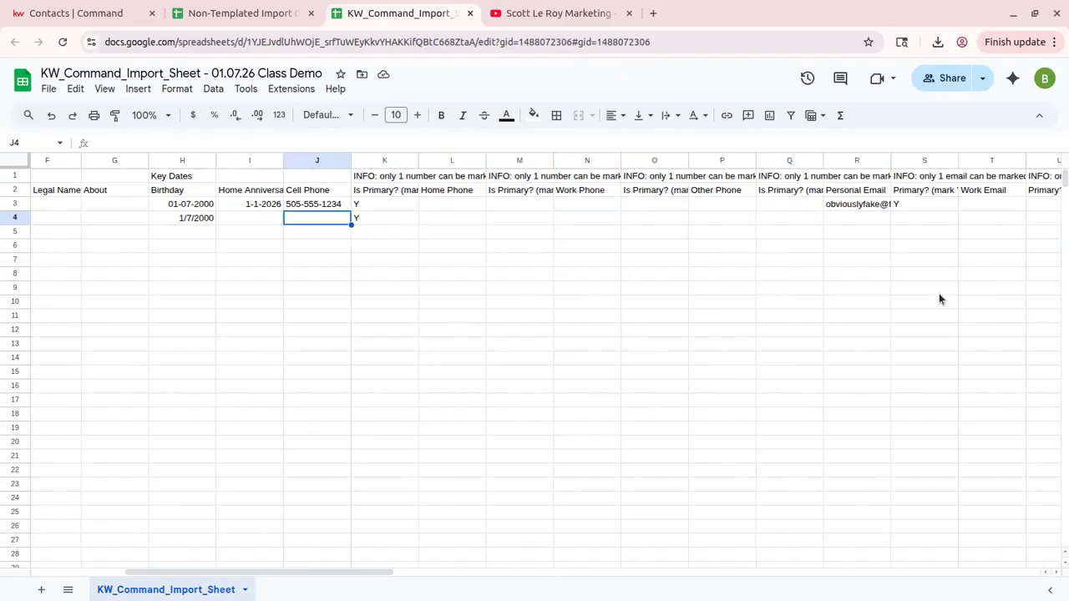
text(123)
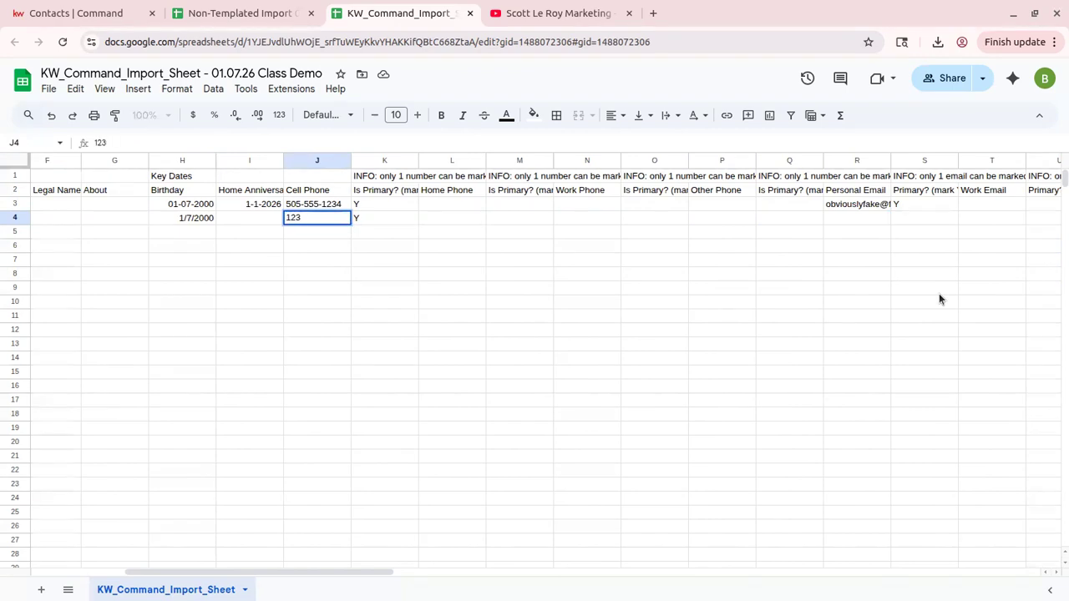
text(4567890)
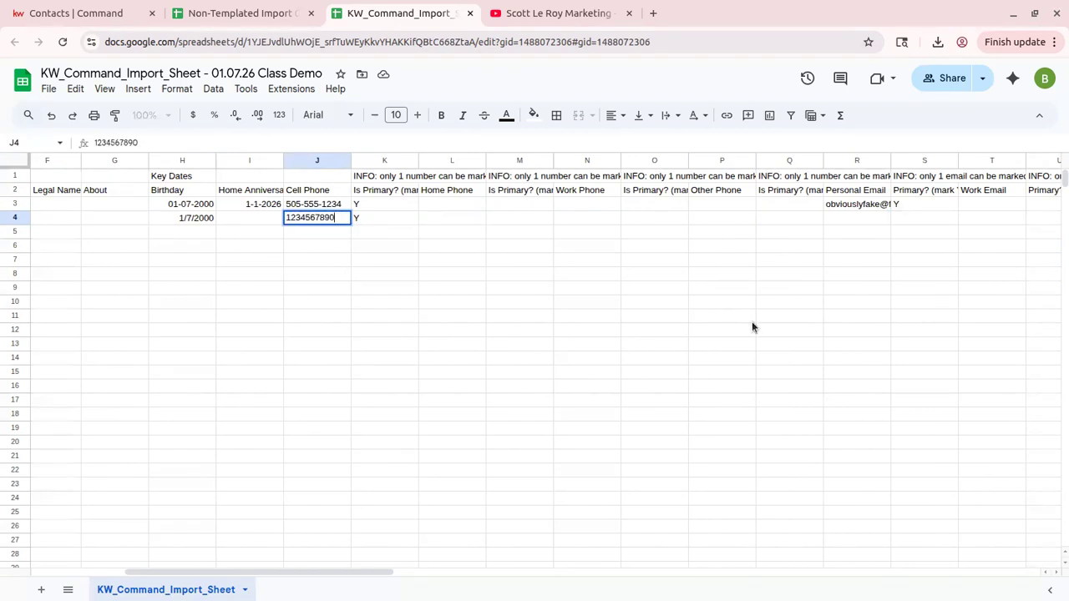
click(429, 221)
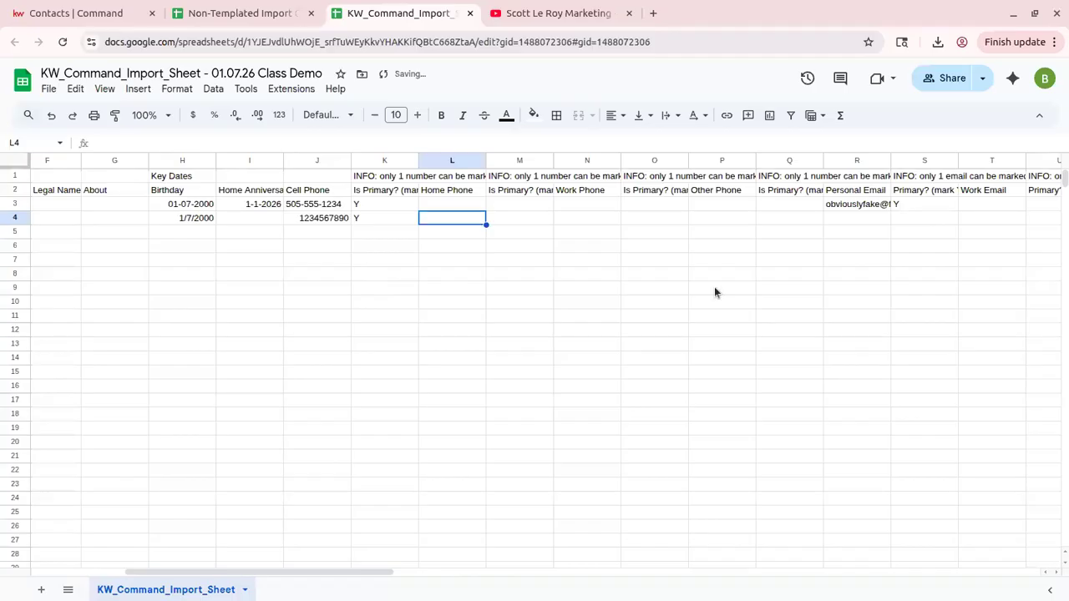
Examine the Personal Email, its primary marker, the primary address fields and the Is Mailing column.
click(864, 221)
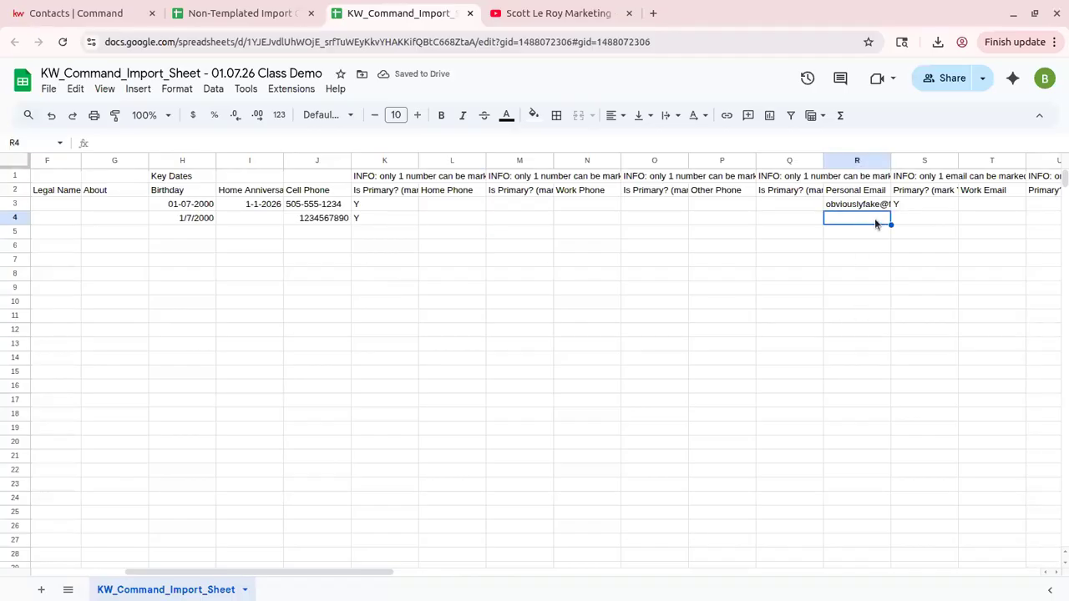
click(916, 224)
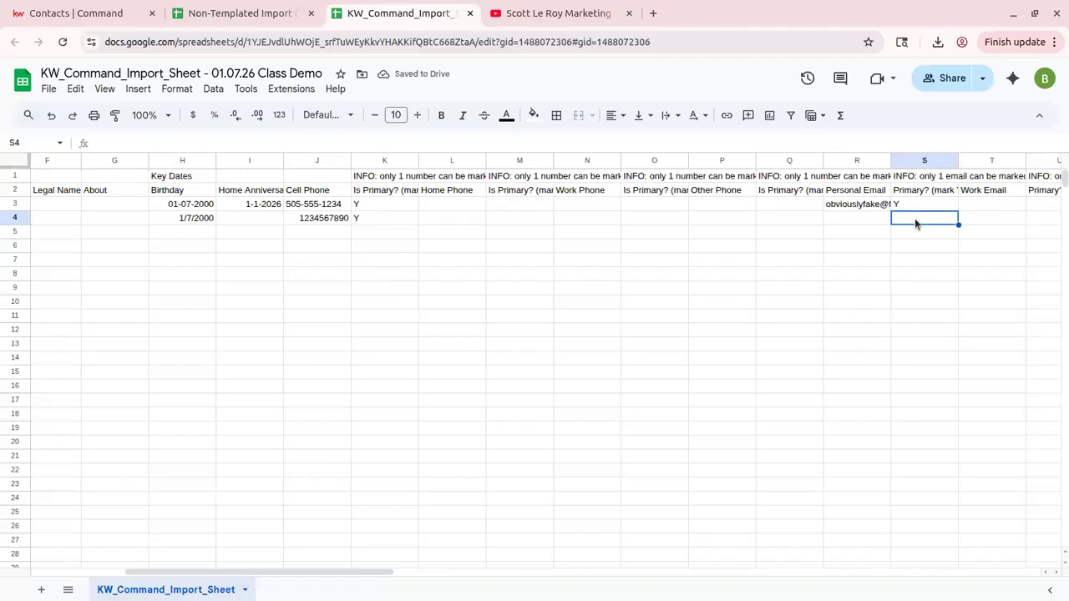
key(Right)
key(Right)
key(Right)
key(Right)
key(Right)
key(Right)
key(Right)
key(Right)
key(Right)
key(Right)
key(Right)
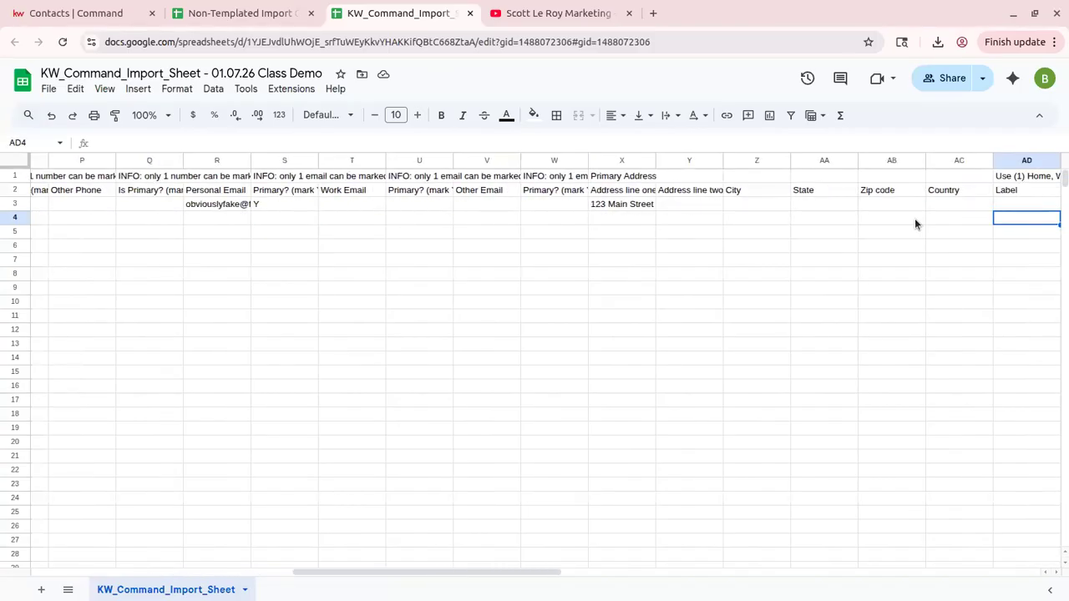
key(Up)
key(Right)
text(Y)
key(Right)
key(Left)
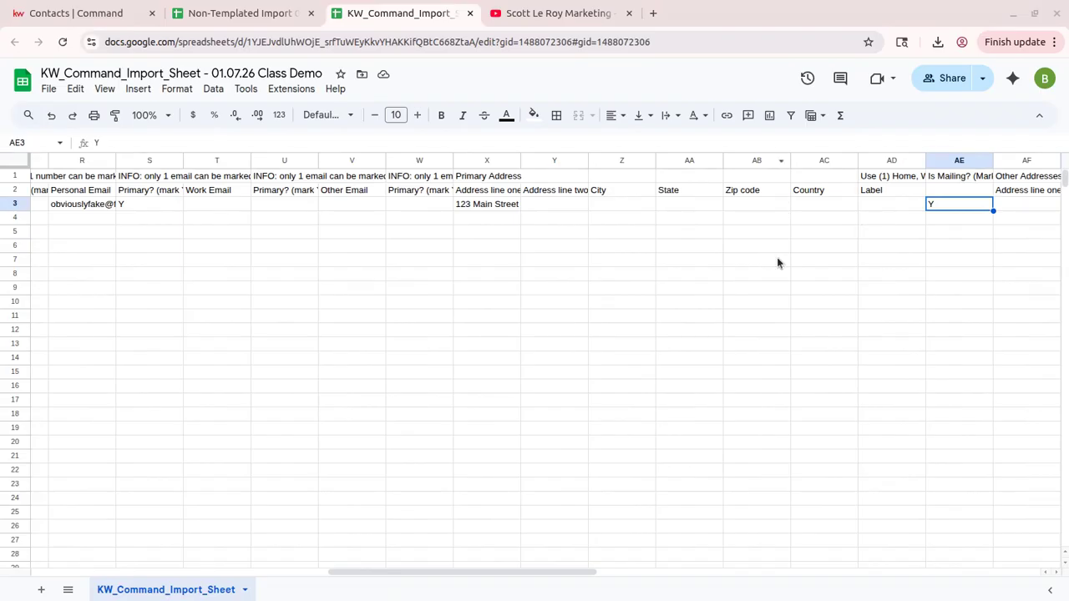
Enter the contact's five-digit zip code, including its leading zero, in row 3 of the primary address.
click(750, 205)
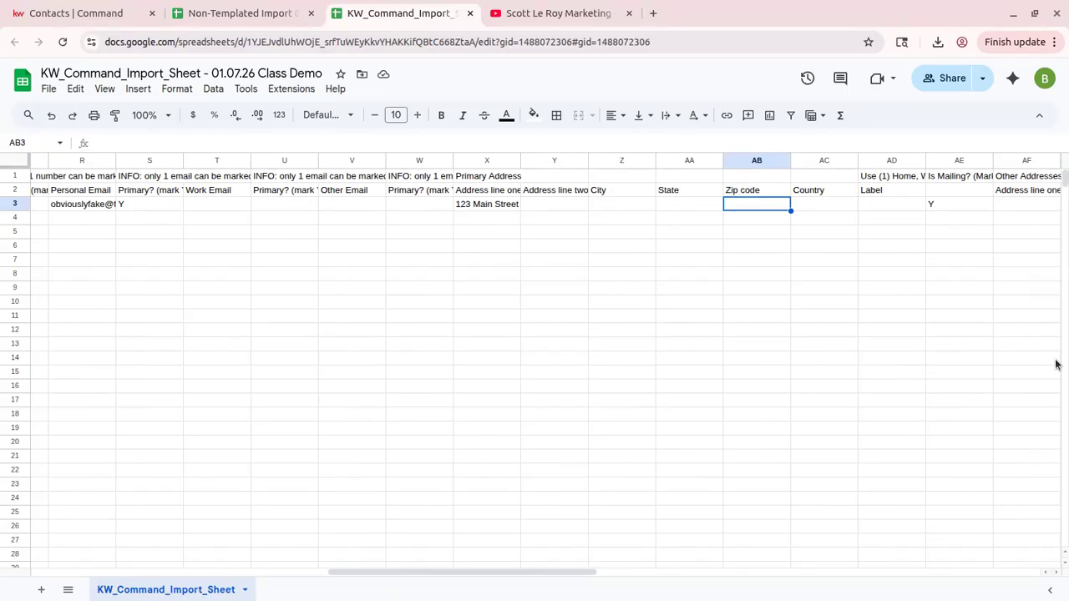
text(03813)
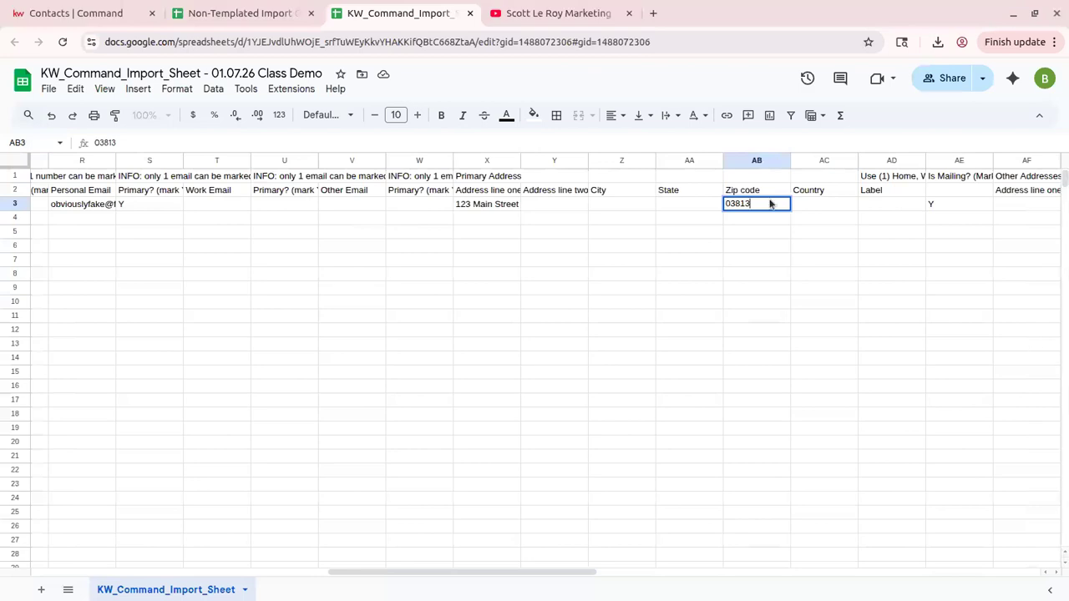
key(Return)
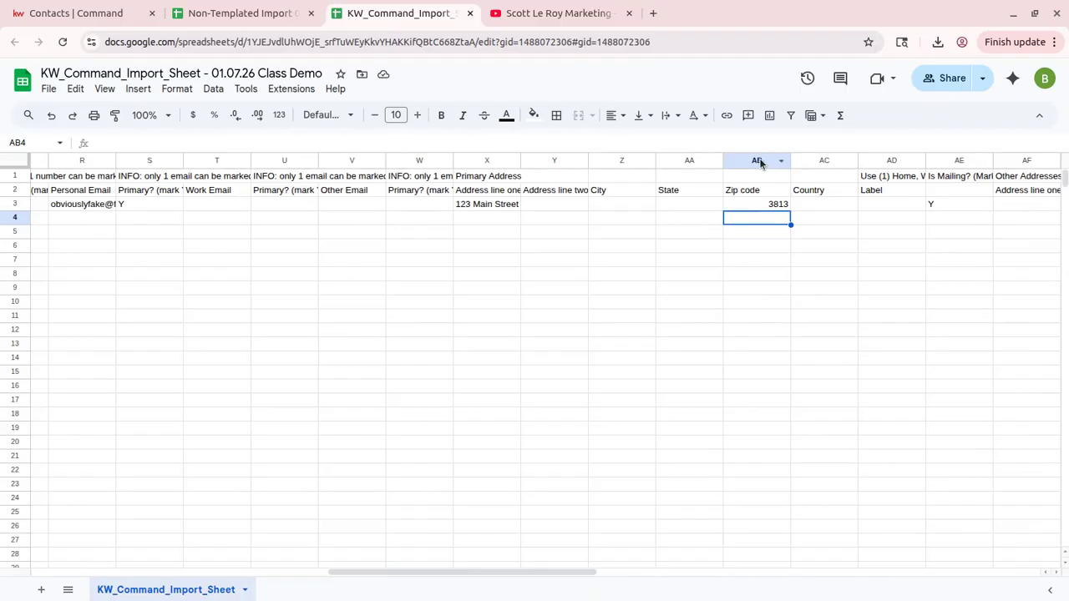
Apply the custom number format 00000 to the whole primary address Zip code column.
click(760, 162)
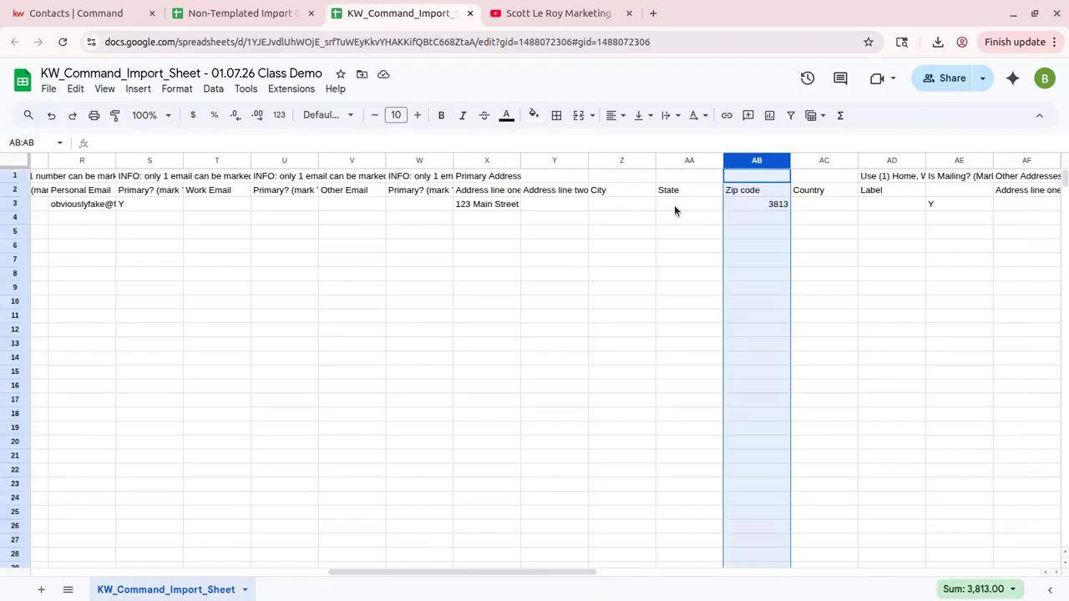
click(280, 117)
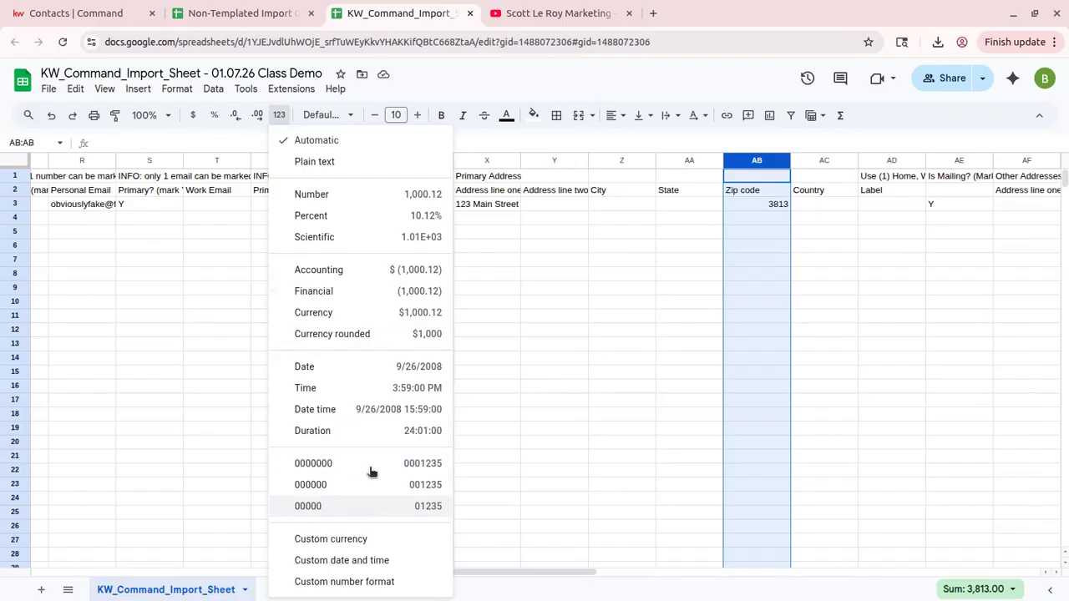
click(334, 582)
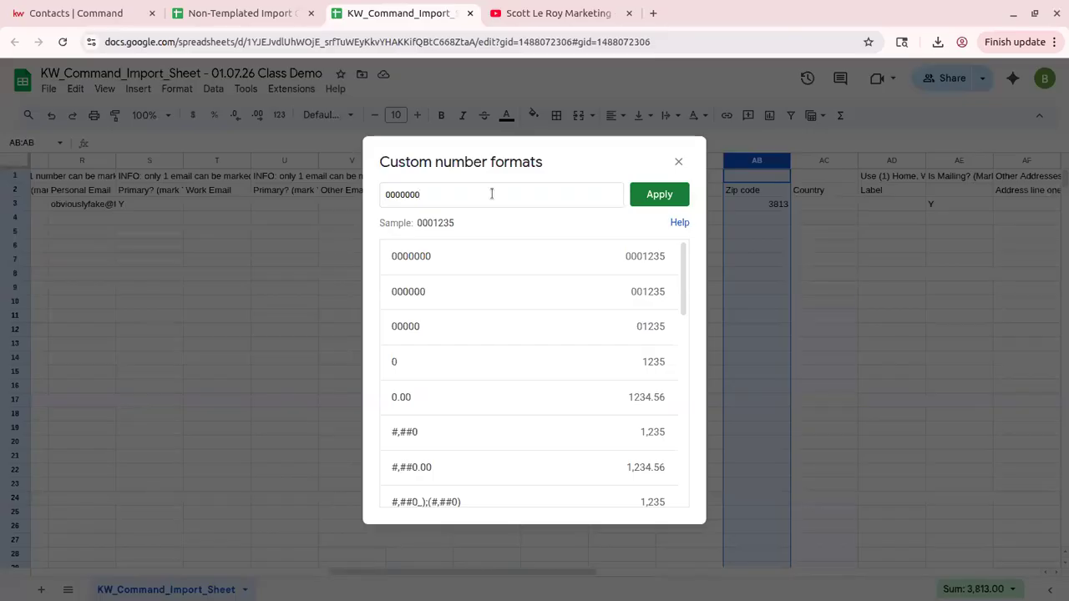
key(BackSpace)
key(BackSpace)
key(BackSpace)
key(BackSpace)
key(BackSpace)
key(BackSpace)
key(BackSpace)
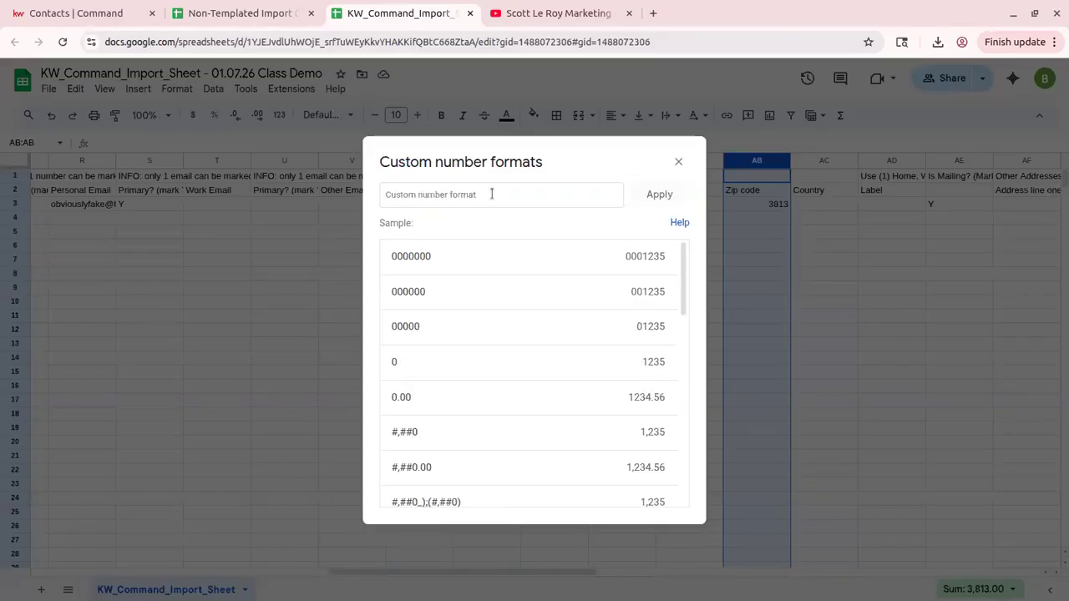
text(00000)
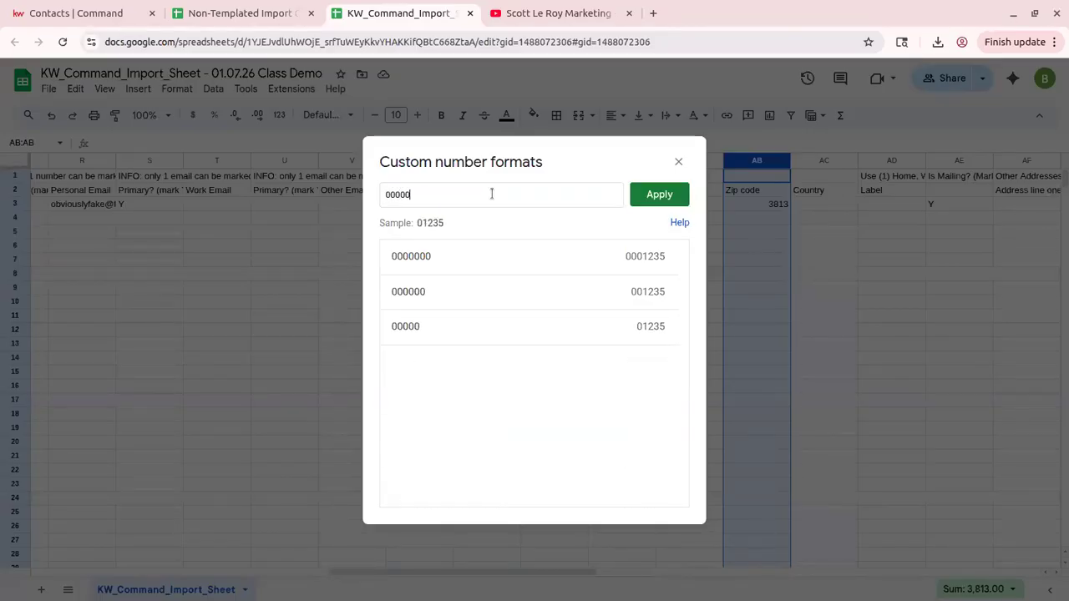
click(668, 194)
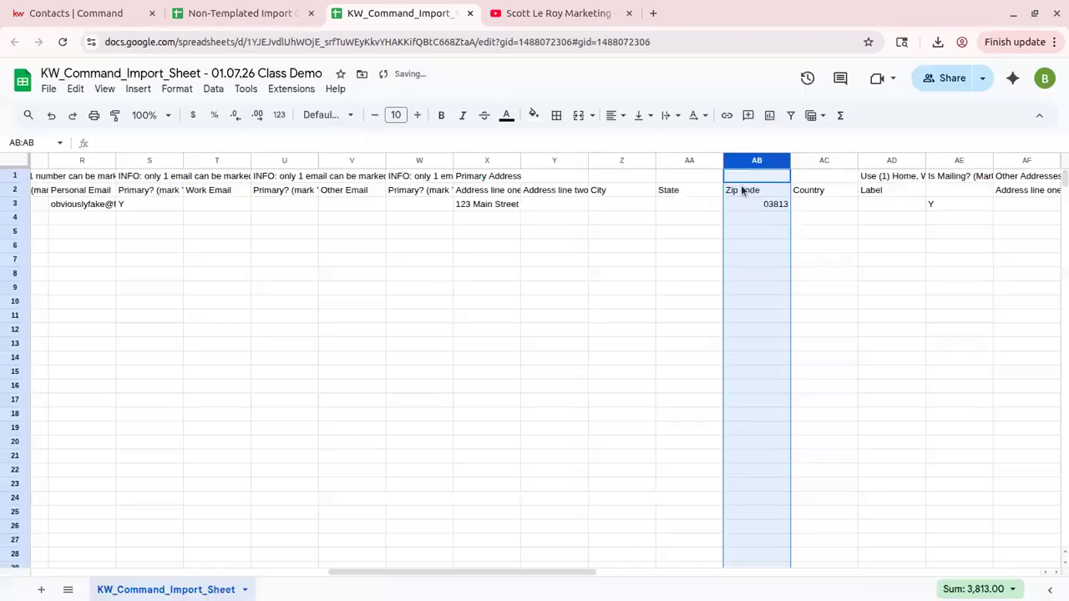
click(766, 221)
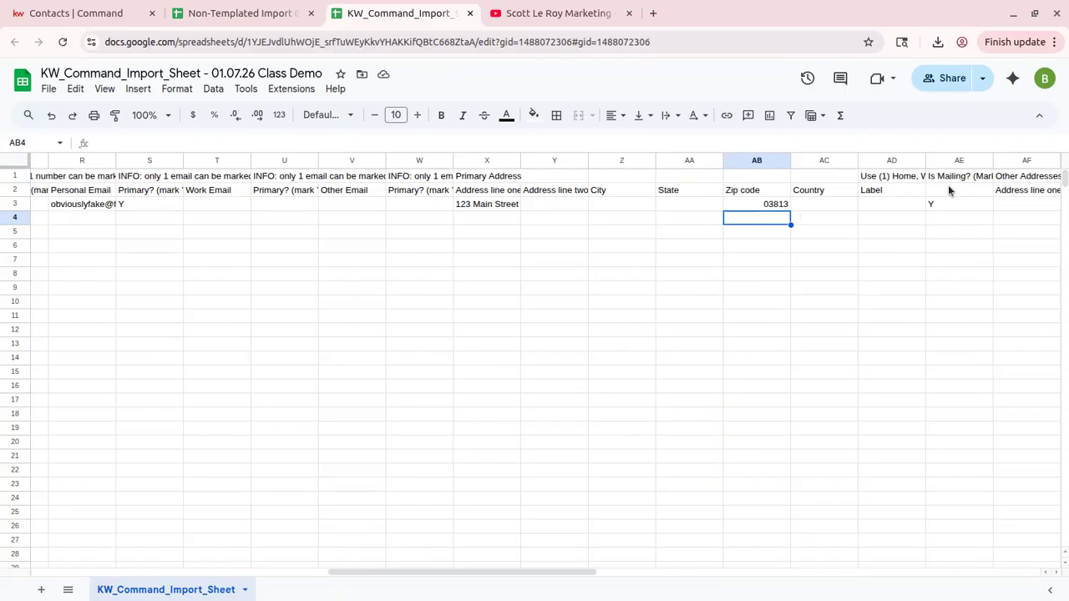
Examine row 3's Is Mailing marker and the comma-separated entries under Tags, along with the neighbouring Source column.
click(957, 205)
drag(439, 580, 816, 346)
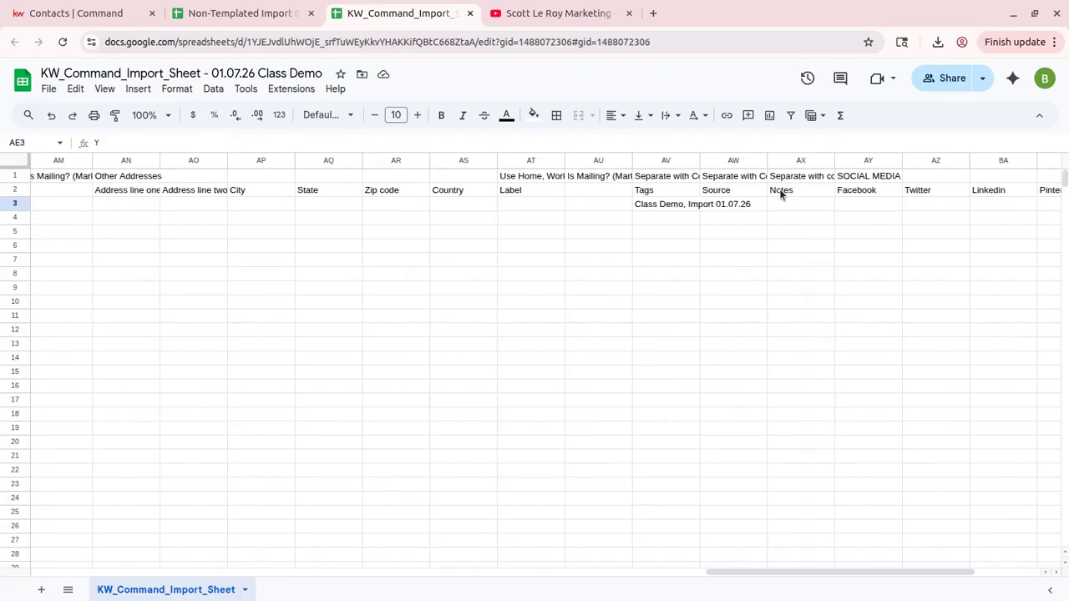
click(691, 208)
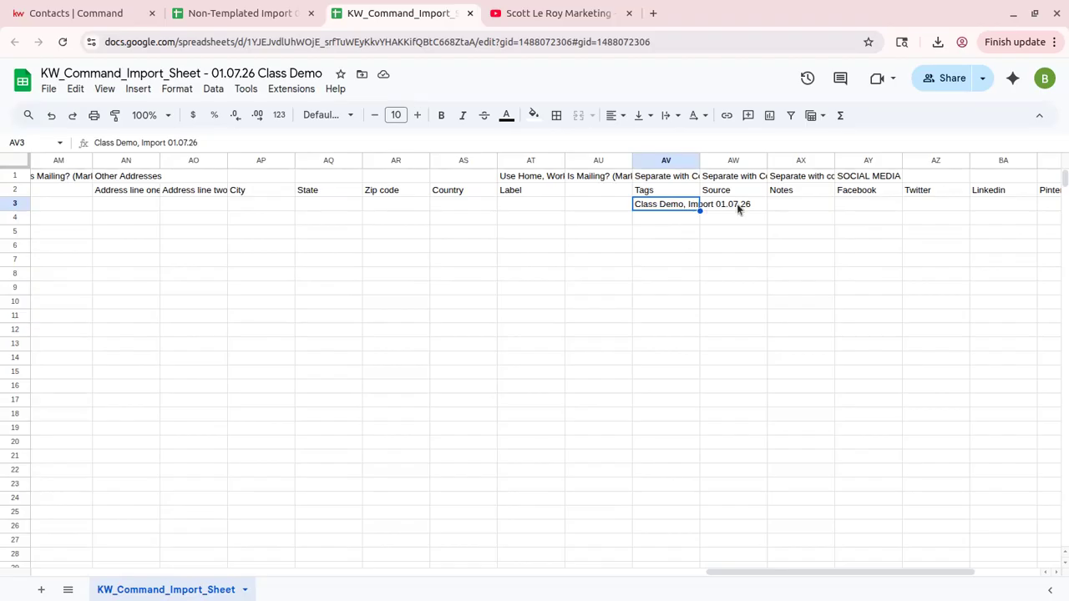
click(670, 220)
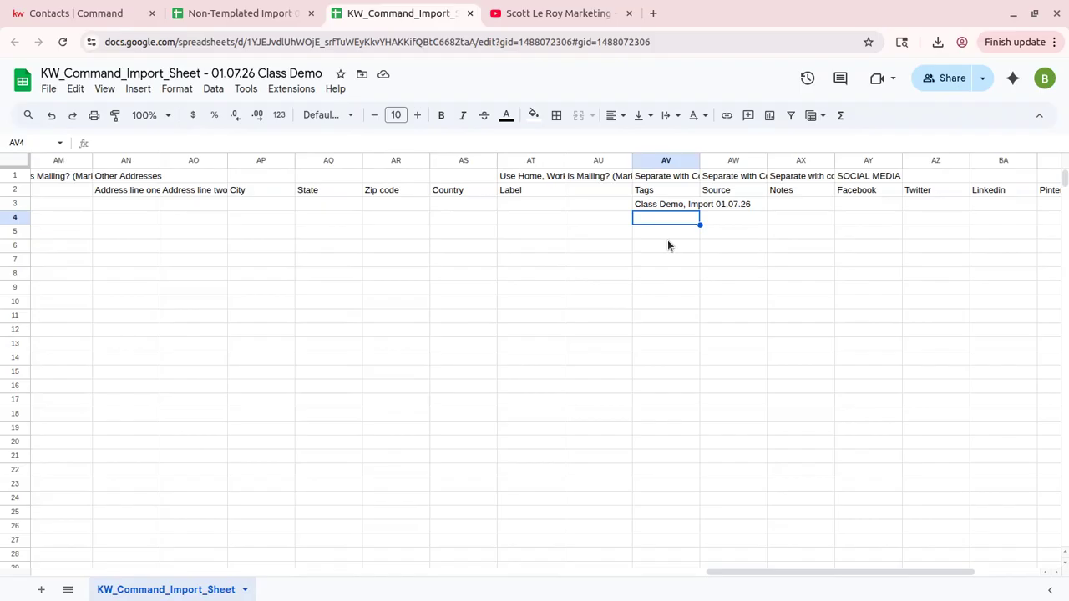
key(Up)
key(Right)
key(Left)
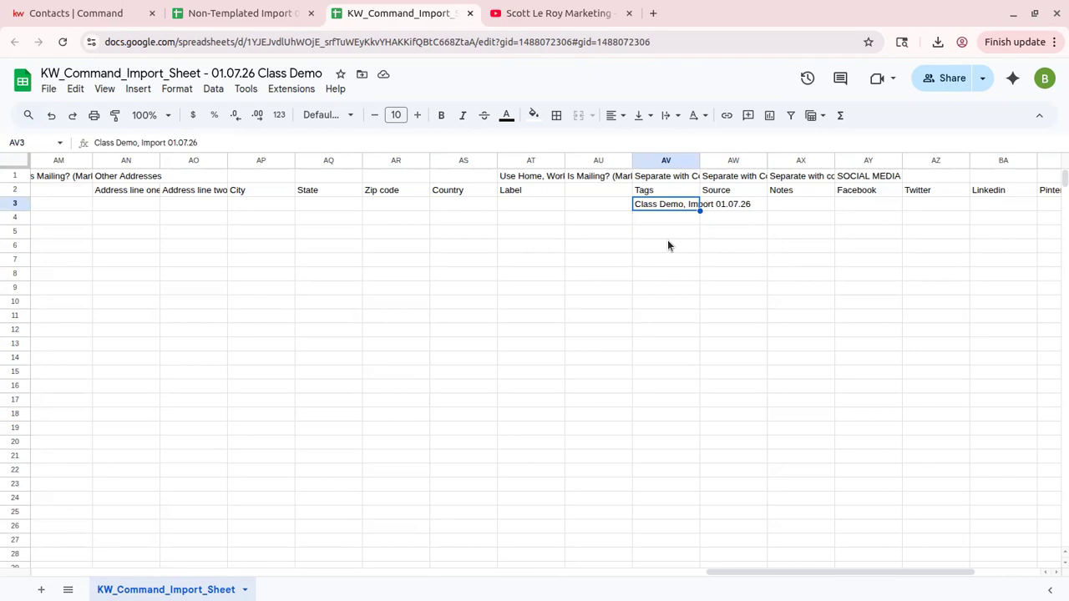
key(Down)
key(Up)
key(Right)
key(Left)
key(Down)
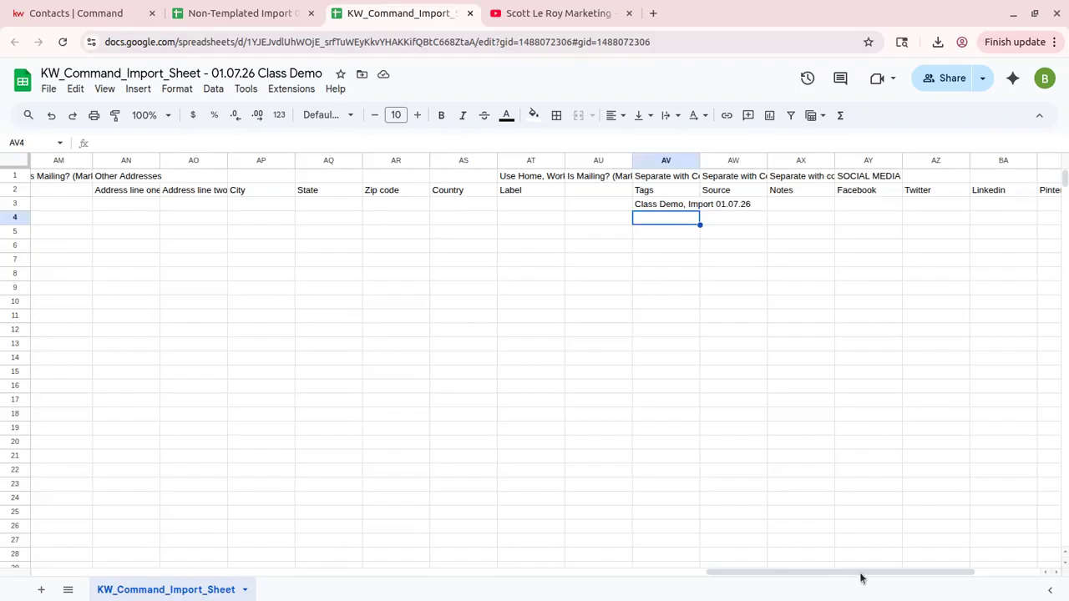
Download the sheet as a Comma Separated Values (.csv) file and switch back to the Upload File dialog in KW Command.
drag(861, 578, 149, 485)
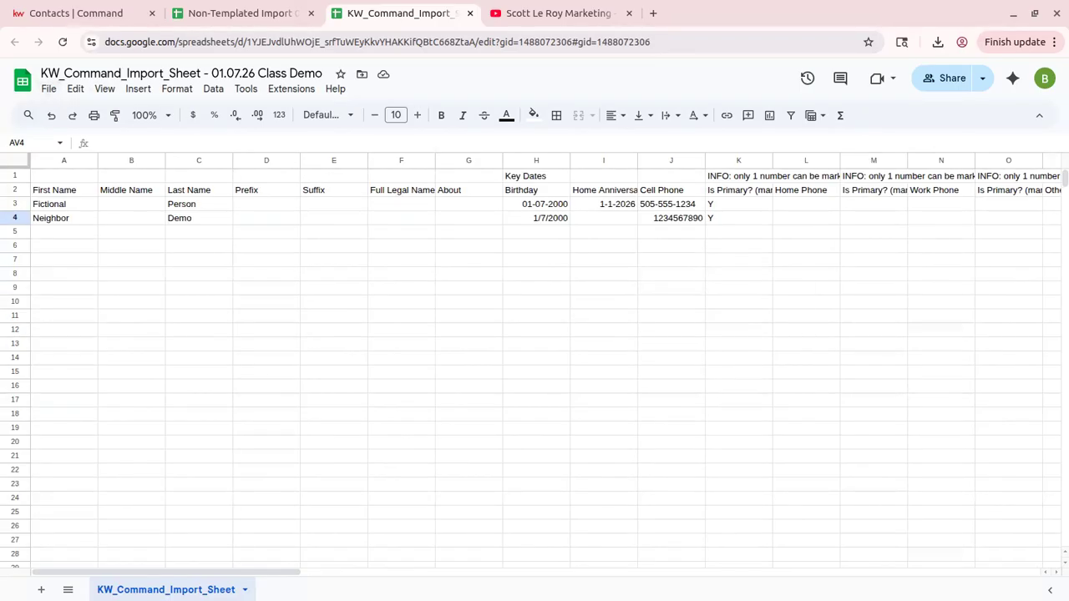
click(49, 90)
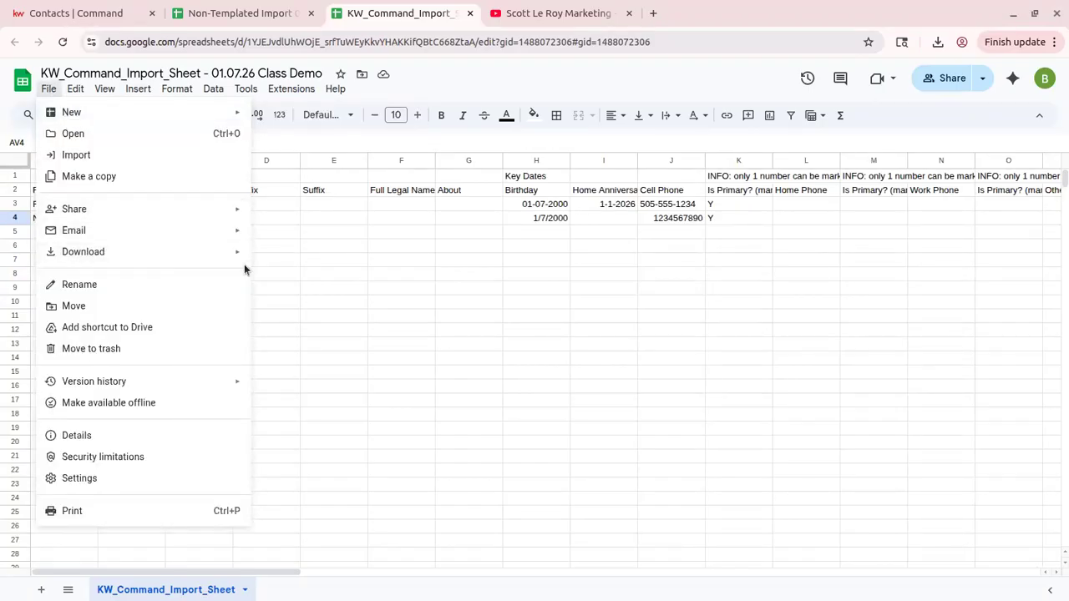
mouse_move(240, 253)
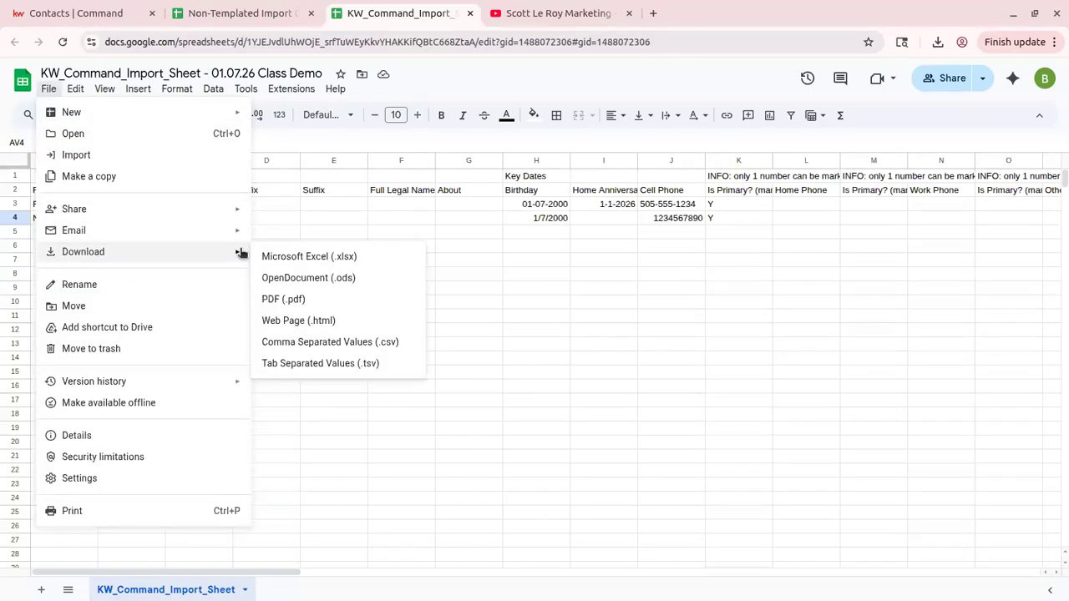
click(314, 344)
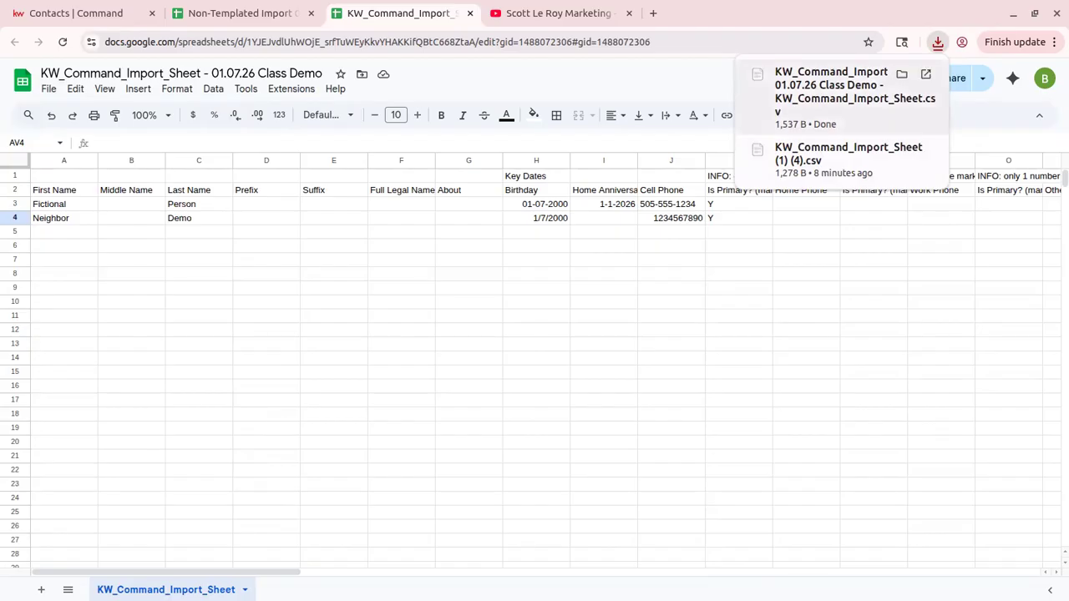
click(106, 12)
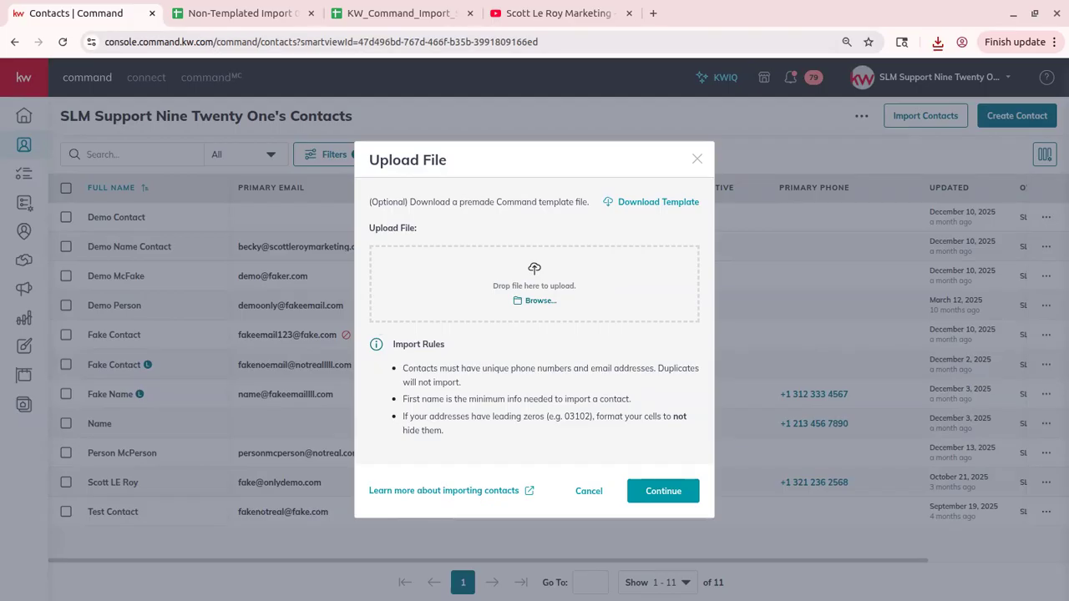
Upload the KW_Command_Import_Sheet .csv file from the Downloads/SLM folder and continue to the import review.
drag(2, 334, 935, 258)
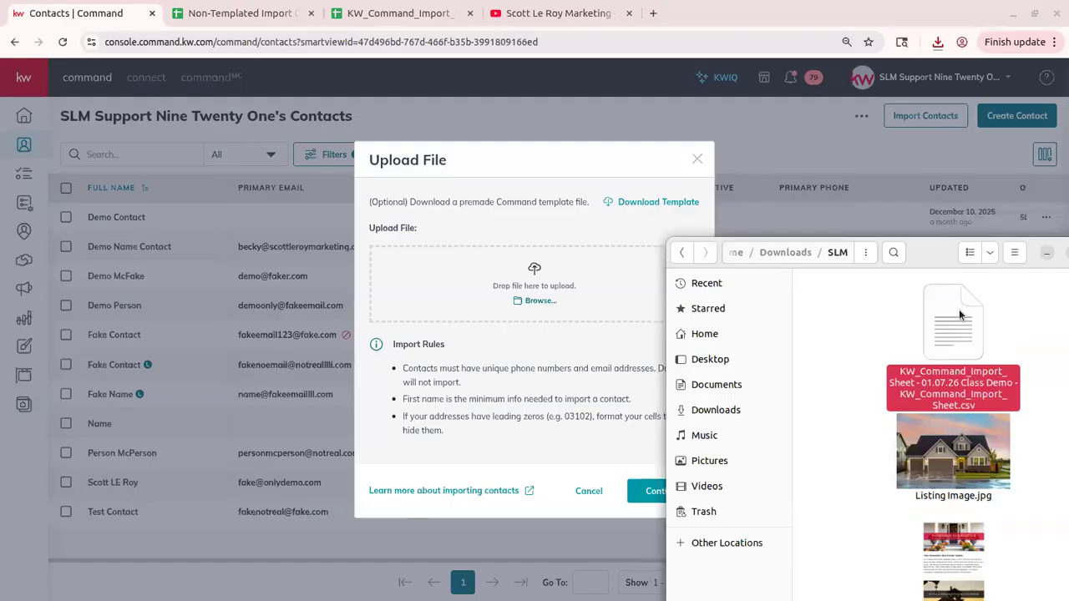
drag(970, 328, 516, 294)
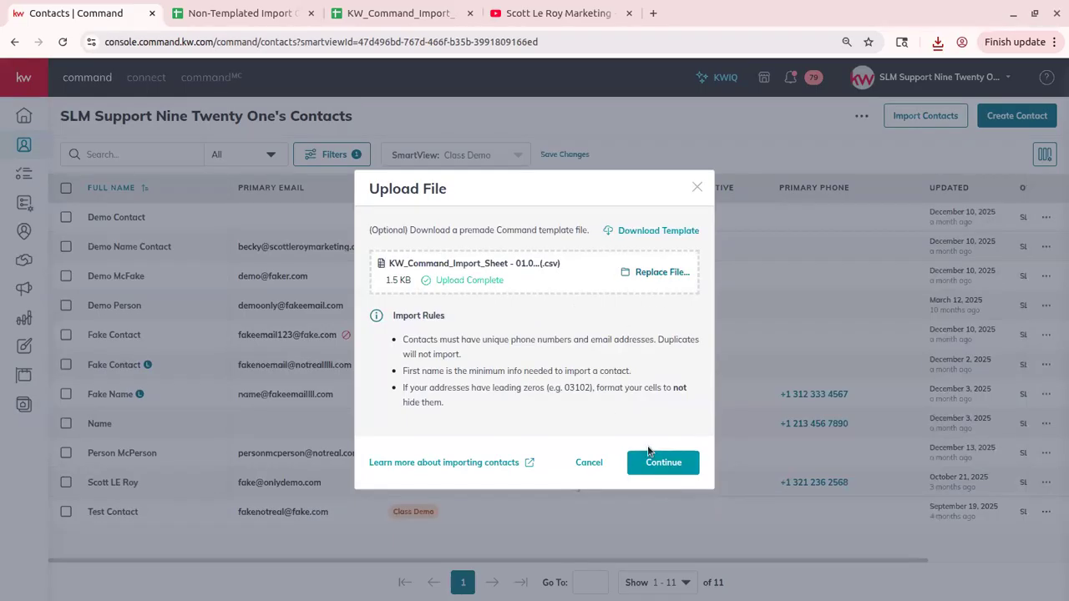
click(665, 464)
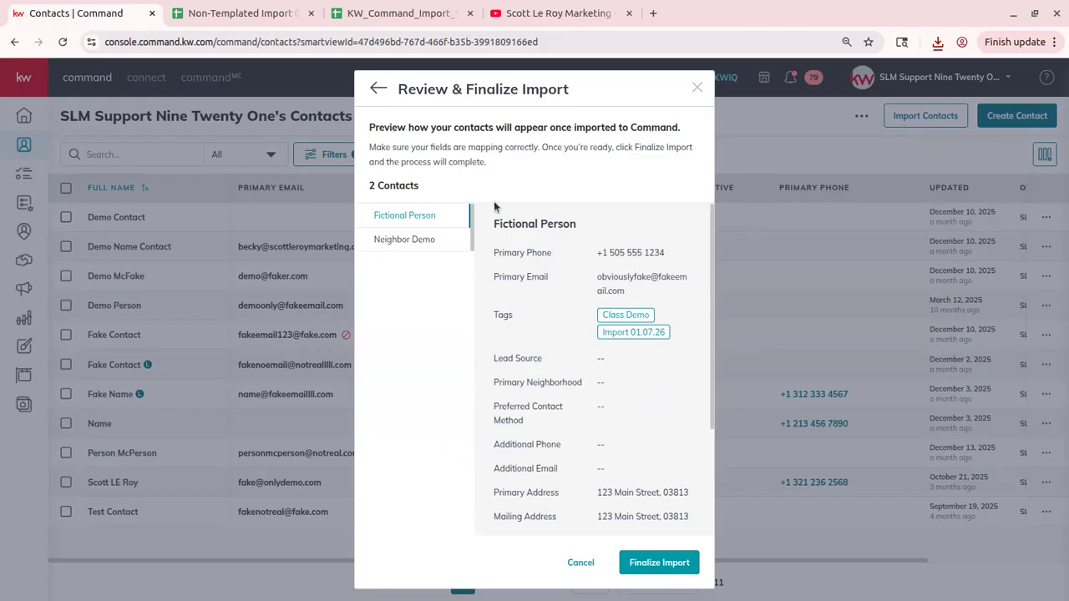
Examine the import preview of both contacts, checking their phone, email, tags and address fields.
scroll(636, 364, down, 3)
scroll(622, 335, up, 3)
scroll(616, 309, down, 3)
scroll(603, 432, up, 3)
click(416, 239)
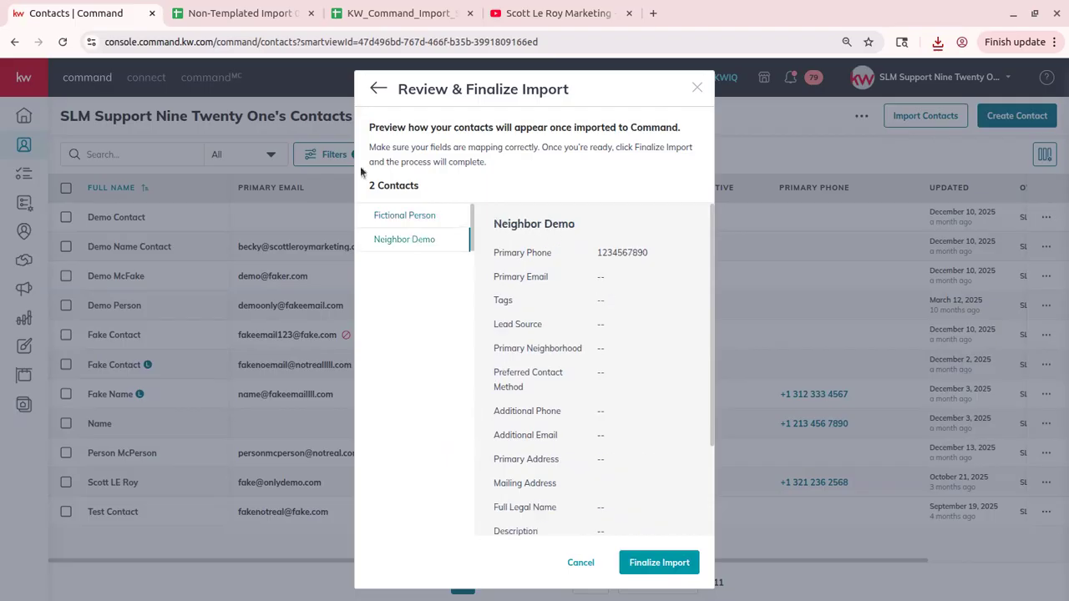
Finalize the template import and return to a refreshed contacts list.
click(659, 563)
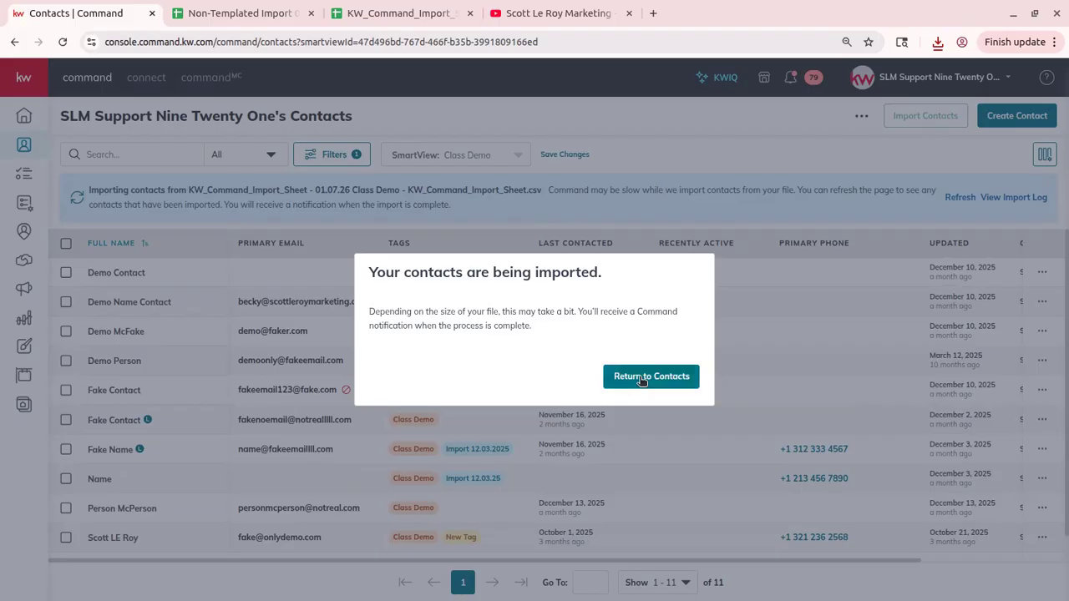
click(673, 380)
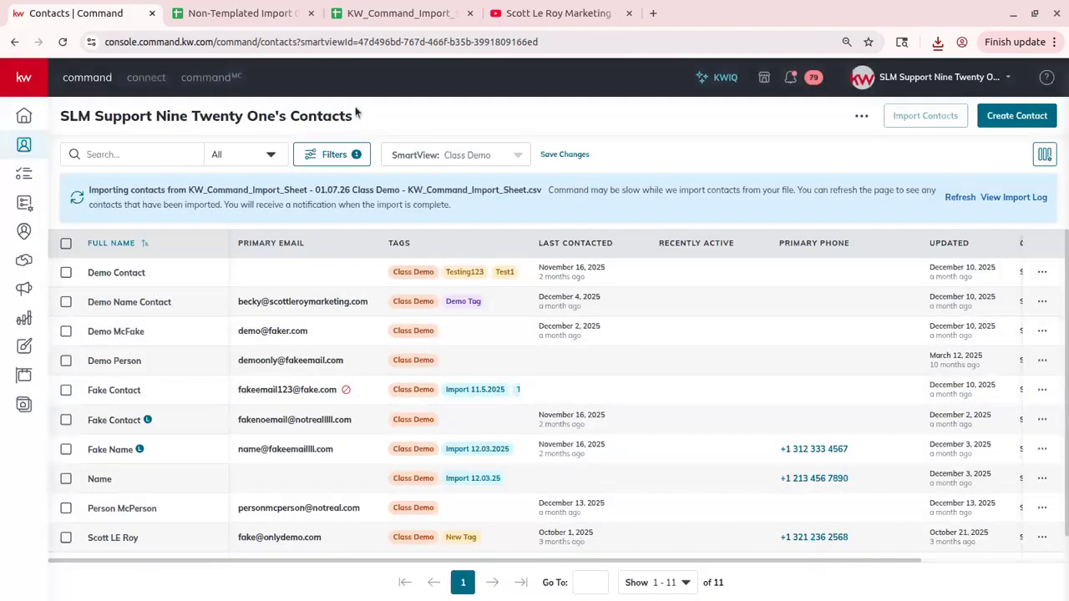
click(959, 197)
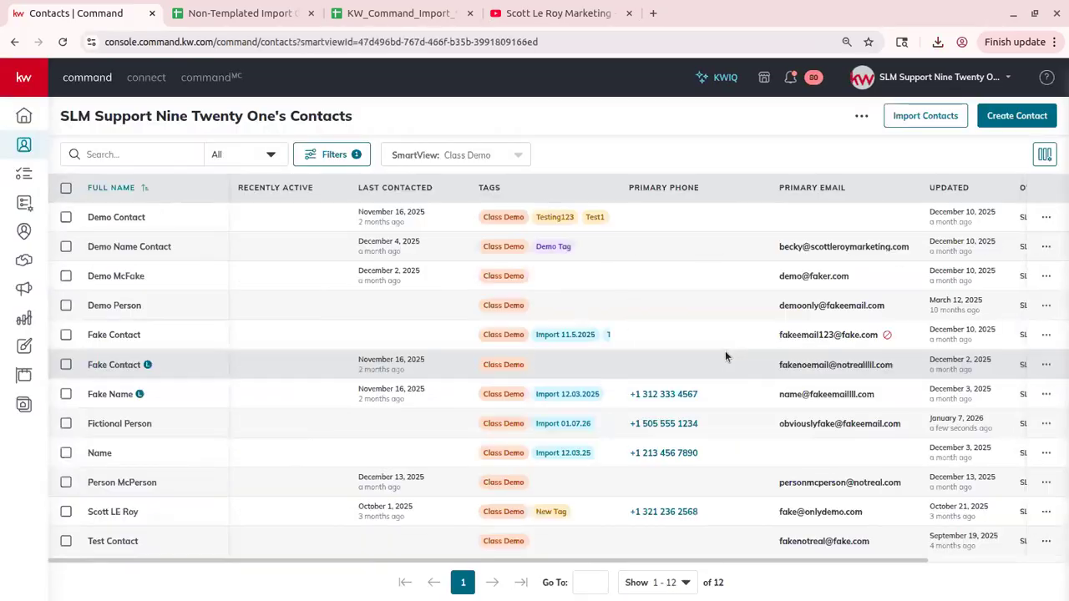
Check the unread notifications for the Contact Import entry and close them again.
click(792, 78)
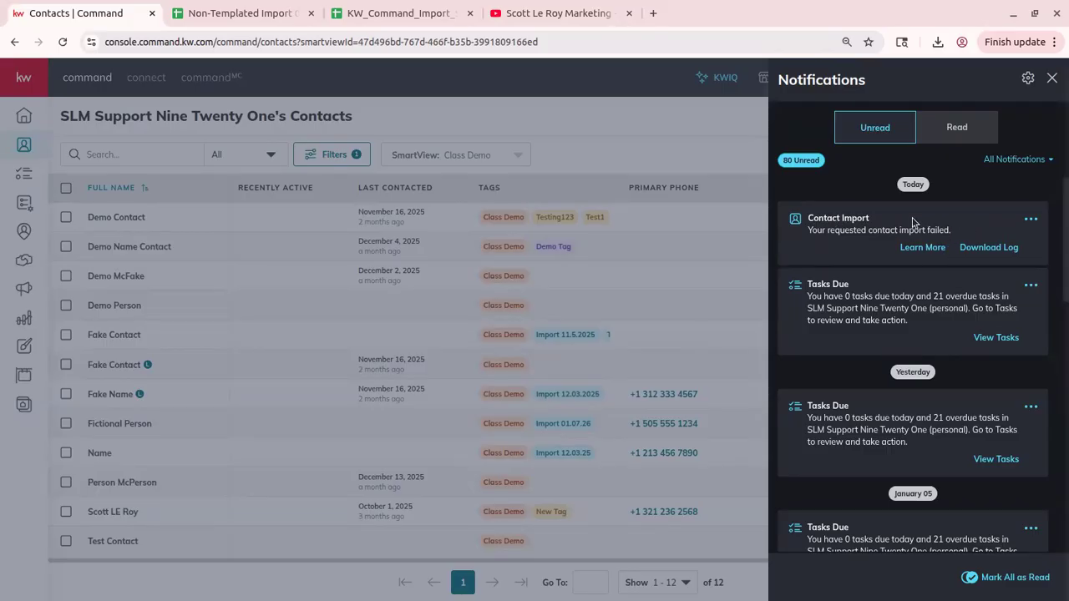
click(630, 113)
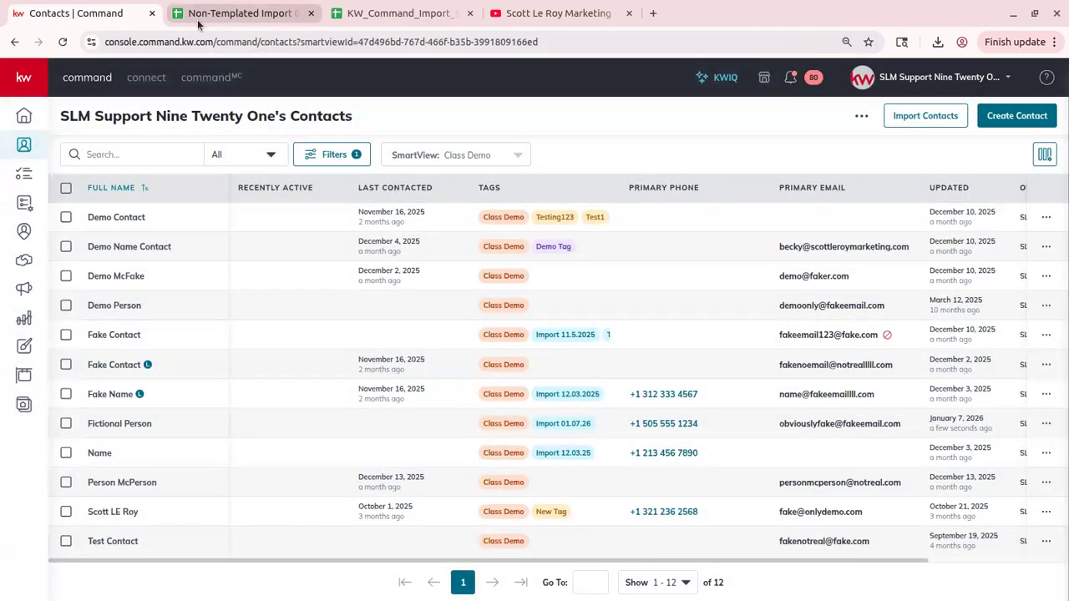
Switch to the Non-Templated Import 01.07.2026 spreadsheet in Google Sheets and select its header row.
click(197, 19)
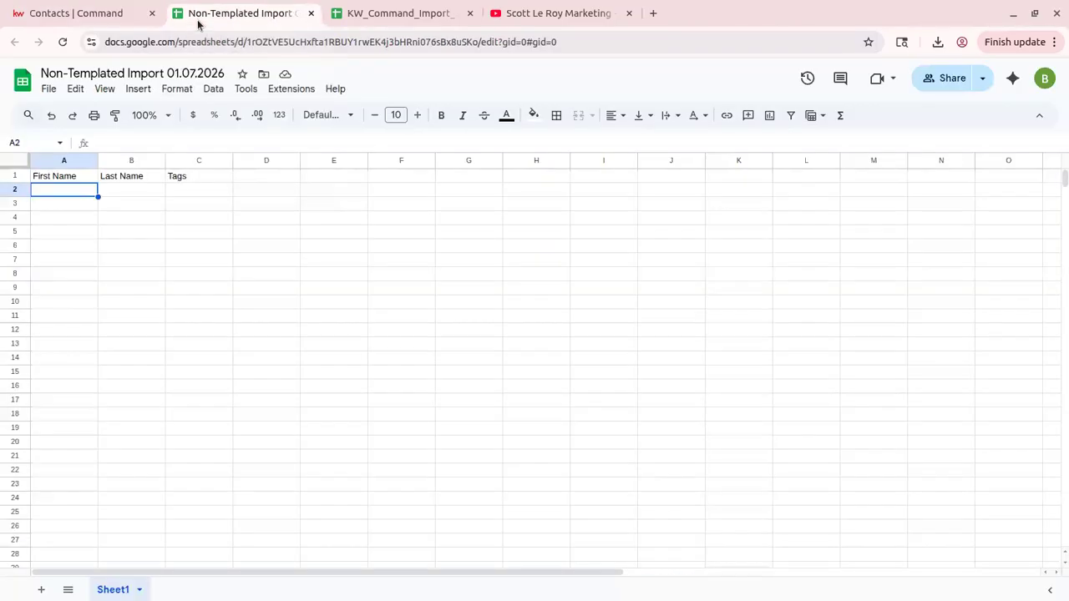
click(107, 15)
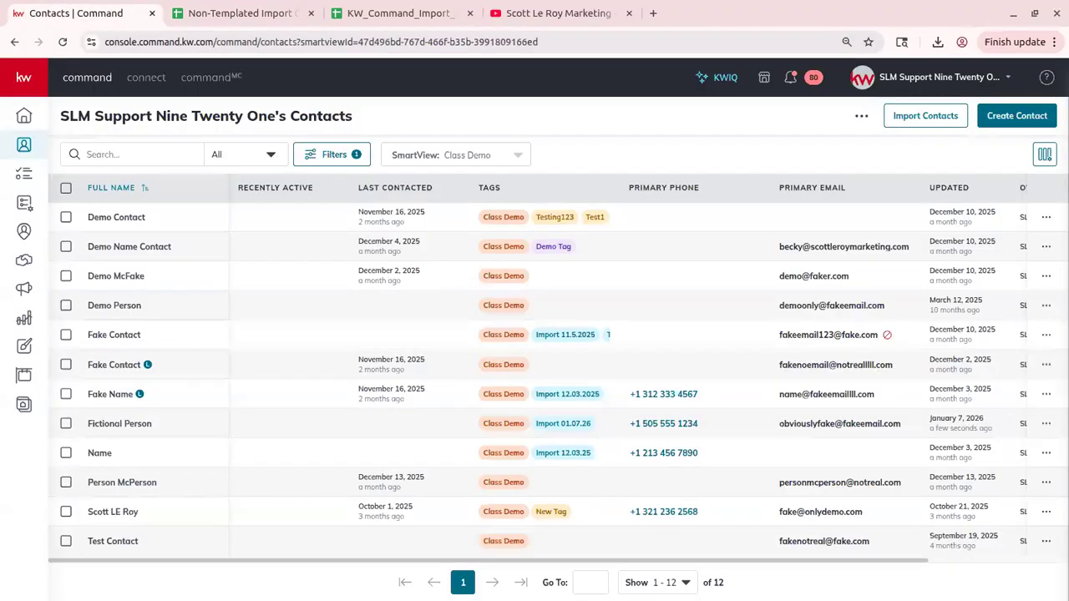
click(247, 14)
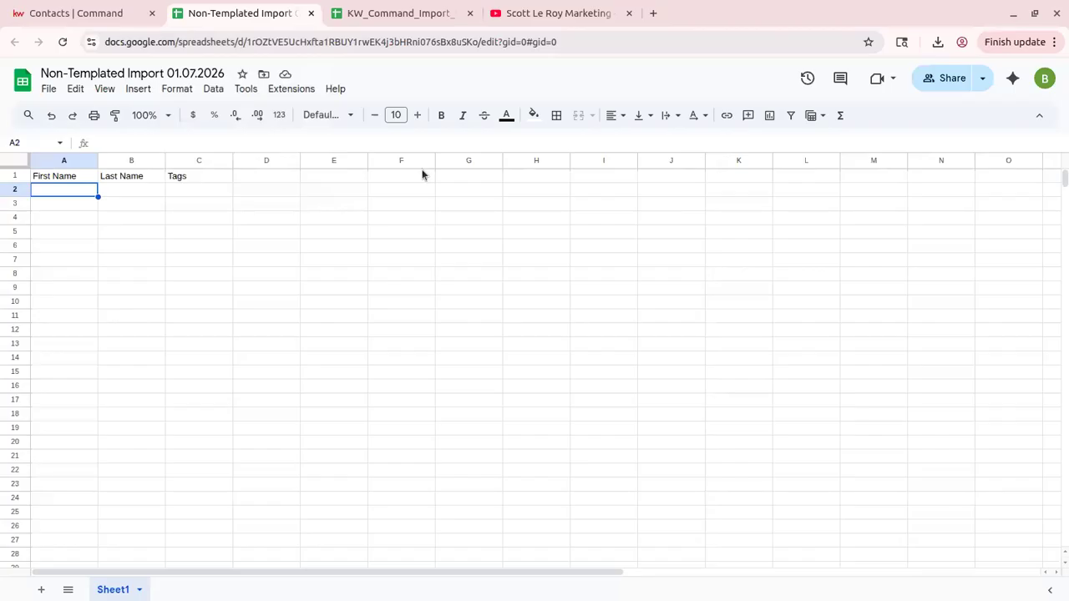
click(5, 176)
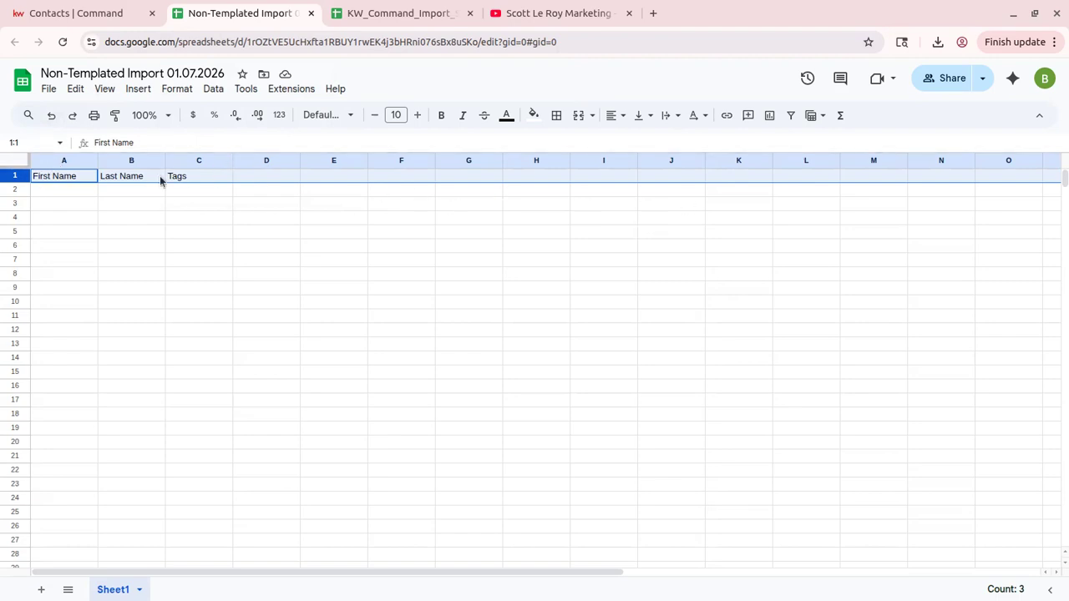
Fill row 2 with first name Test, last name Import and the tags "Class Demo, Import 01.07.2026".
click(82, 192)
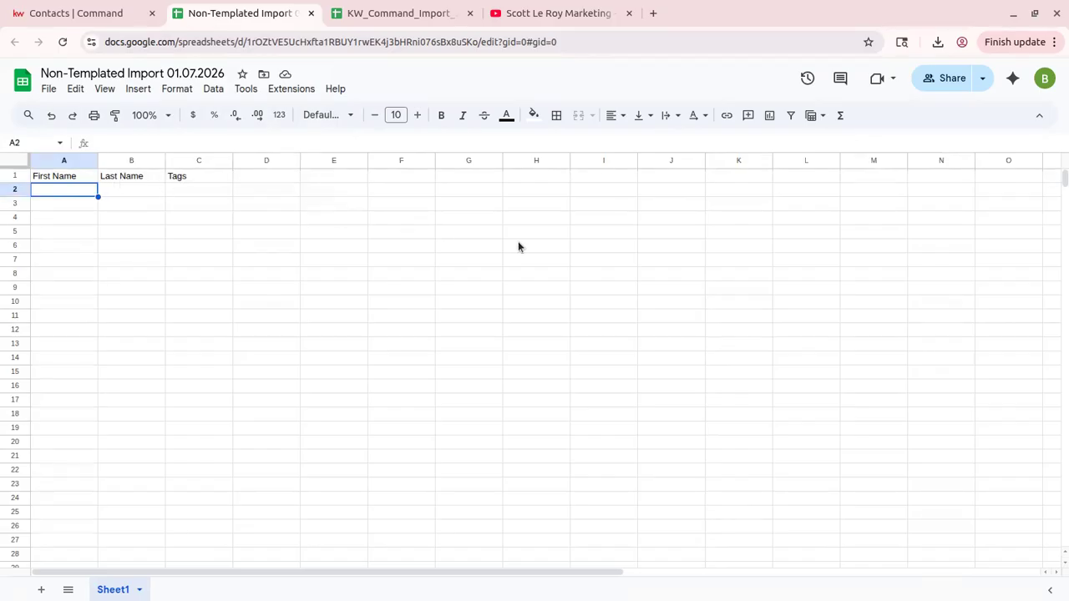
text(Tes)
key(Tab)
text(I)
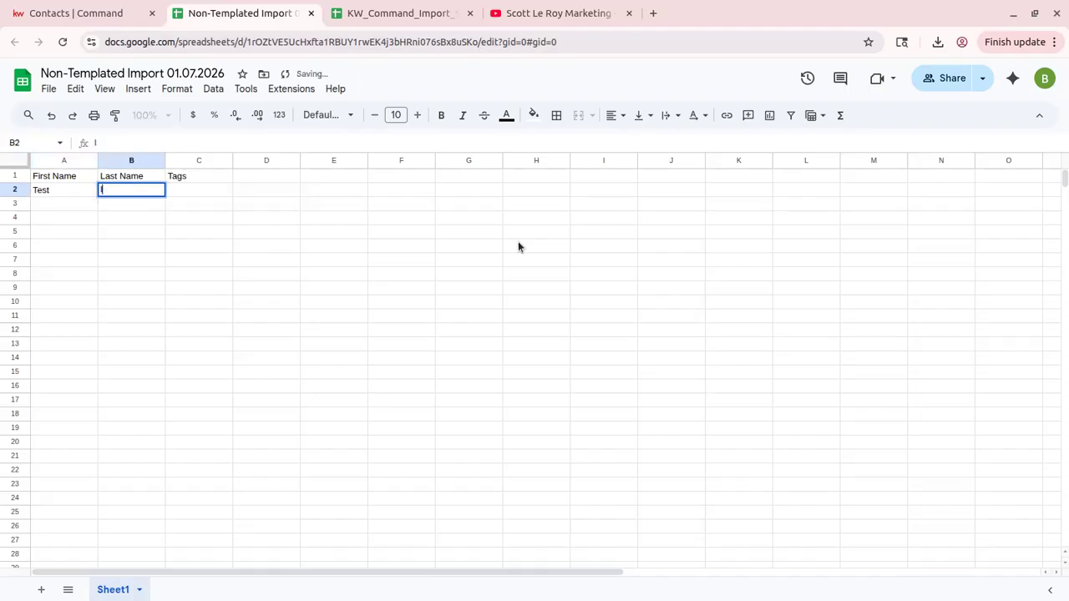
text(mprort)
key(Tab)
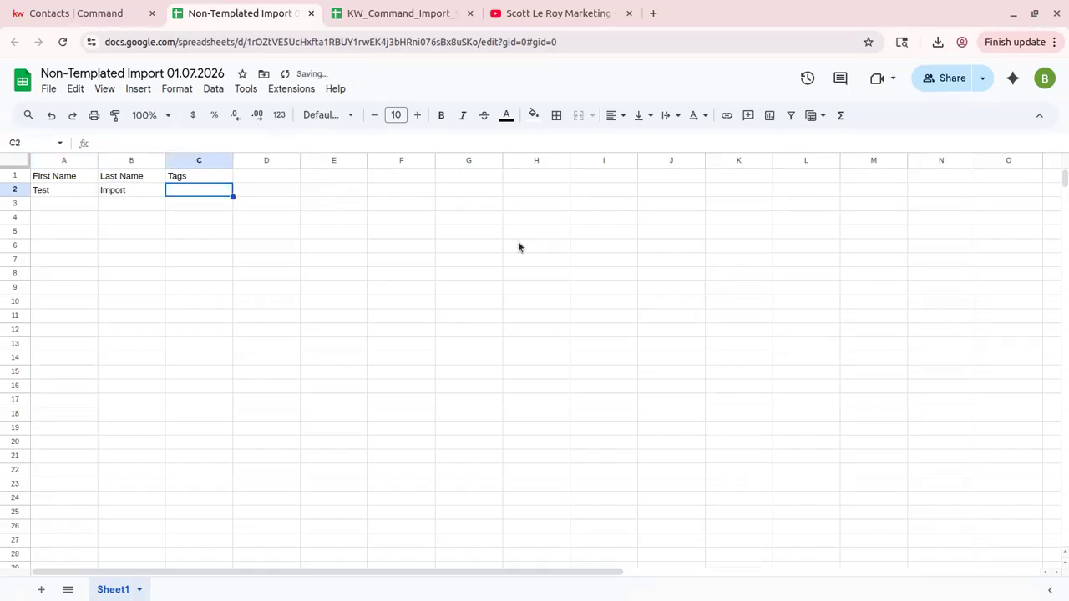
text(Class Demo, Import 01.07.2026)
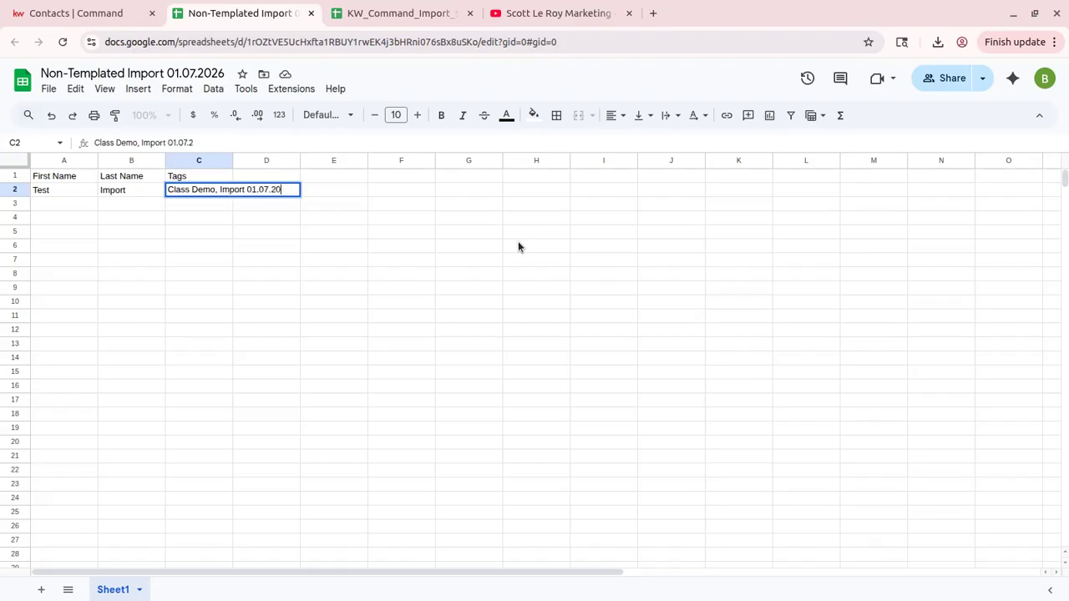
click(76, 208)
click(276, 176)
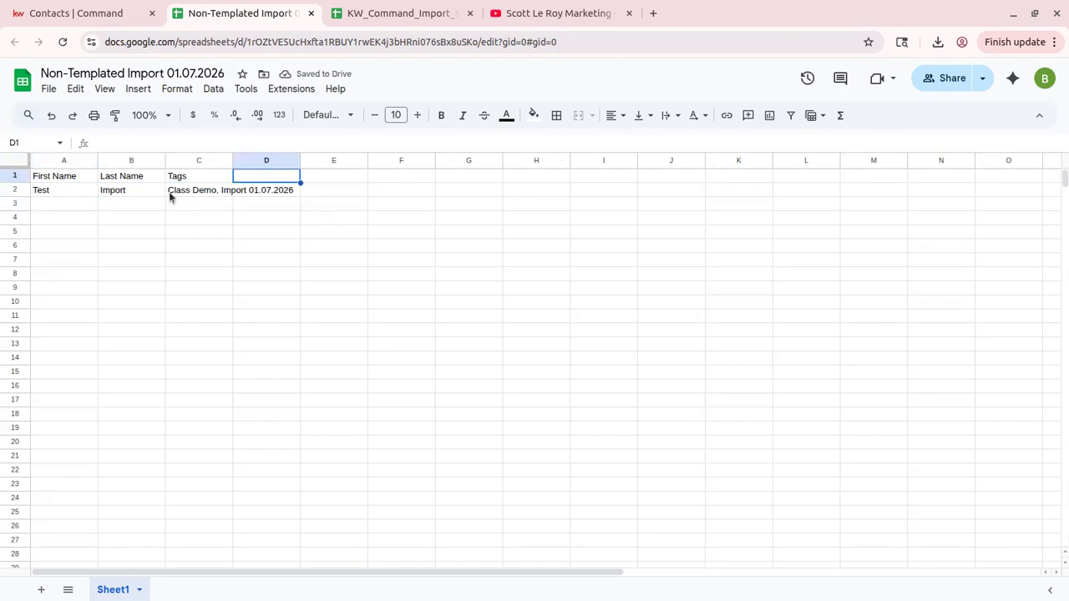
Download the non-templated sheet as a Comma Separated Values (.csv) file and bring up the Downloads/SLM folder.
click(49, 88)
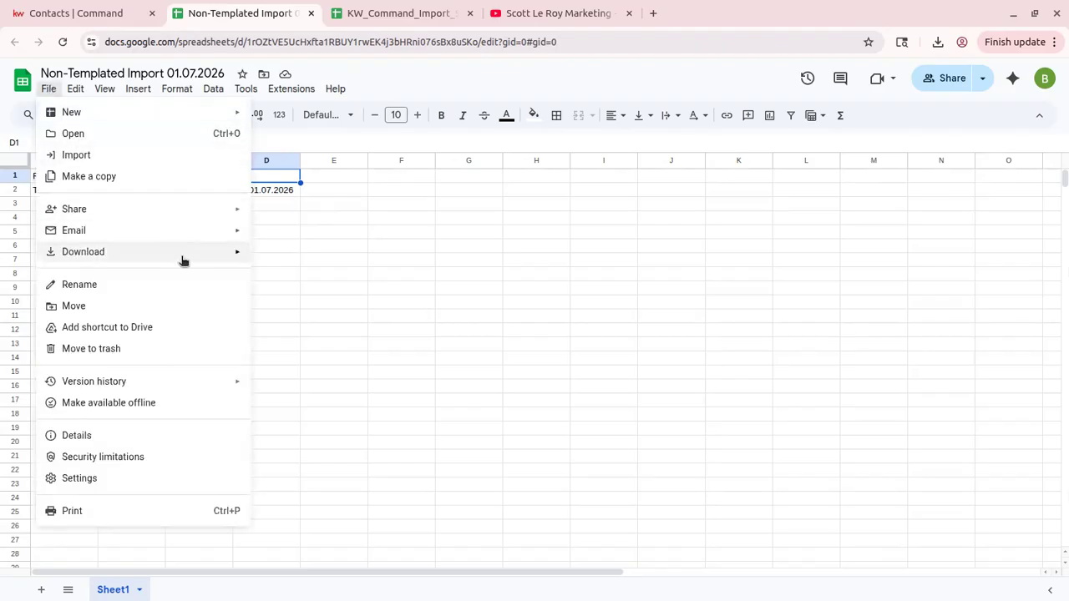
mouse_move(181, 254)
click(357, 351)
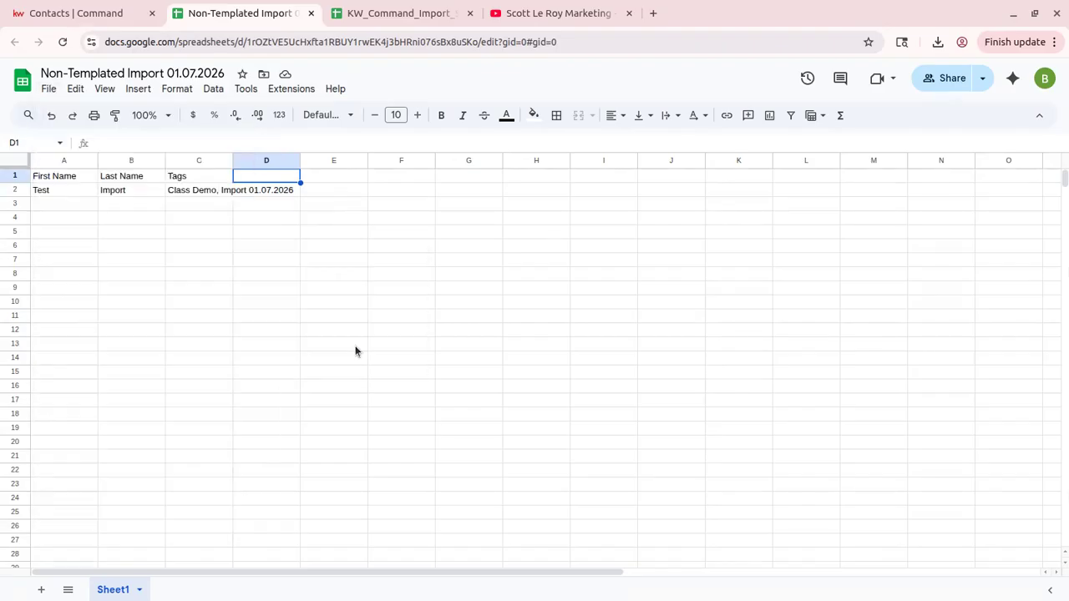
click(15, 239)
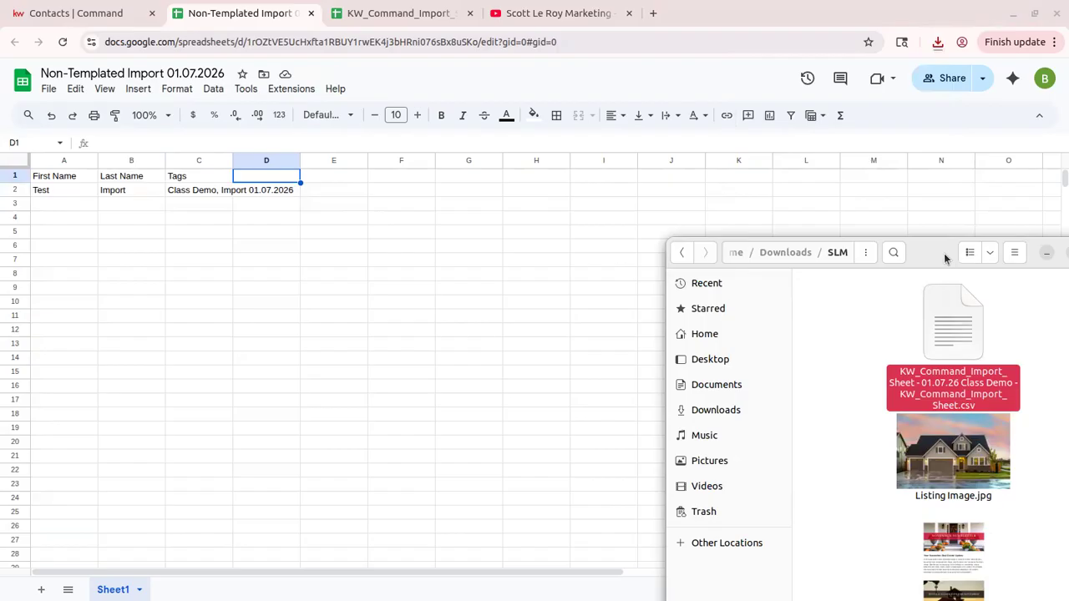
drag(945, 254, 0, 201)
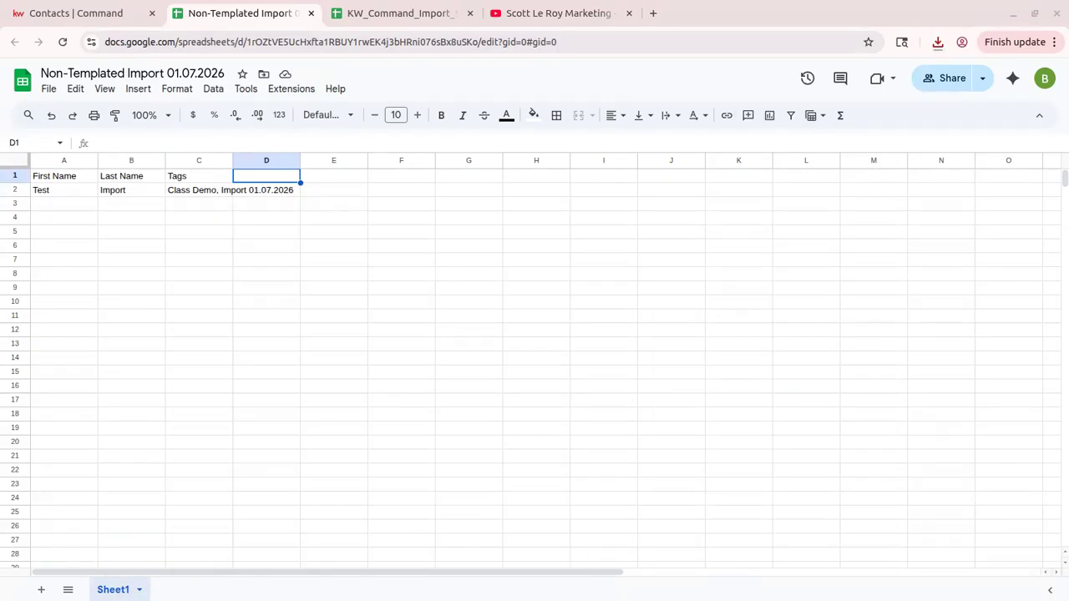
drag(0, 251, 296, 278)
Back in KW Command, start a new contact import, upload the Non-Templated Import 01.07.2026 .csv file and continue to field matching.
click(79, 13)
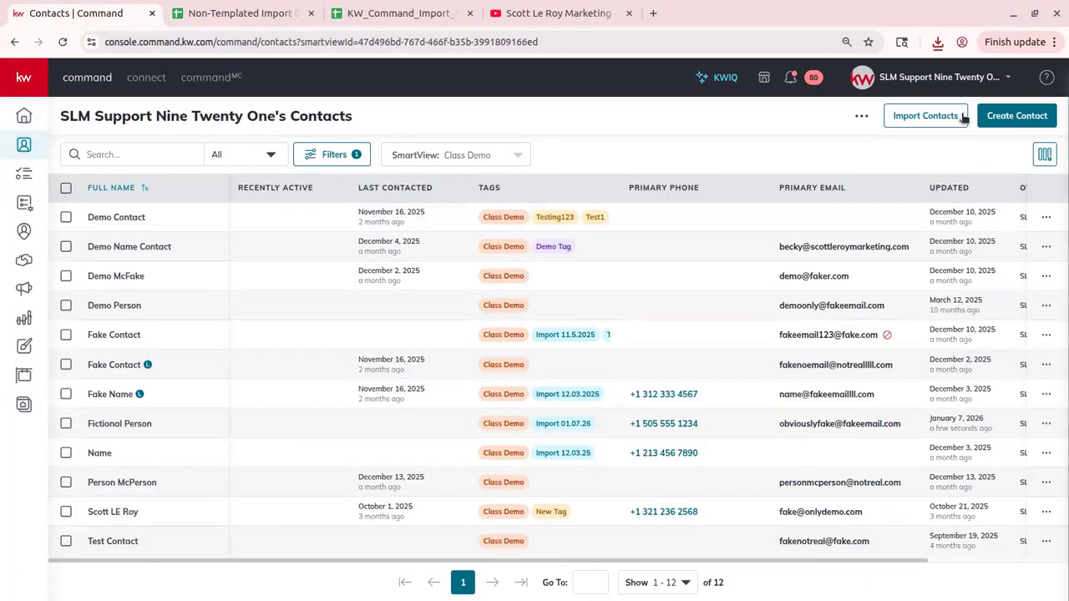
click(925, 116)
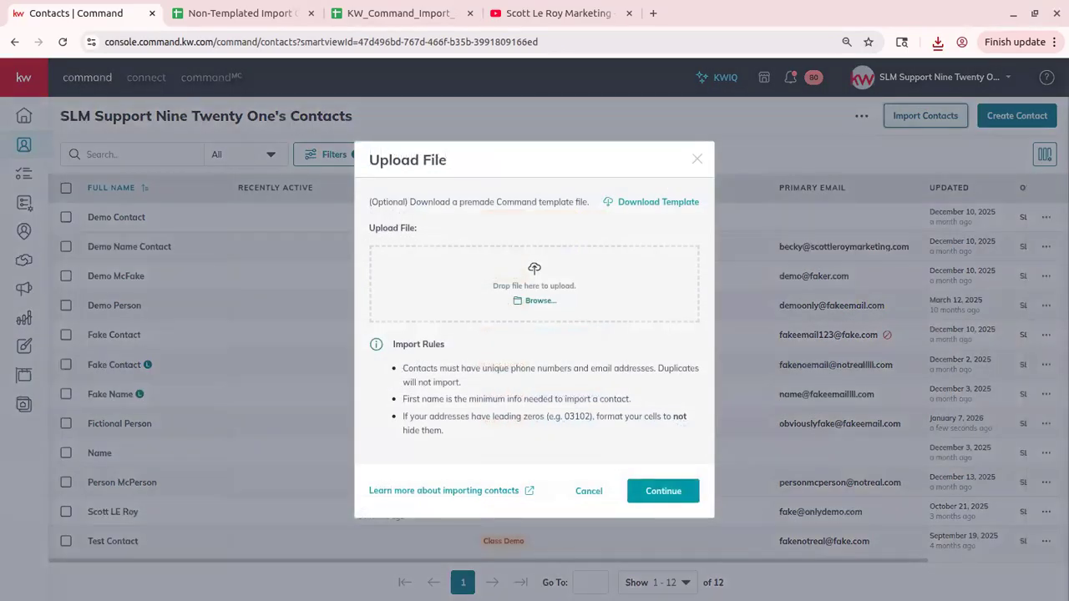
key(alt+Tab)
drag(316, 513, 598, 294)
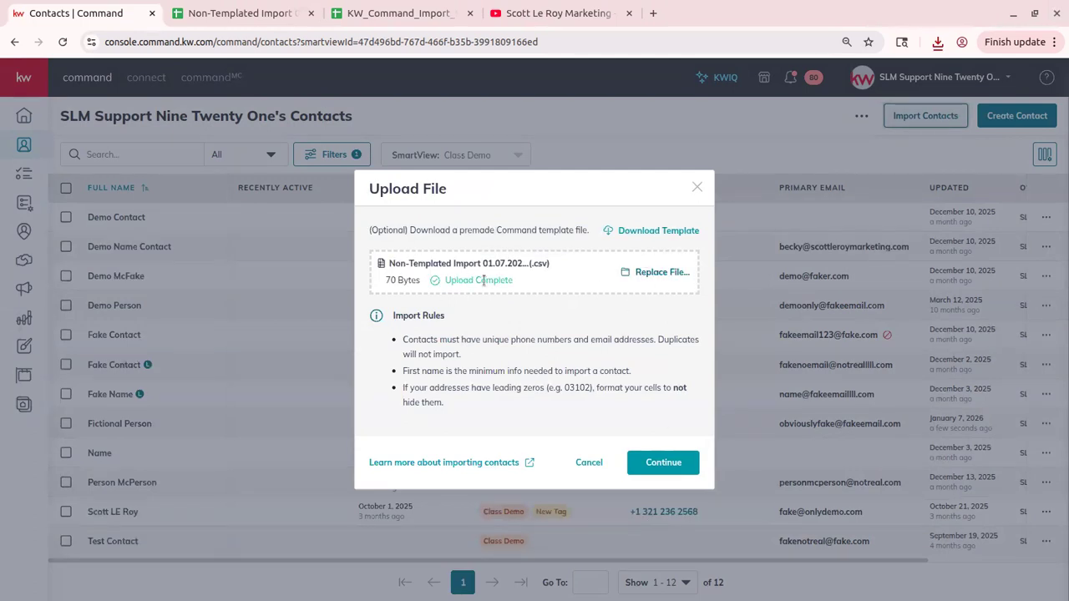
click(678, 464)
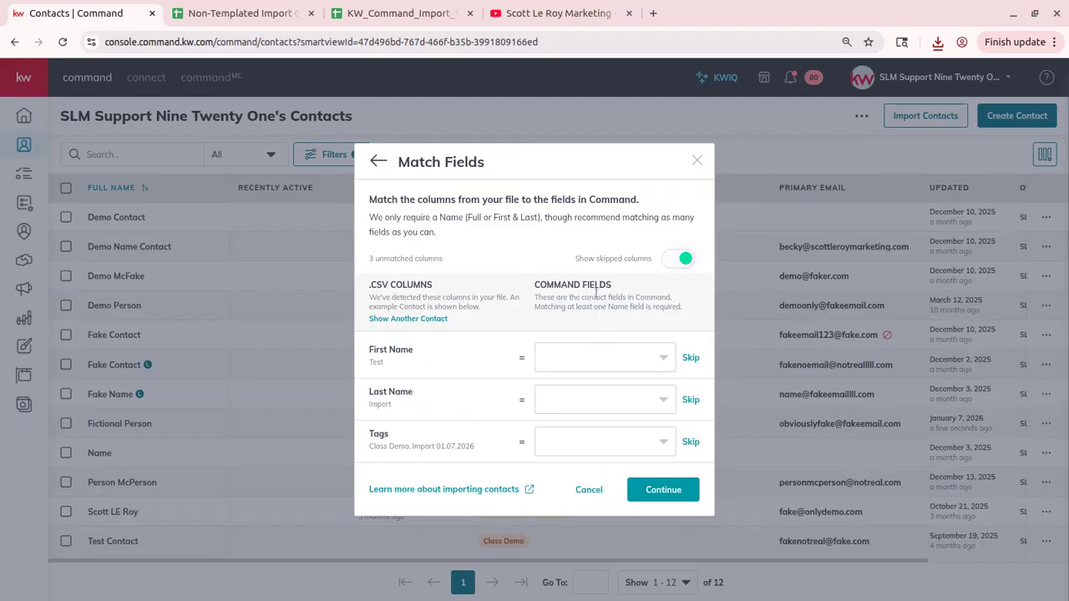
Match the file's First Name, Last Name and Tags columns to the Command fields of the same names and continue to the review.
click(580, 366)
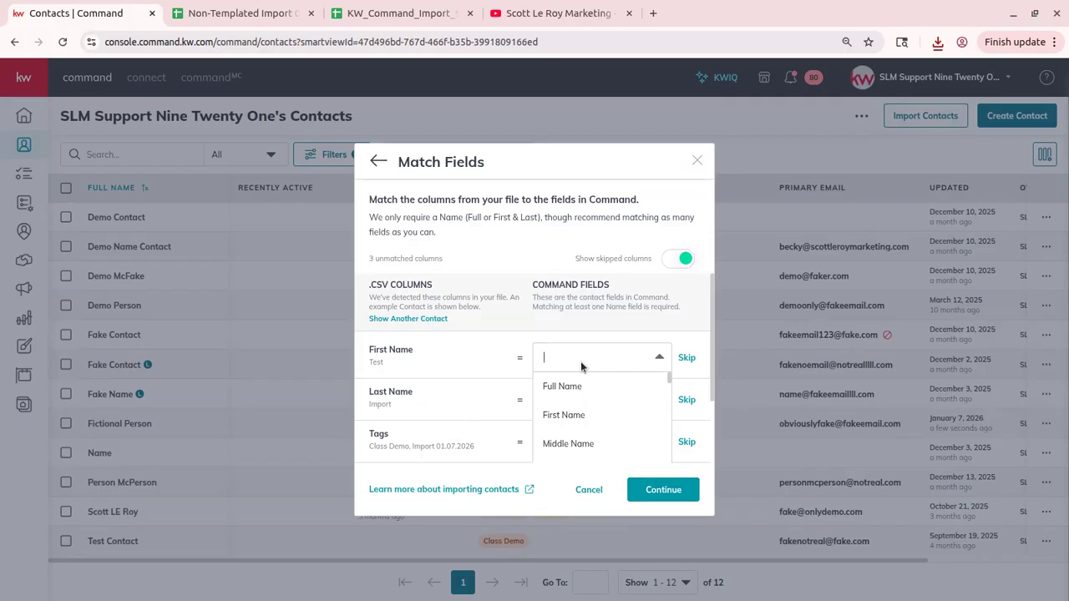
click(609, 418)
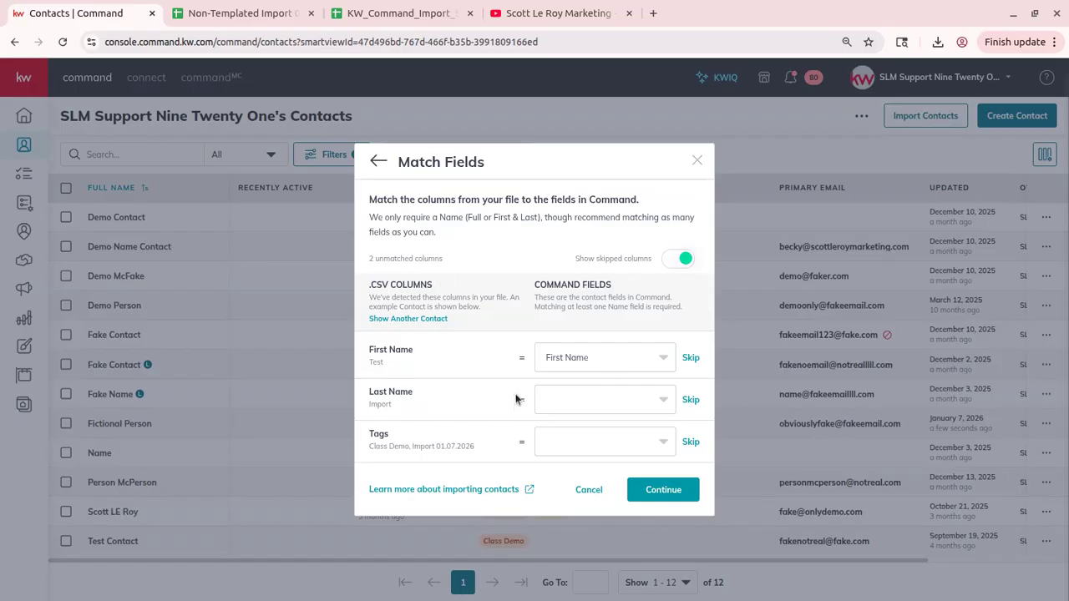
click(633, 408)
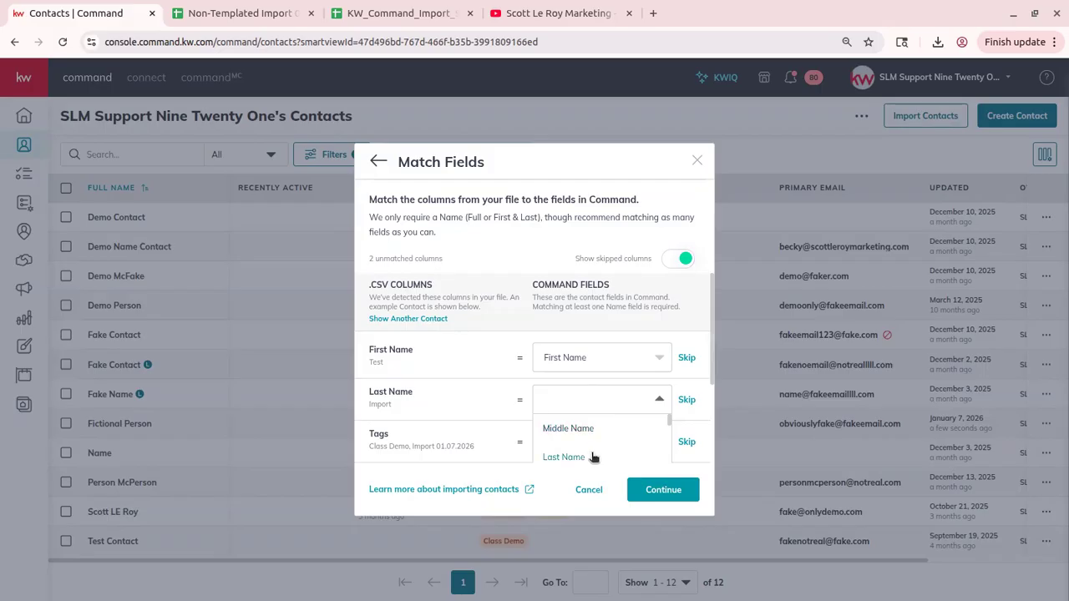
click(595, 455)
click(621, 444)
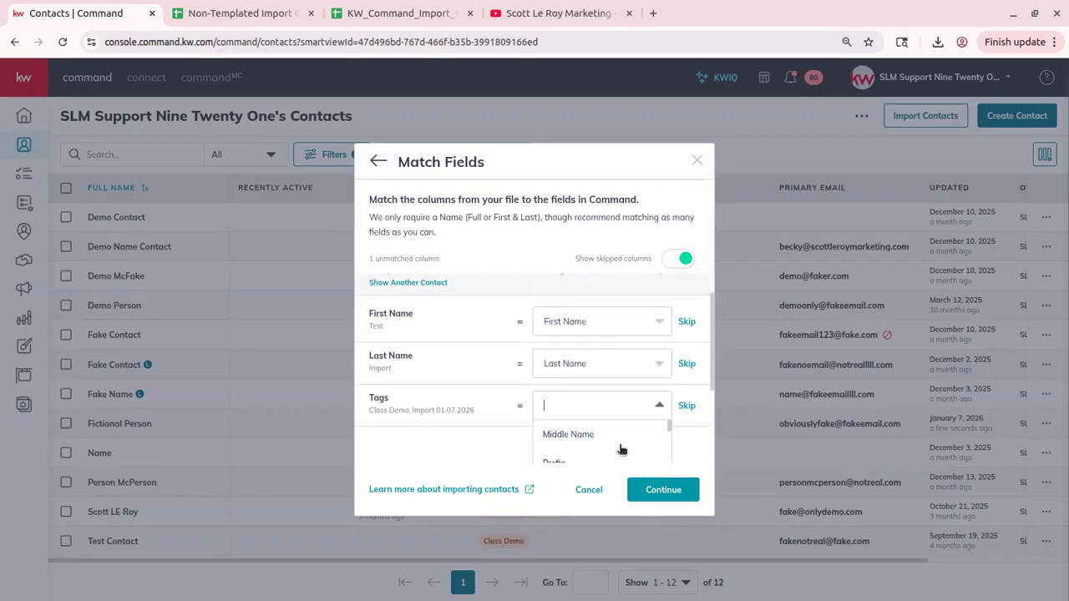
text(tags)
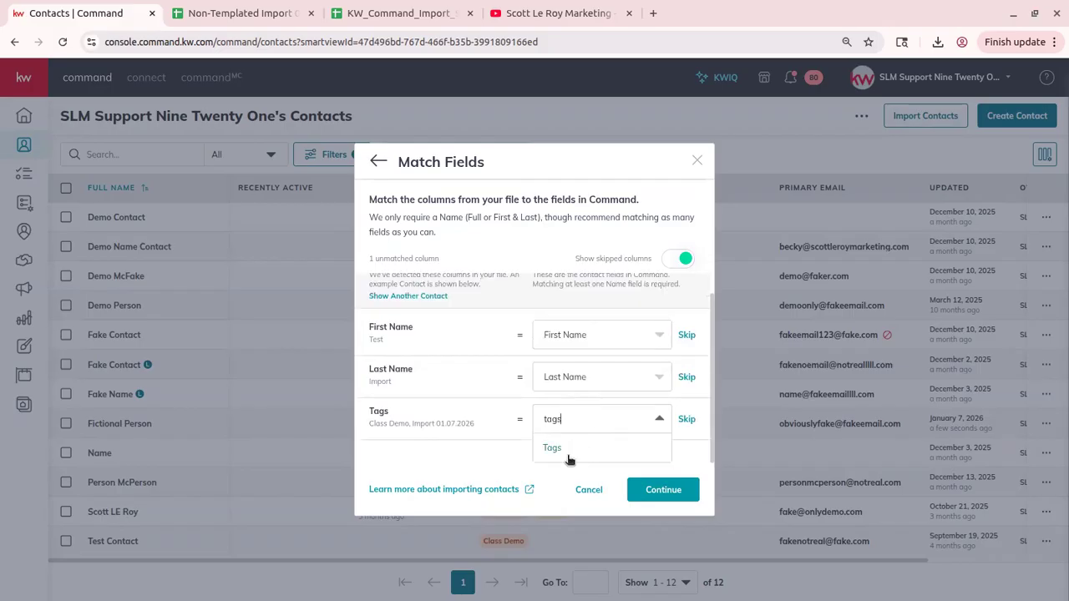
click(568, 451)
click(663, 497)
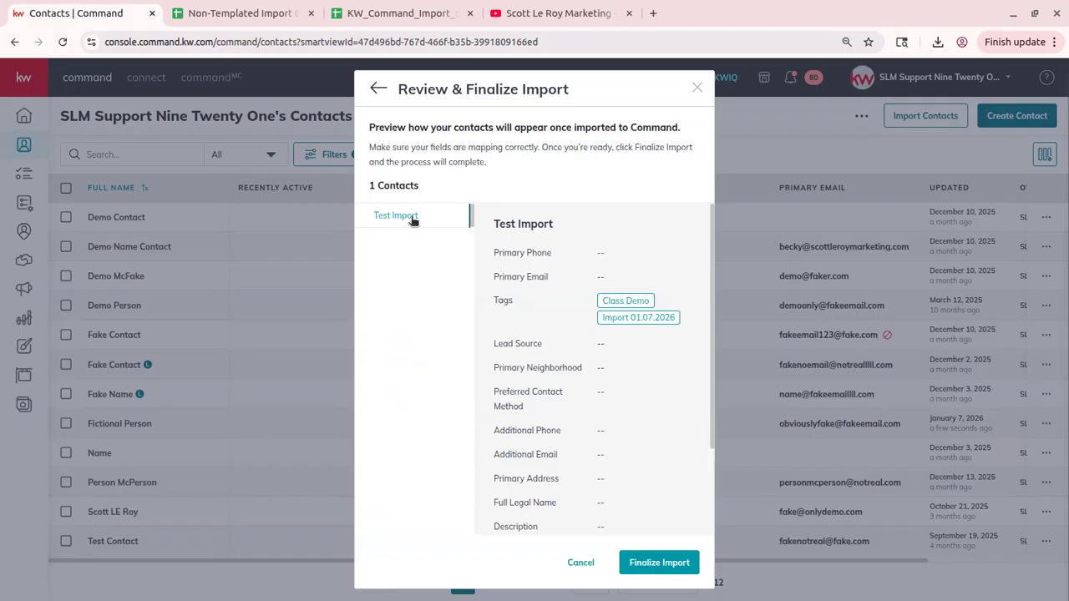
Review the previewed contact's fields and finalize the non-templated import.
scroll(625, 329, down, 3)
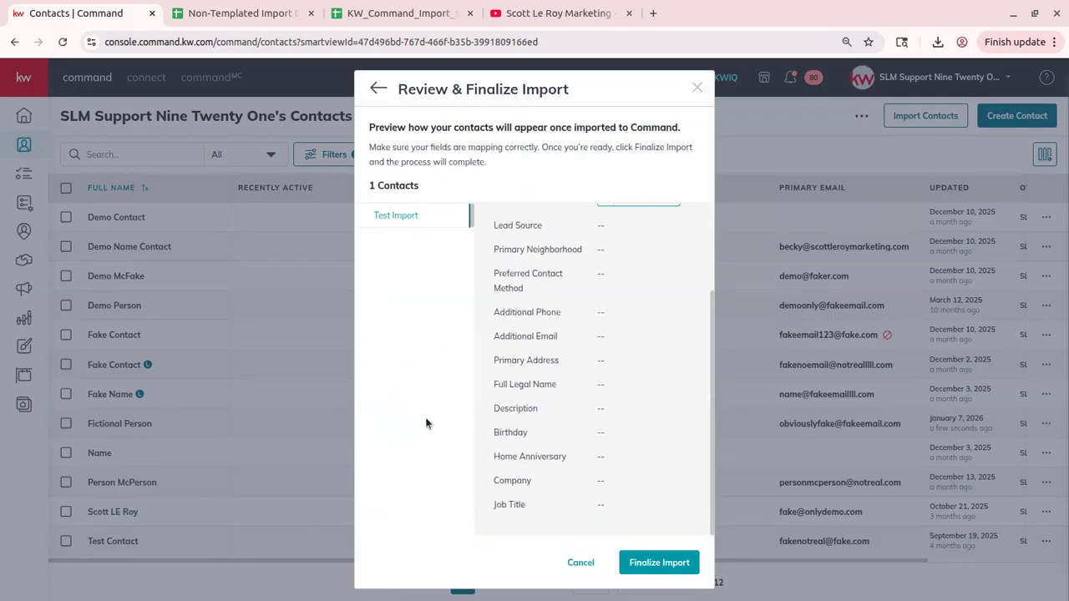
scroll(622, 303, up, 3)
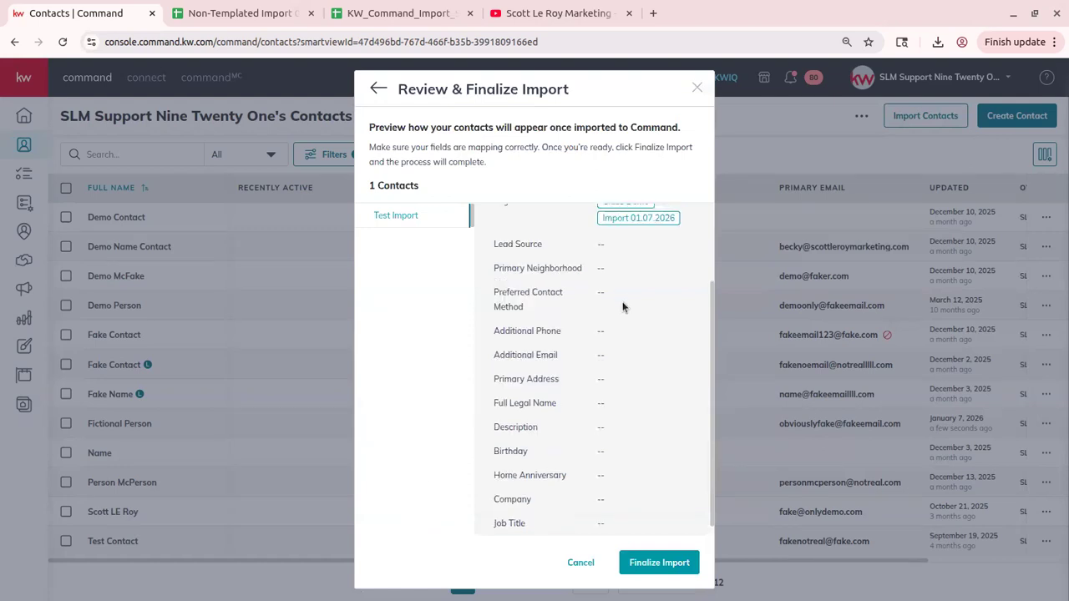
click(659, 563)
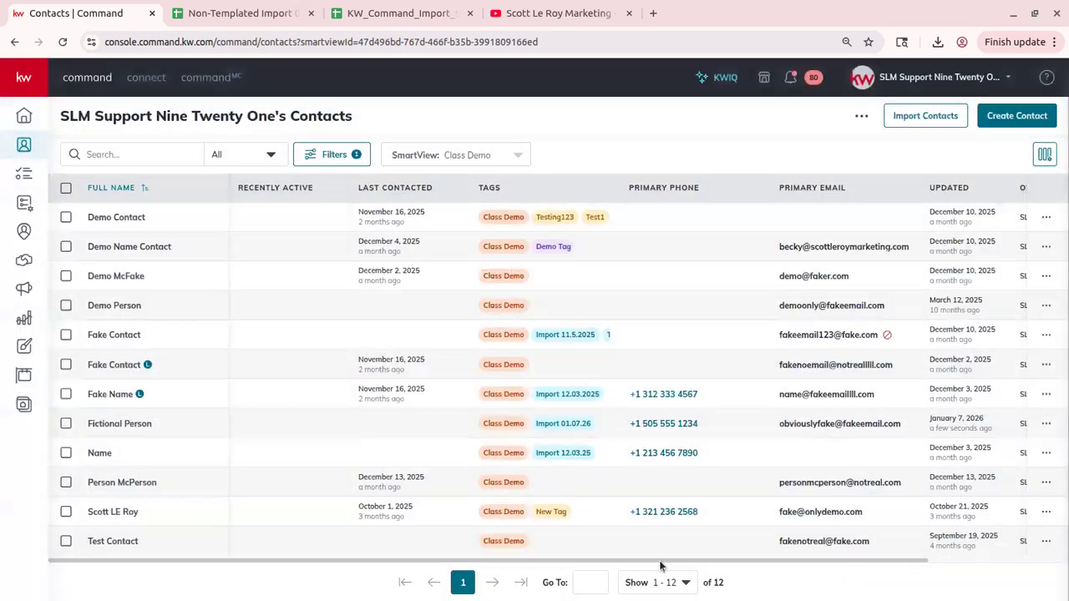
Refresh the contacts page during the non-templated import and bring up the notifications.
click(651, 377)
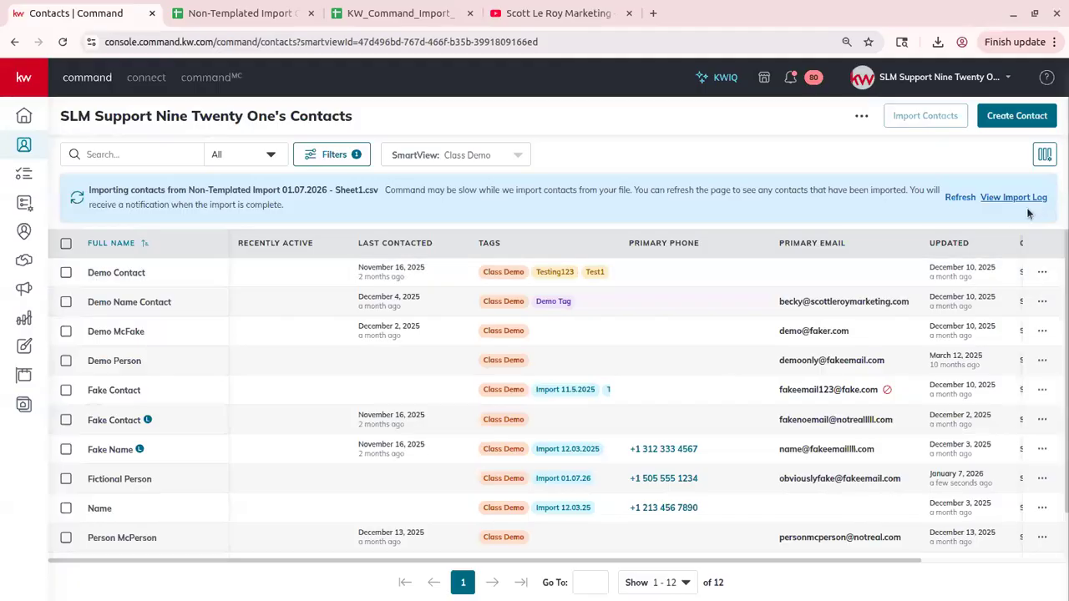
click(64, 42)
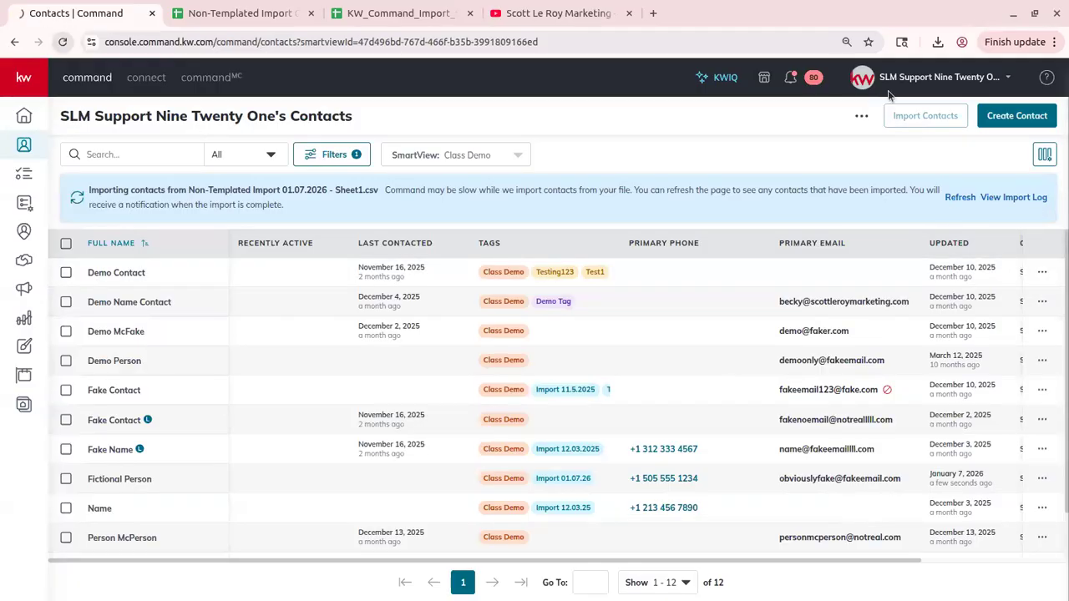
click(789, 79)
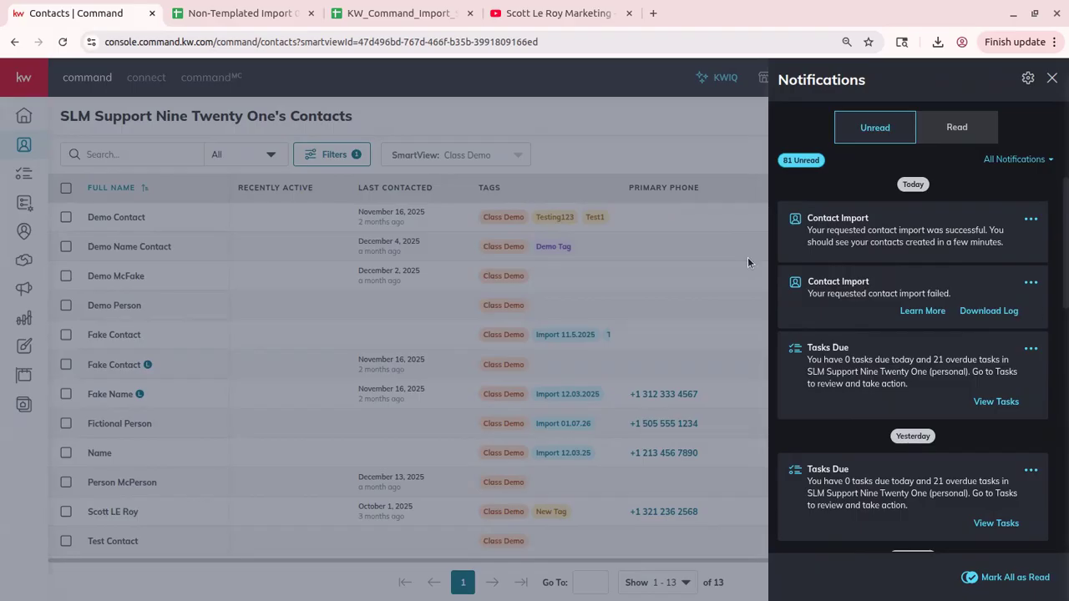
Download the log of the failed contact import and load the CSV in LibreOffice Calc with the default text import settings.
click(996, 312)
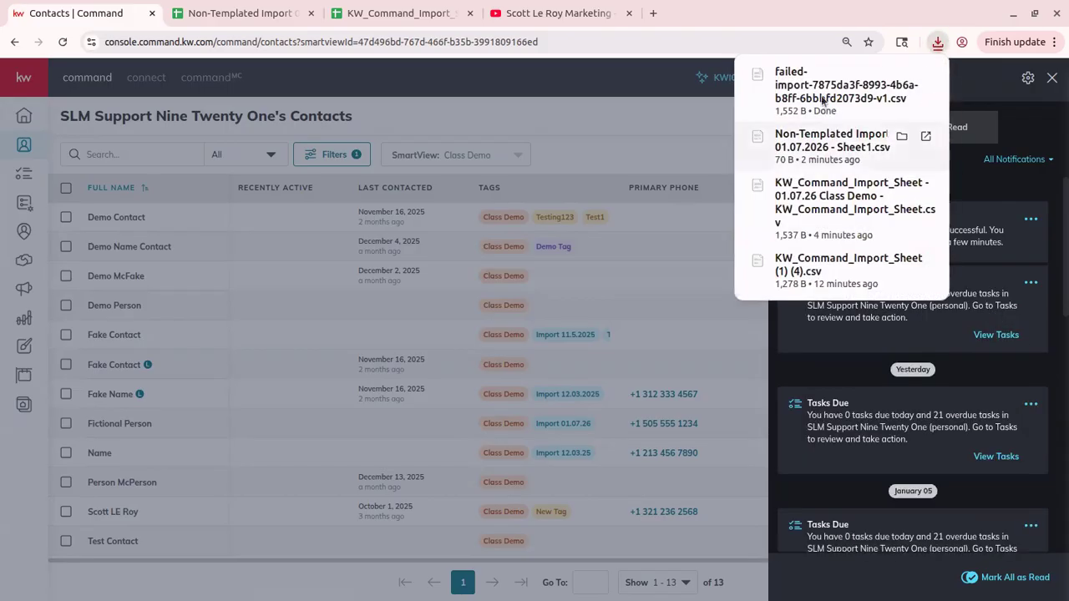
click(822, 99)
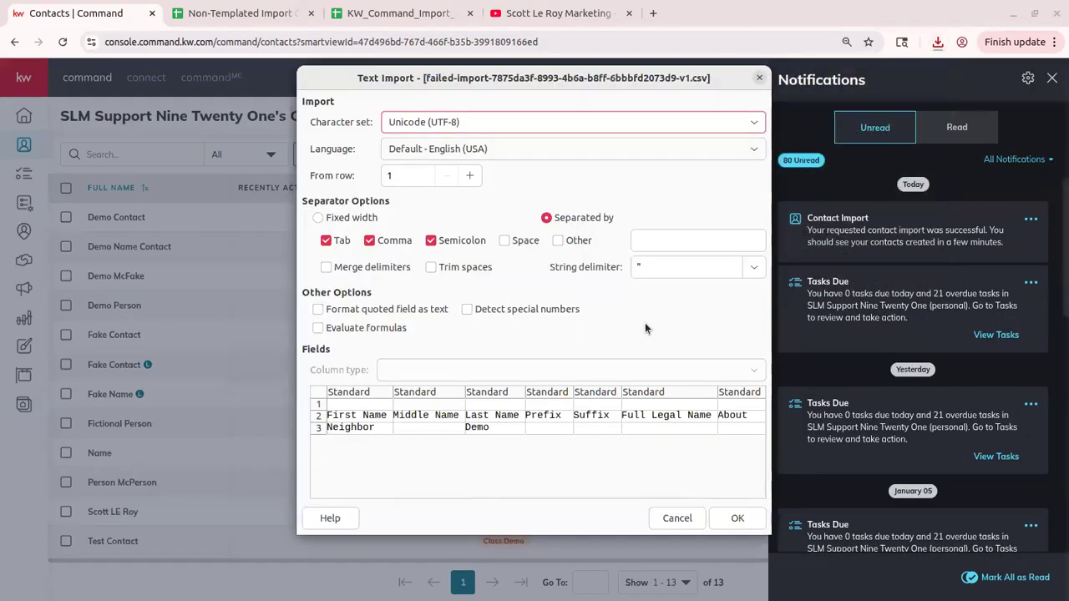
click(738, 518)
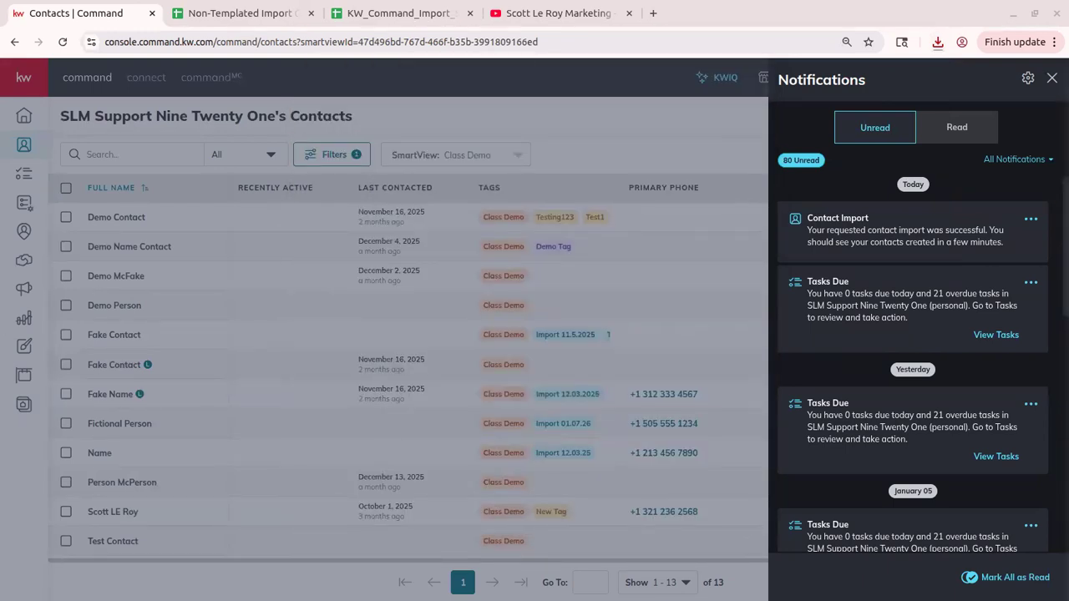
drag(276, 2, 182, 218)
double_click(182, 218)
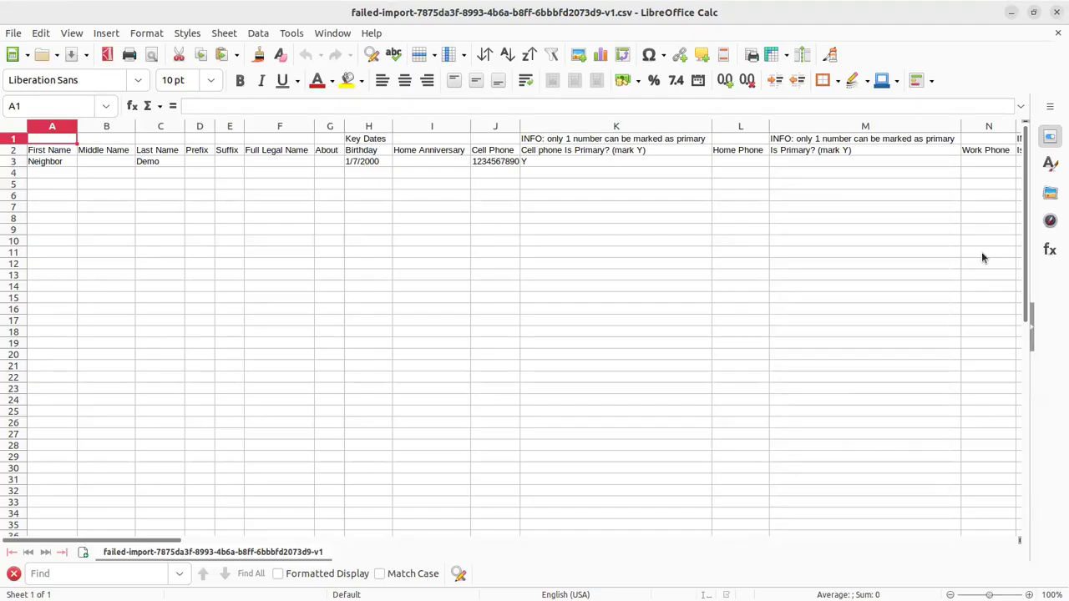
Examine the failed contact's row and its Validation Error column for the reason of the failure, and close the log file.
click(10, 162)
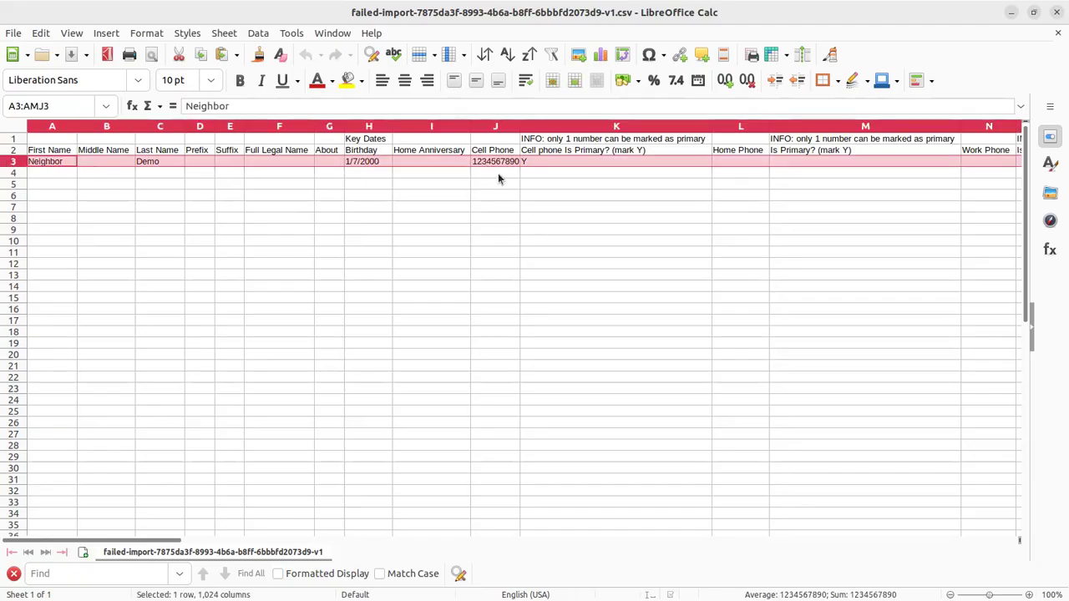
drag(142, 543, 804, 491)
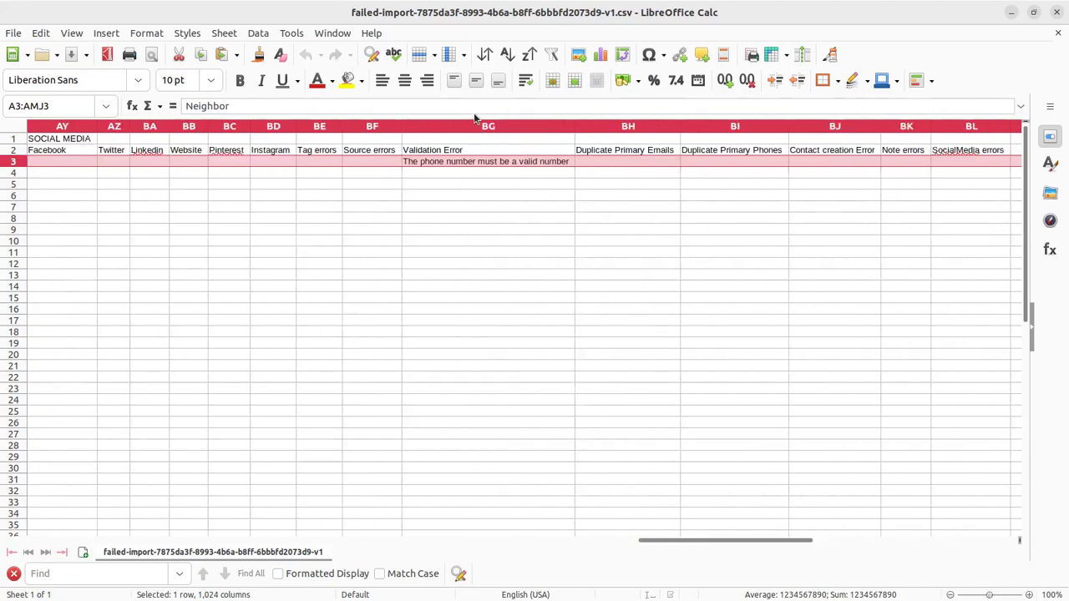
click(447, 161)
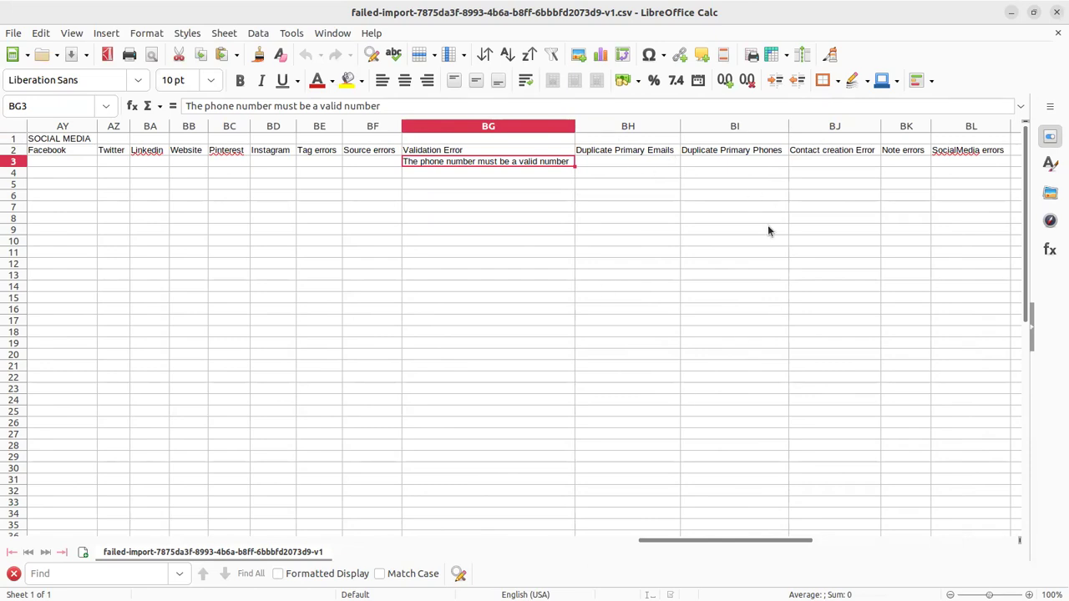
click(1057, 12)
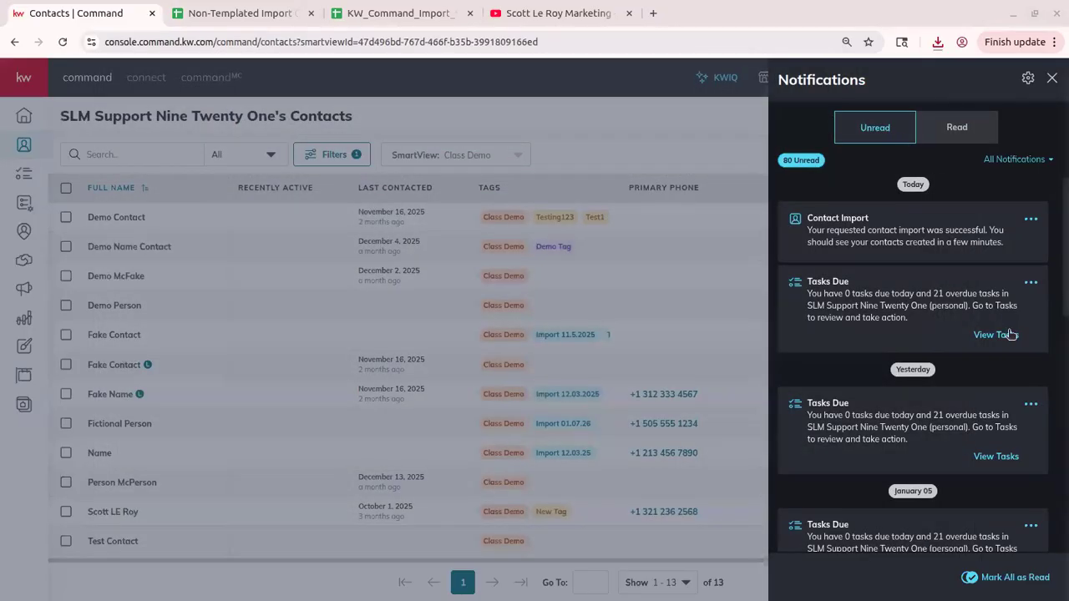
Check the read notifications for the failed import entry and close the notifications.
click(961, 127)
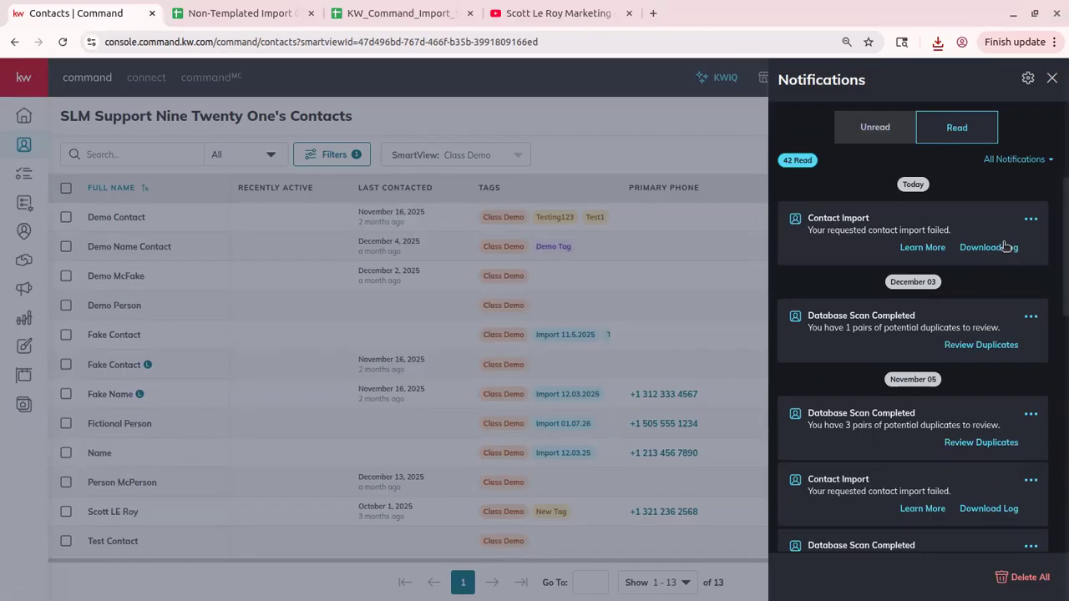
click(1052, 77)
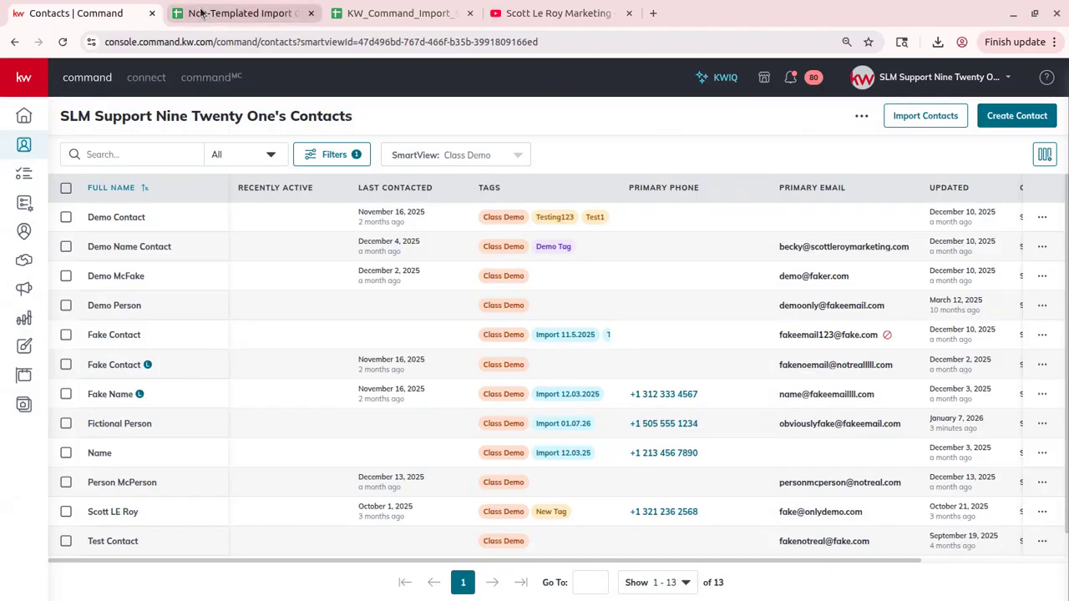
Start a new contact with the full name Fake Name Demo and add the existing contact Demo Person as the Spouse relationship.
click(996, 124)
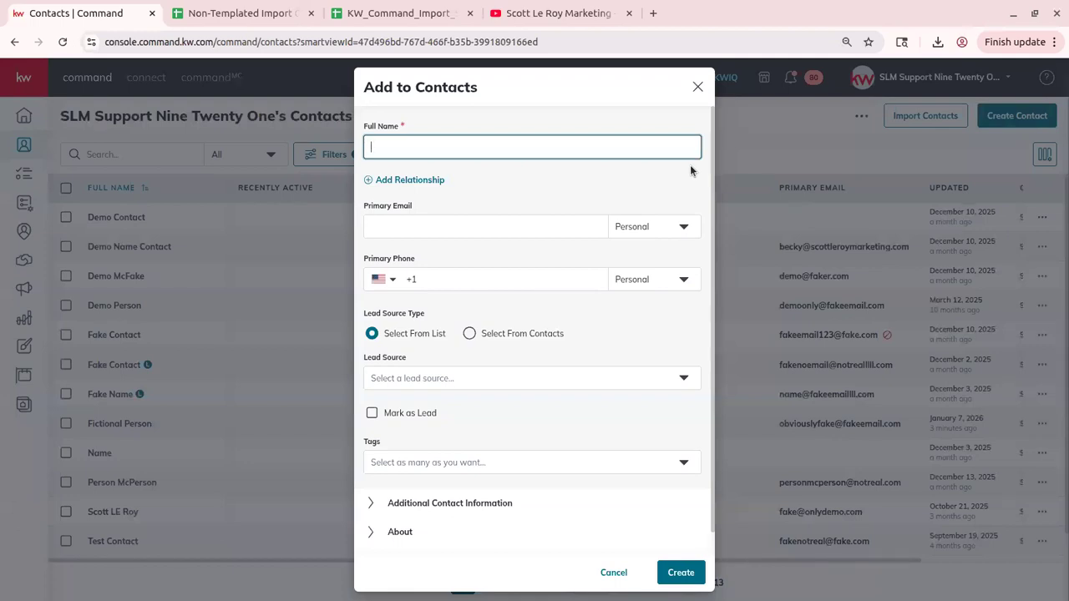
text(Fake Name Demo)
click(417, 180)
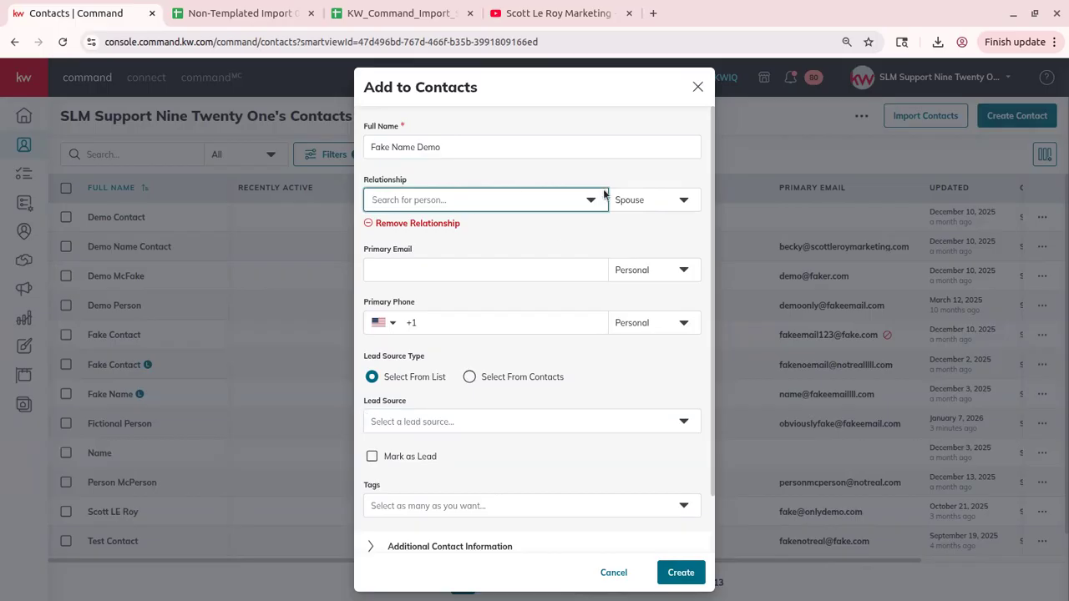
click(487, 203)
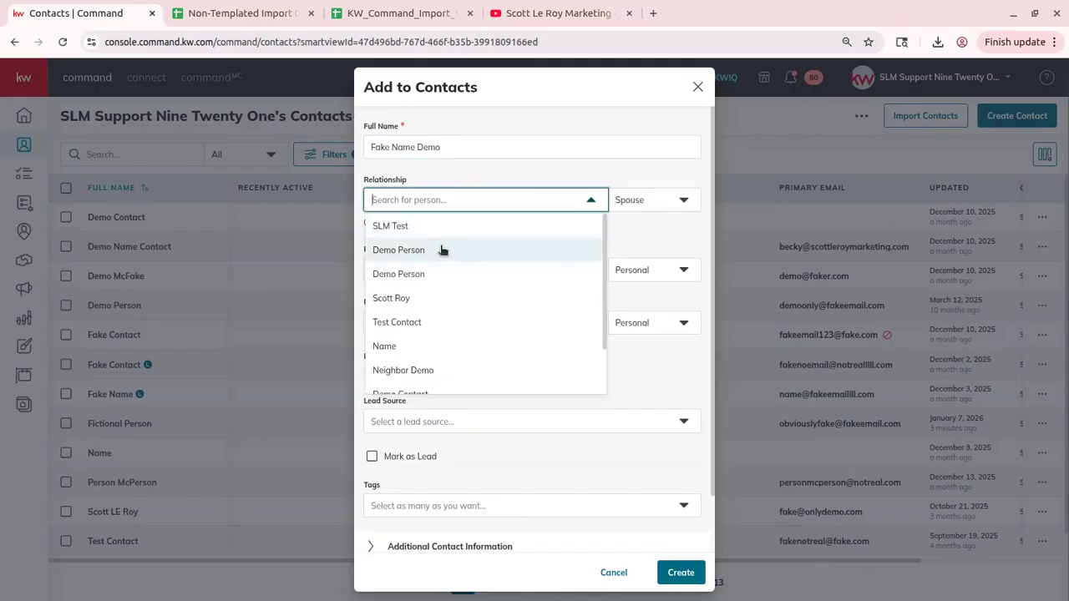
click(440, 248)
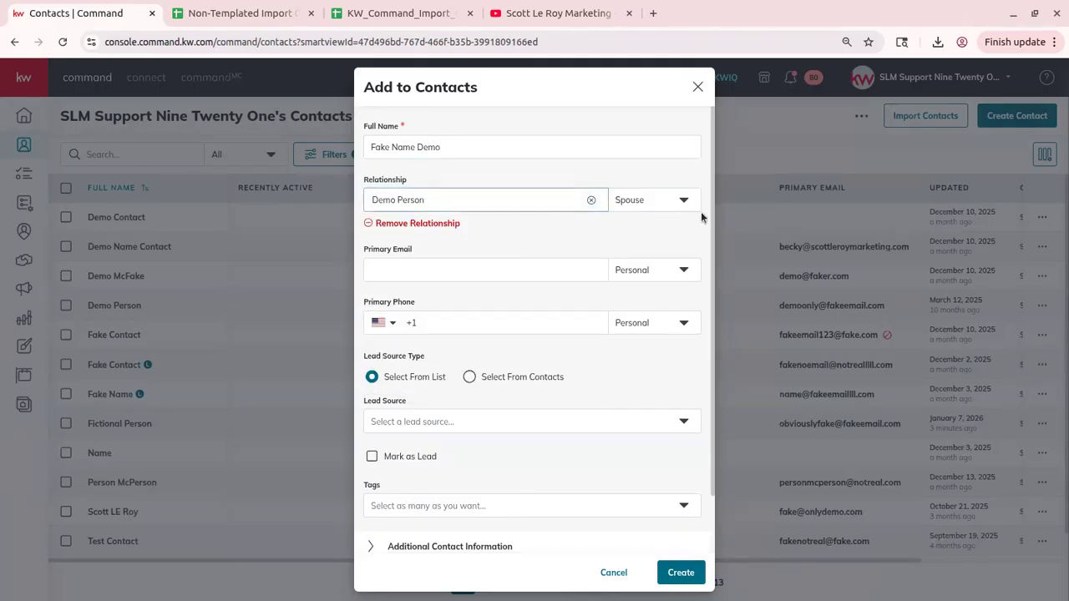
click(399, 273)
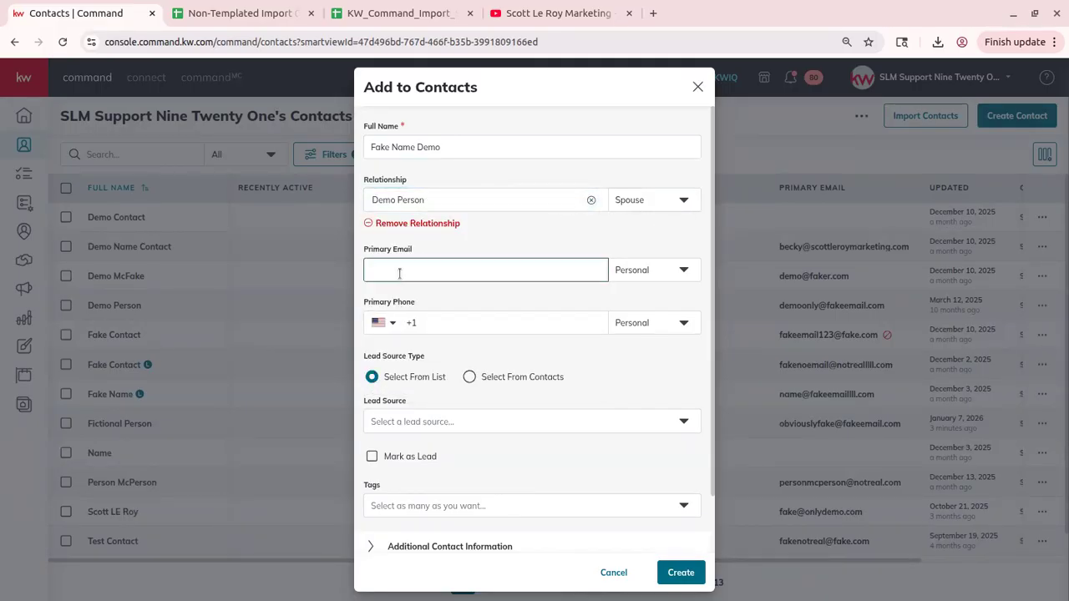
click(422, 322)
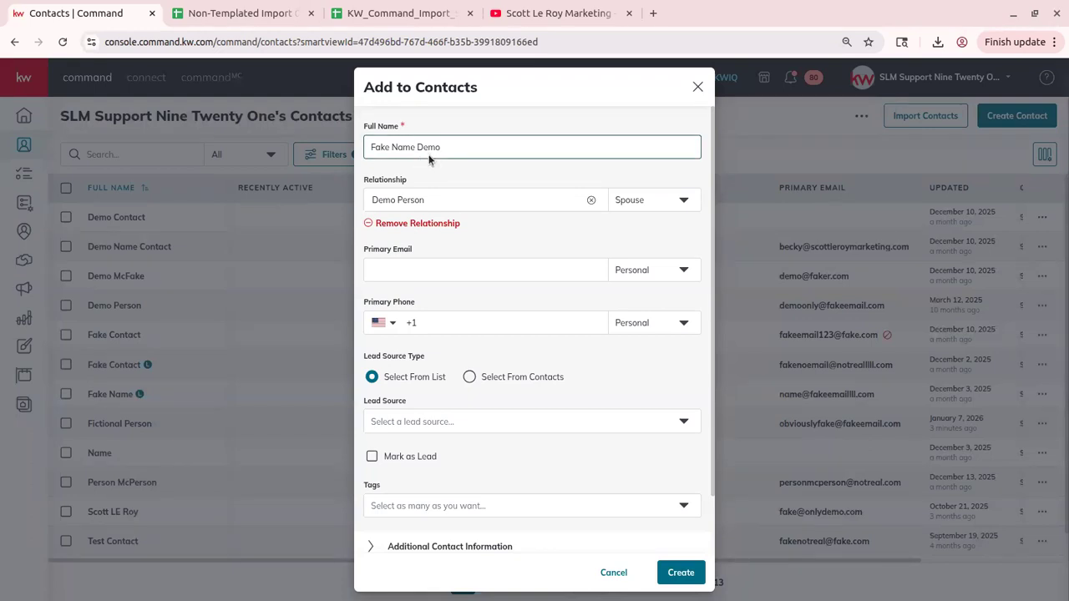
scroll(429, 154, down, 2)
scroll(429, 157, up, 2)
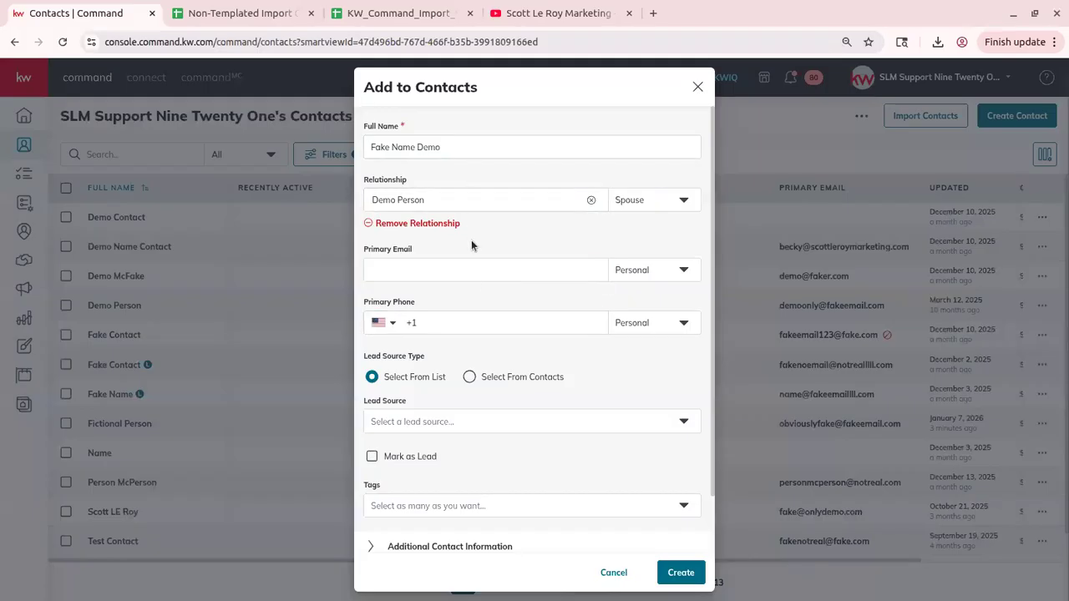
Set the new contact's lead source type to Select From Contacts and choose SLM Test as the lead contact.
scroll(468, 377, down, 1)
scroll(466, 384, down, 2)
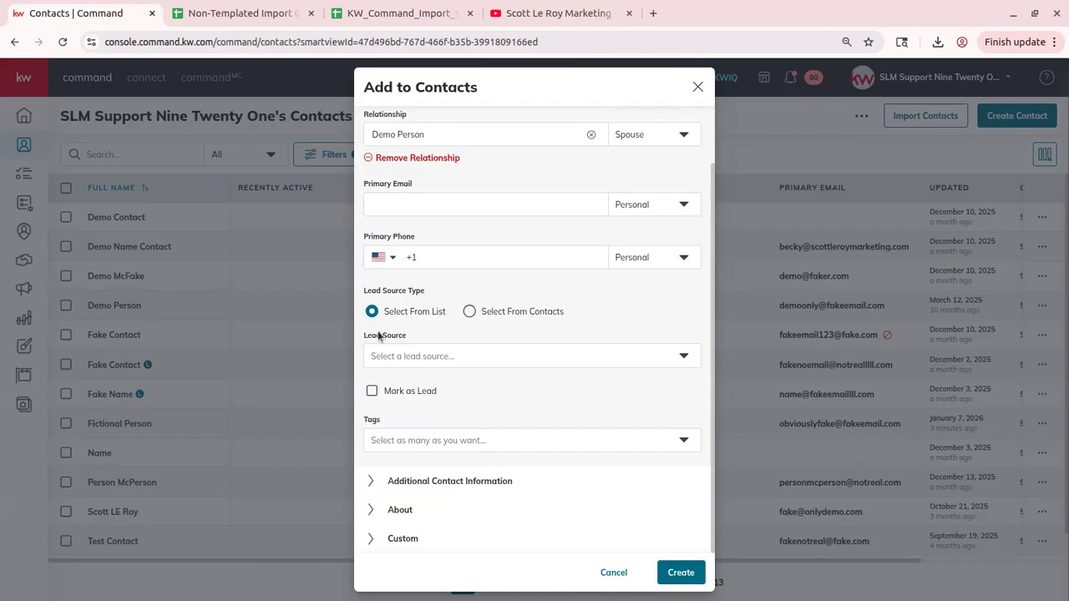
click(527, 313)
click(460, 359)
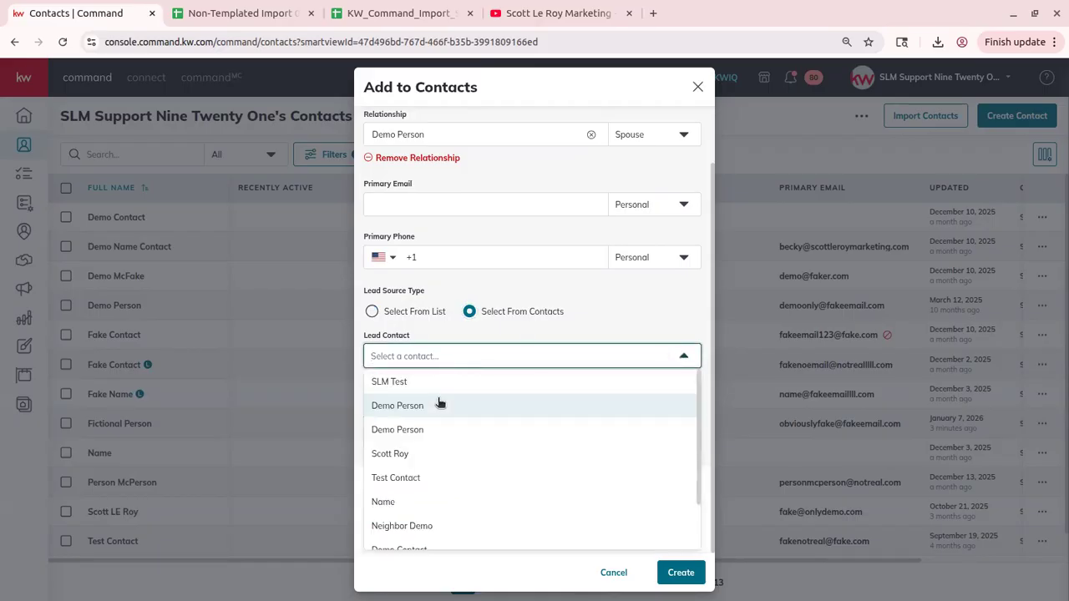
click(496, 356)
click(598, 386)
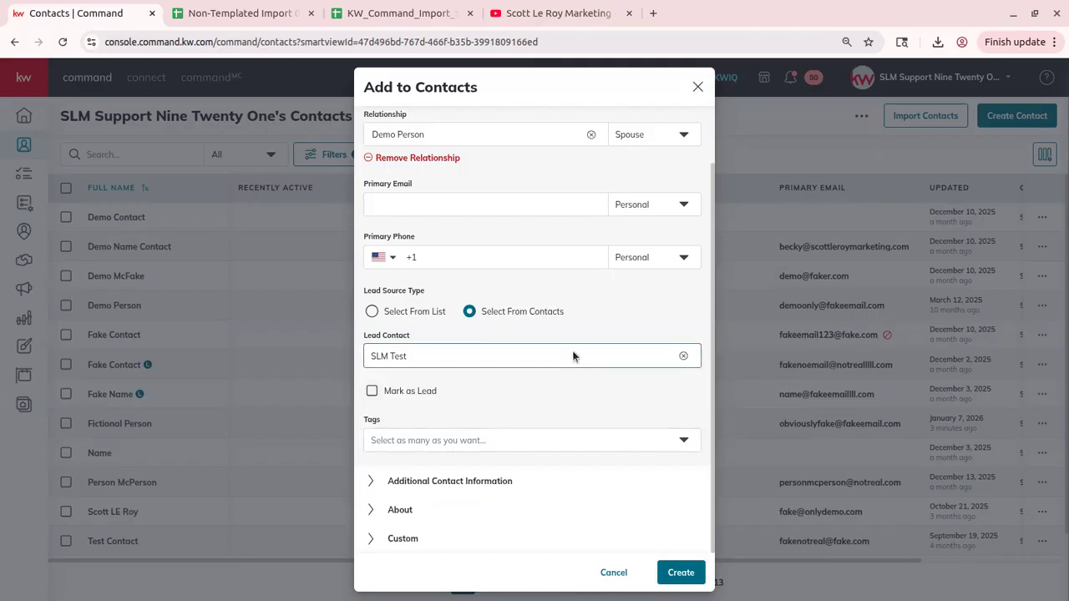
Mark the new contact as a lead and assign it the existing Class Demo tag.
click(415, 397)
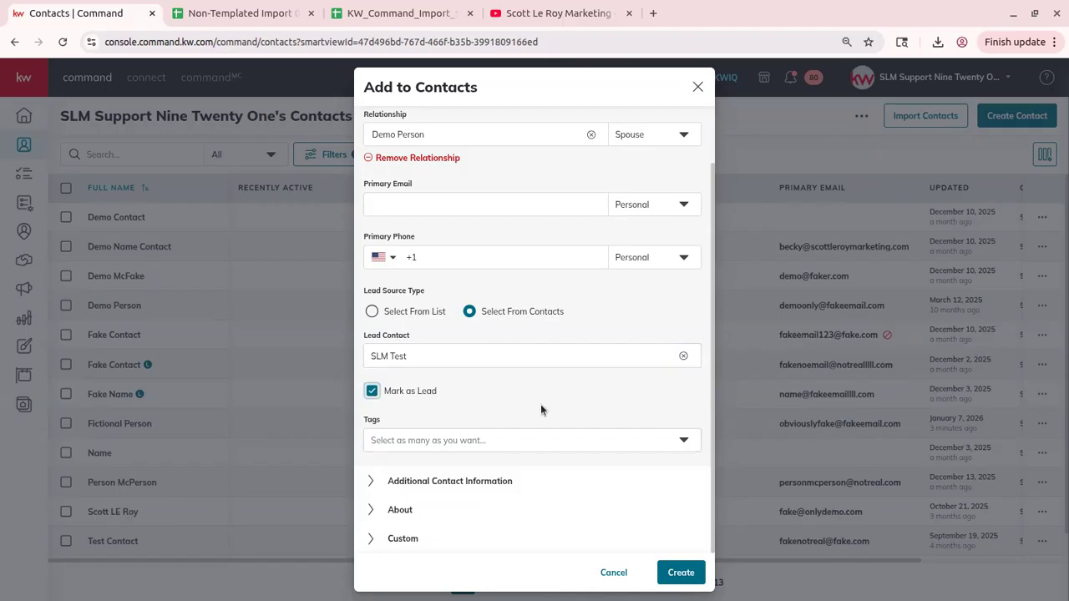
click(462, 442)
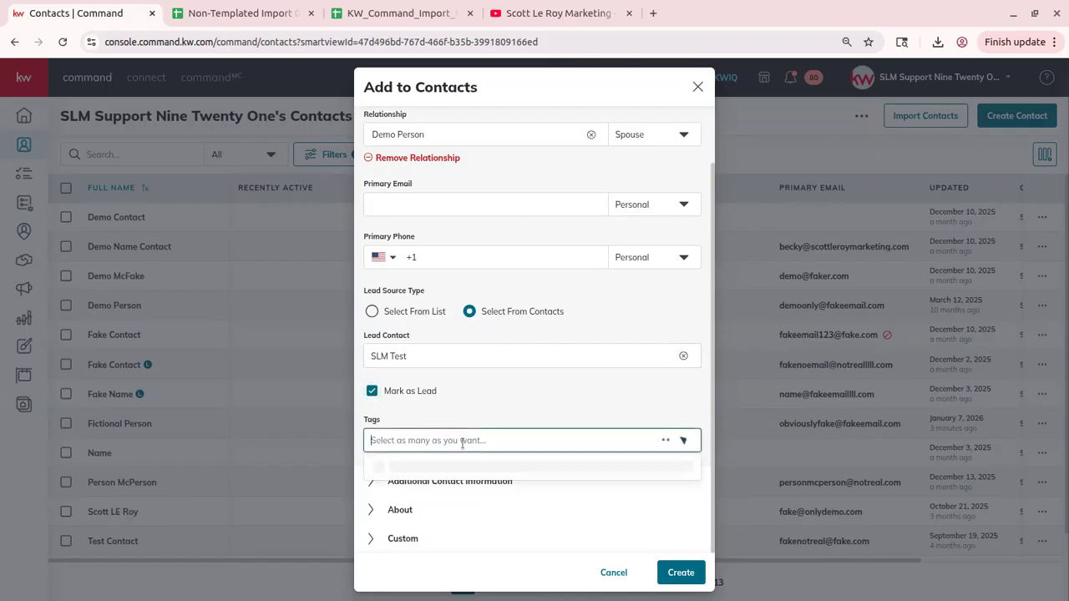
text(class demo)
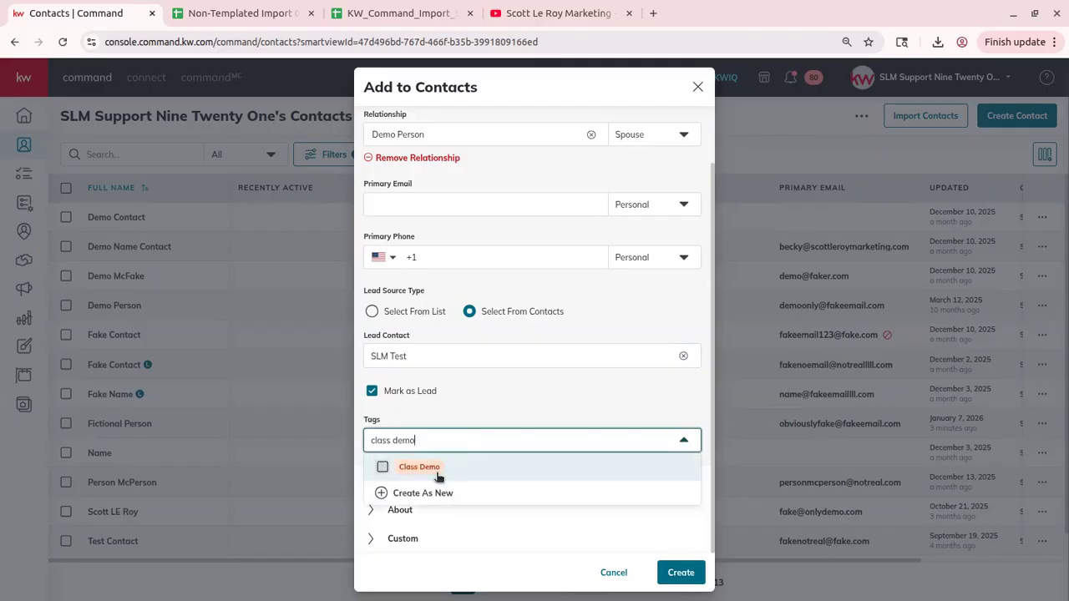
key(Return)
Look over the fields in the new contact's Additional Contact Information and About sections.
click(443, 485)
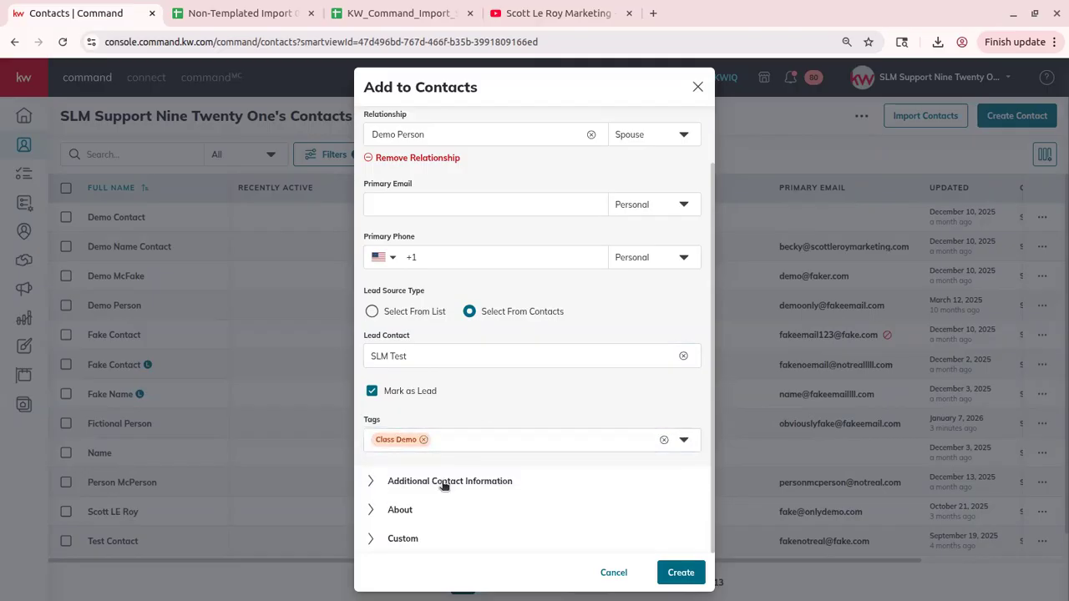
scroll(529, 391, down, 5)
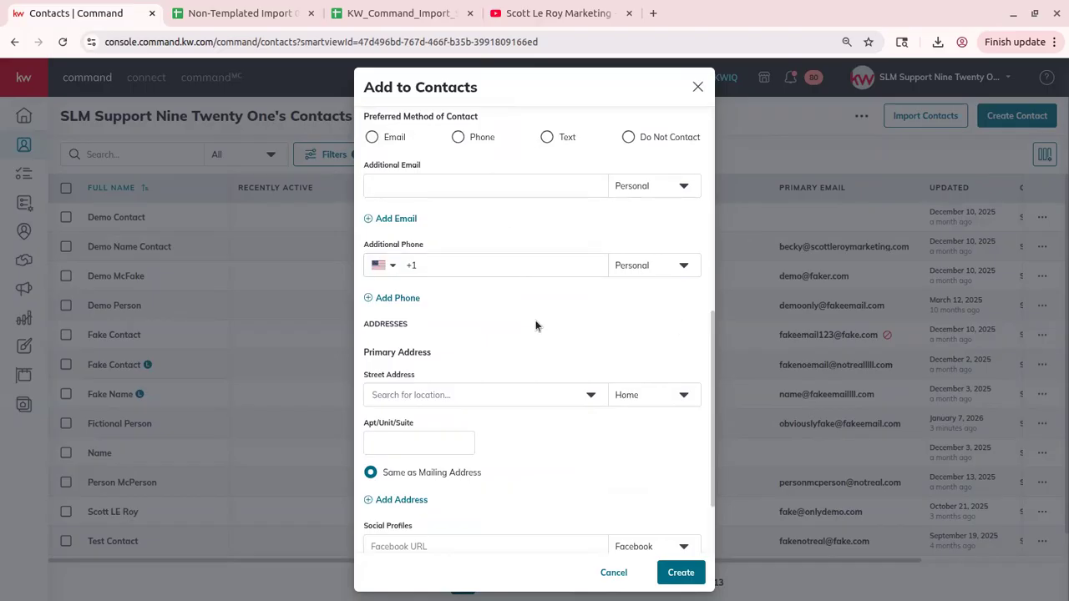
scroll(536, 322, down, 3)
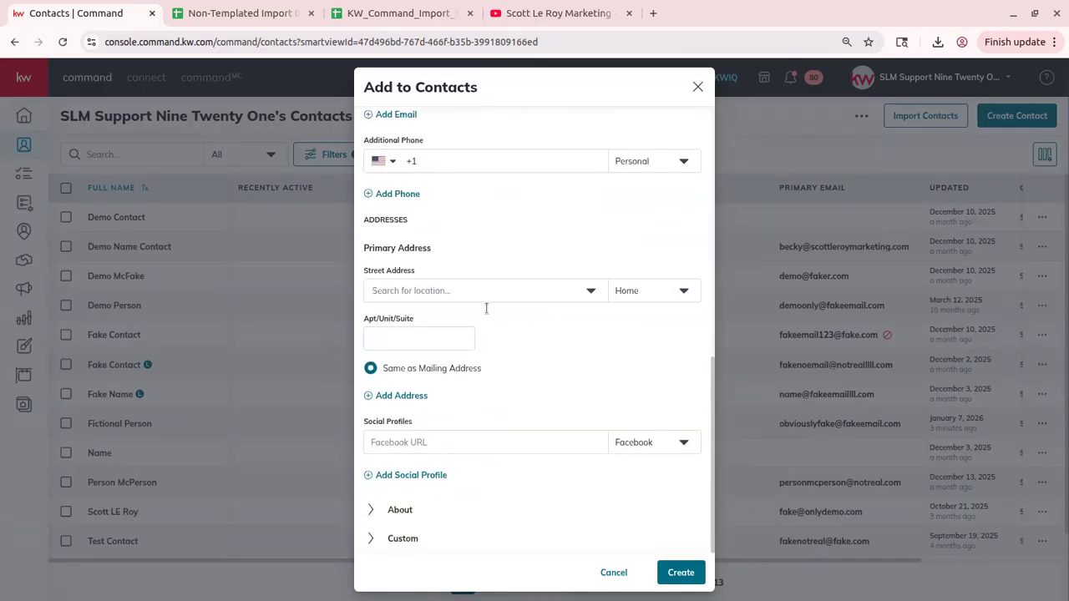
click(427, 334)
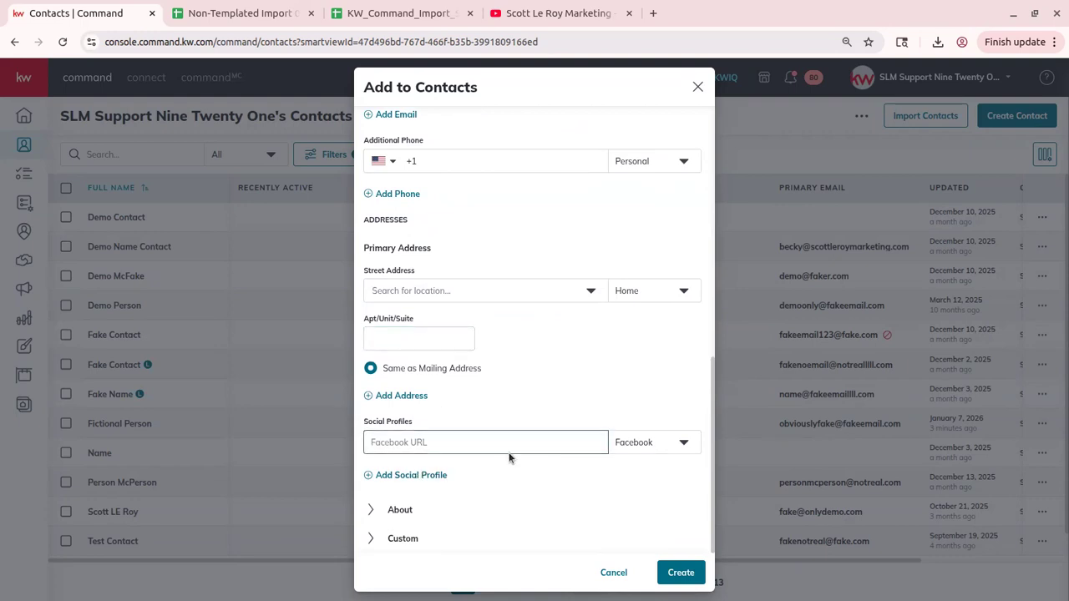
click(400, 510)
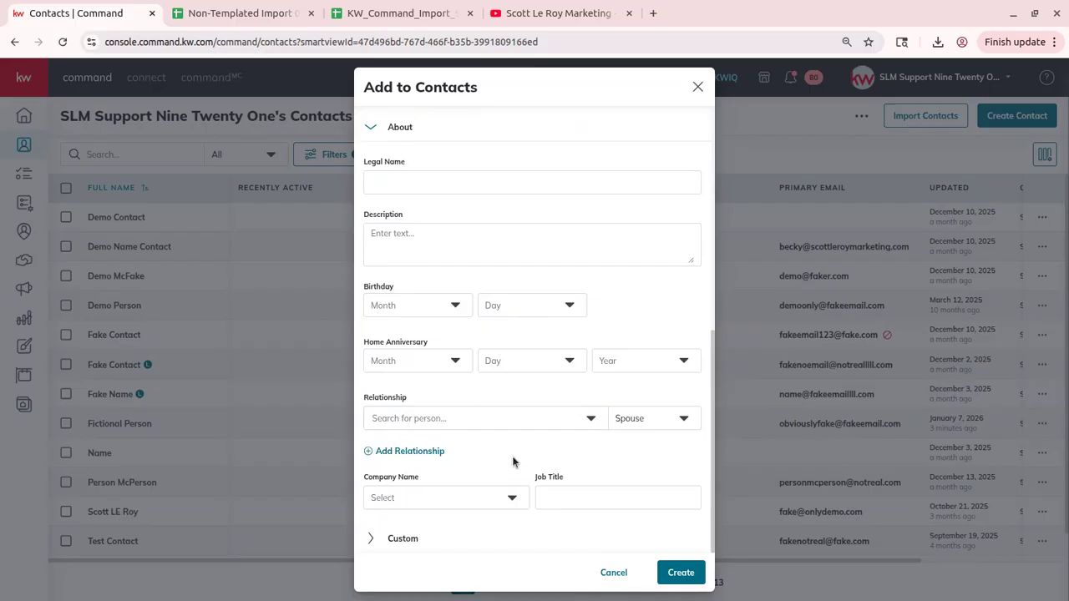
Add the existing Favorite Pie custom field to the new contact.
click(427, 546)
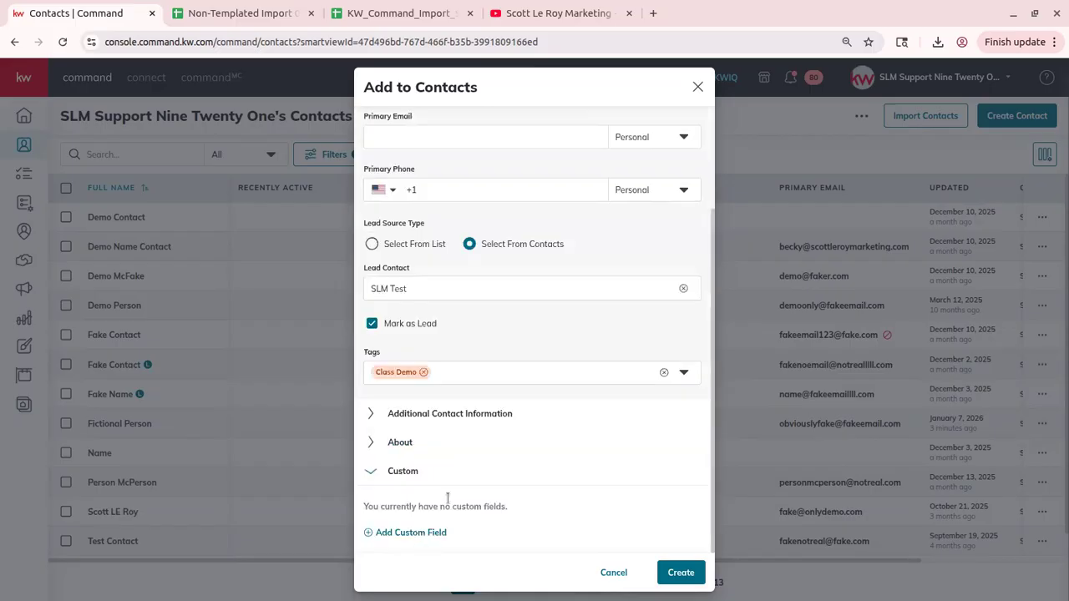
click(409, 532)
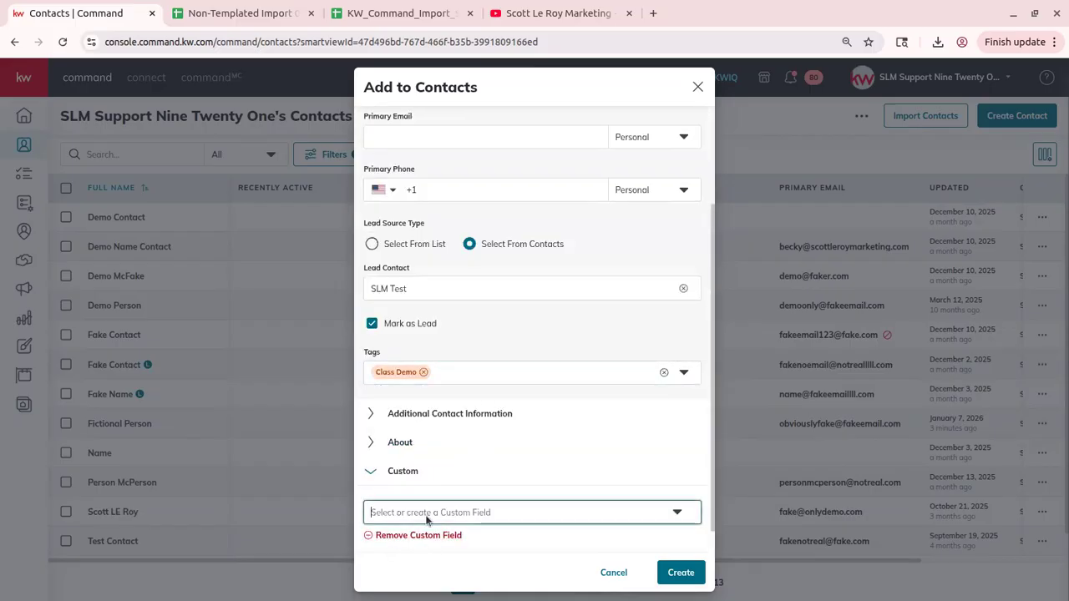
scroll(493, 497, down, 1)
click(656, 484)
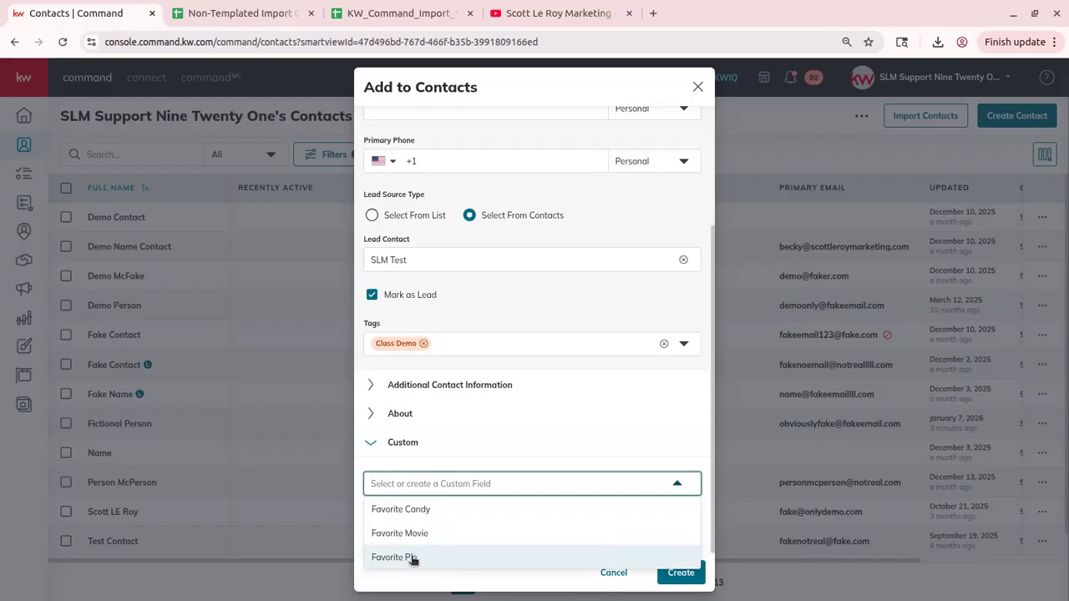
click(412, 558)
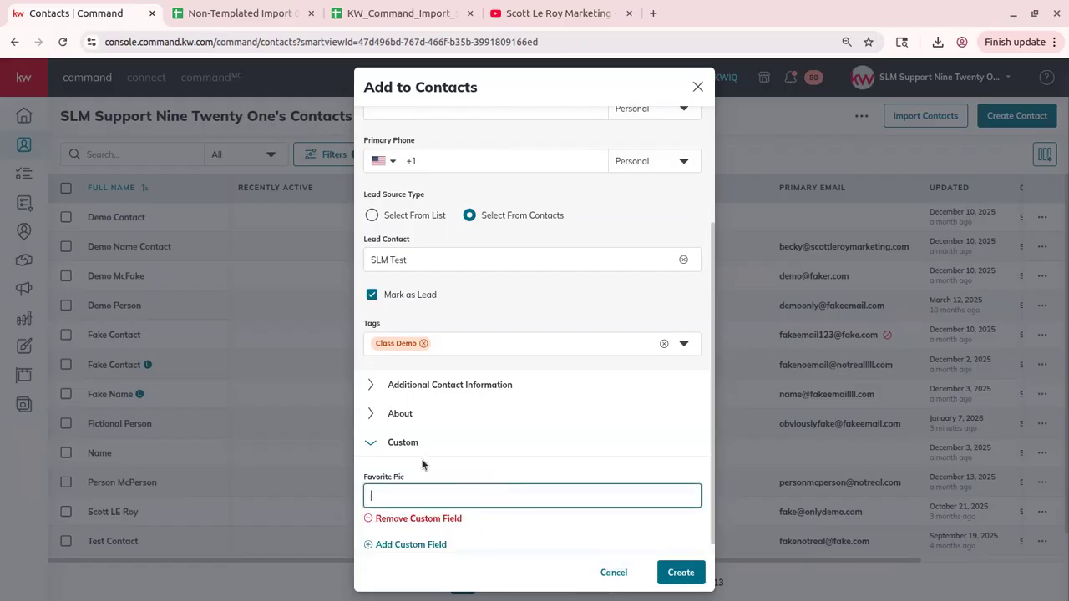
Create a new Favorite Superhero custom field of type Text Field and add it to the new contact.
scroll(430, 501, down, 1)
click(426, 536)
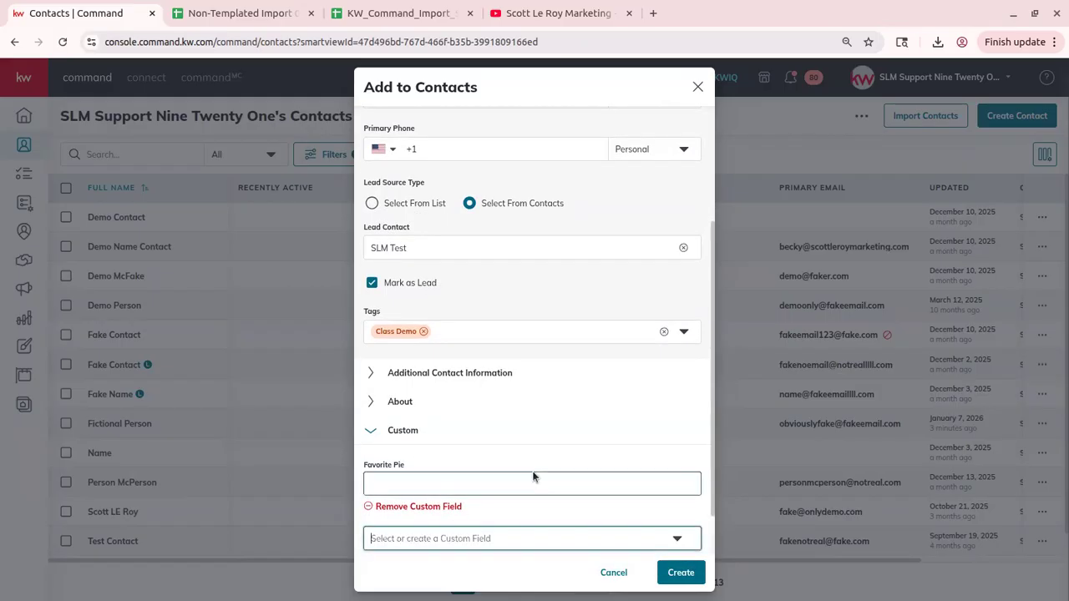
text(Favori)
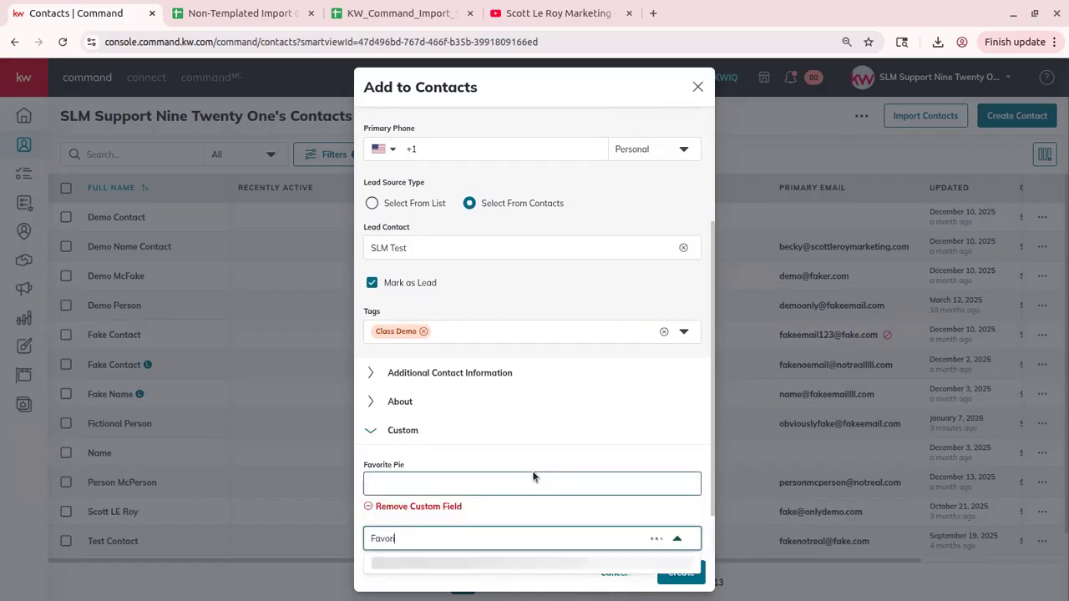
text(te Superhero)
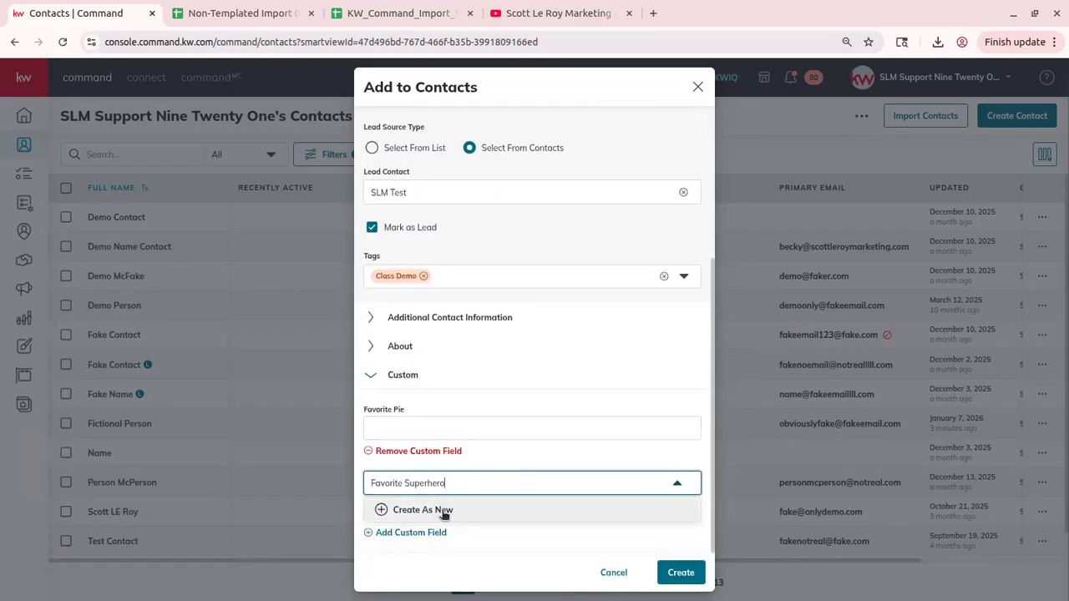
click(441, 509)
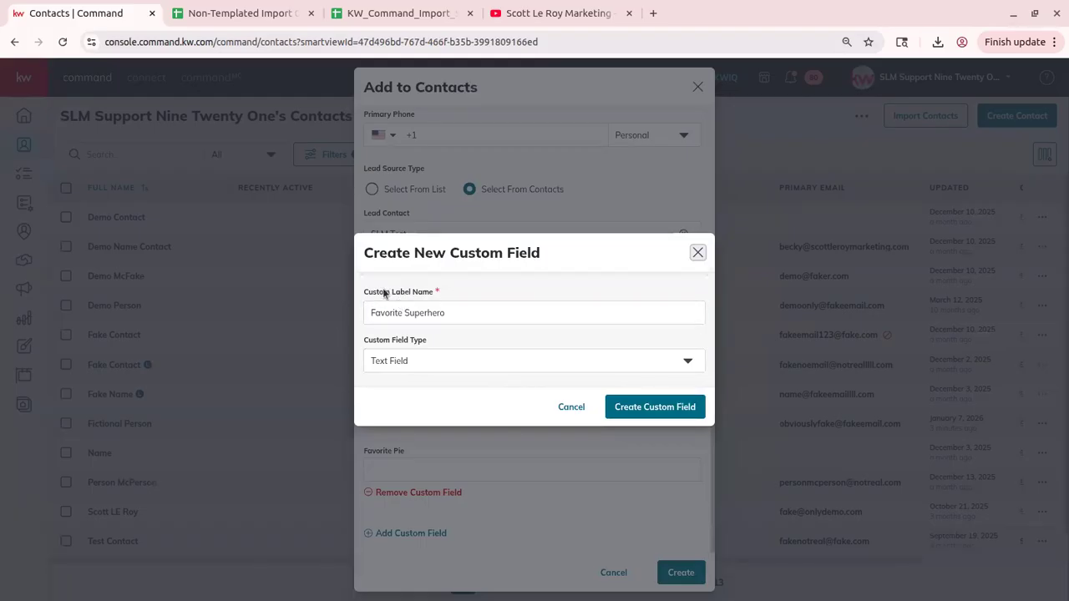
click(418, 357)
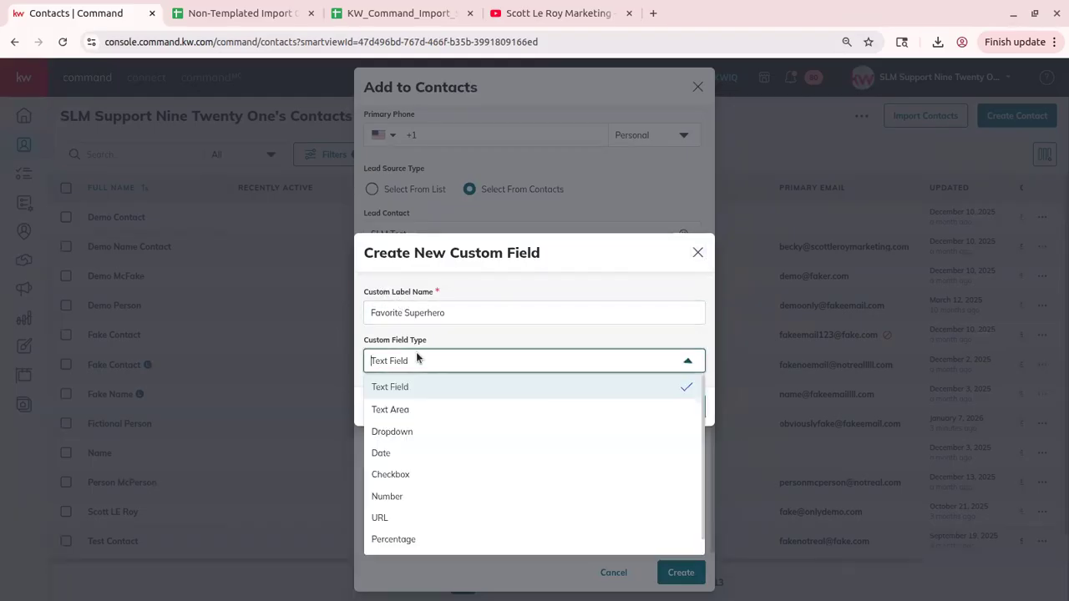
scroll(432, 469, down, 1)
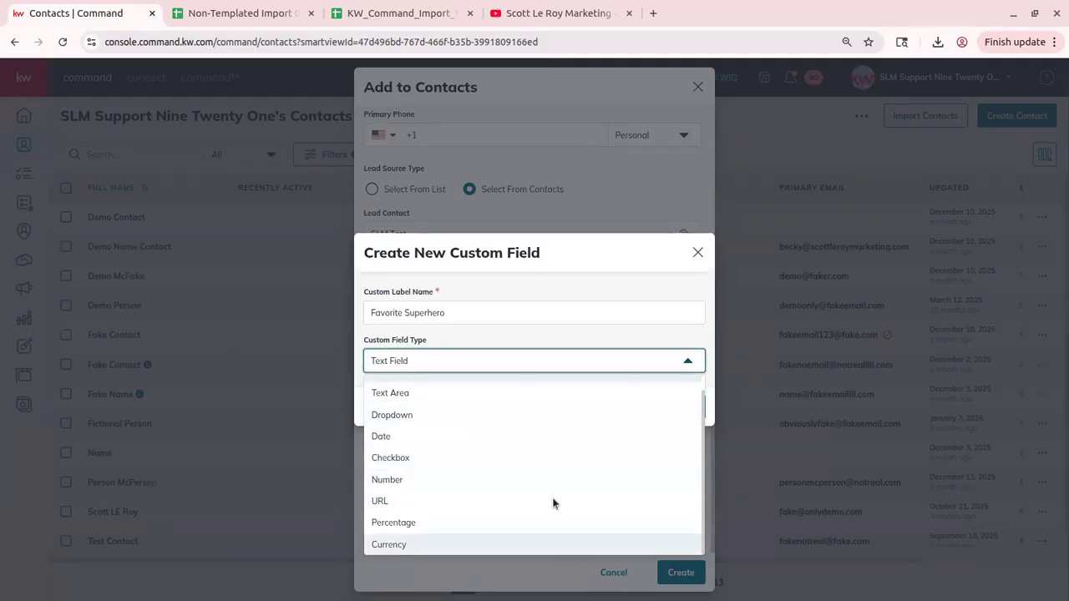
scroll(584, 448, up, 1)
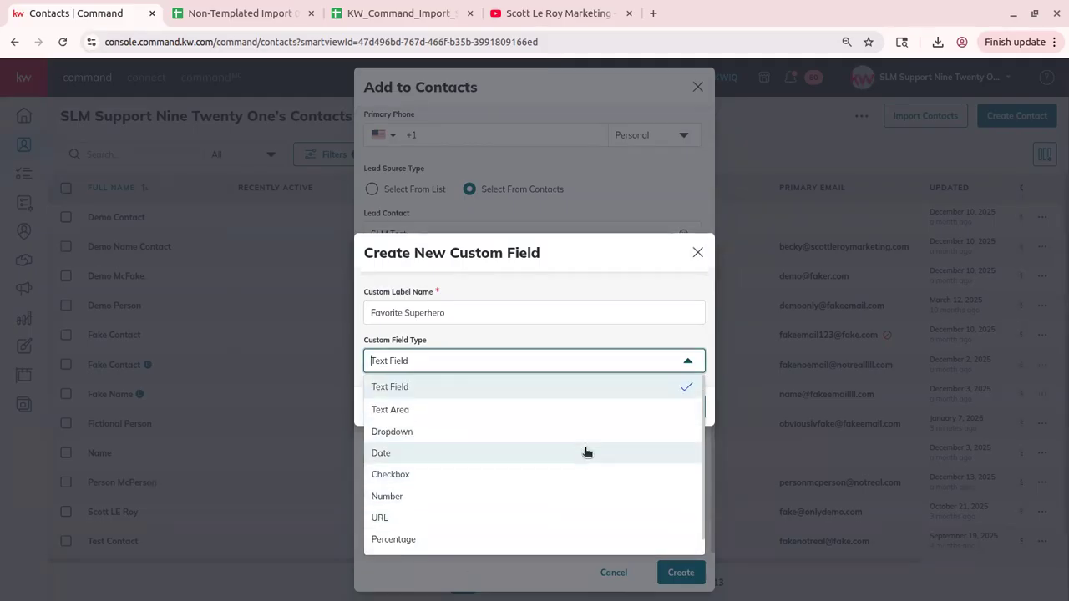
click(514, 329)
click(656, 407)
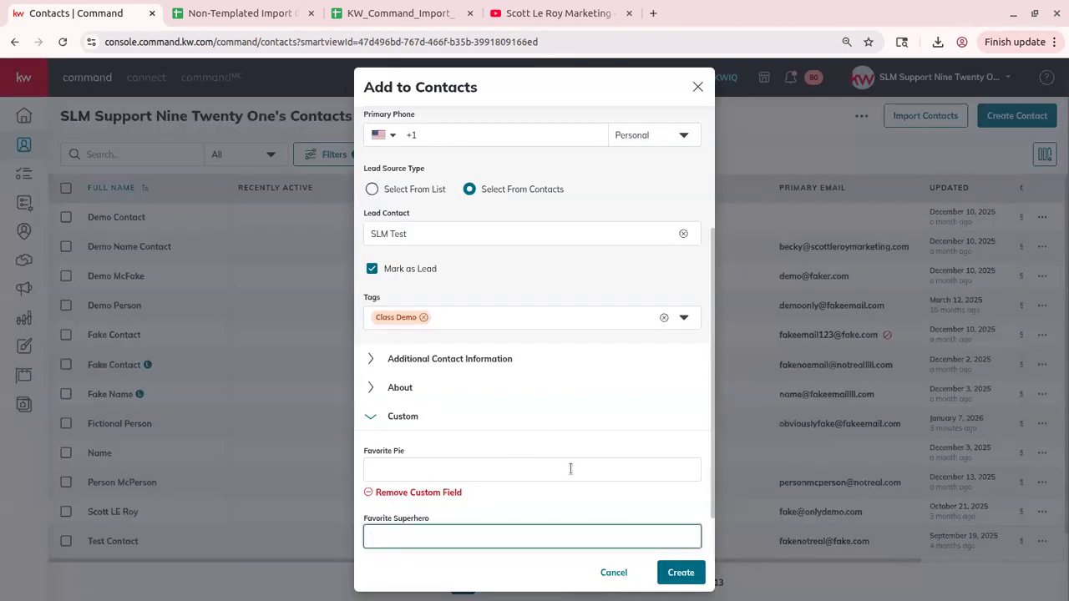
Create the contact, check the lead badge on its profile and remove its Mark as Lead status.
scroll(570, 468, down, 1)
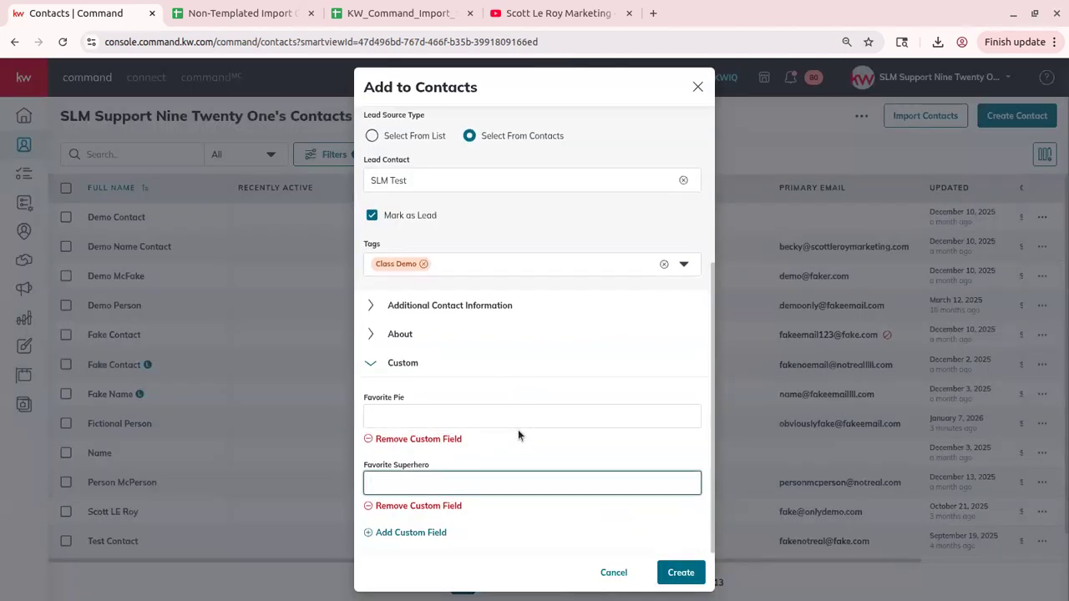
click(681, 573)
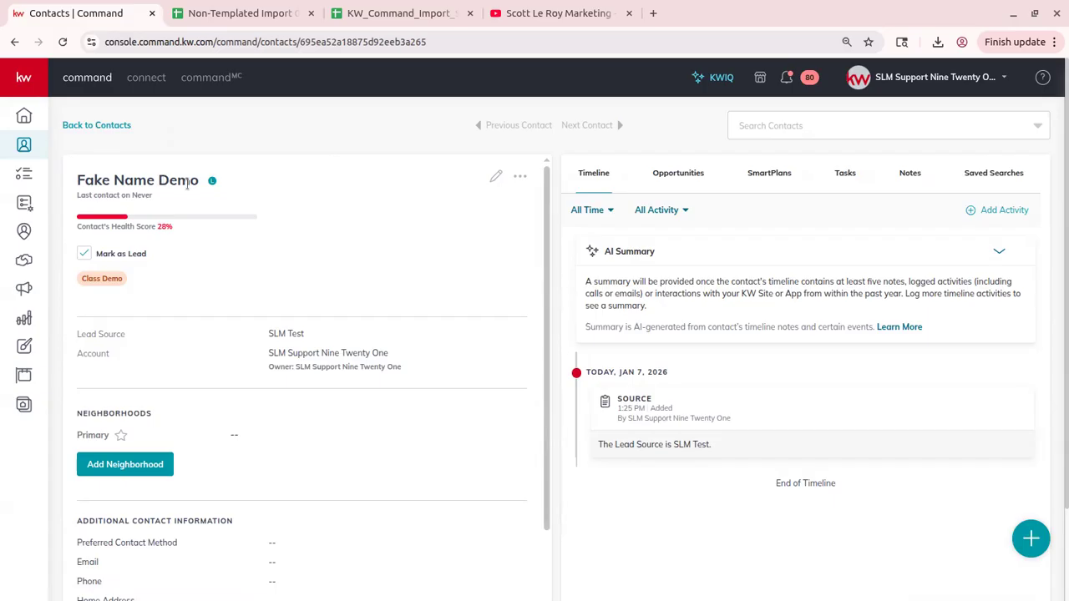
mouse_move(212, 185)
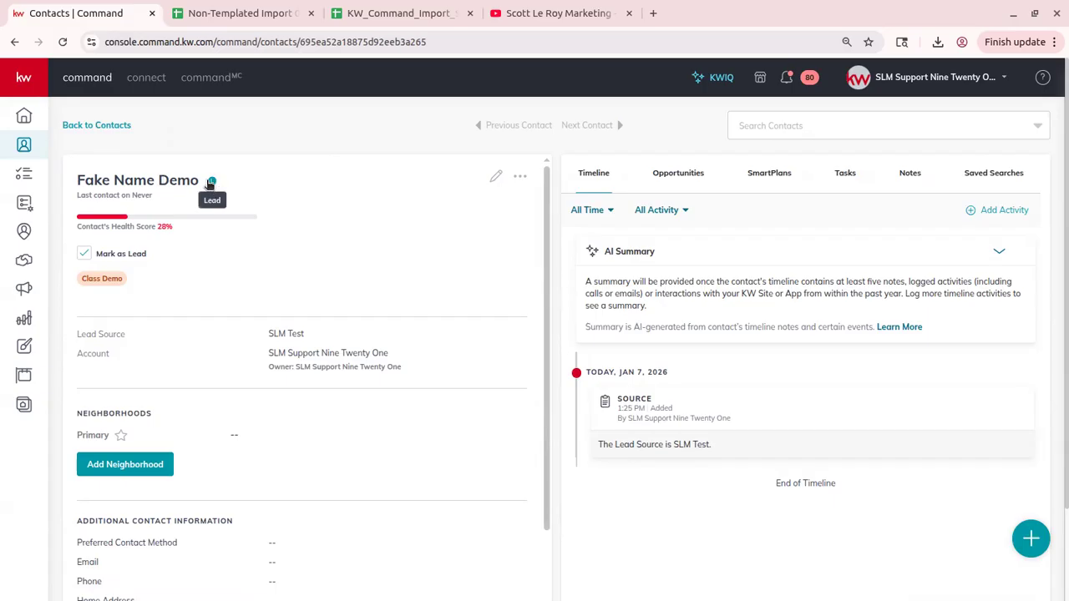
click(85, 258)
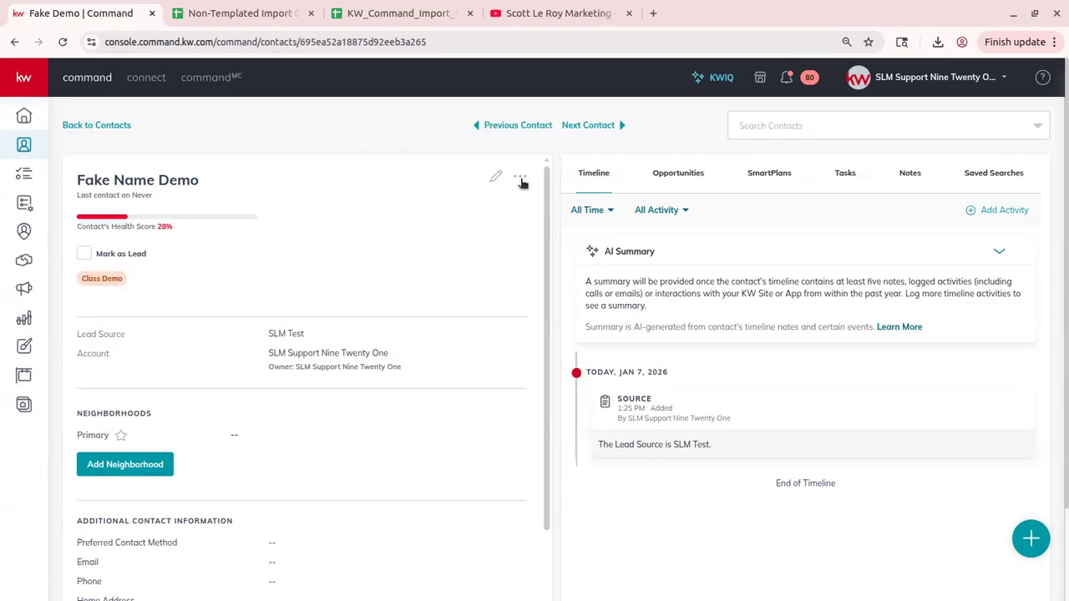
Look over the contact's edit form and its Change Account options, closing both without making changes.
click(494, 177)
scroll(442, 265, down, 2)
scroll(443, 266, up, 2)
click(697, 87)
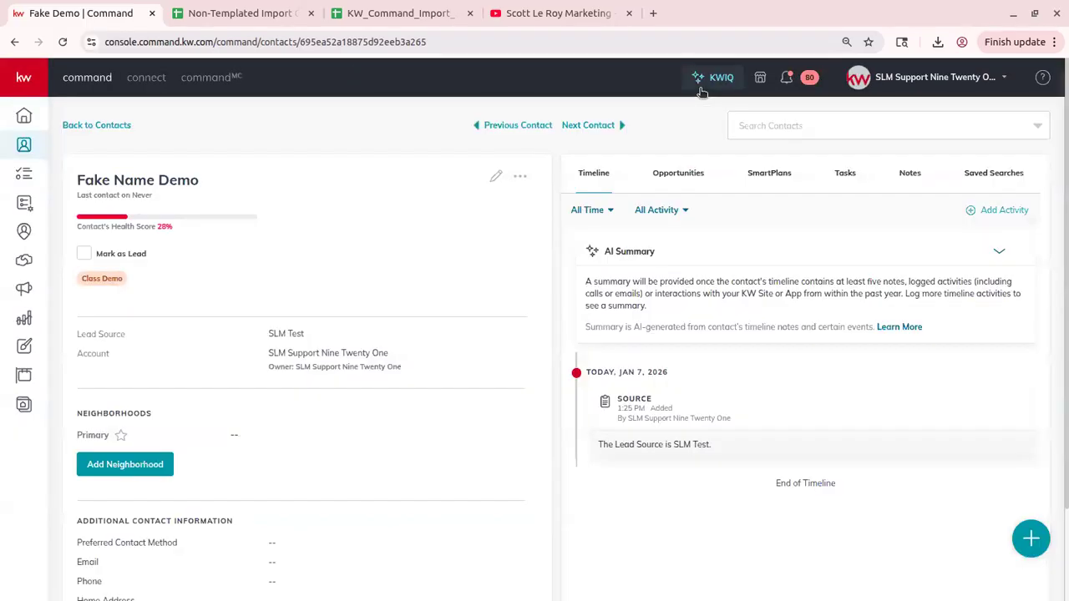
click(519, 176)
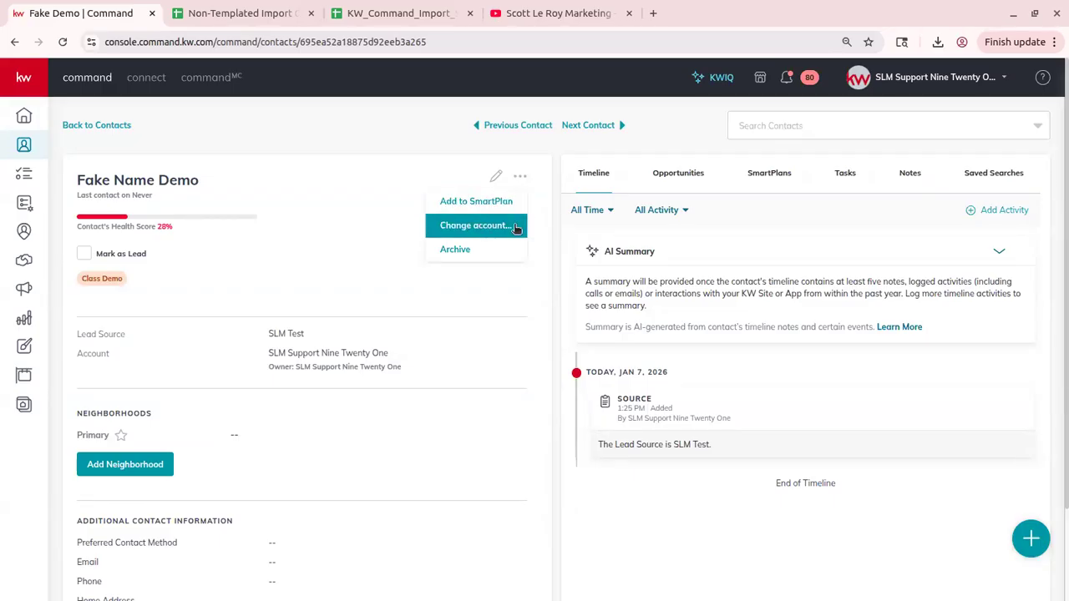
click(455, 227)
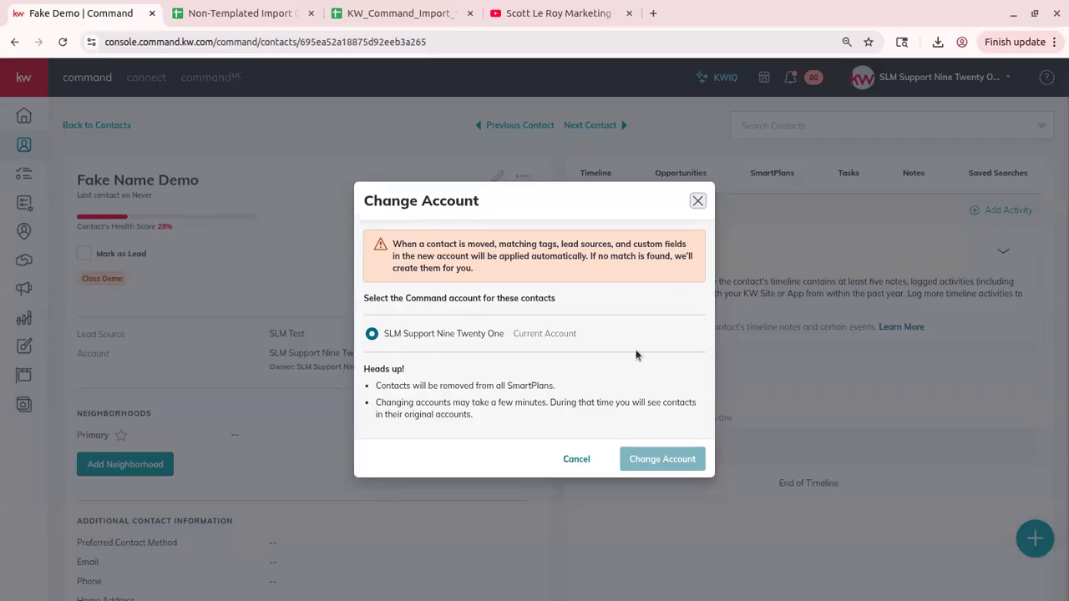
click(527, 332)
click(576, 459)
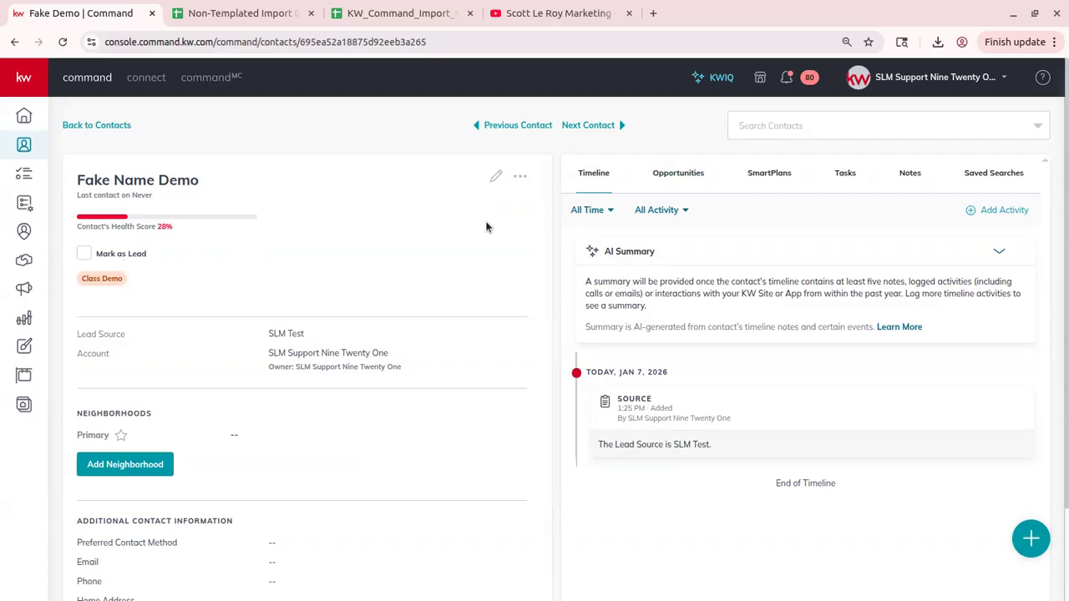
Search neighborhoods for "orlando" and add Waterford-Orlando to the contact, dismissing the browser's location request.
scroll(184, 359, down, 1)
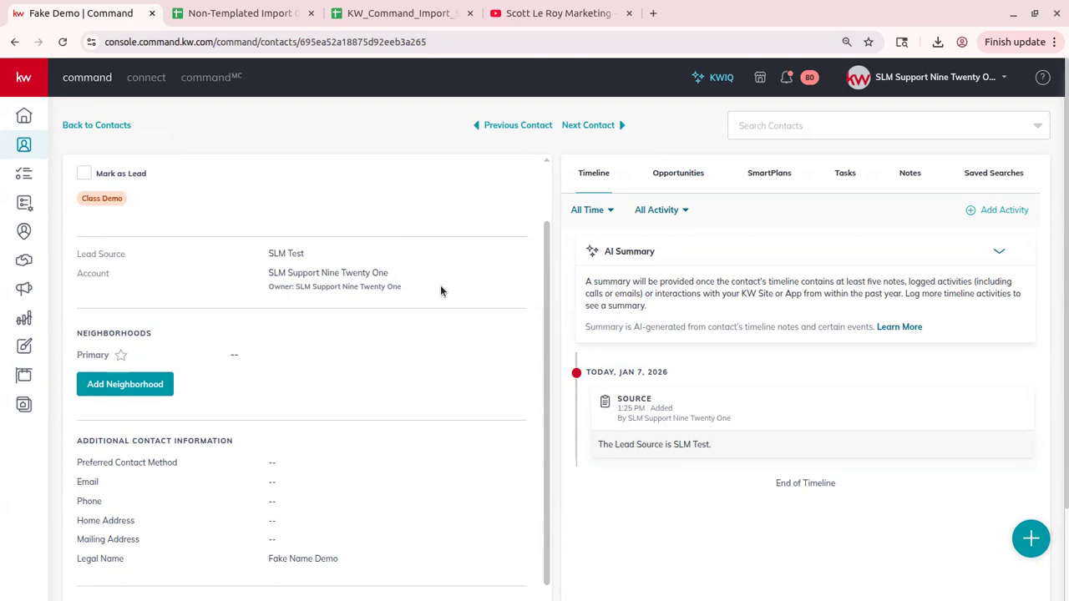
scroll(219, 359, down, 3)
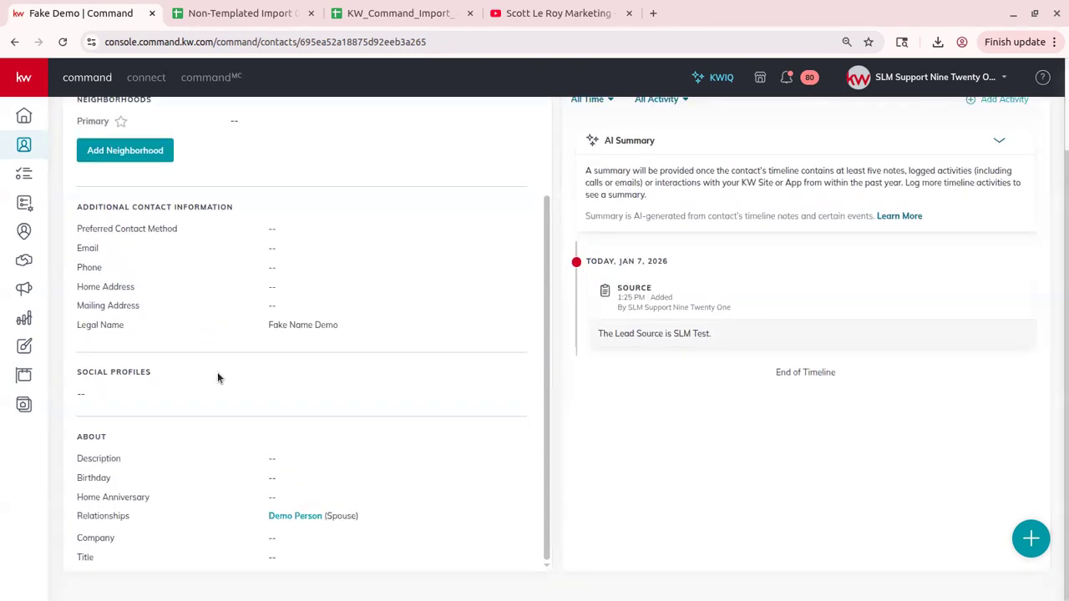
scroll(217, 375, up, 3)
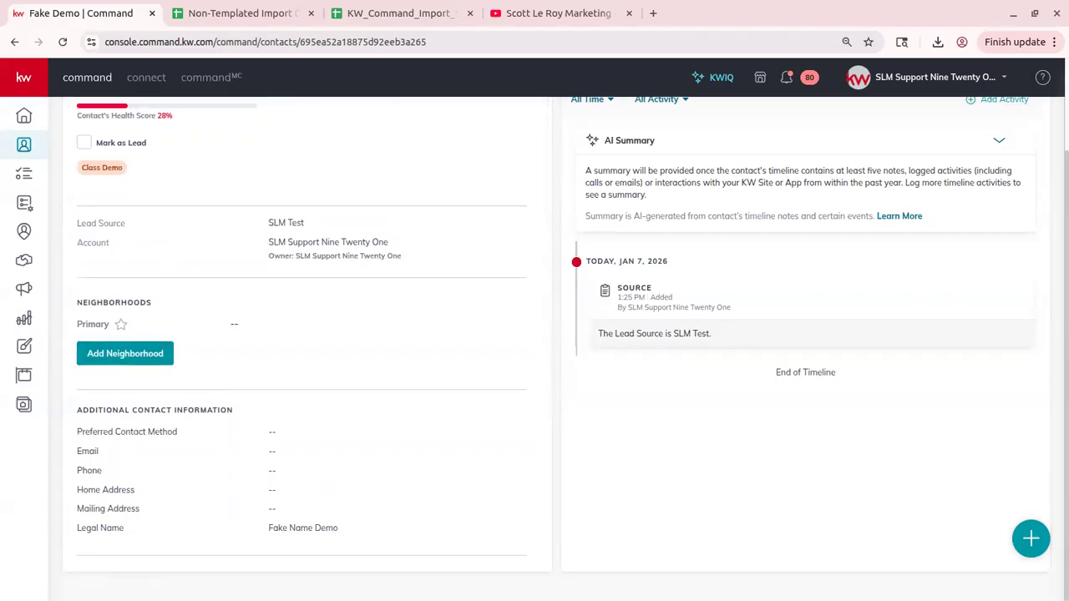
click(112, 354)
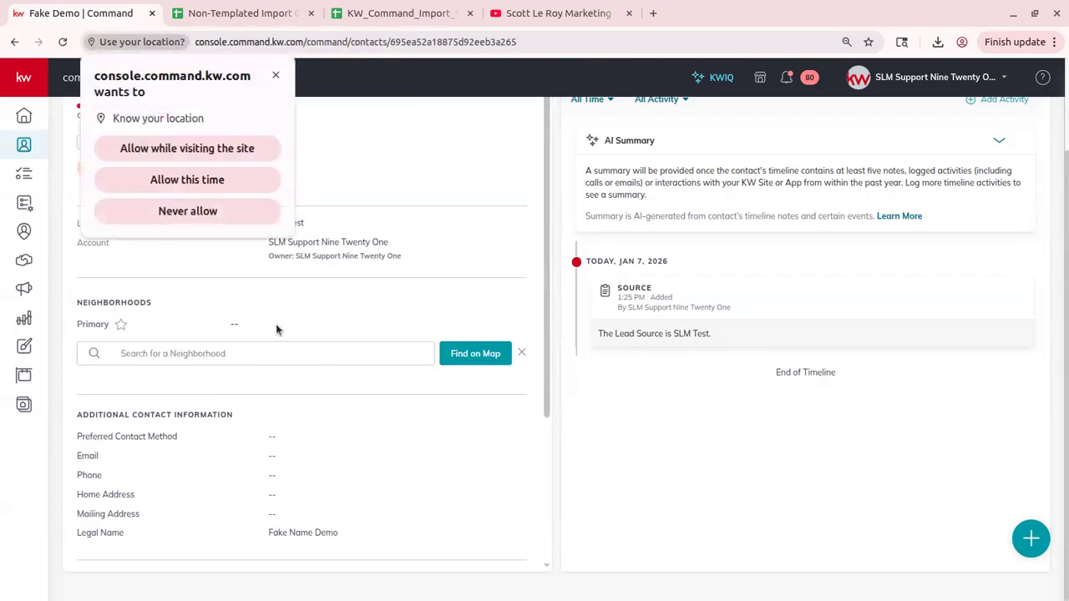
click(276, 75)
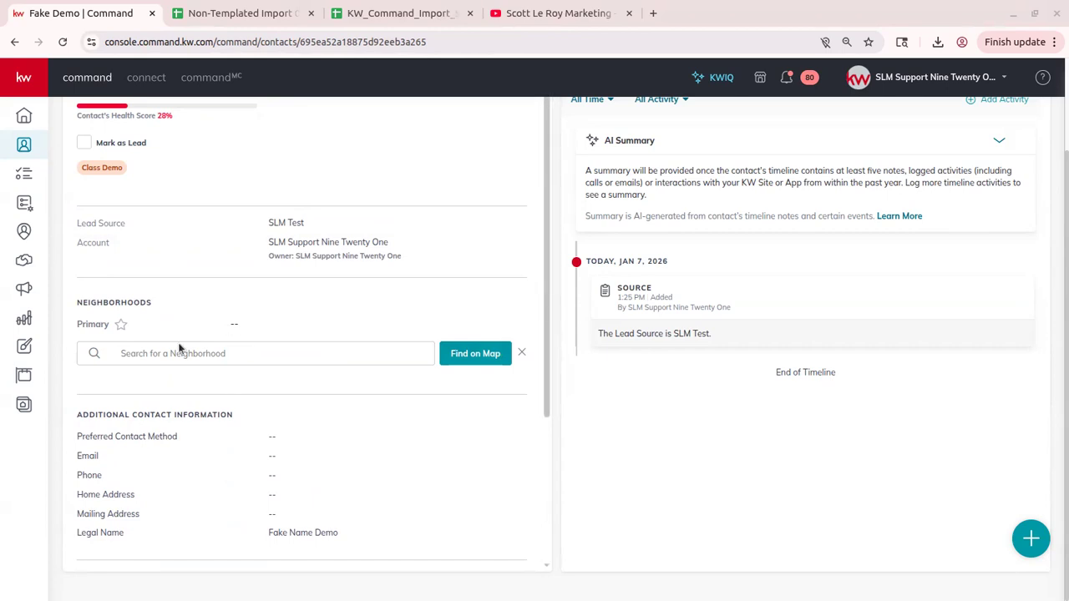
scroll(165, 364, up, 1)
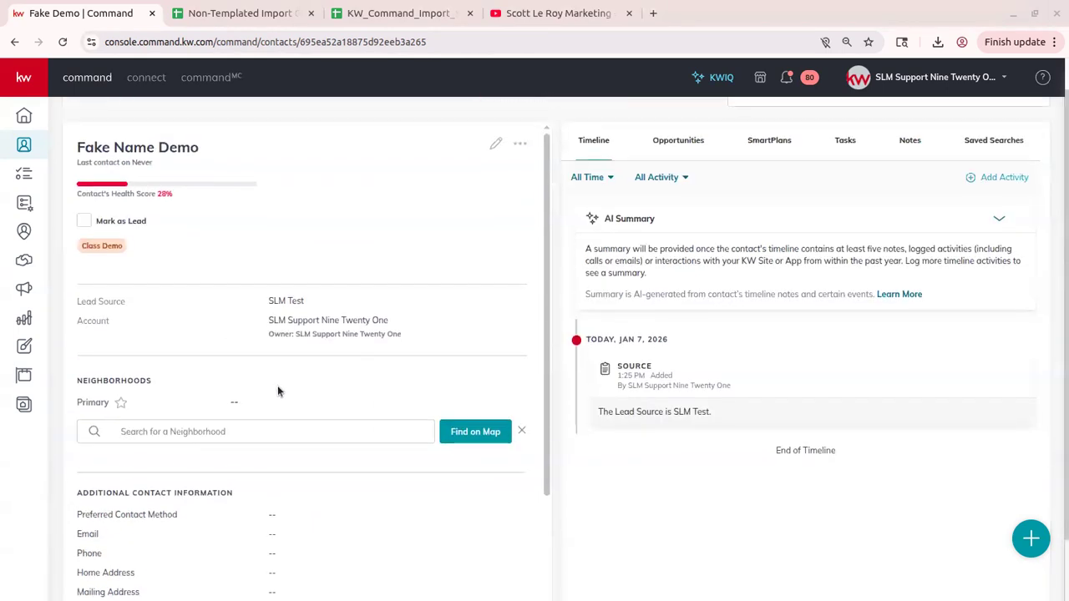
click(228, 432)
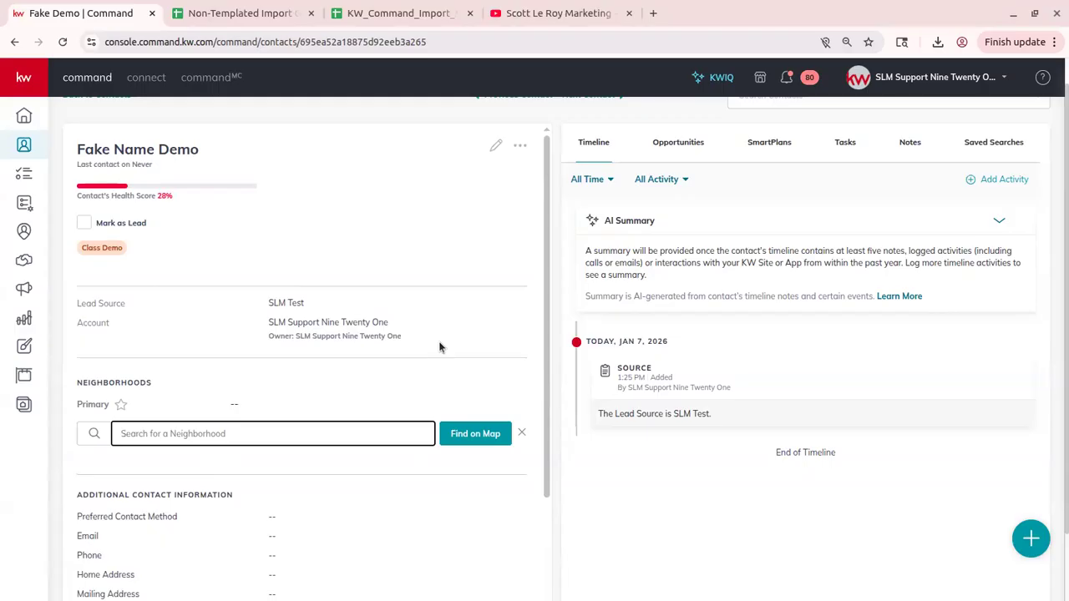
text(orlando)
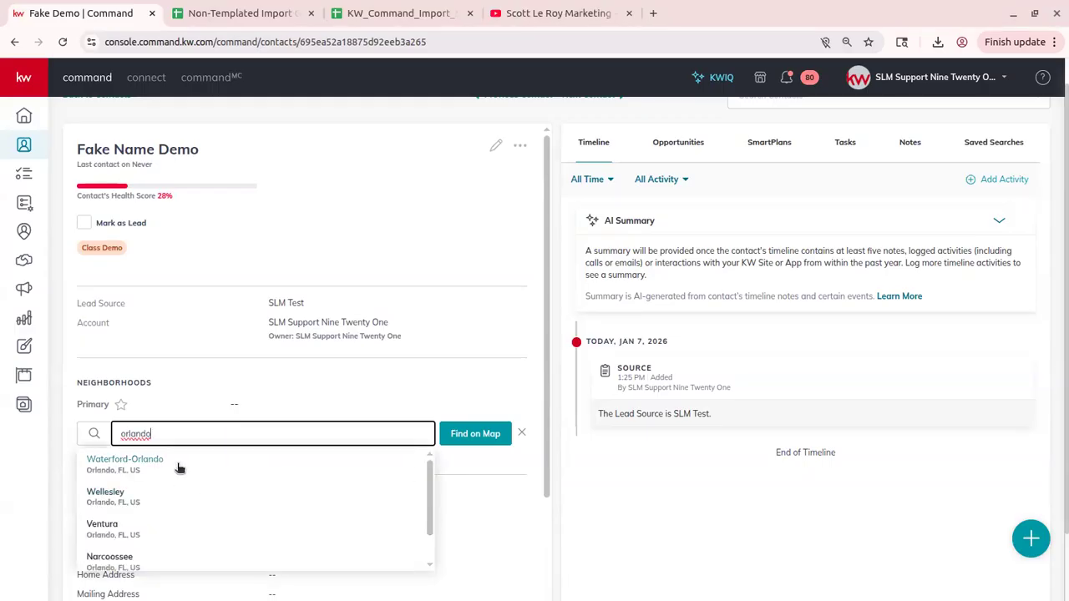
click(177, 465)
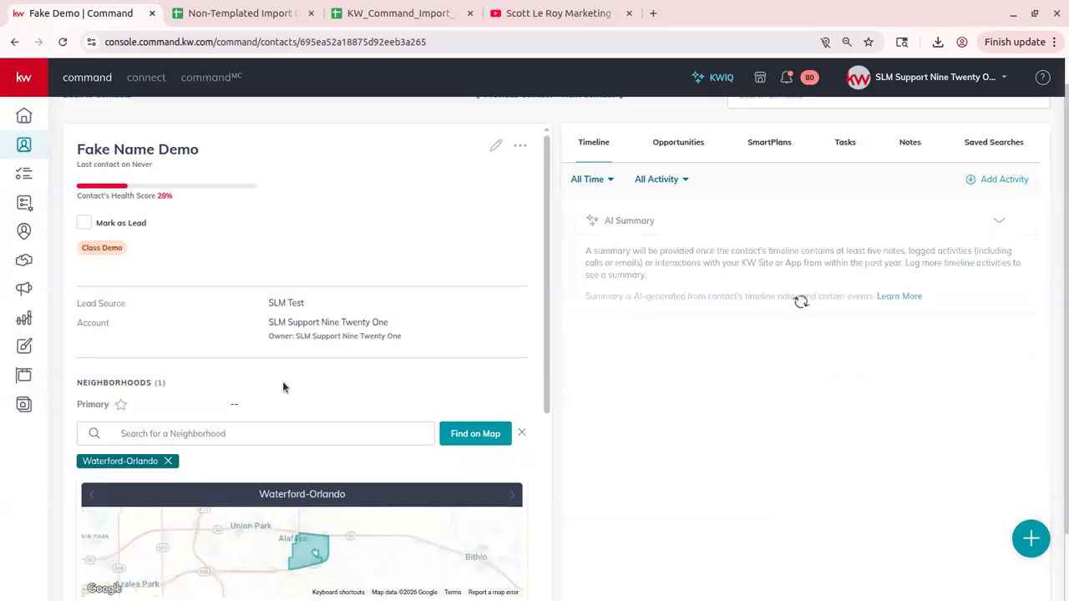
Add the Mercy & Colonial, Westwood and Londonberry Pine Hills neighborhoods to the contact from the Orlando area of the map.
scroll(283, 386, down, 2)
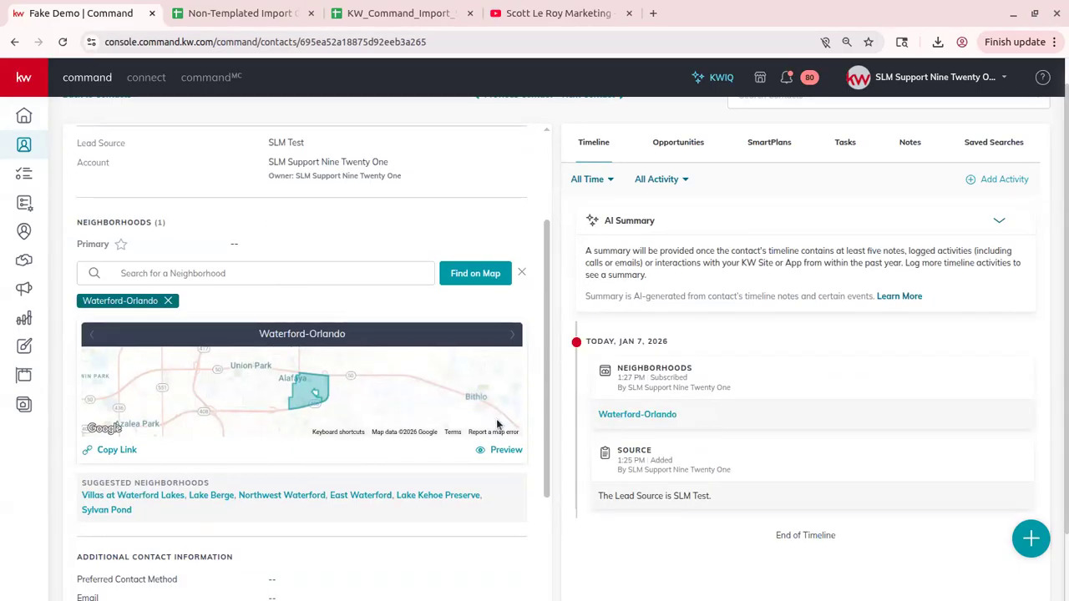
click(484, 273)
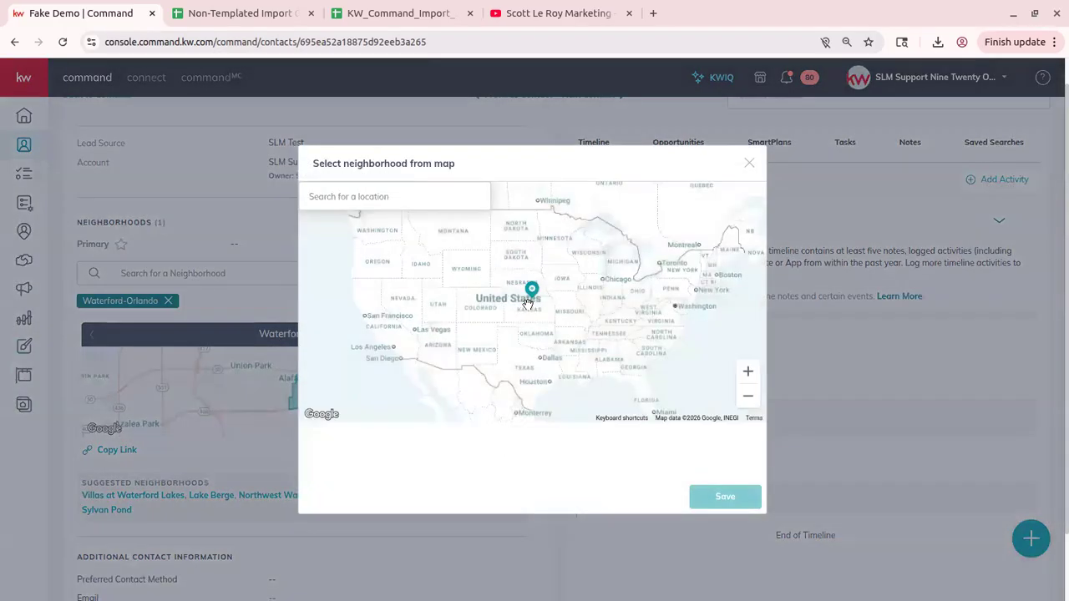
scroll(634, 375, up, 2)
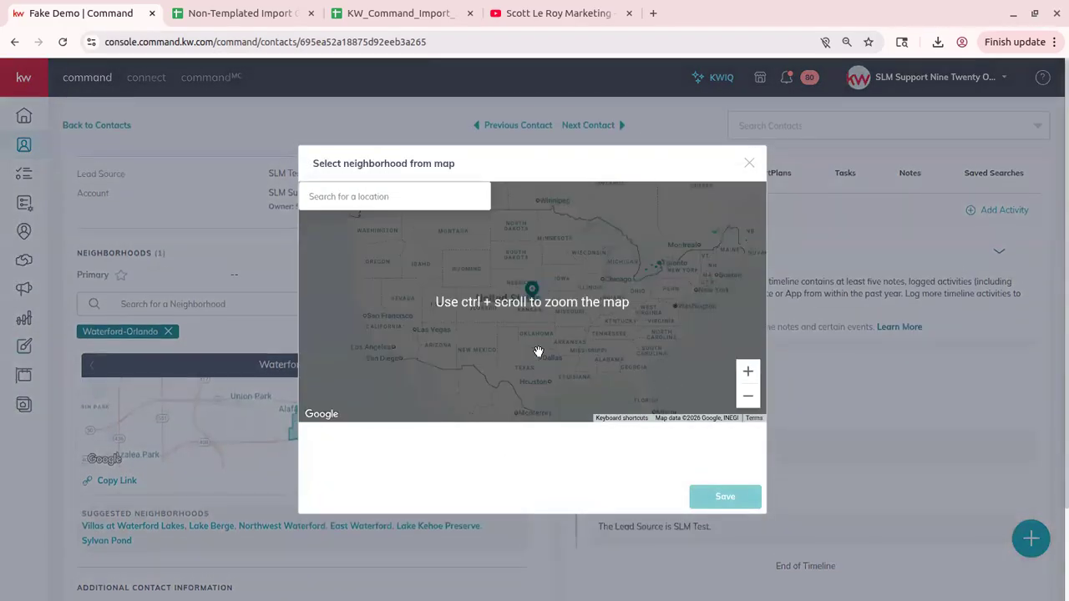
ctrl+scroll(651, 384, up, 5)
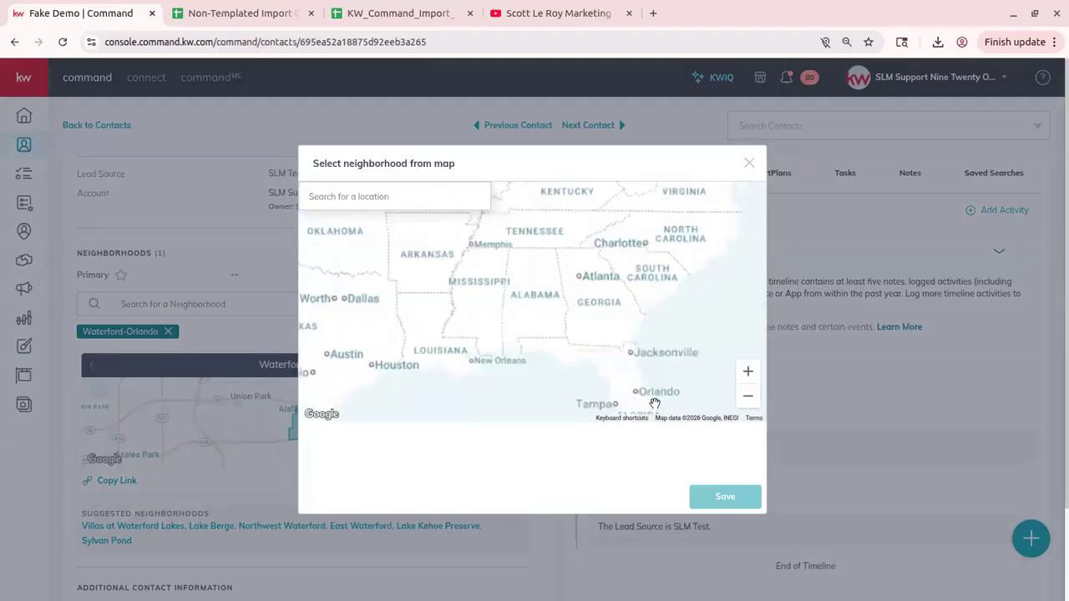
ctrl+scroll(605, 384, up, 5)
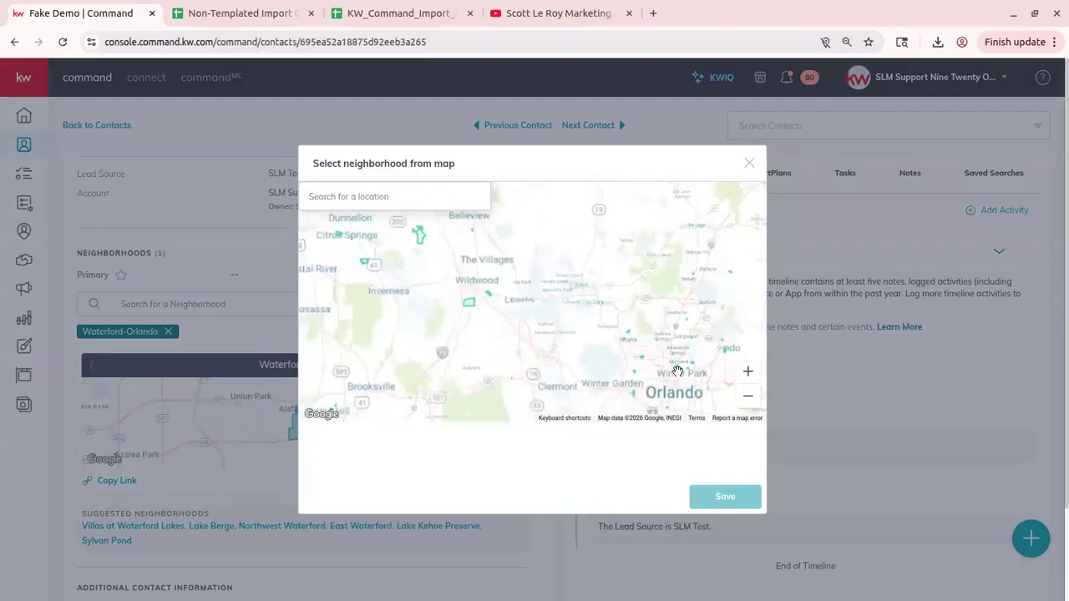
ctrl+scroll(682, 376, up, 3)
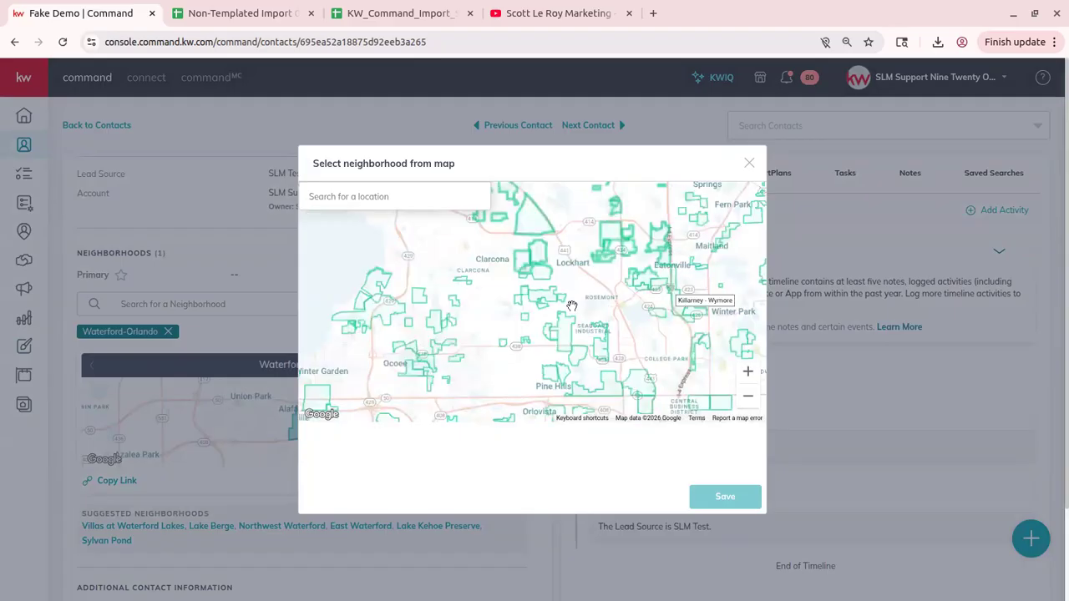
click(616, 394)
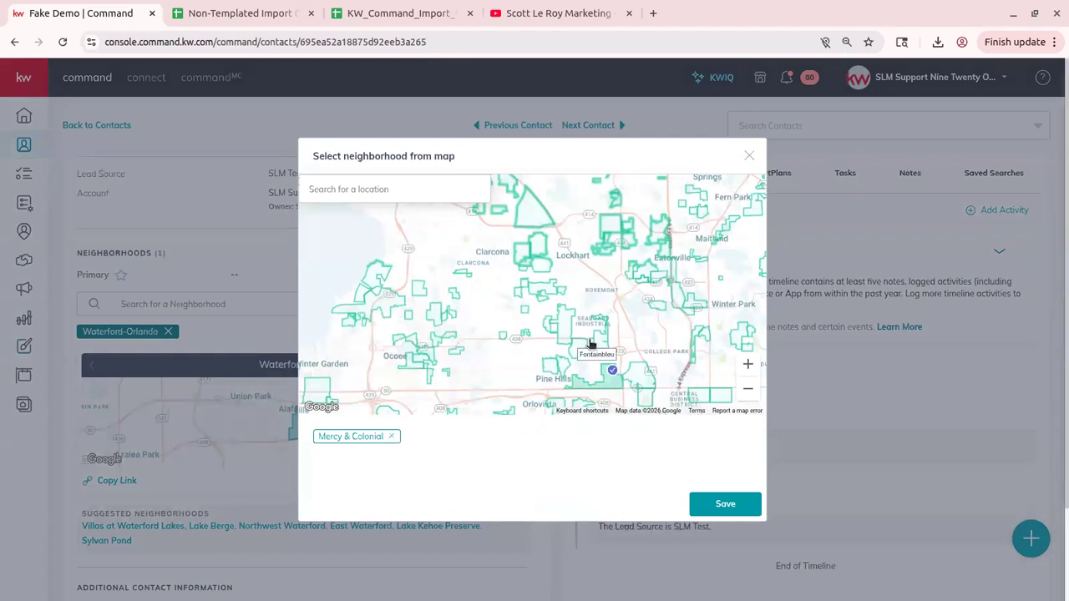
click(599, 344)
click(564, 333)
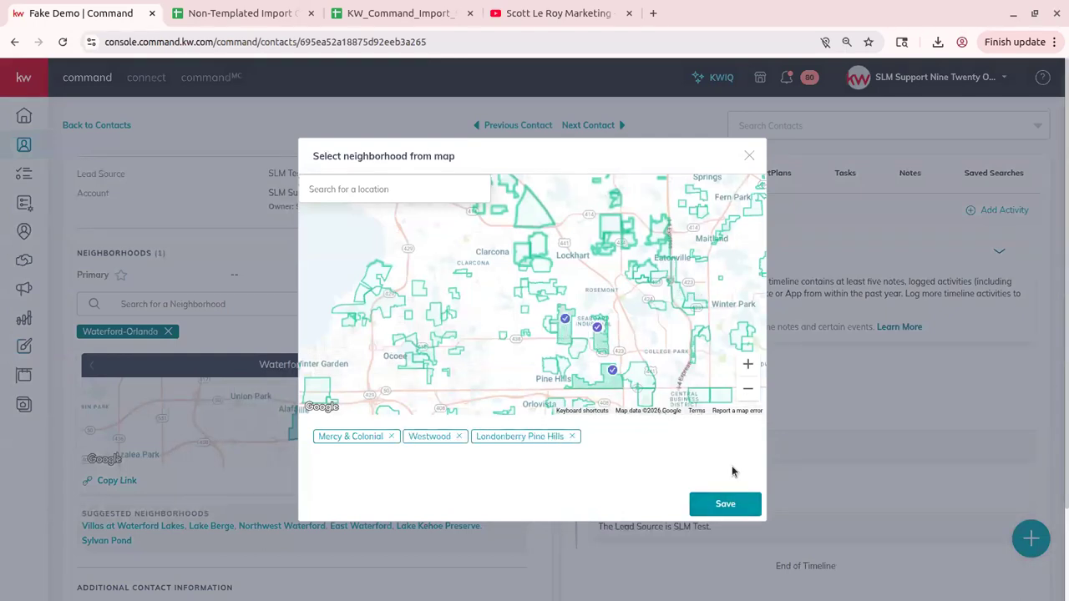
click(716, 506)
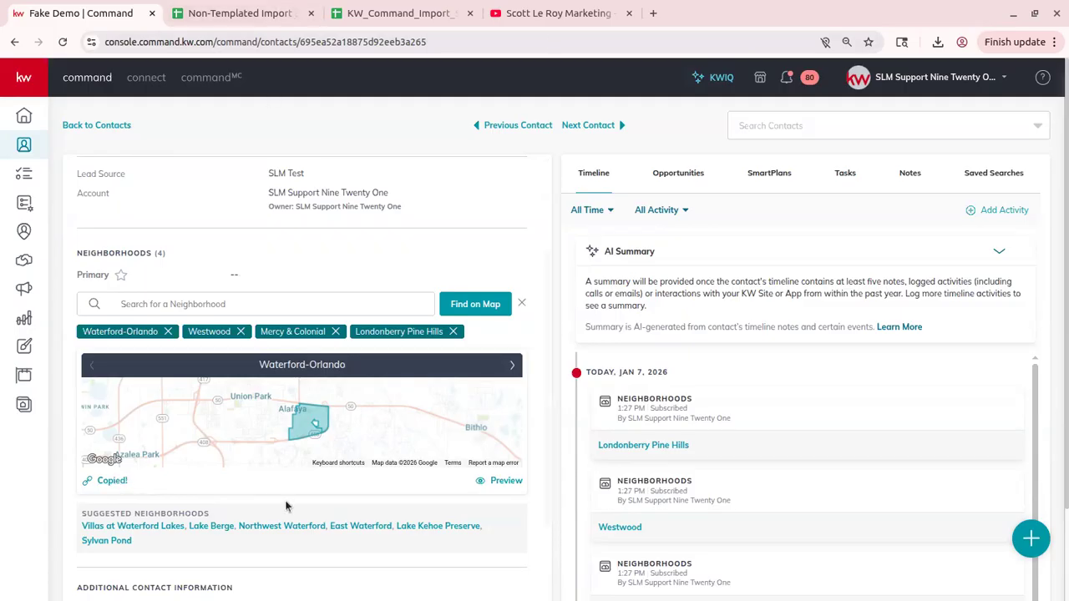
Preview the public neighborhood page for Waterford-Orlando.
click(503, 480)
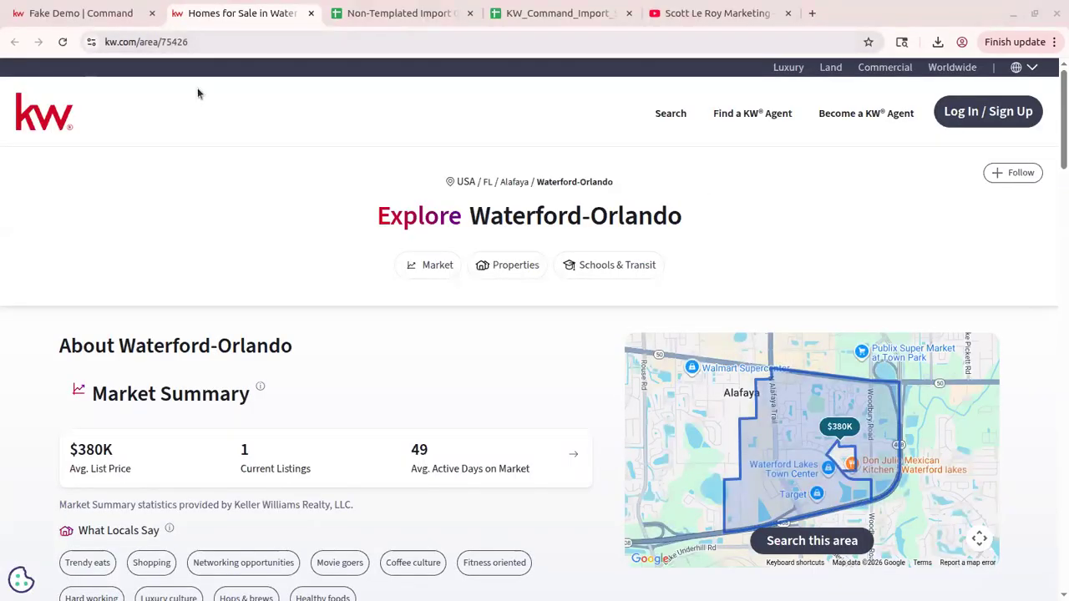
Load the agent-branded version of the Waterford-Orlando neighborhood page by changing its address to scottleroymarketing.kw.com/area/75426.
click(75, 12)
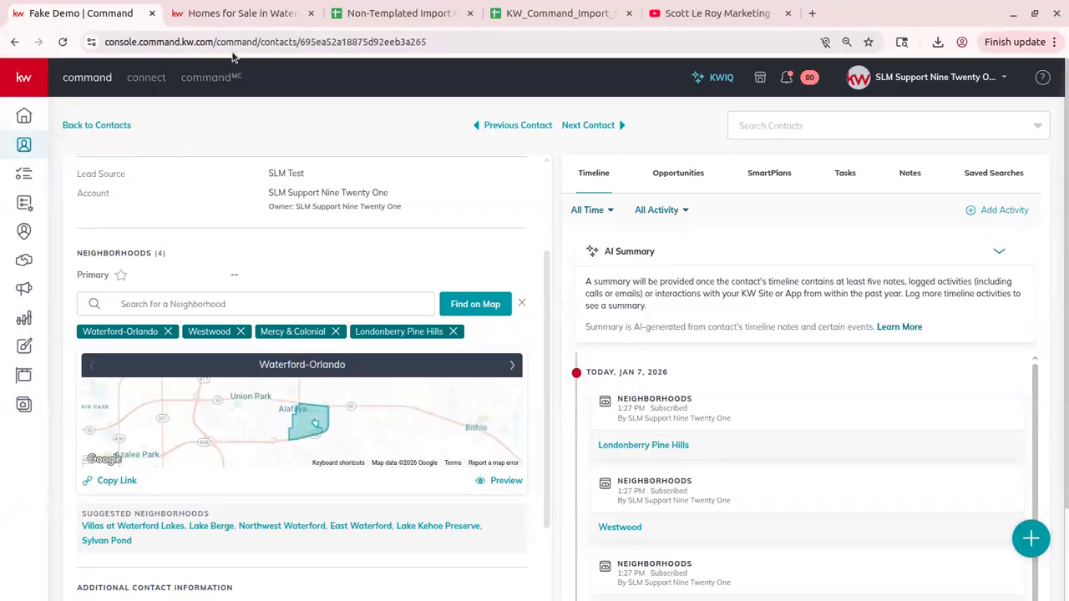
click(261, 19)
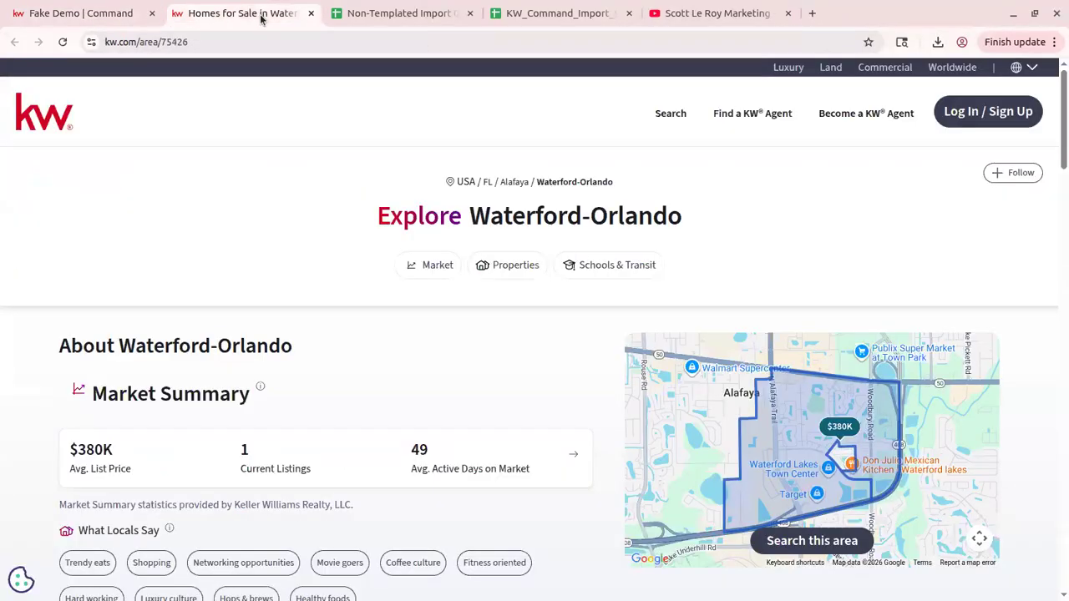
click(115, 42)
click(116, 43)
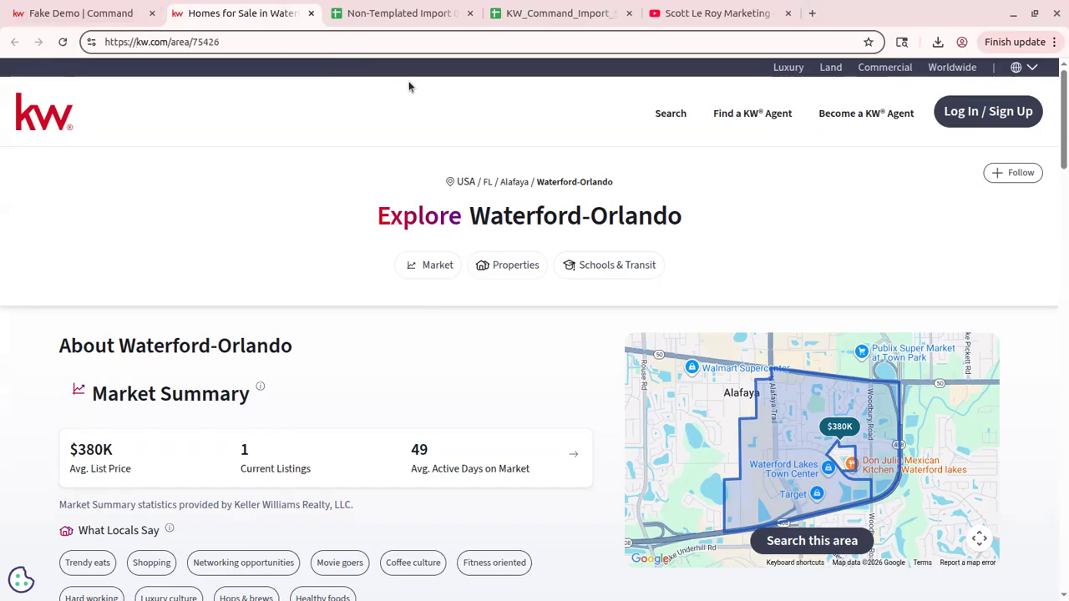
text(supp)
key(BackSpace)
key(BackSpace)
key(BackSpace)
key(BackSpace)
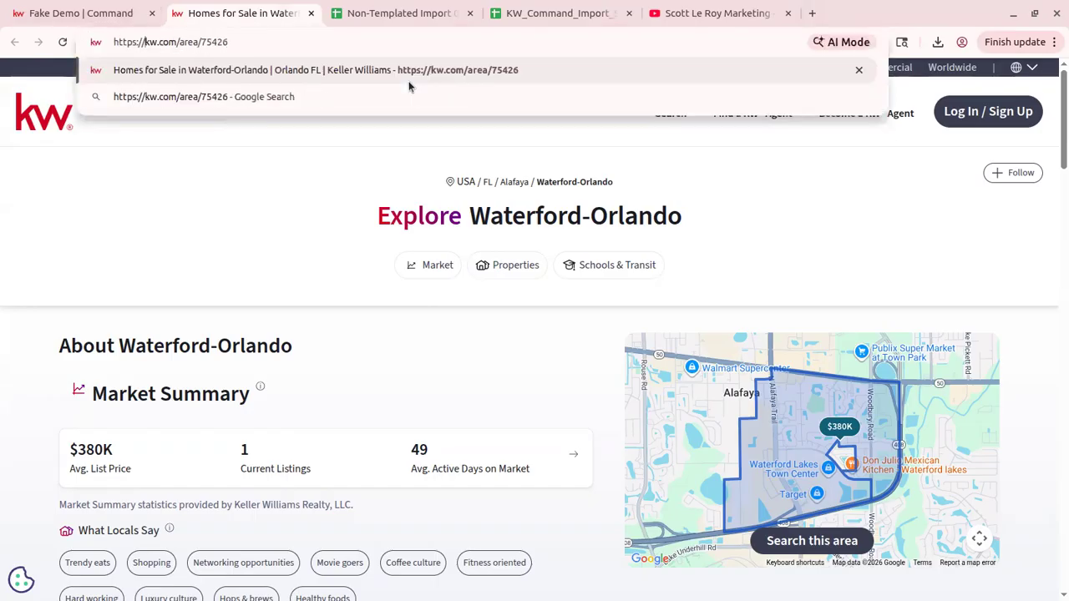
text(scottleroymarketing.)
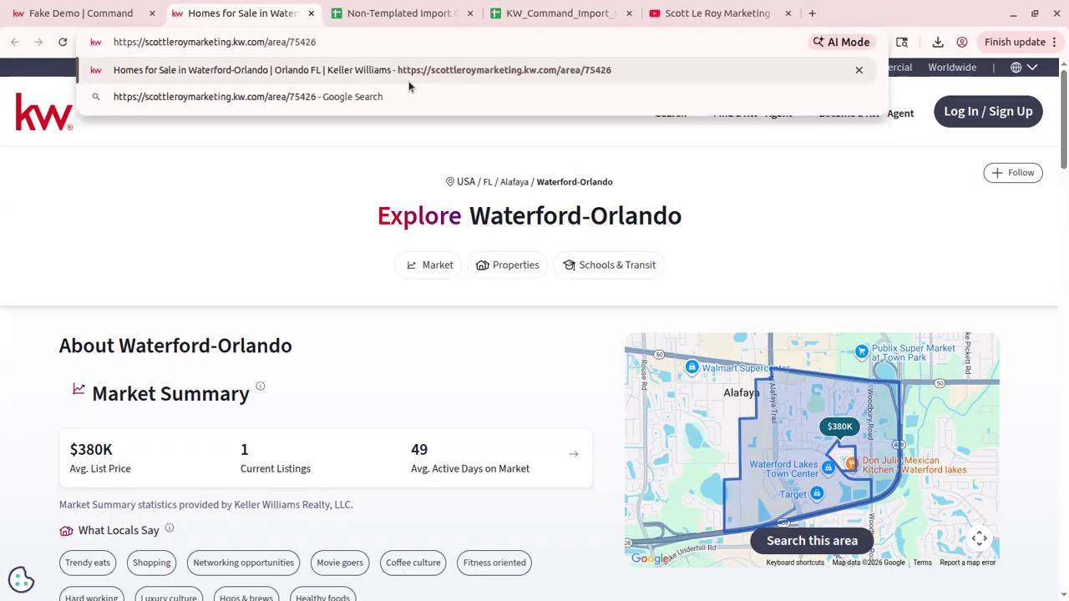
key(Return)
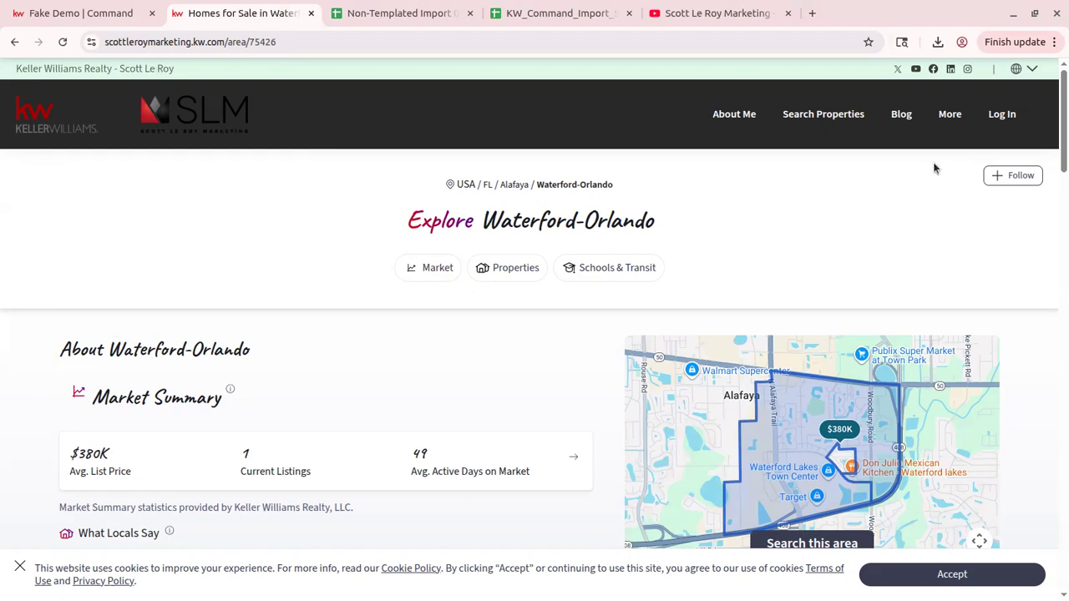
Look over the agent-branded Waterford-Orlando page, including its header, web address and market snapshot.
scroll(533, 166, down, 5)
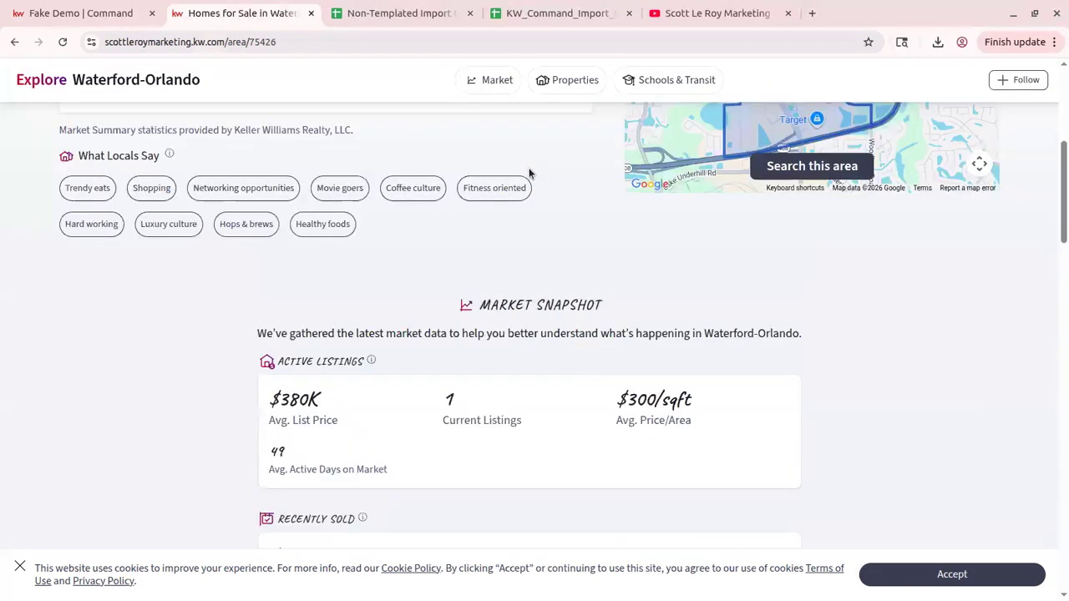
scroll(528, 168, up, 3)
scroll(529, 168, up, 2)
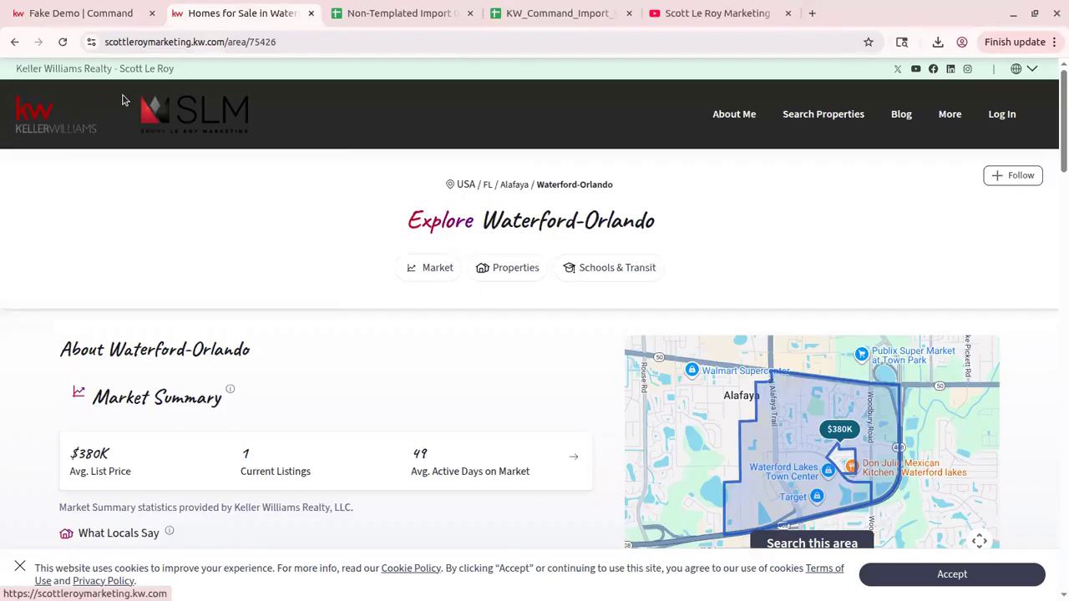
click(182, 47)
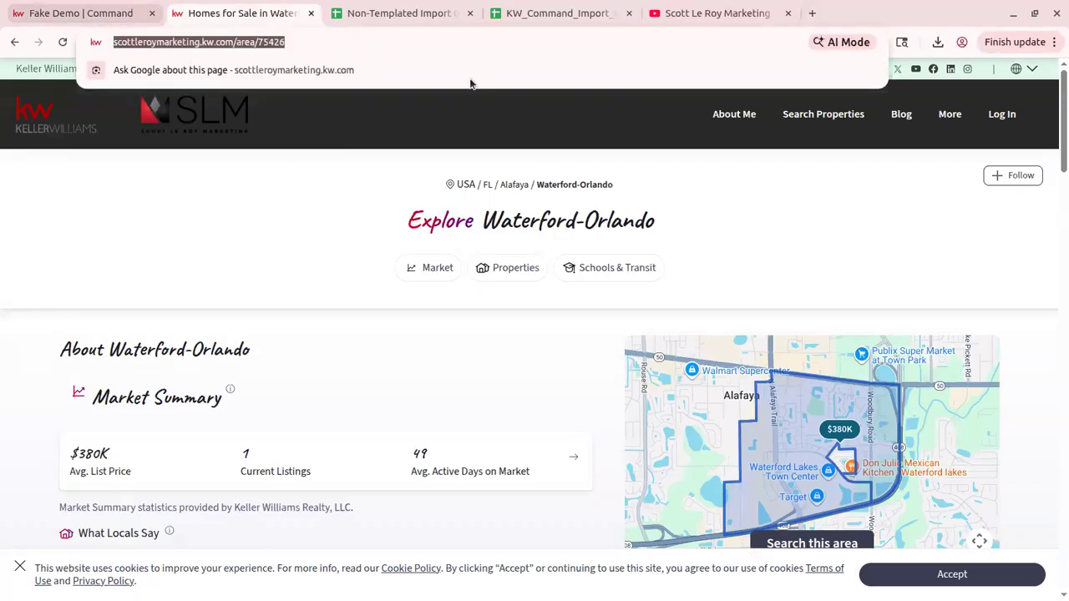
click(425, 339)
scroll(555, 298, down, 8)
scroll(553, 295, up, 8)
Return to the contact in Command, review the remaining profile details, and view the linked spouse's record before coming back.
click(60, 13)
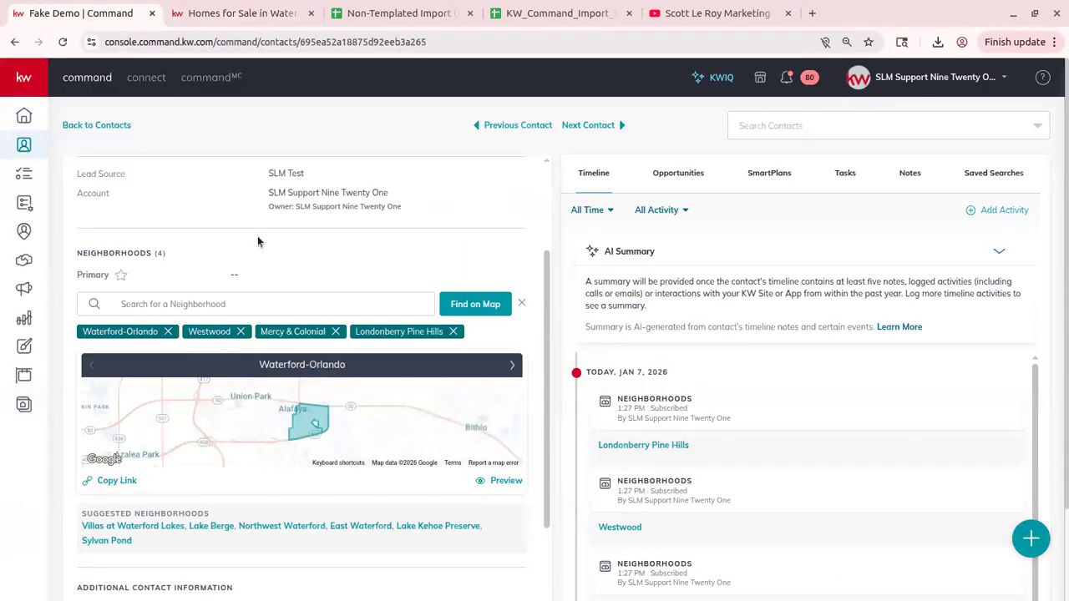
scroll(257, 242, down, 3)
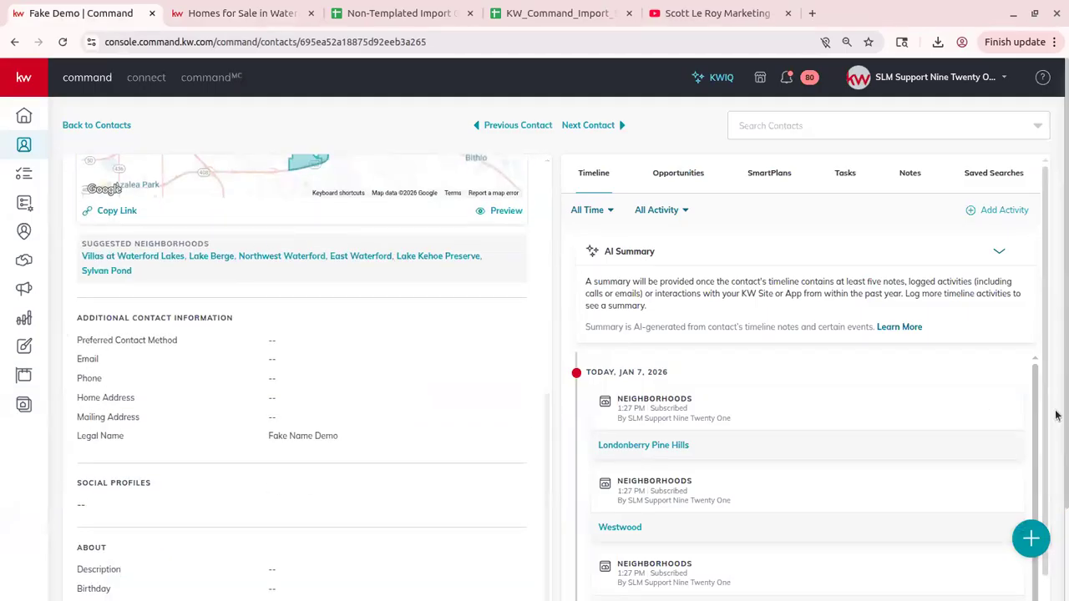
scroll(1056, 351, down, 2)
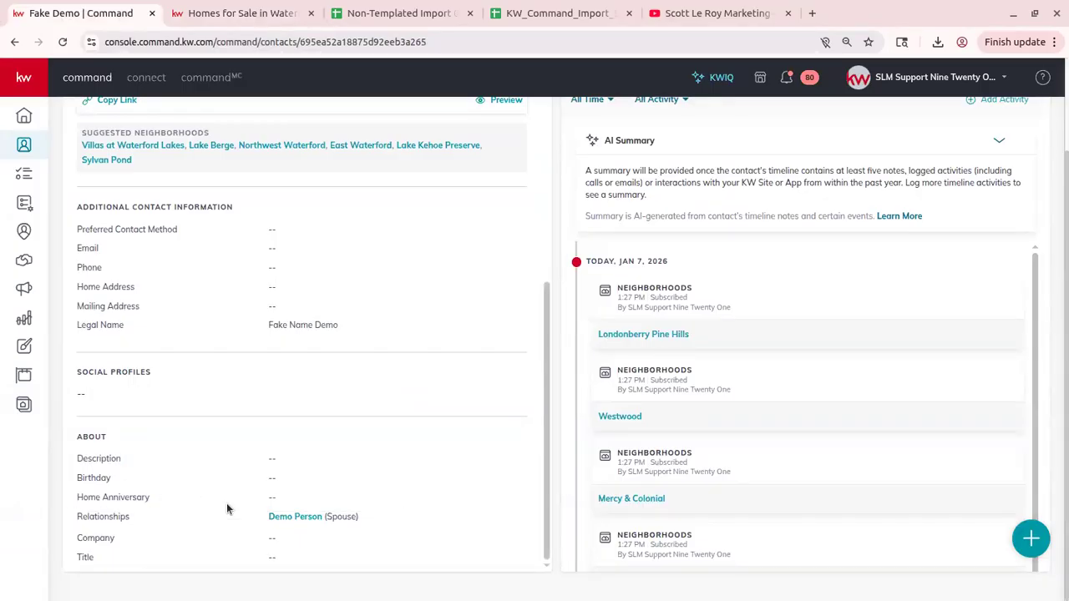
click(295, 516)
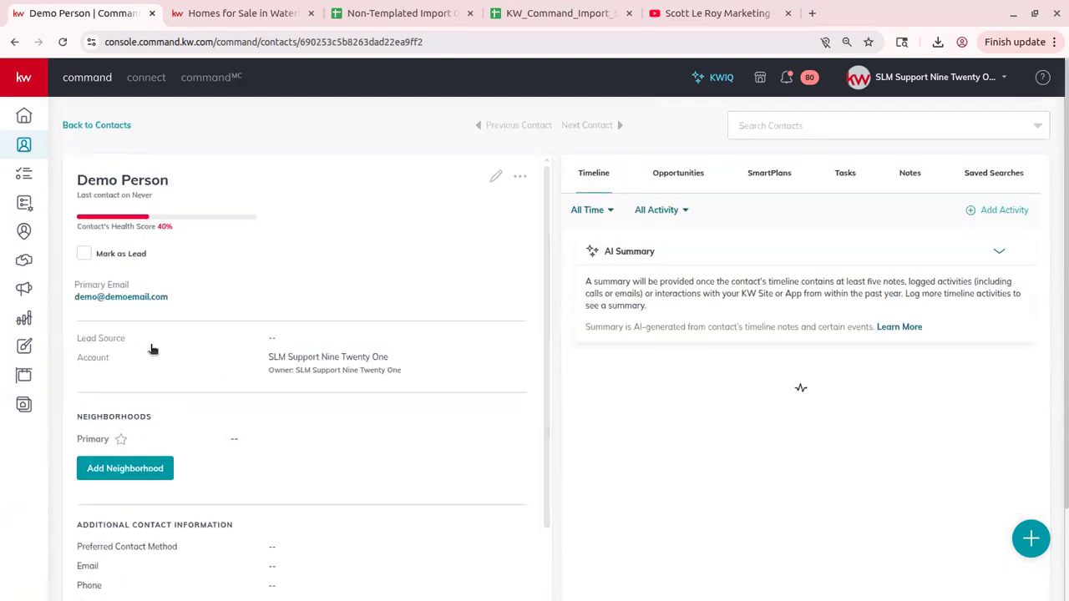
click(14, 42)
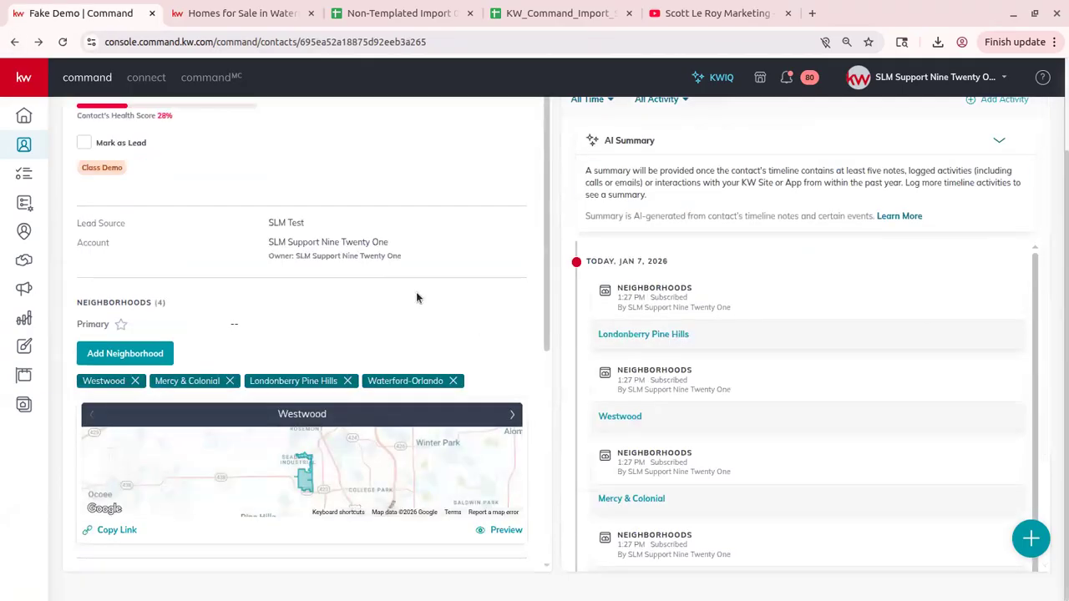
scroll(416, 291, up, 2)
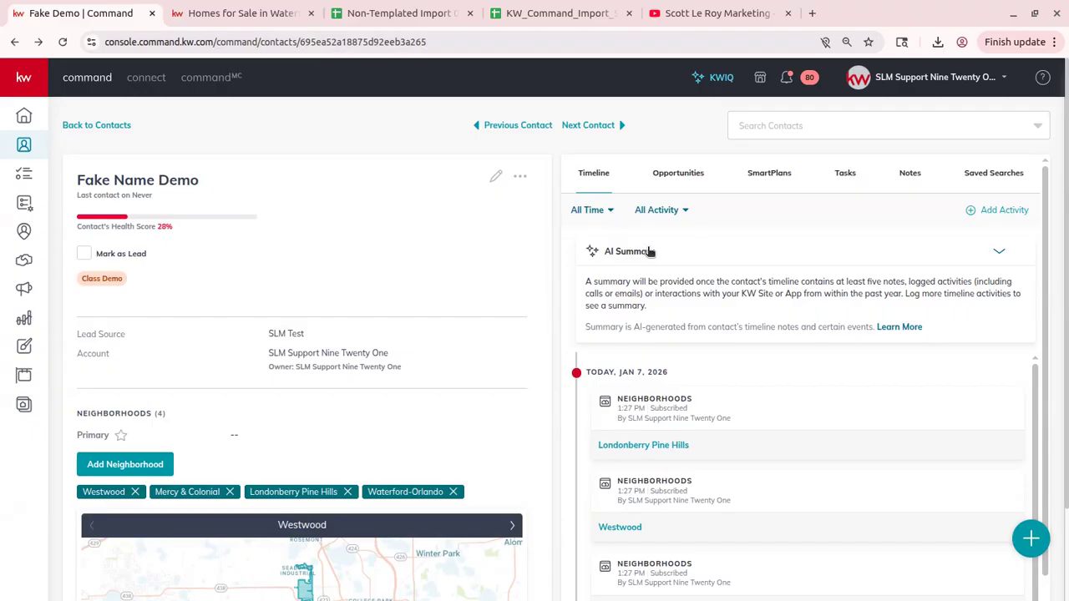
Examine the timeline's date-range choices, including Custom, and its activity-type filter options without changing either filter.
click(602, 212)
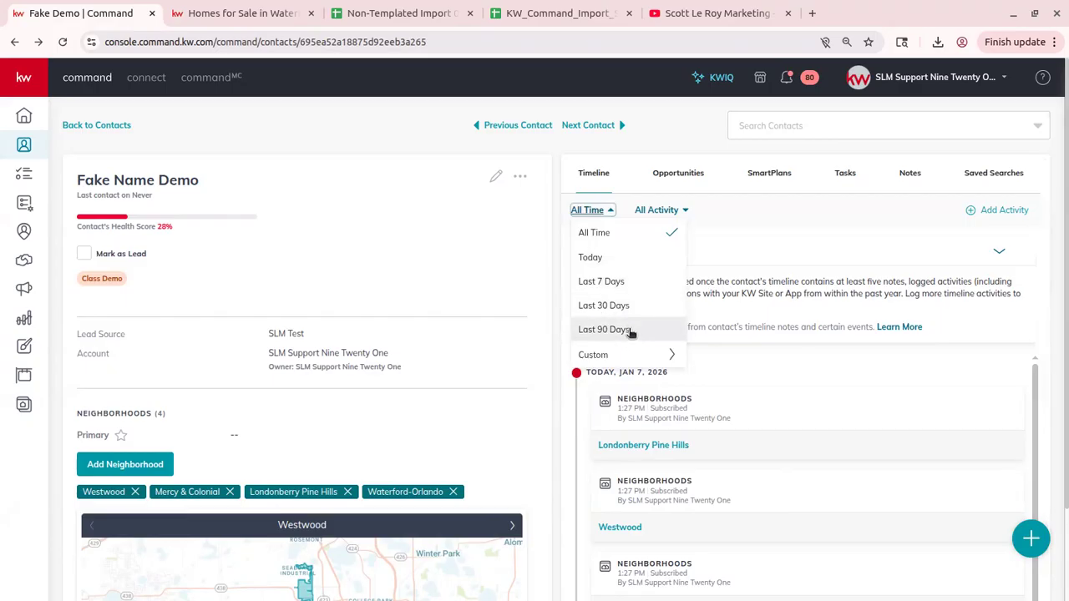
click(635, 359)
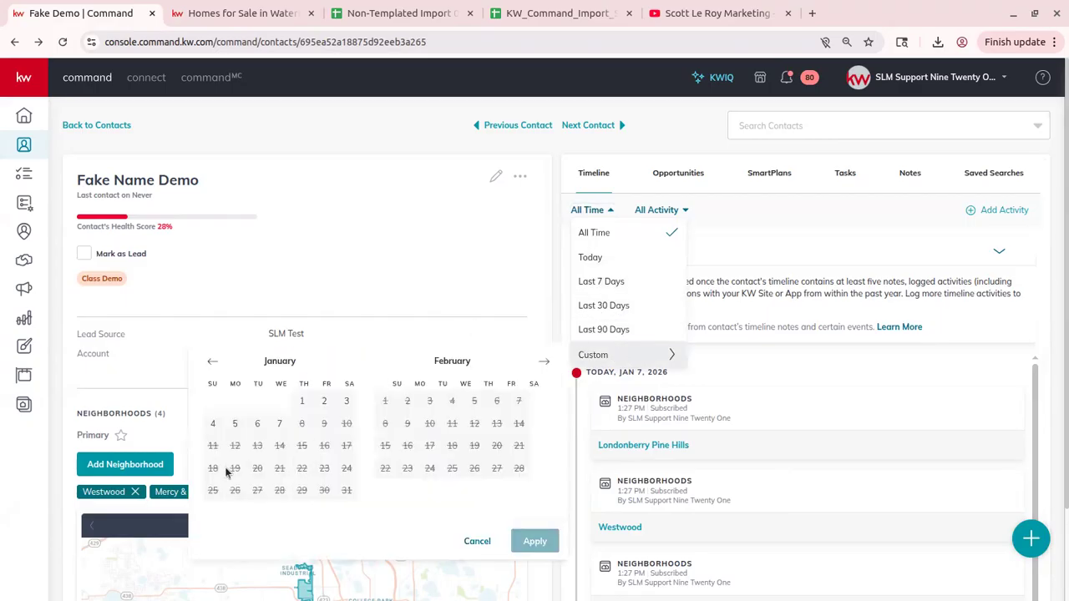
click(516, 254)
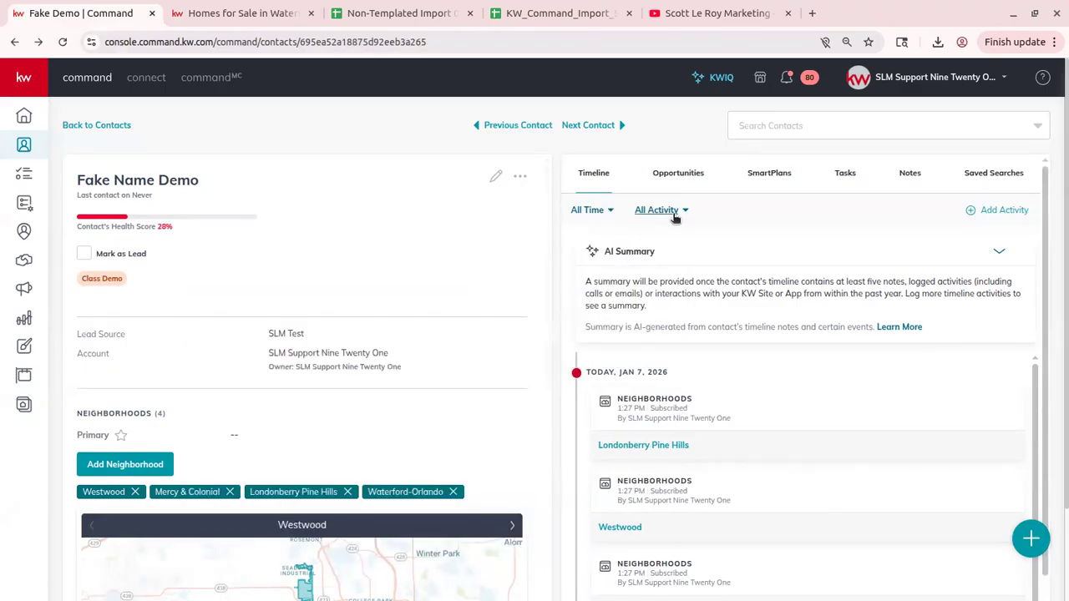
click(676, 218)
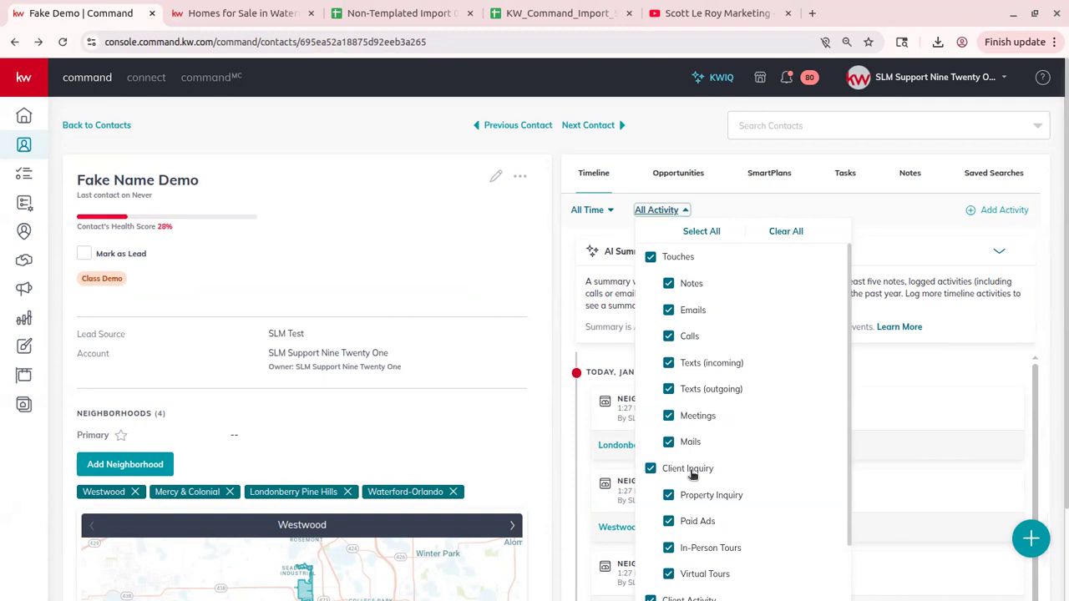
scroll(690, 492, down, 2)
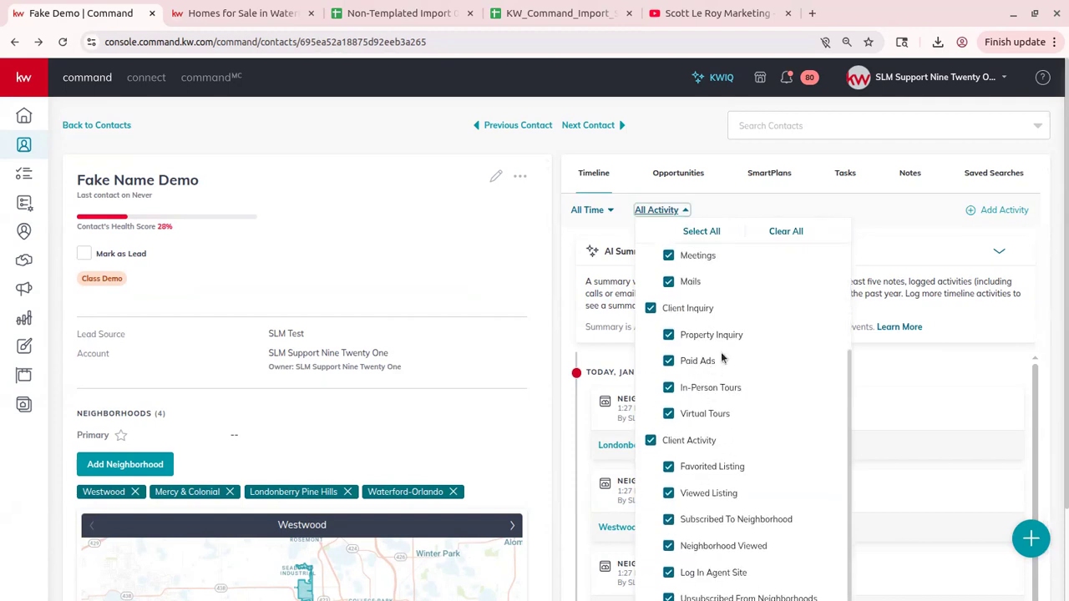
scroll(690, 367, down, 1)
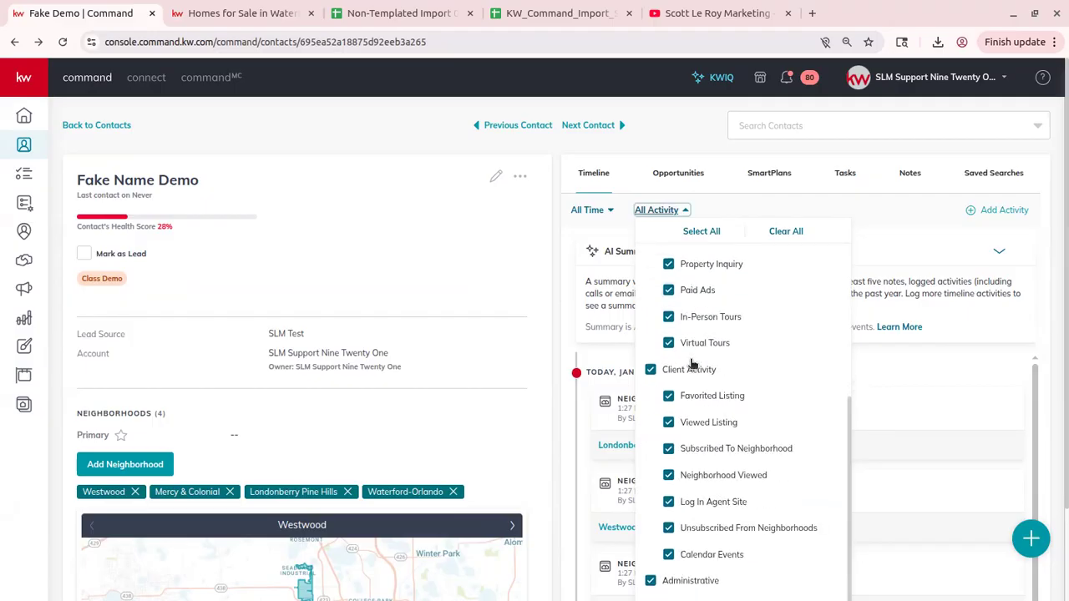
scroll(759, 431, down, 1)
scroll(808, 370, up, 3)
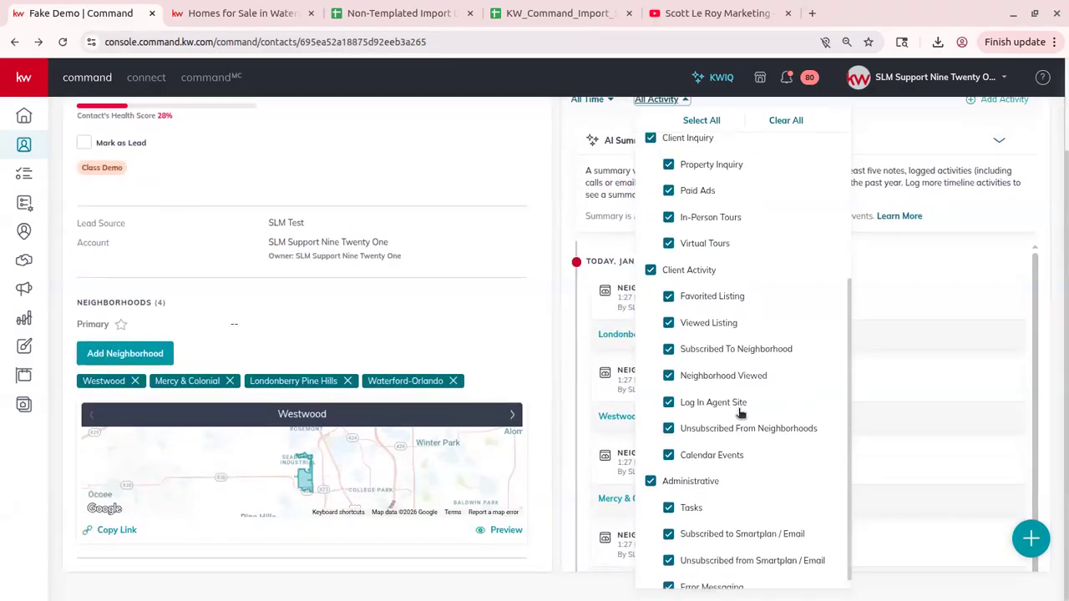
scroll(785, 345, up, 1)
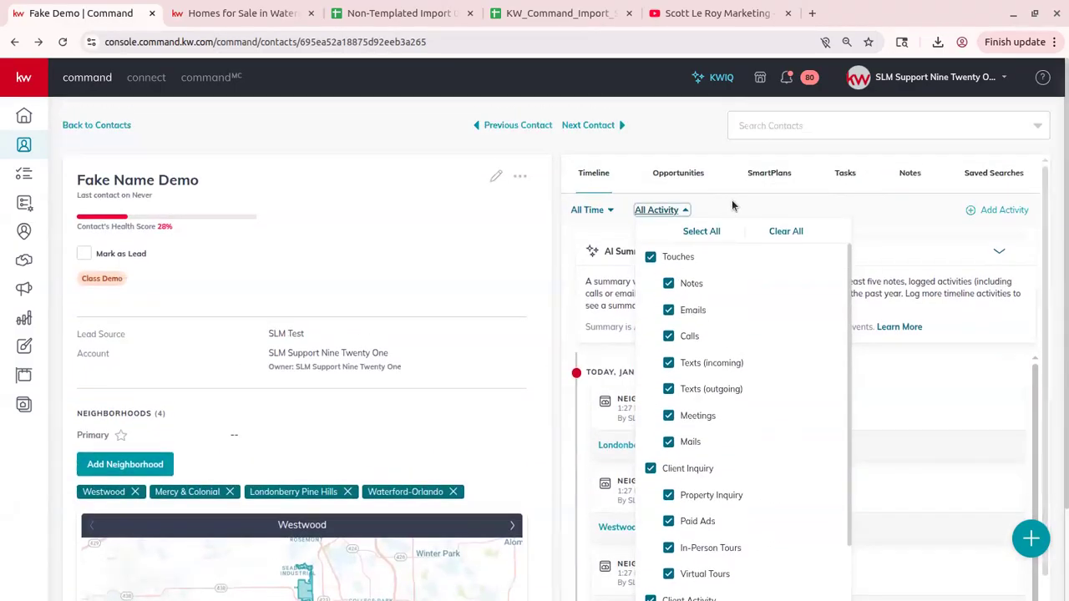
click(732, 203)
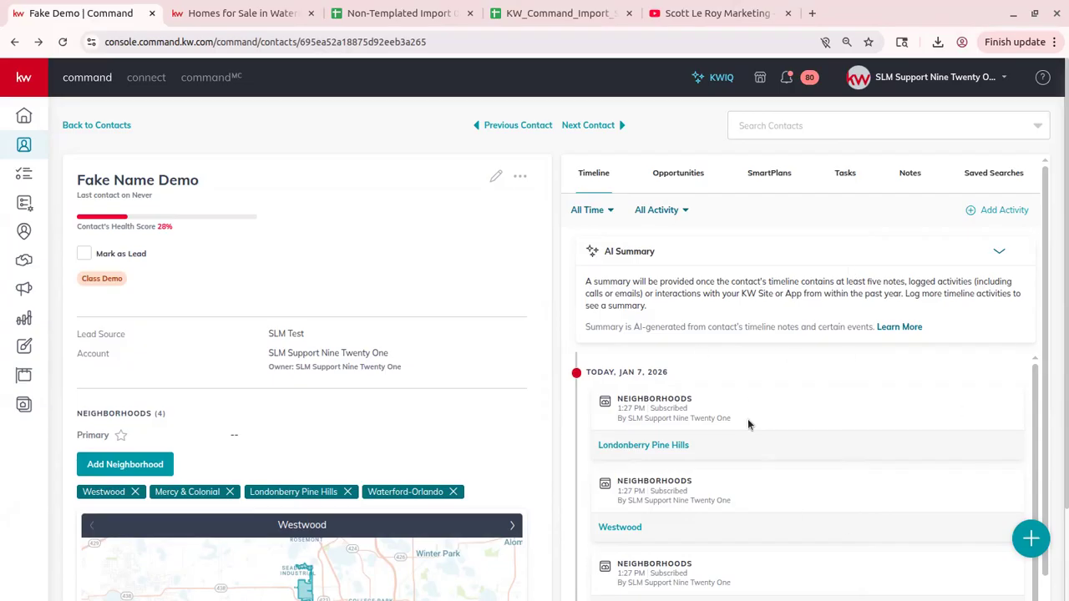
Read through the contact's timeline entries to the end of the timeline.
scroll(747, 418, down, 1)
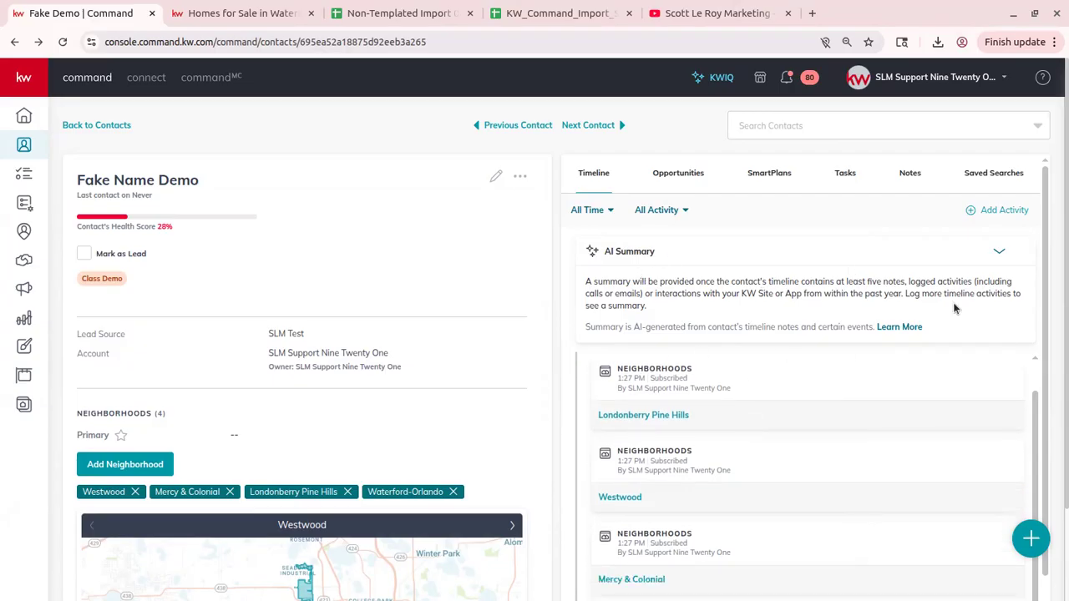
scroll(745, 443, down, 2)
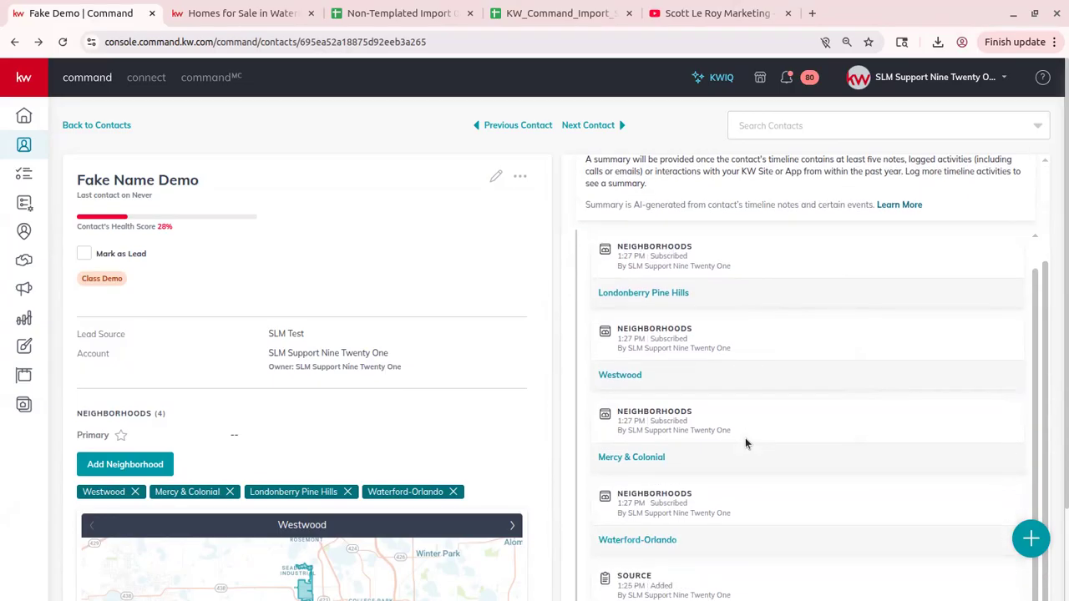
scroll(960, 233, down, 2)
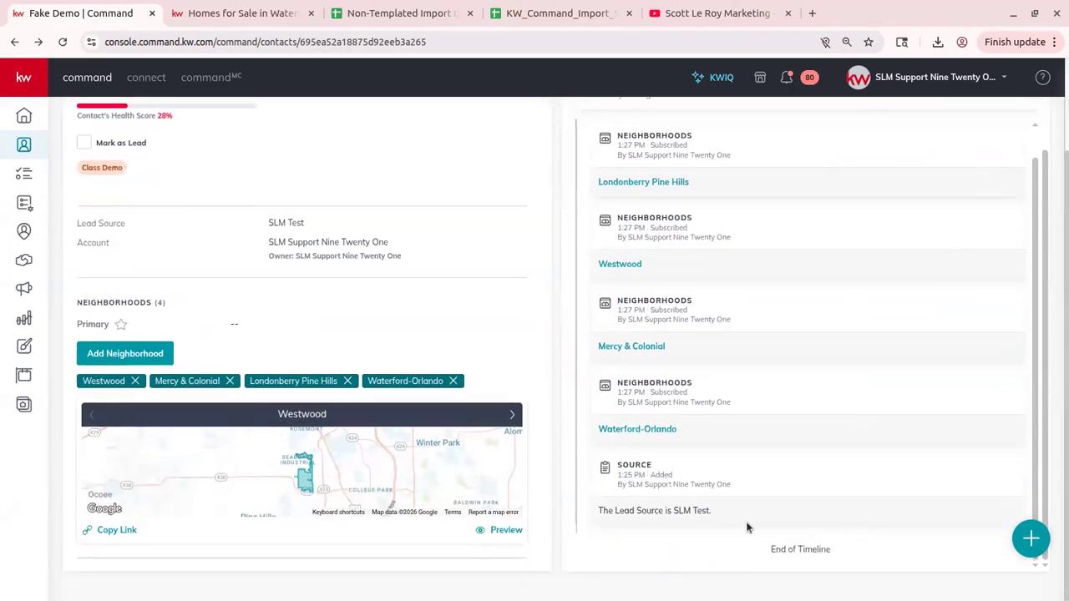
scroll(830, 468, up, 3)
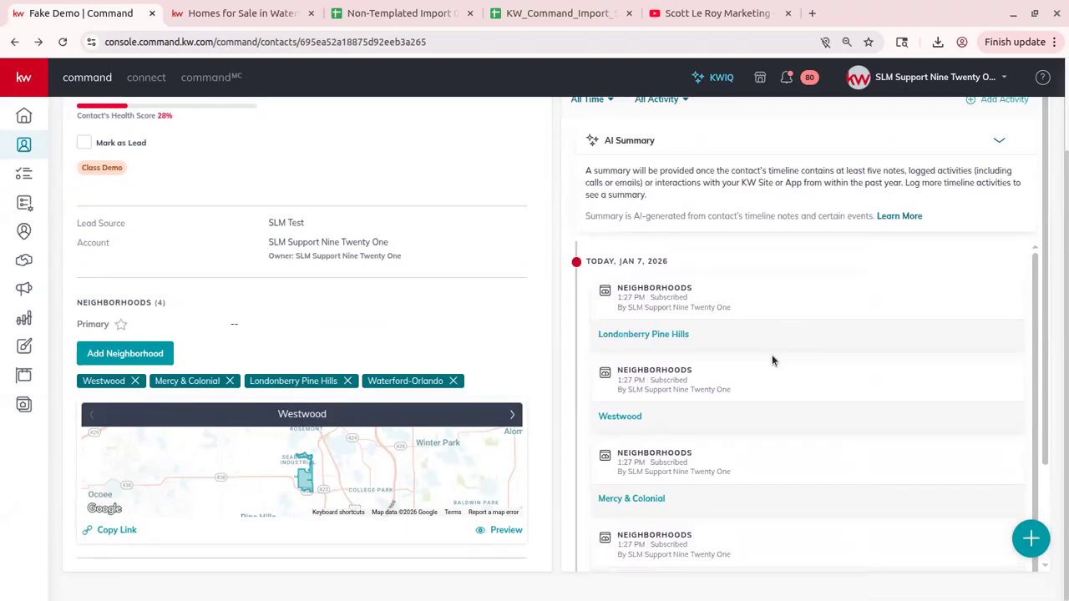
scroll(772, 361, up, 2)
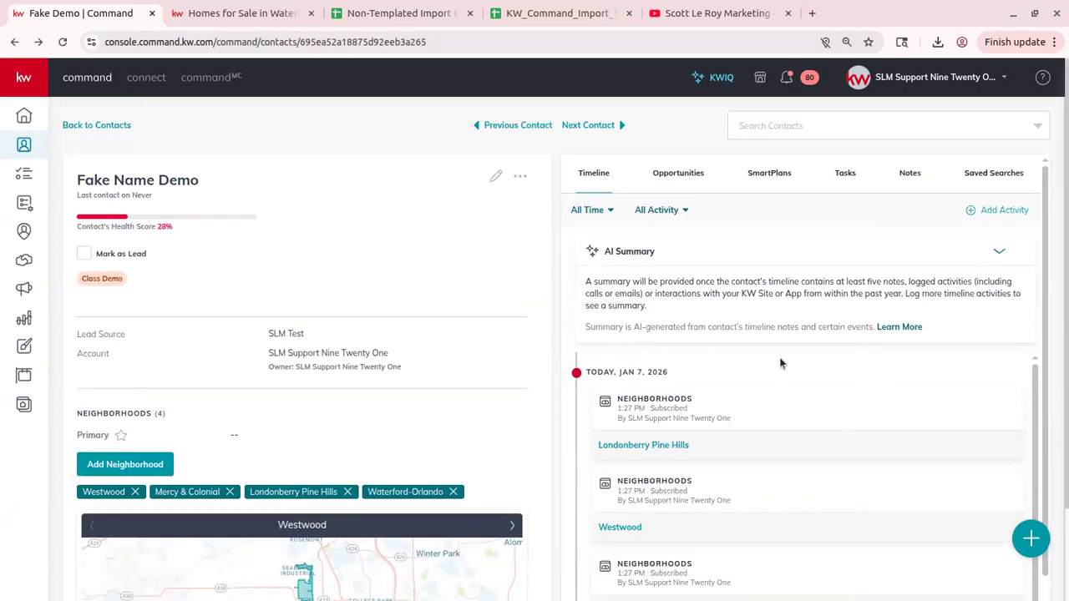
Log an Email activity on the contact's timeline with subject "Thanks for Reaching Out!" and body "Thank you for reaching out!".
click(980, 216)
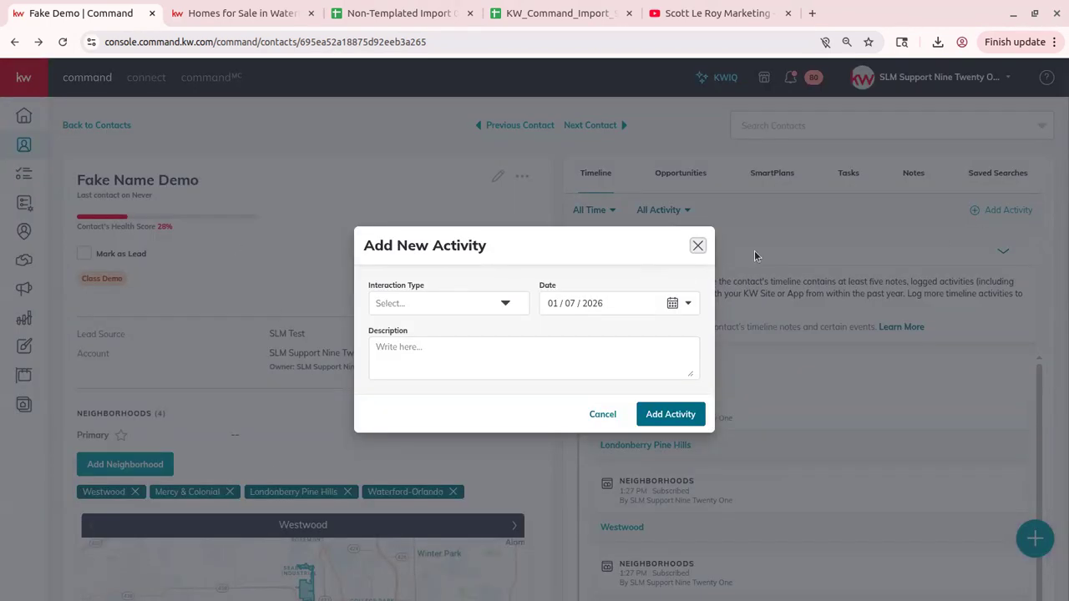
click(411, 302)
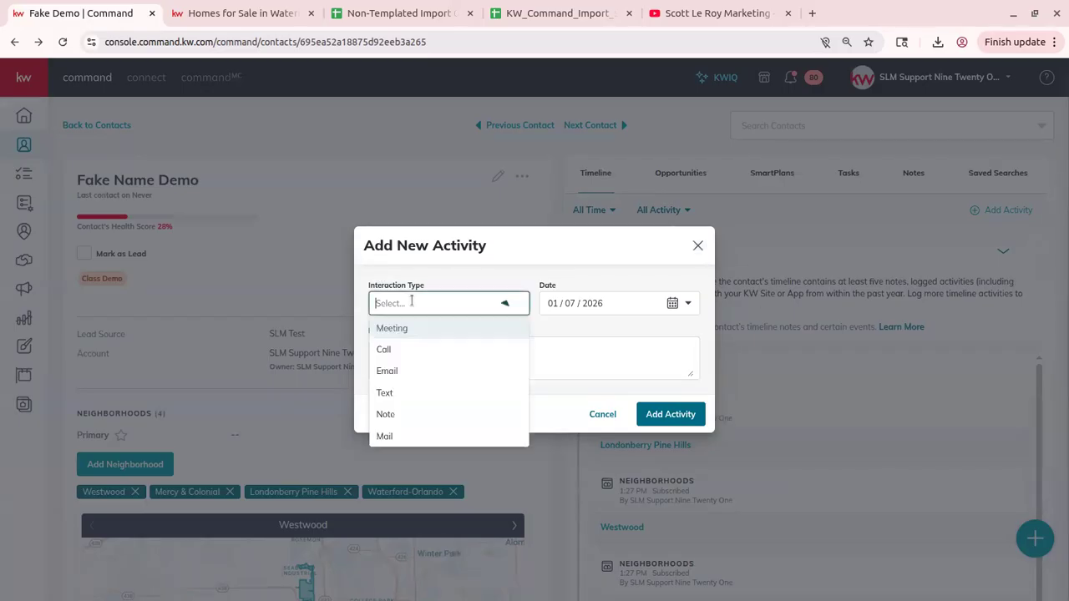
click(403, 370)
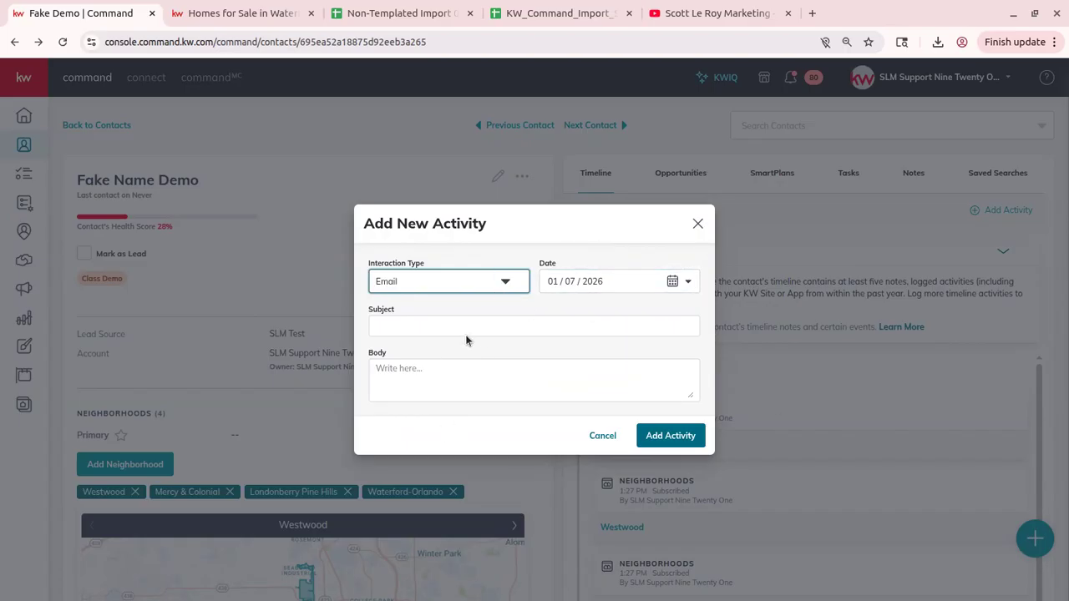
click(492, 329)
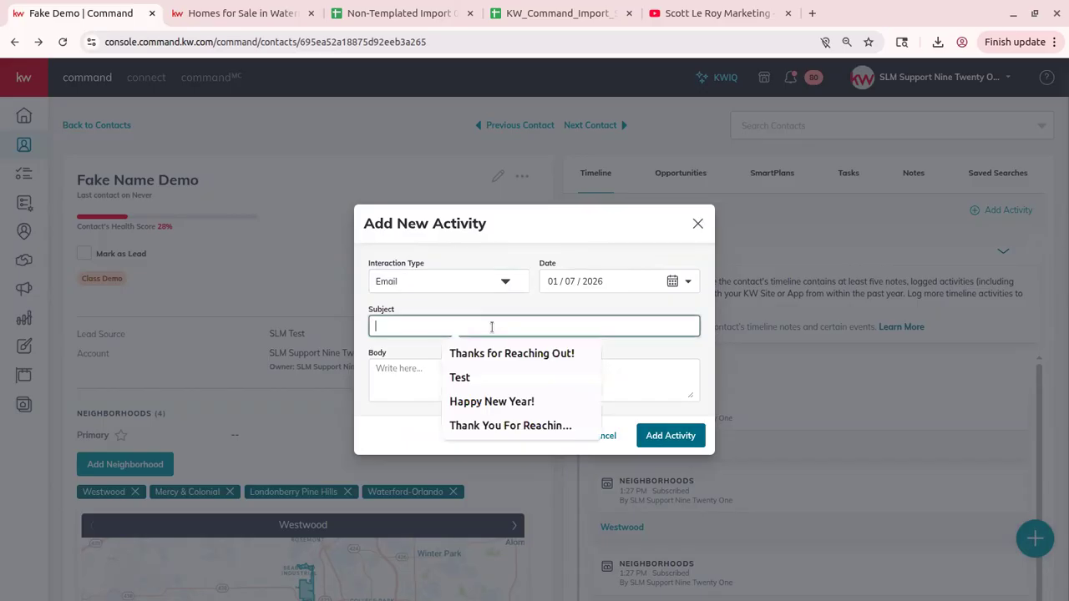
click(484, 359)
click(415, 377)
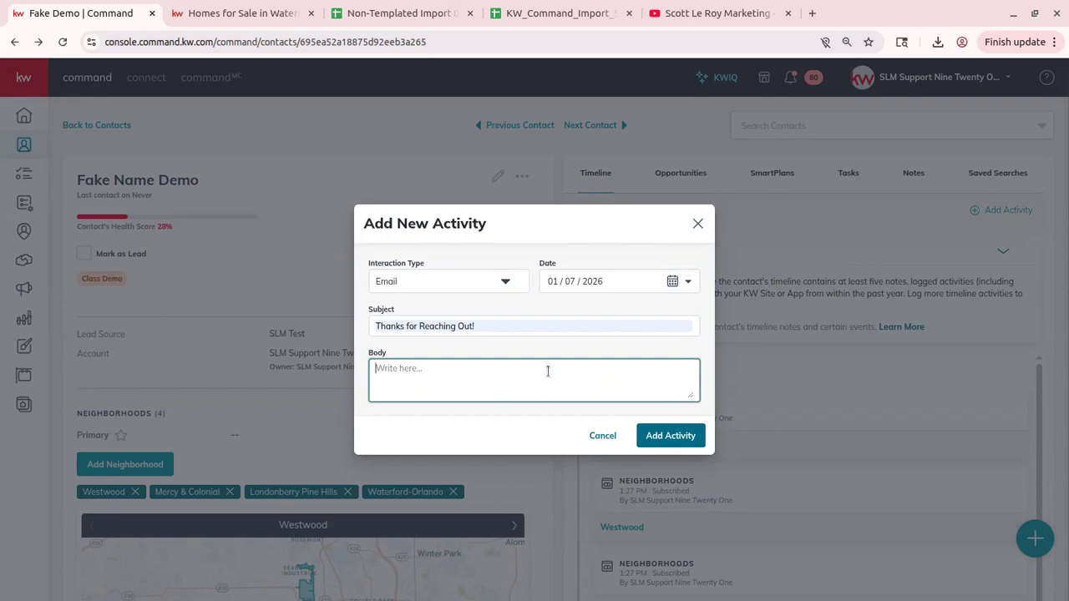
text(Thank you for reaching out!)
click(660, 432)
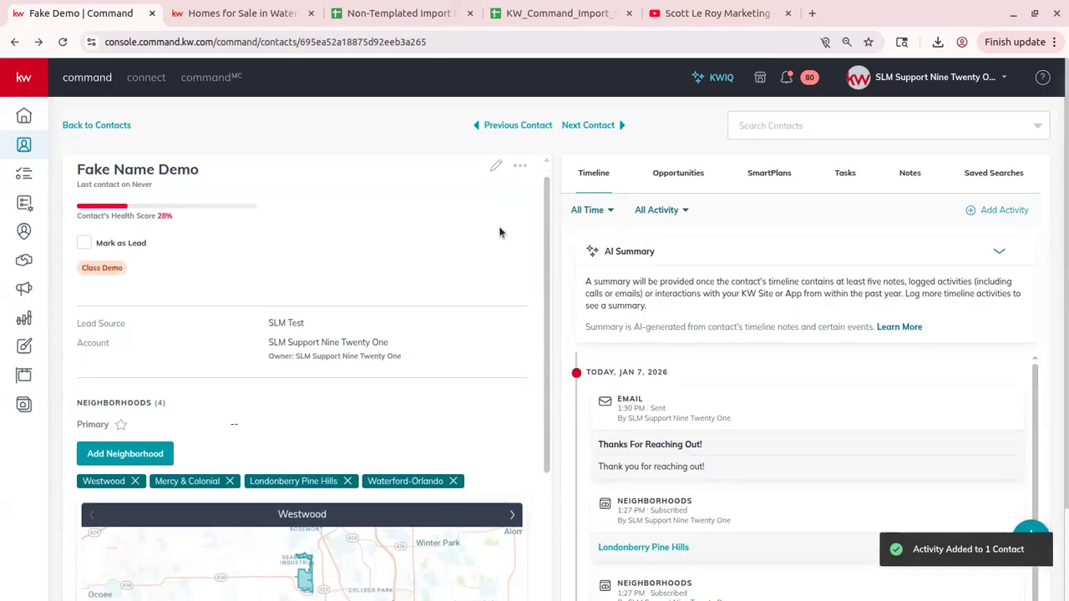
Review the contact's updated timeline and opportunities, including the Create Opportunity form, and close the form without creating anything.
scroll(504, 234, down, 1)
scroll(394, 132, down, 1)
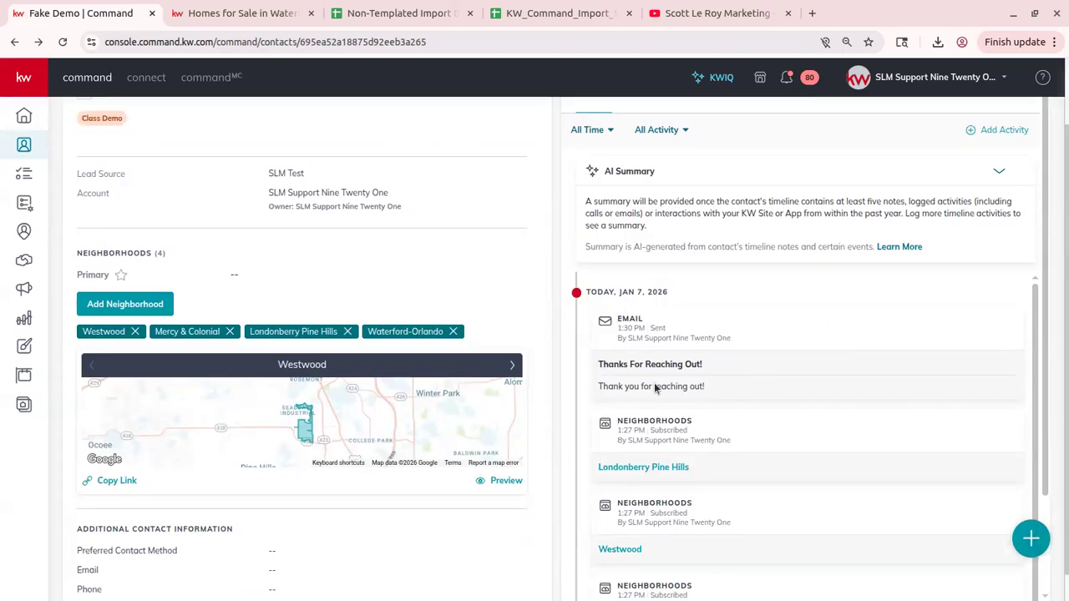
scroll(960, 347, up, 1)
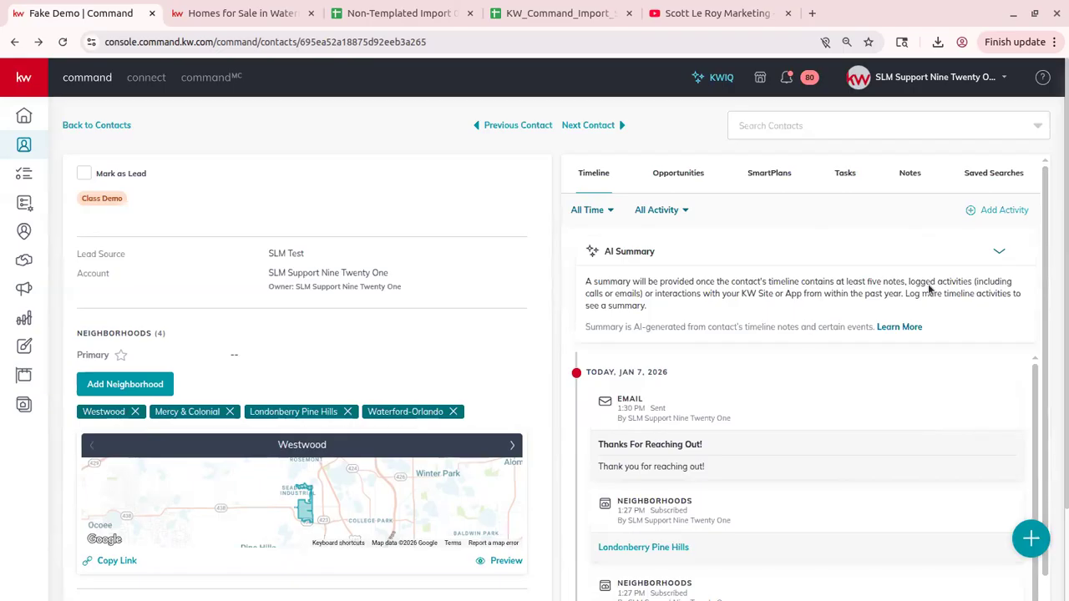
click(677, 186)
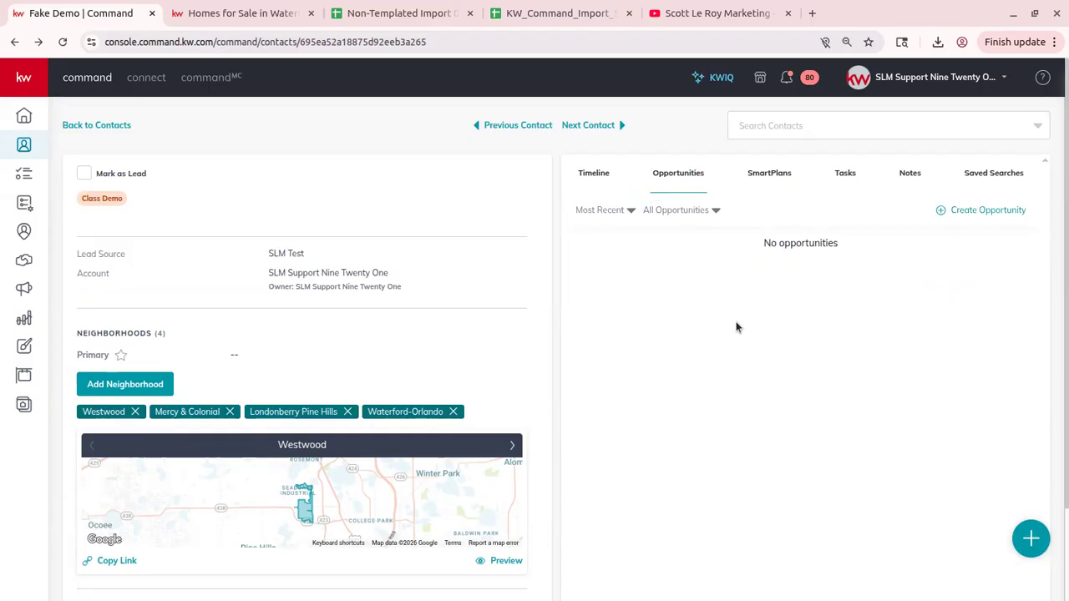
scroll(511, 348, up, 1)
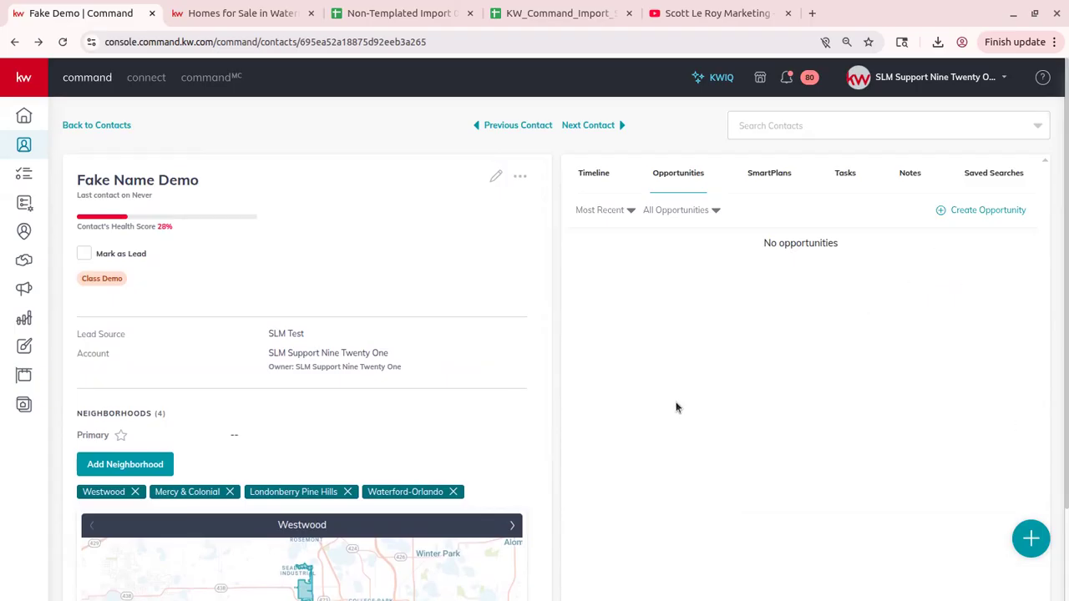
click(974, 215)
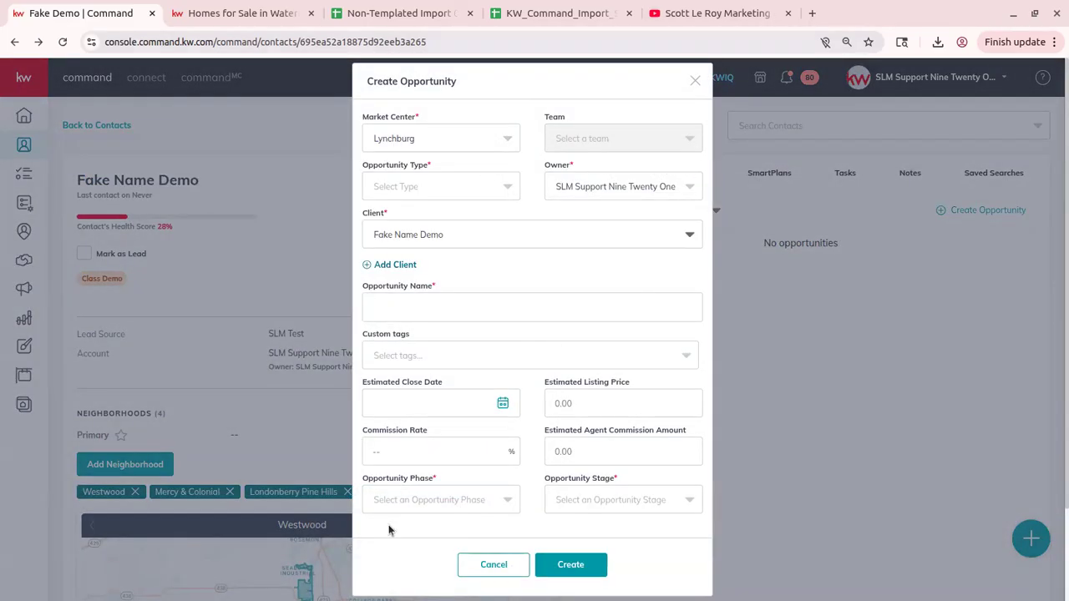
click(696, 81)
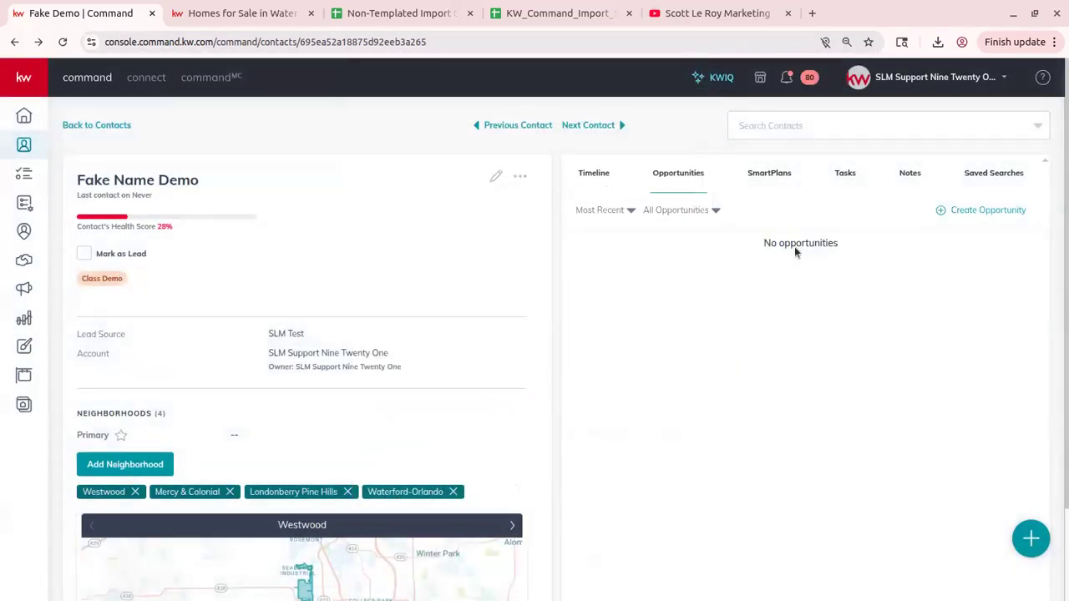
Try to add the contact to the Test SmartPlan.
click(770, 177)
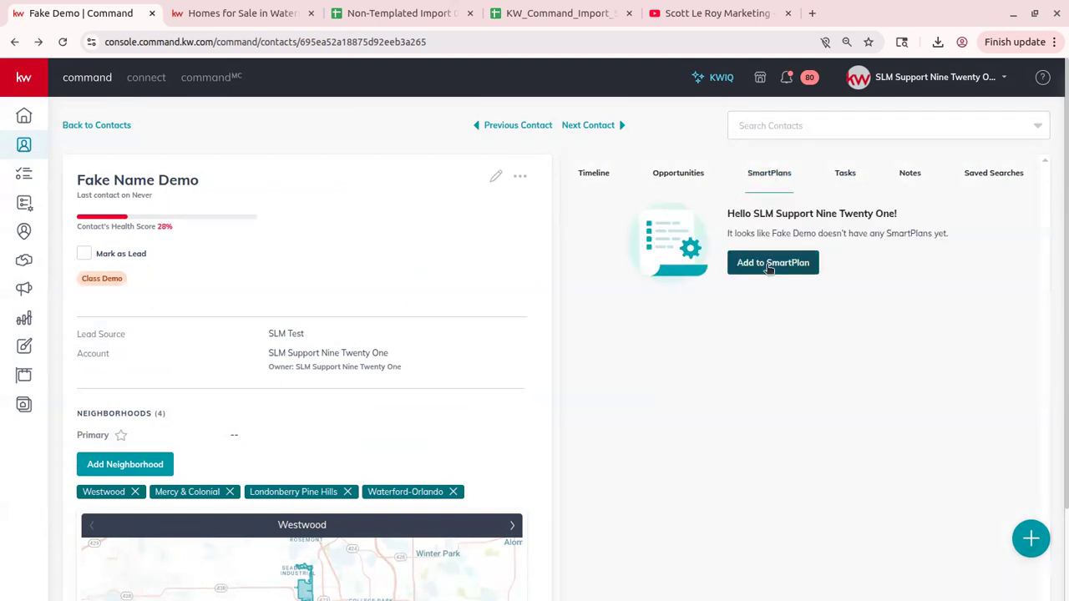
click(767, 267)
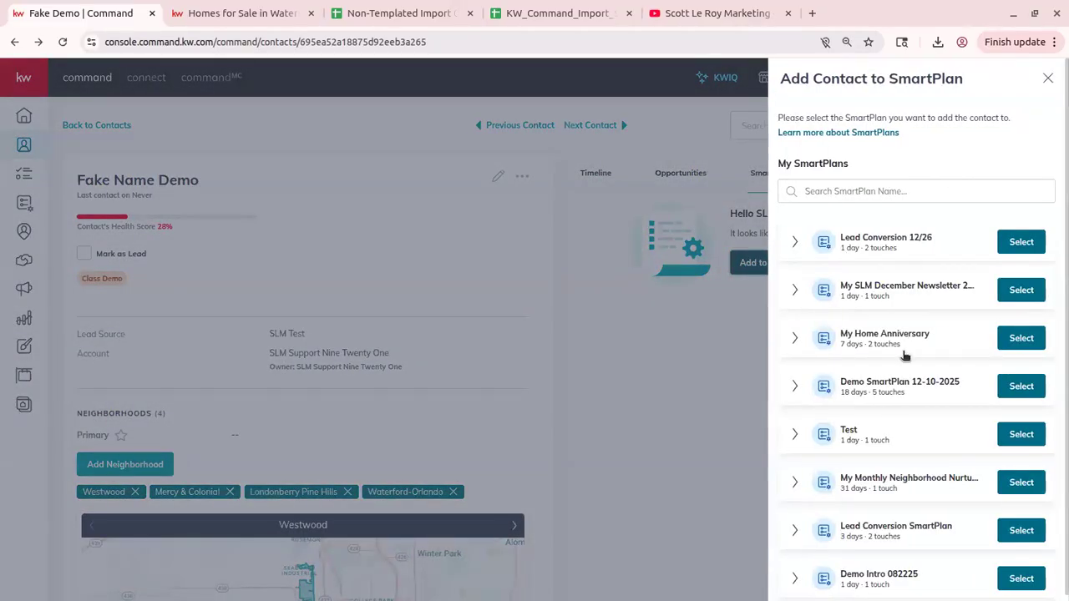
click(1032, 431)
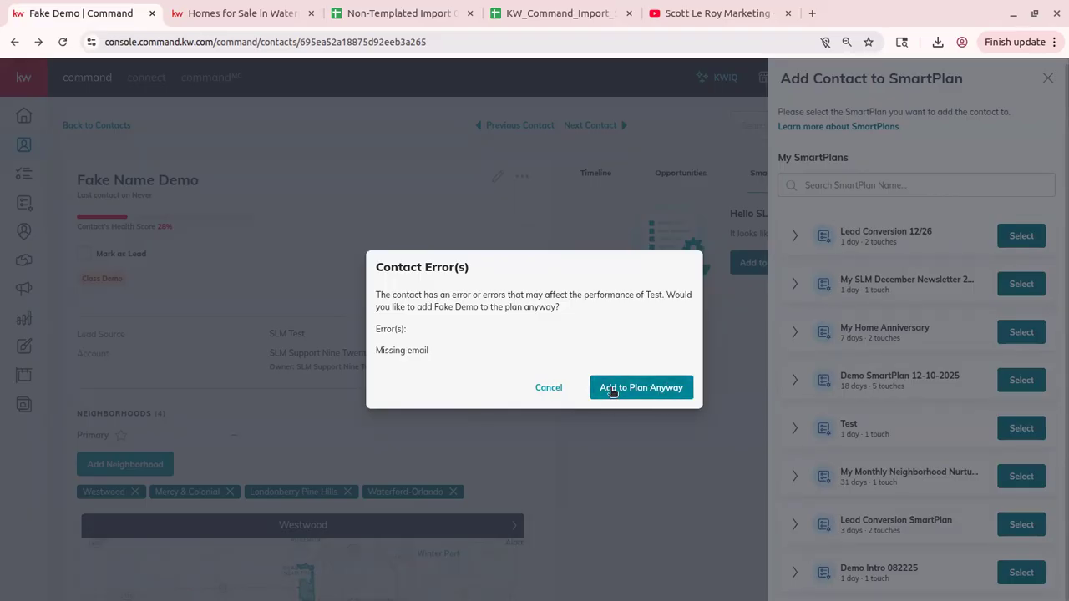
click(549, 388)
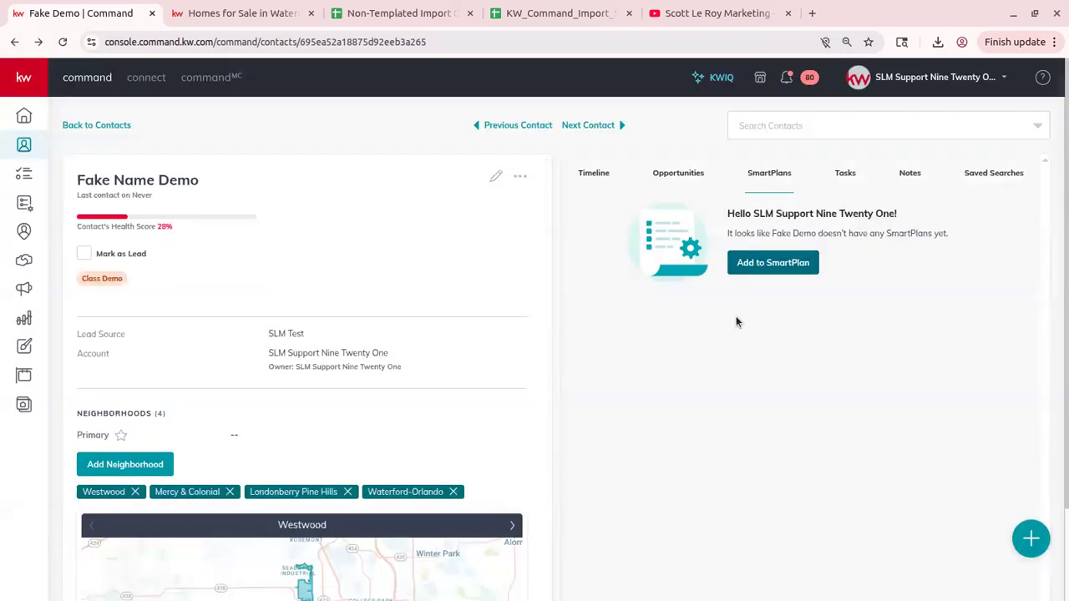
Look through the contact's tasks, notes and saved searches.
click(849, 178)
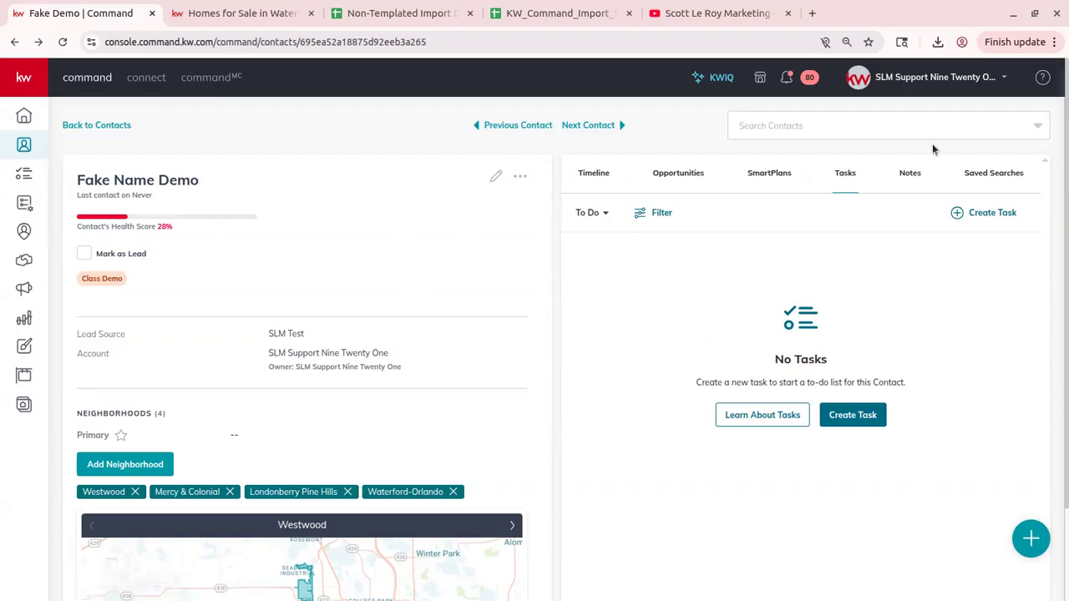
click(908, 170)
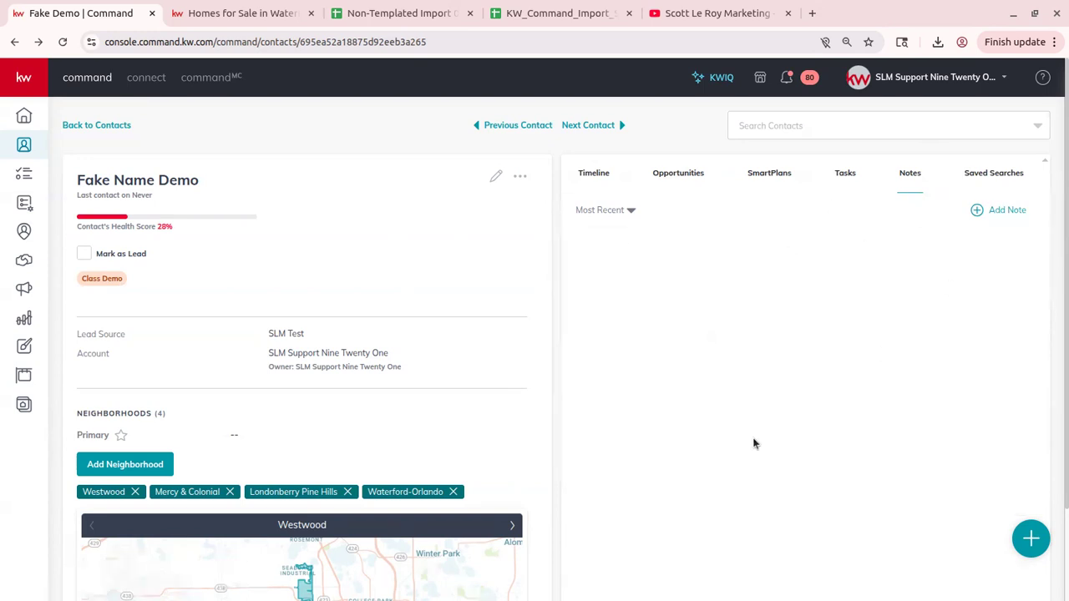
click(999, 177)
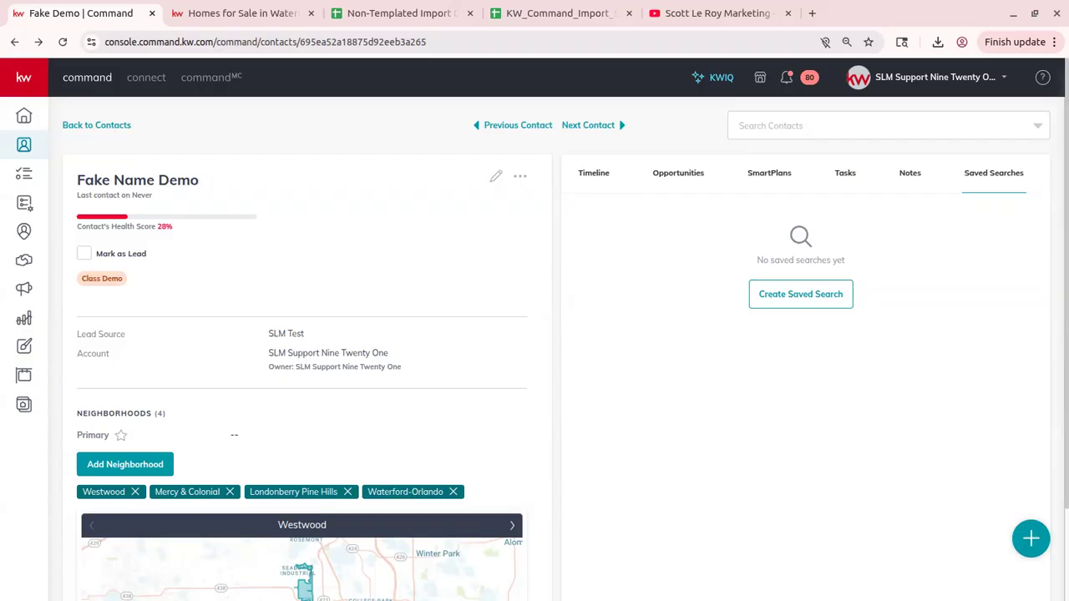
Return to the contacts list, select all listed contacts, and check the available page-size choices without changing them.
click(79, 124)
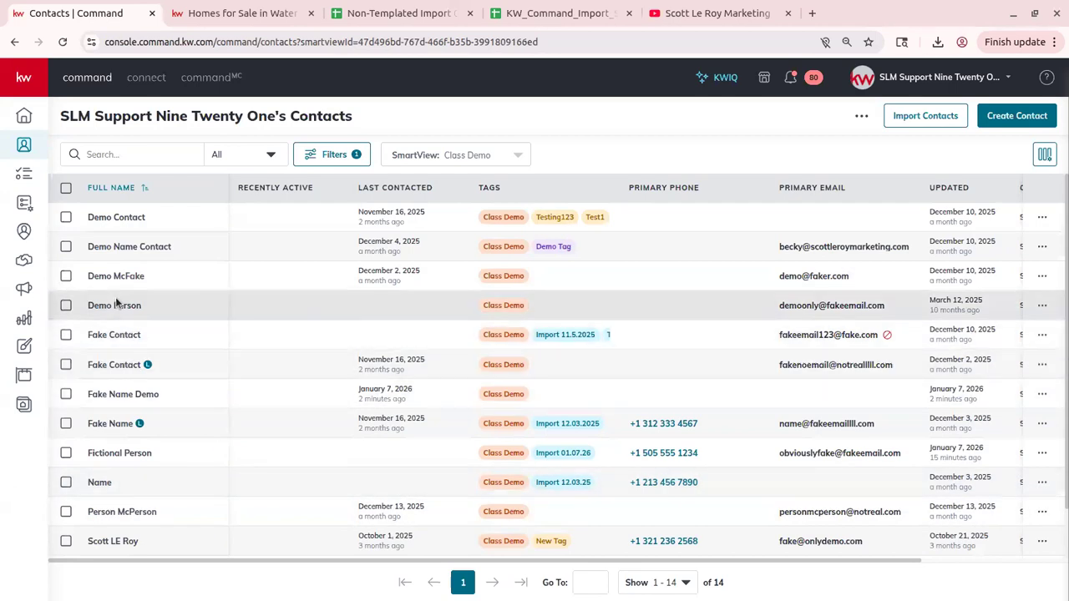
click(66, 192)
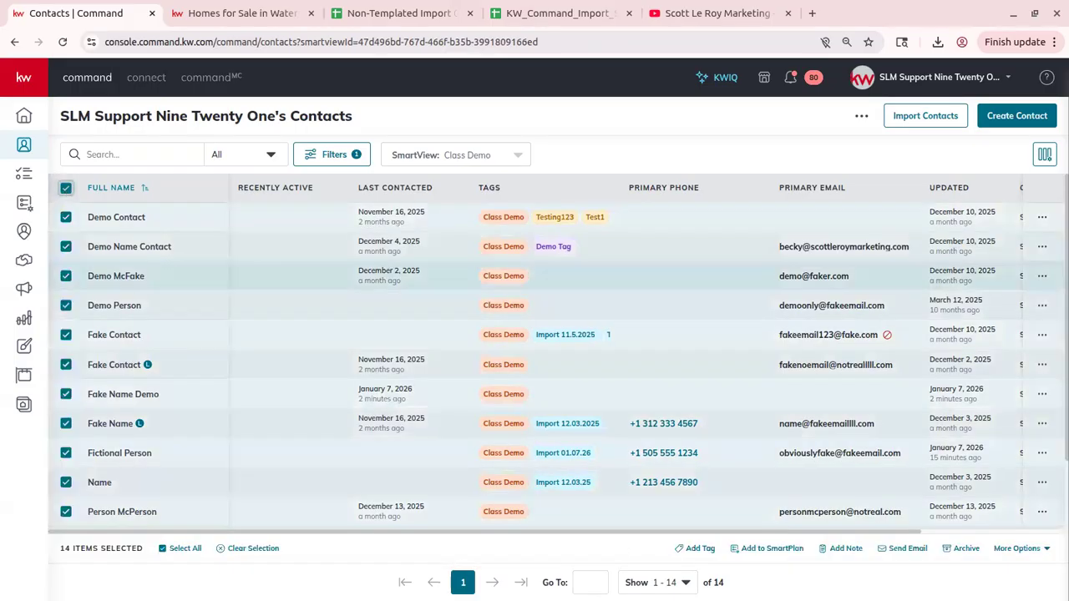
click(654, 582)
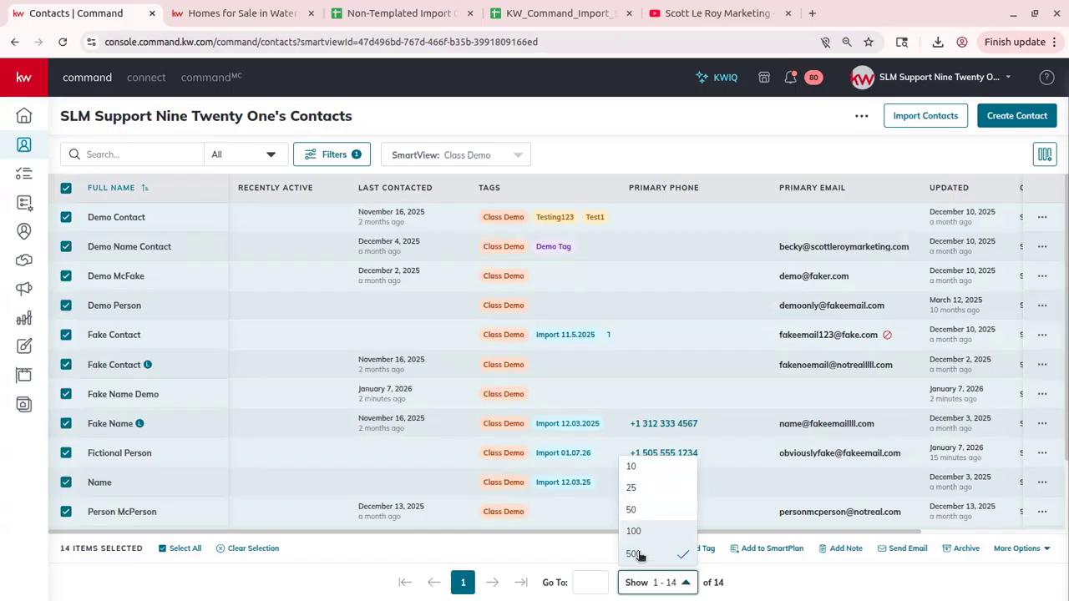
click(785, 584)
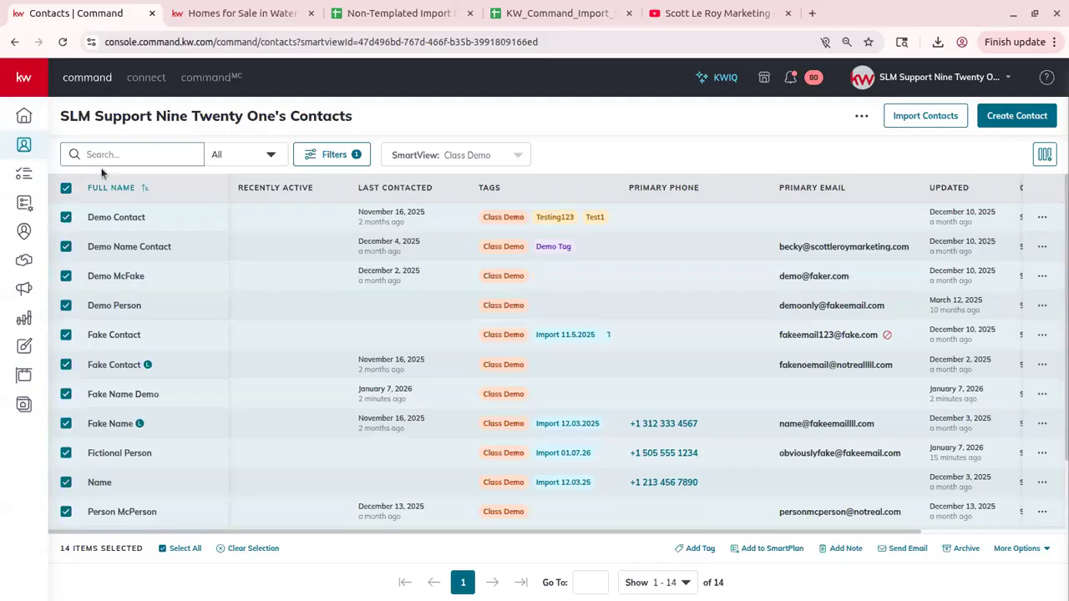
scroll(212, 403, down, 2)
scroll(212, 403, up, 2)
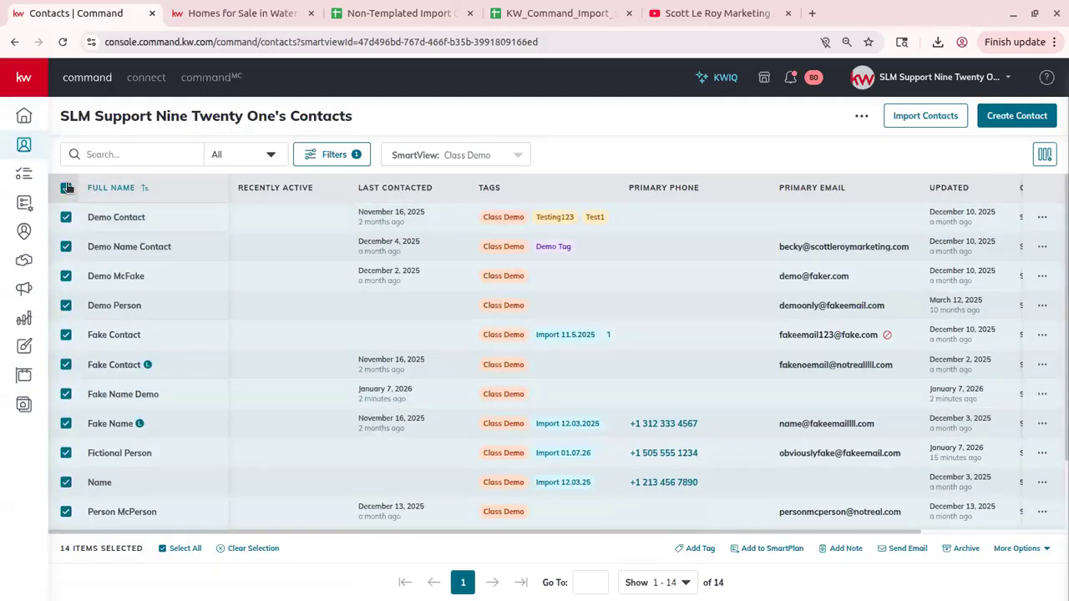
Deselect the first and fourth contacts in the list and select both again.
click(65, 217)
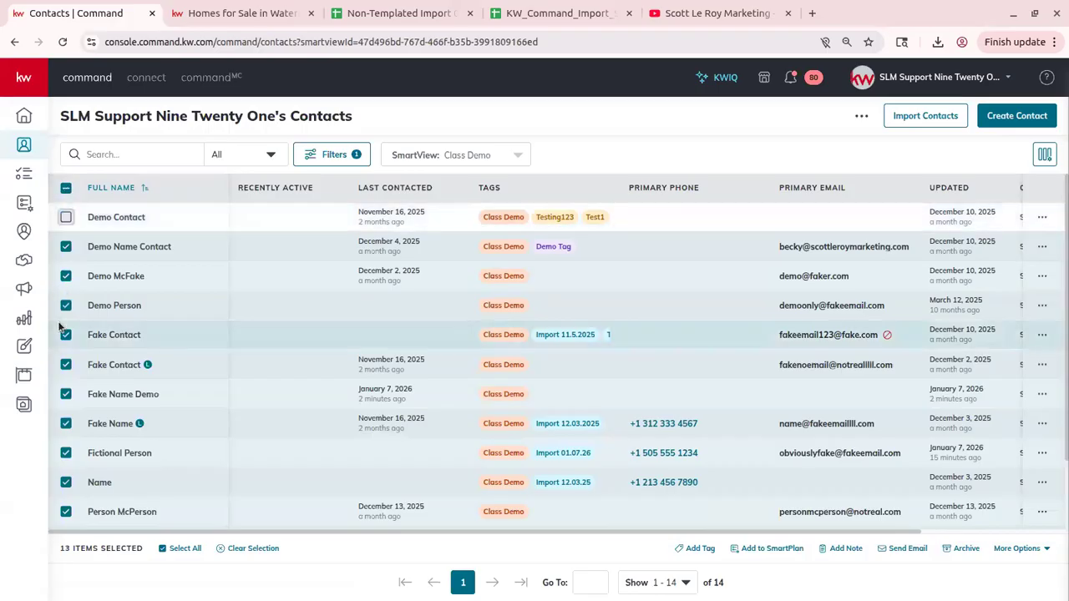
click(65, 305)
click(65, 217)
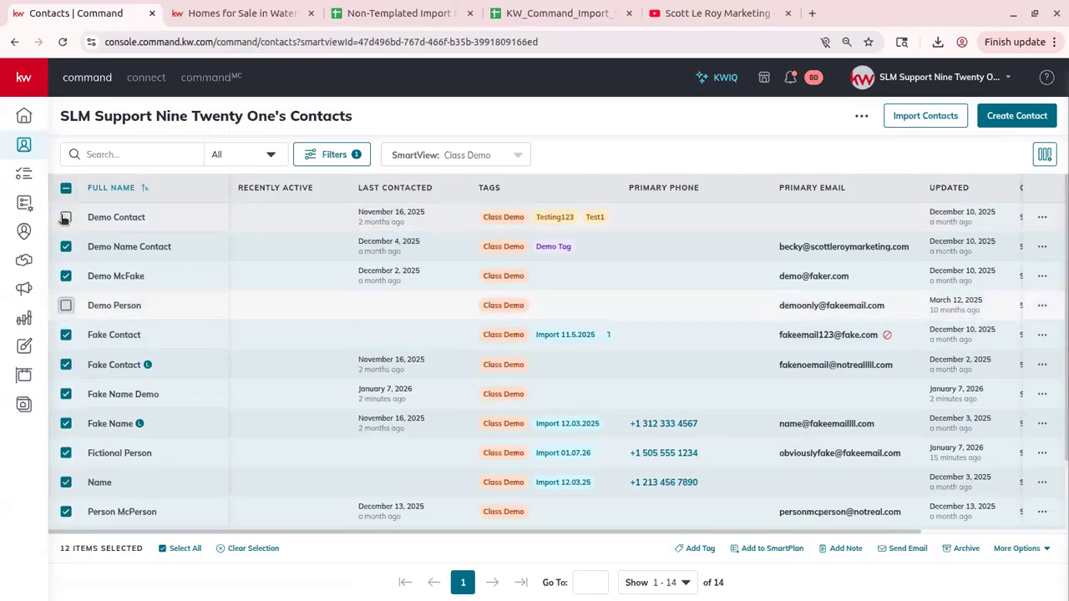
click(66, 305)
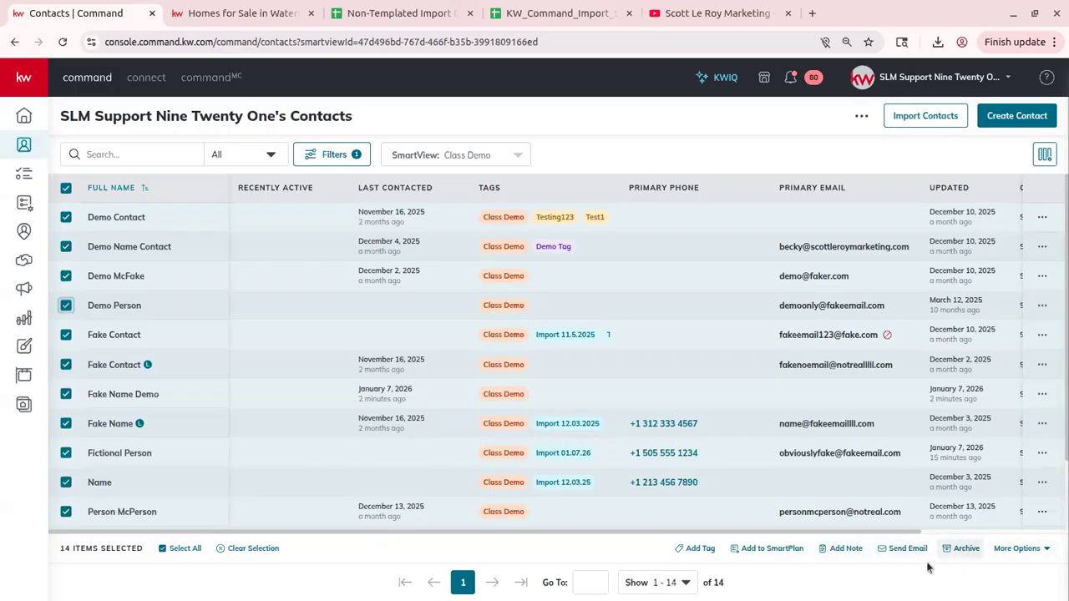
Examine the additional bulk actions for the selected contacts, clear the selection, and view the first contact's individual actions.
click(1023, 550)
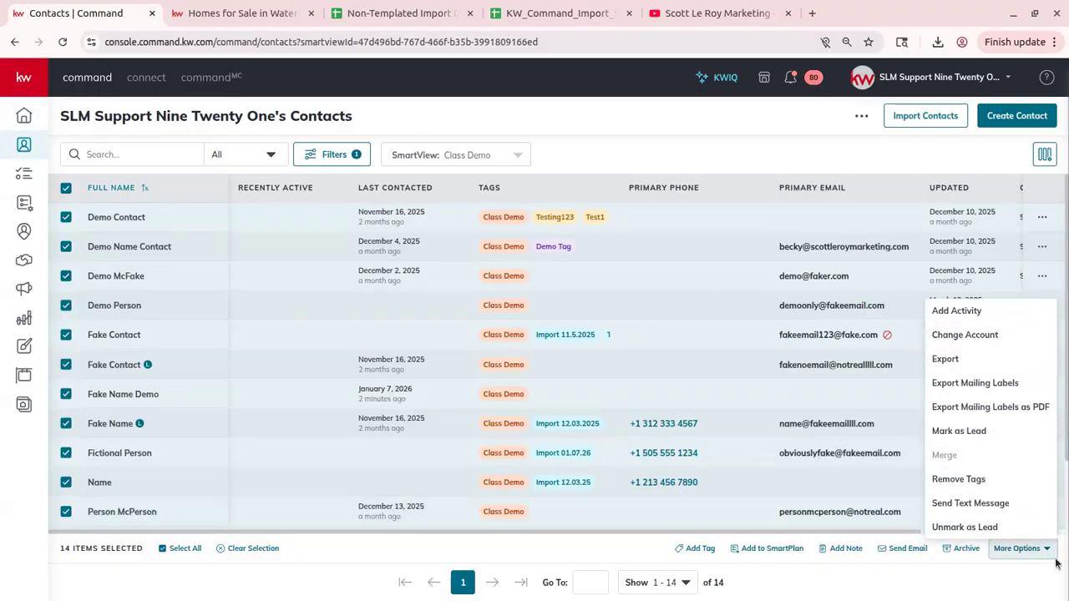
click(1017, 580)
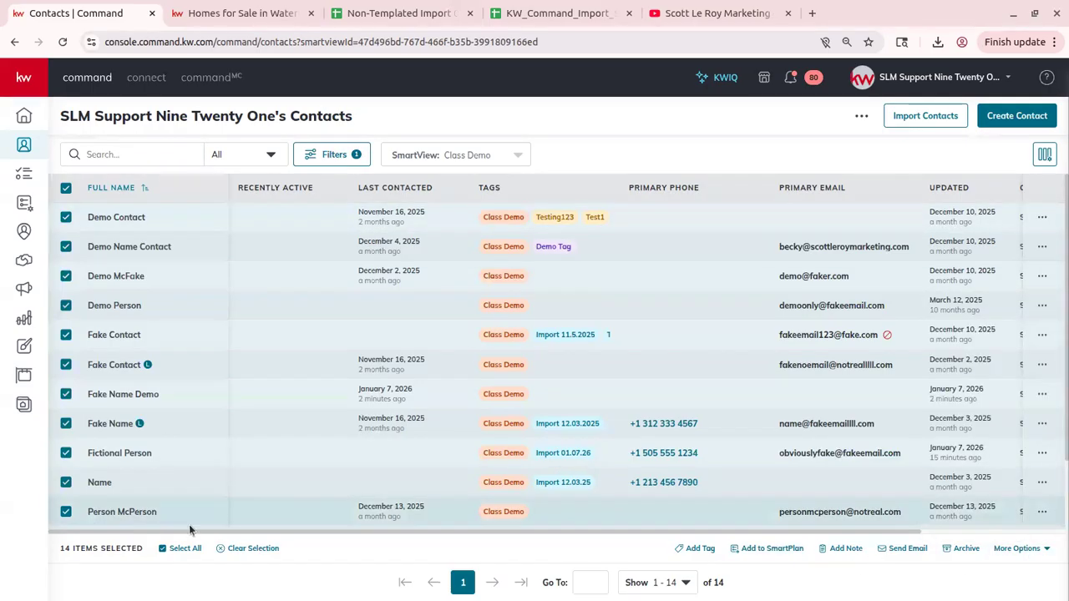
click(1017, 548)
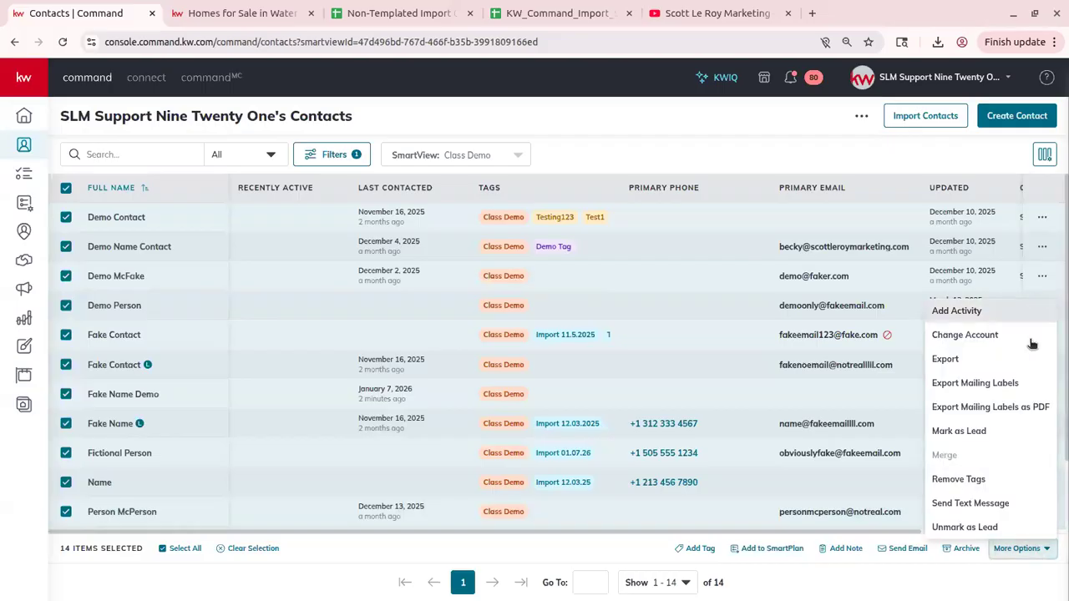
click(992, 584)
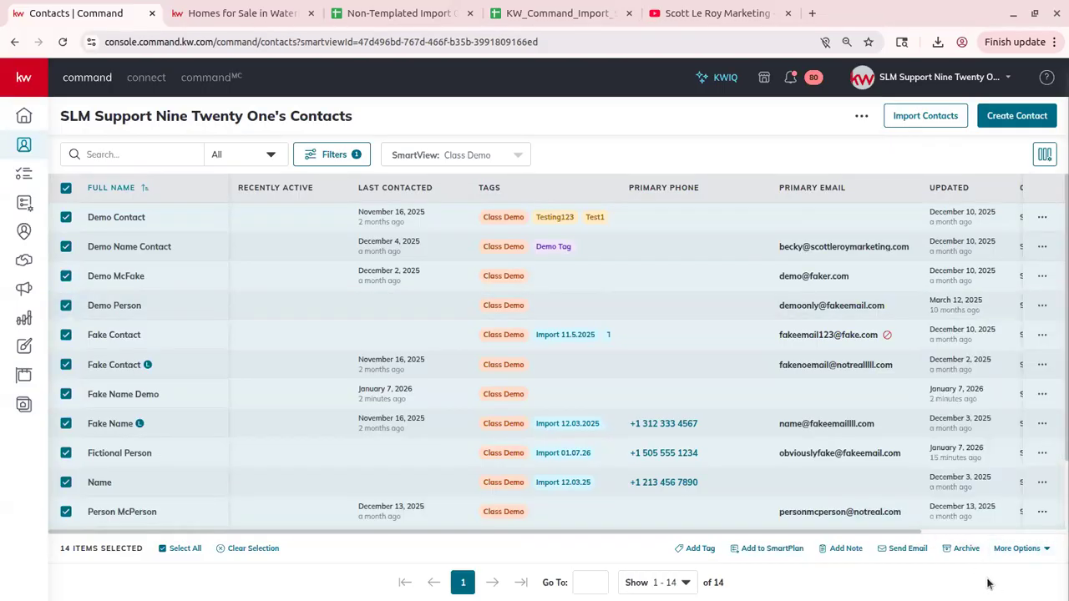
click(66, 188)
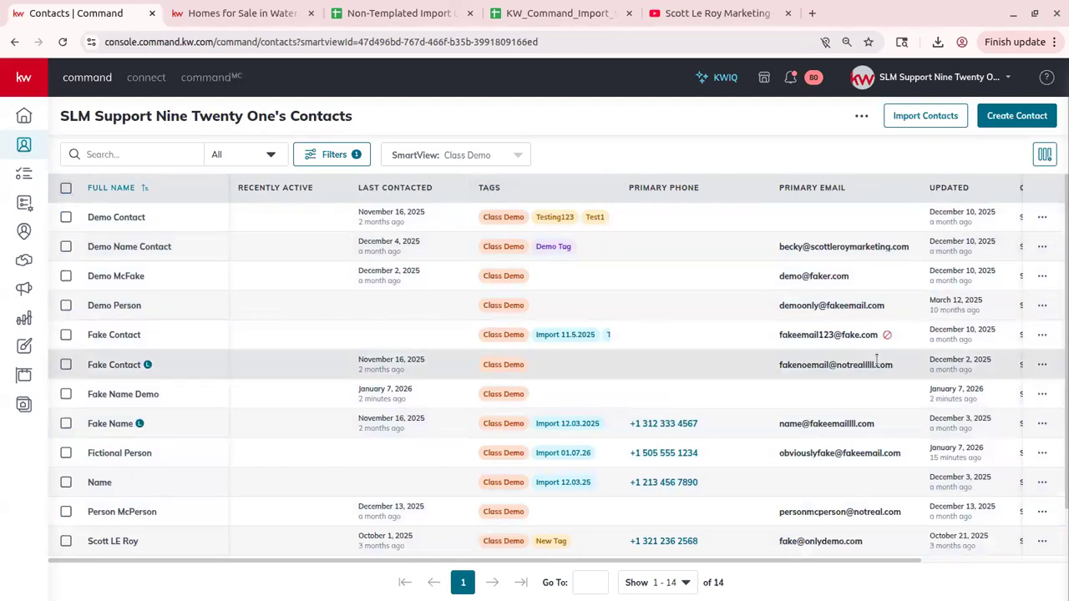
click(1042, 219)
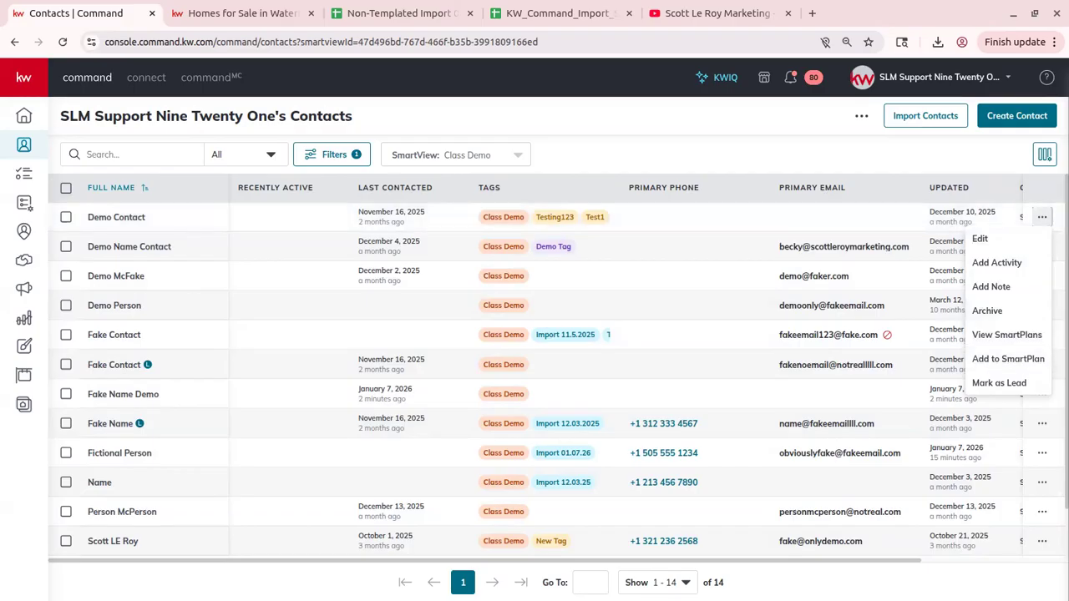
click(759, 132)
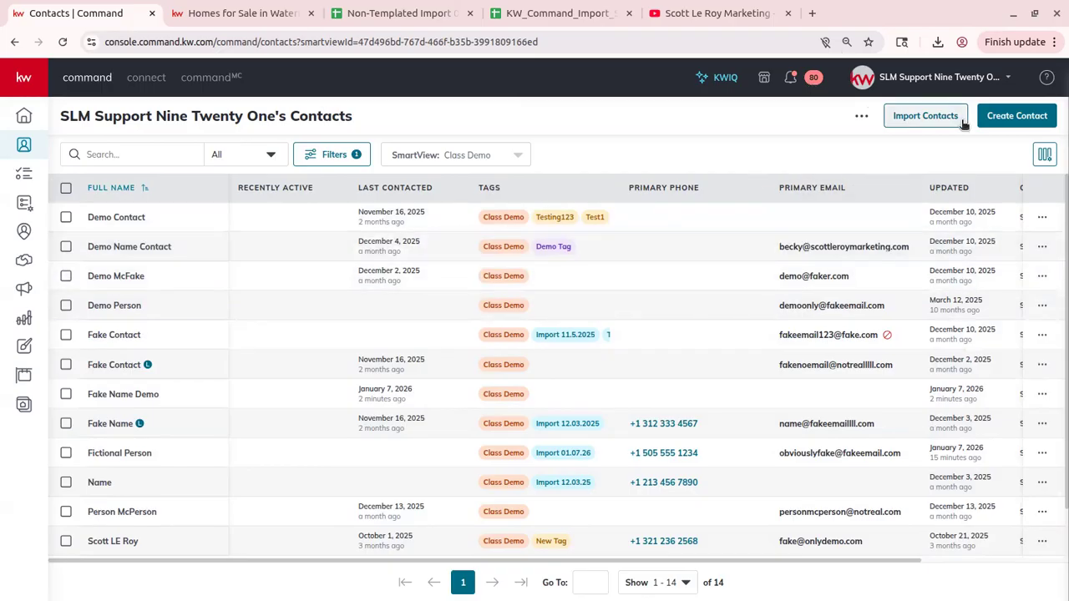
Run a duplicate check on the contacts and review the options for exporting owned contacts and mailing labels without exporting.
click(861, 117)
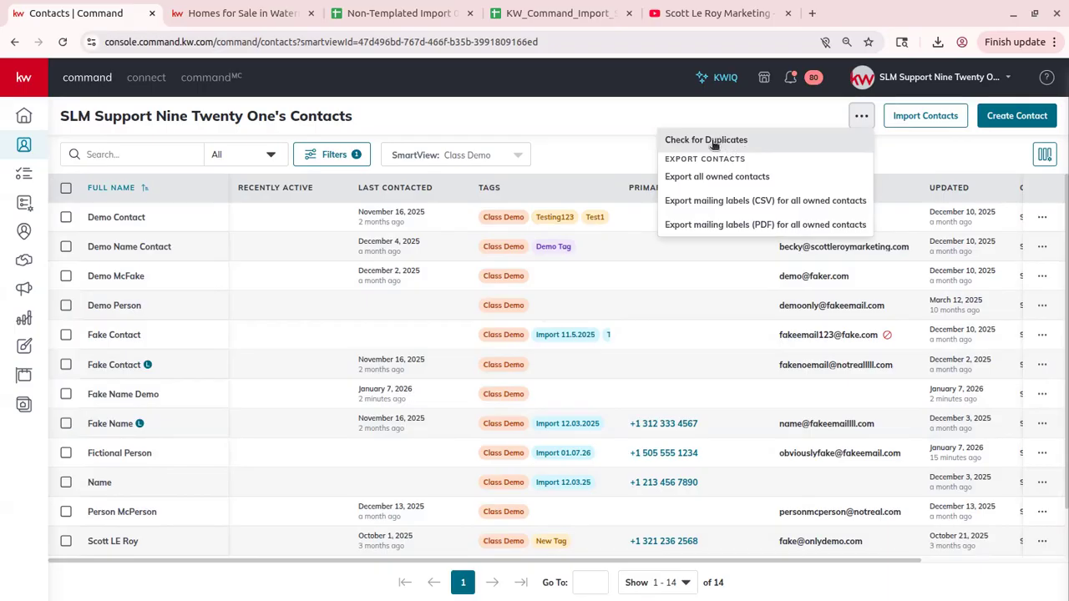
click(697, 152)
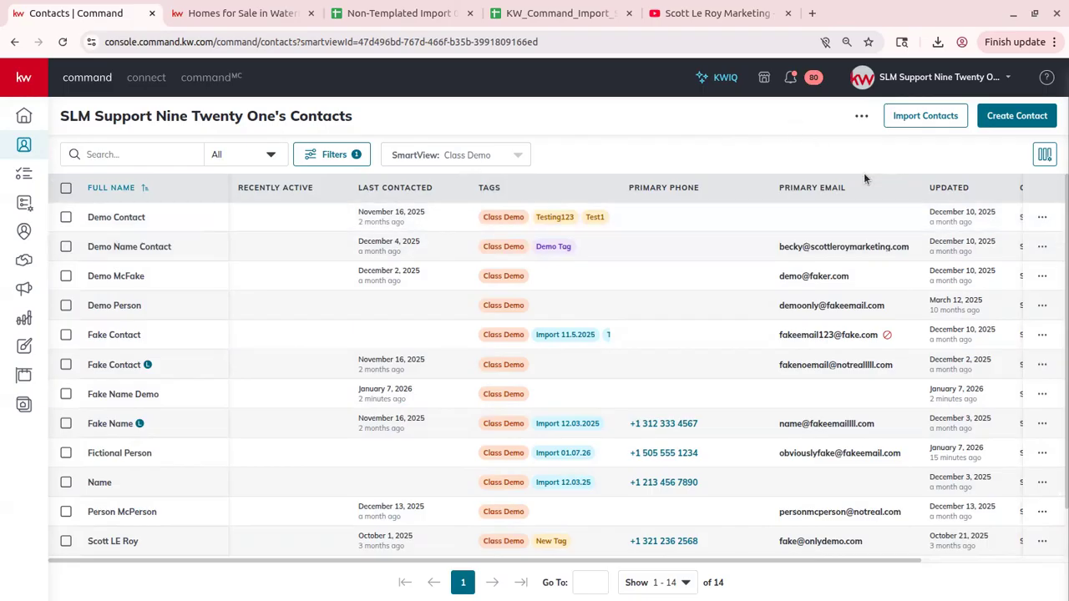
click(863, 116)
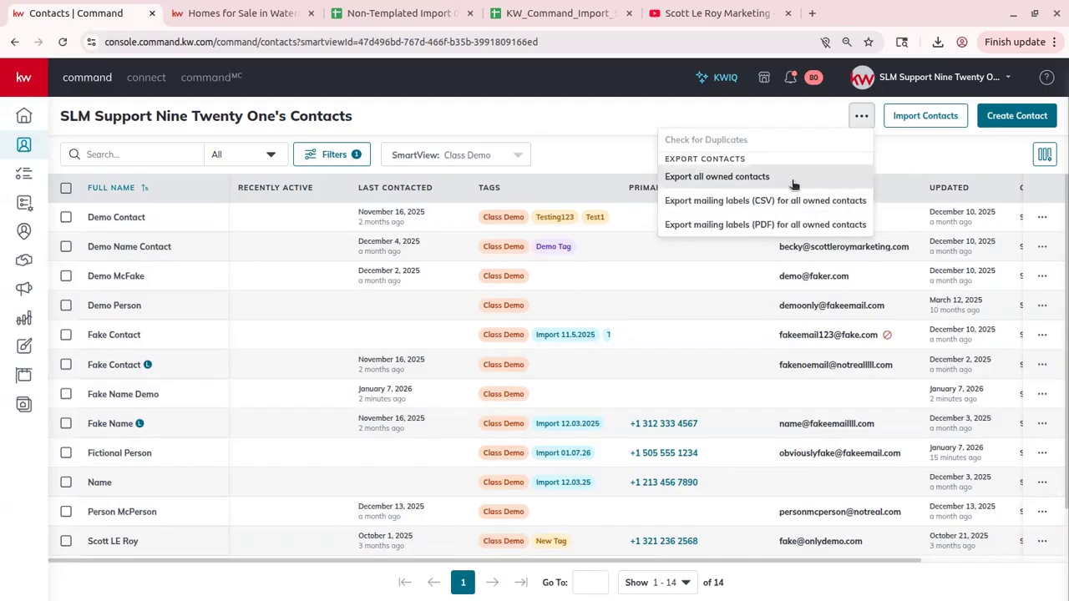
click(887, 161)
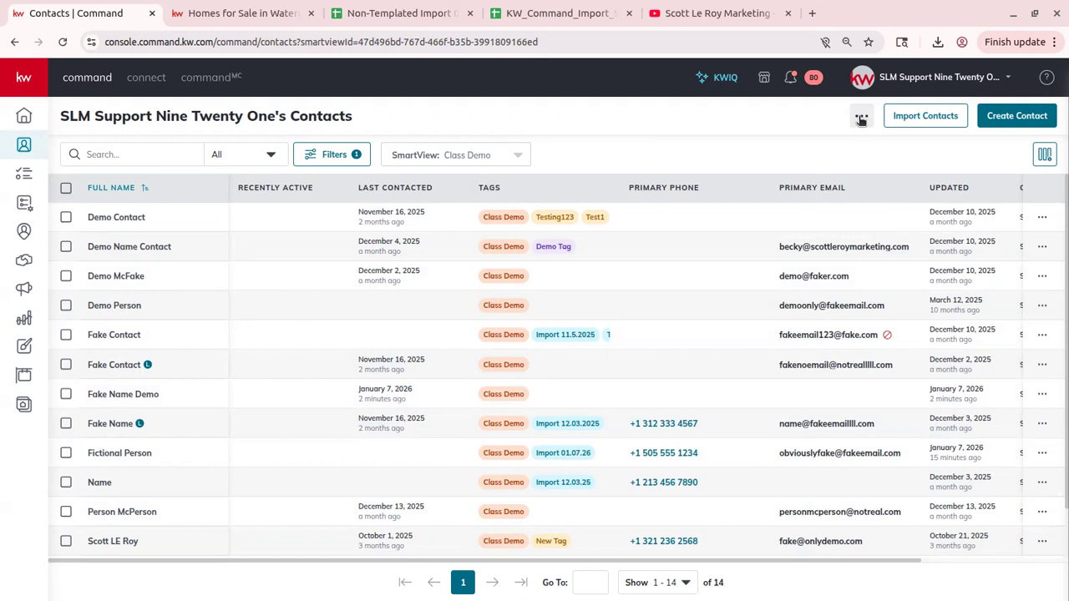
Open the account's own profile and view its My KW system and personal information.
click(897, 78)
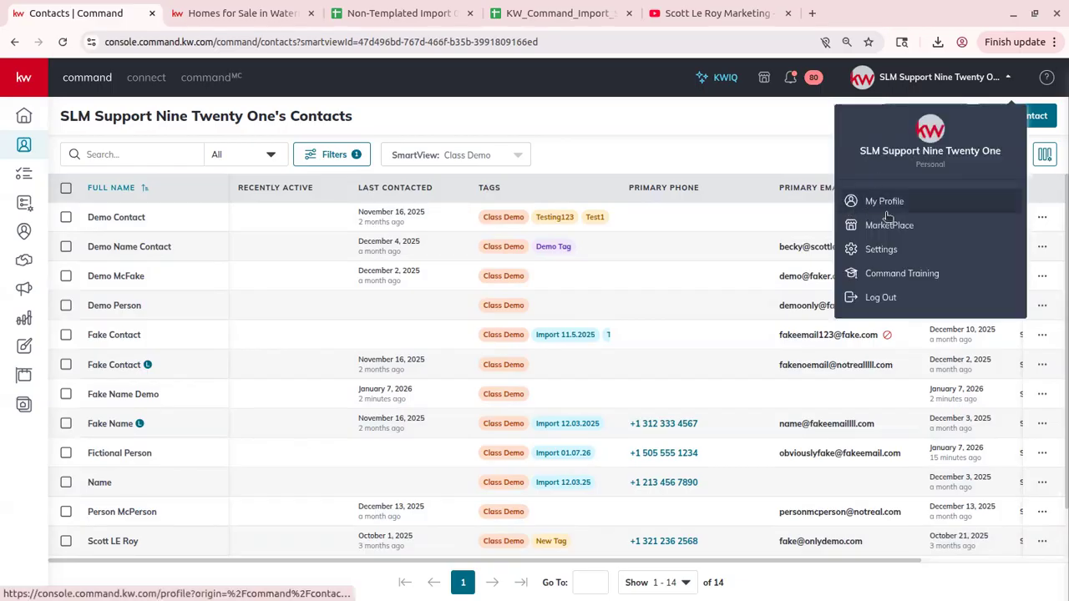
click(913, 207)
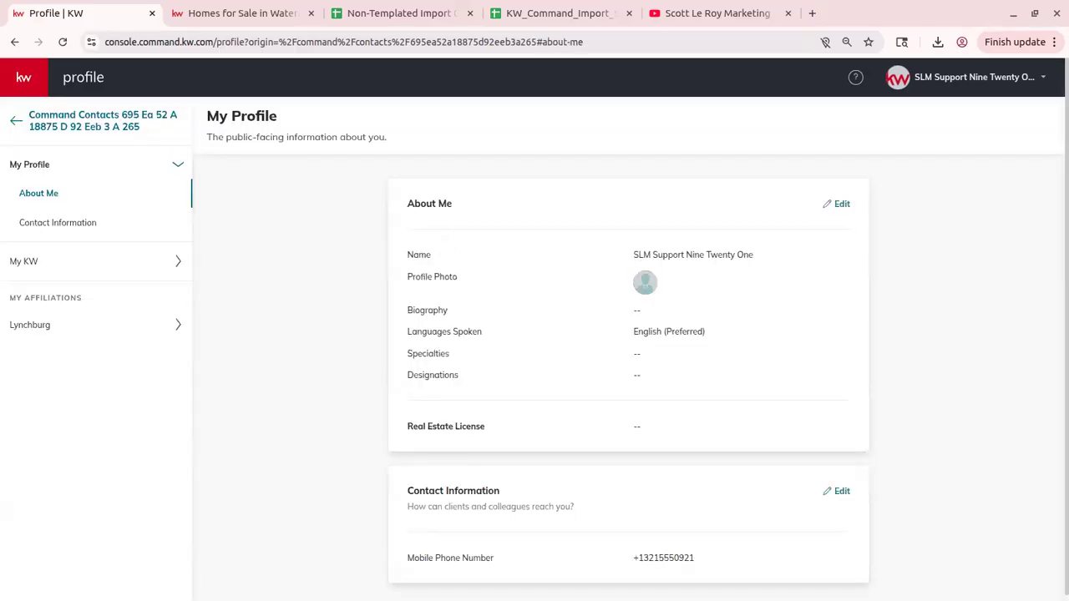
click(77, 267)
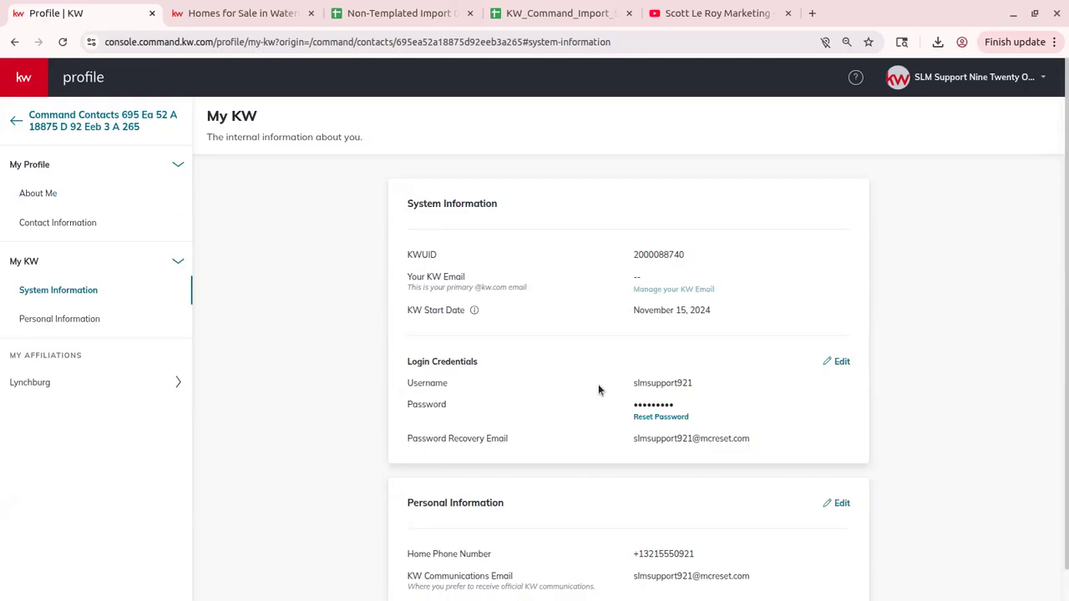
Examine the KW Communications Email entry in the account profile's personal information.
scroll(598, 389, down, 1)
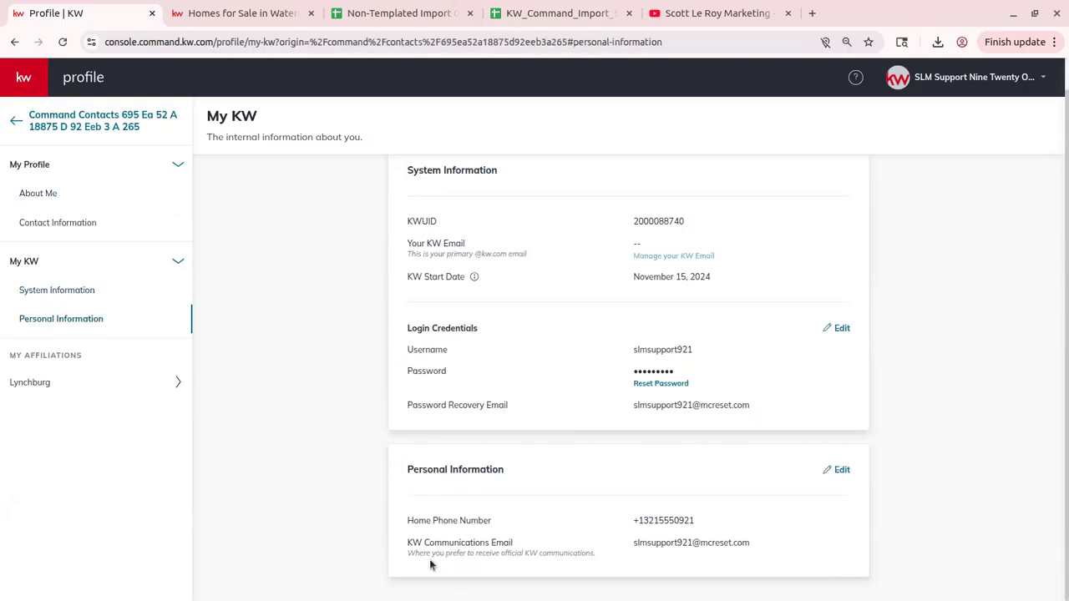
drag(412, 543, 706, 576)
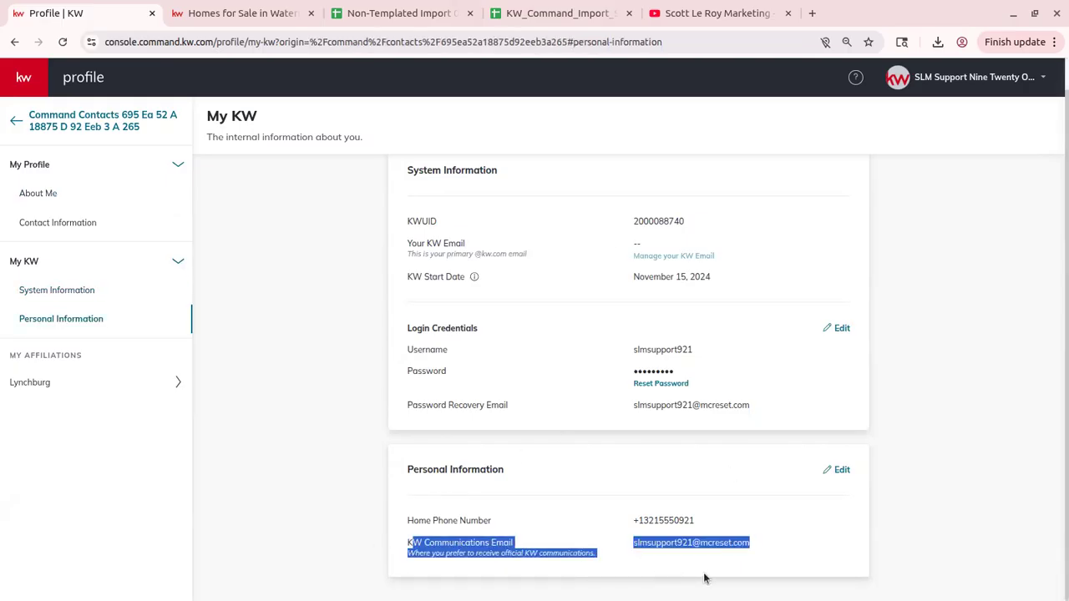
click(772, 550)
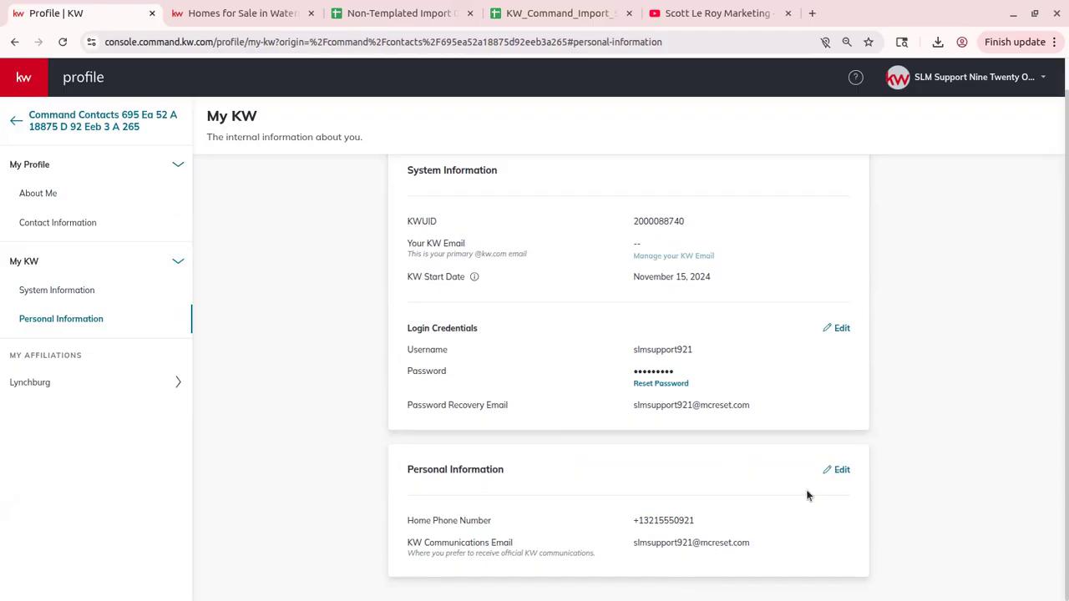
scroll(718, 551, up, 1)
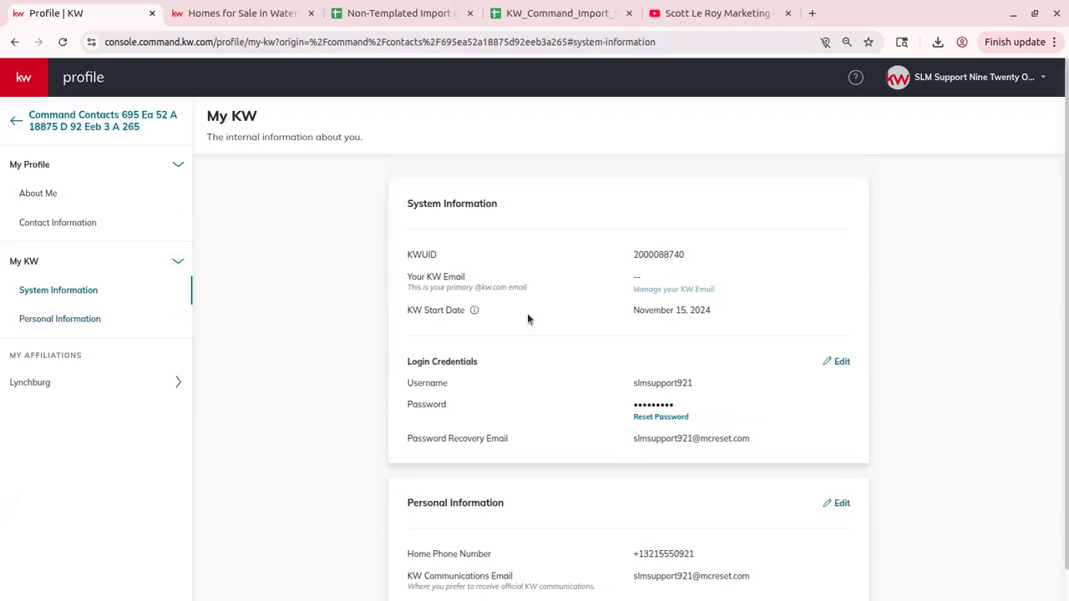
Return to the contacts list and review the duplicate check and export options without choosing one.
click(75, 129)
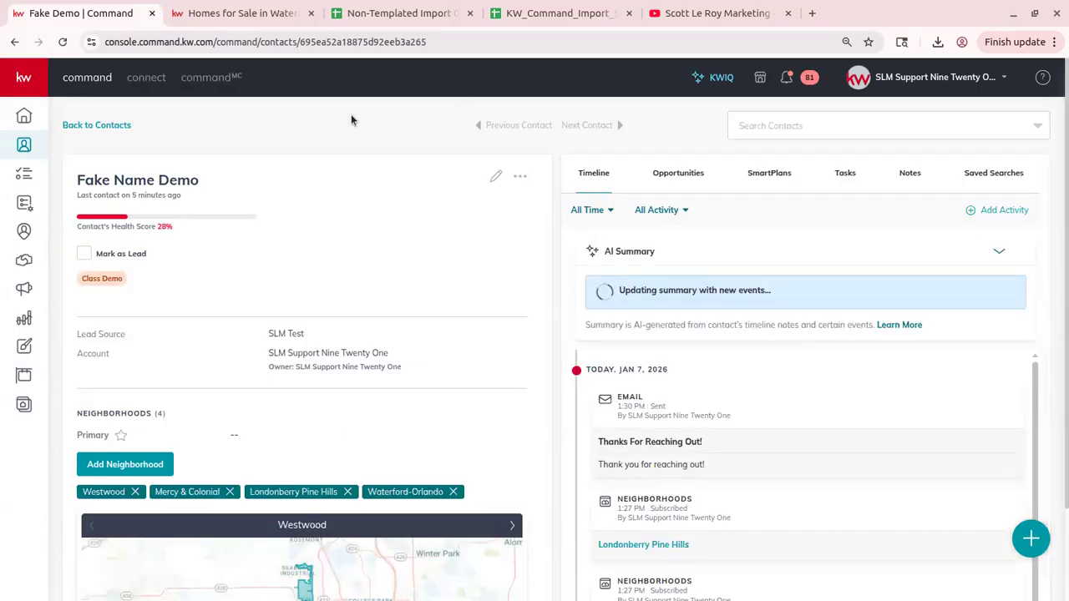
click(115, 131)
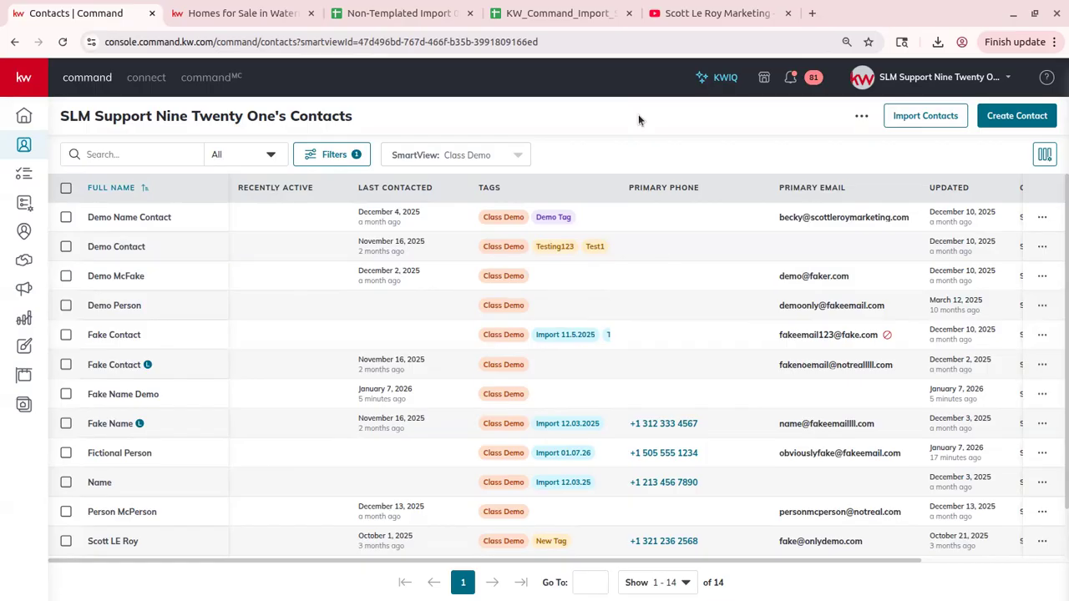
click(861, 116)
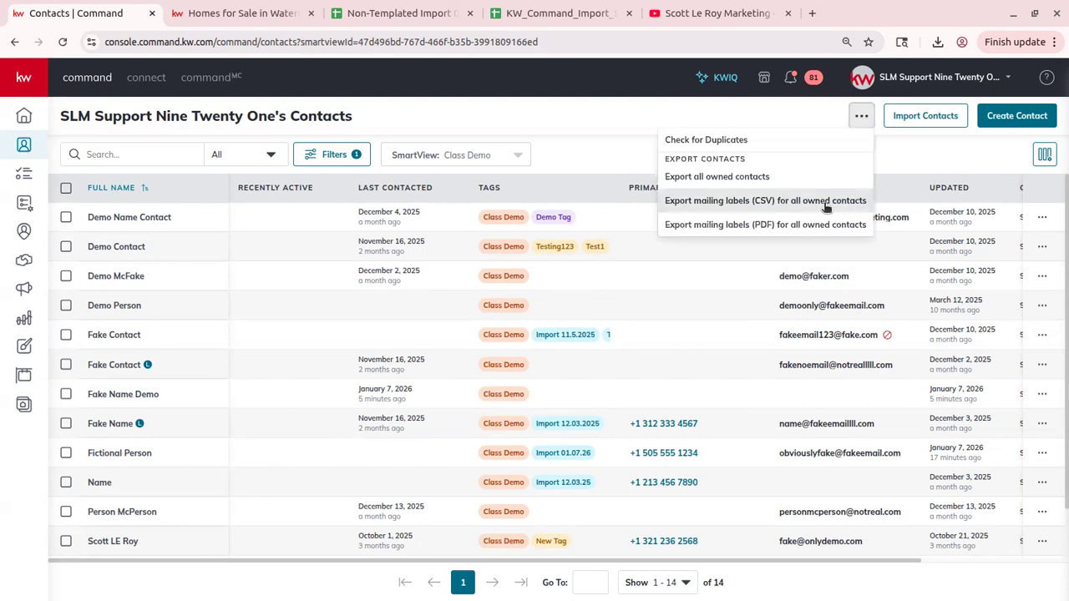
click(929, 154)
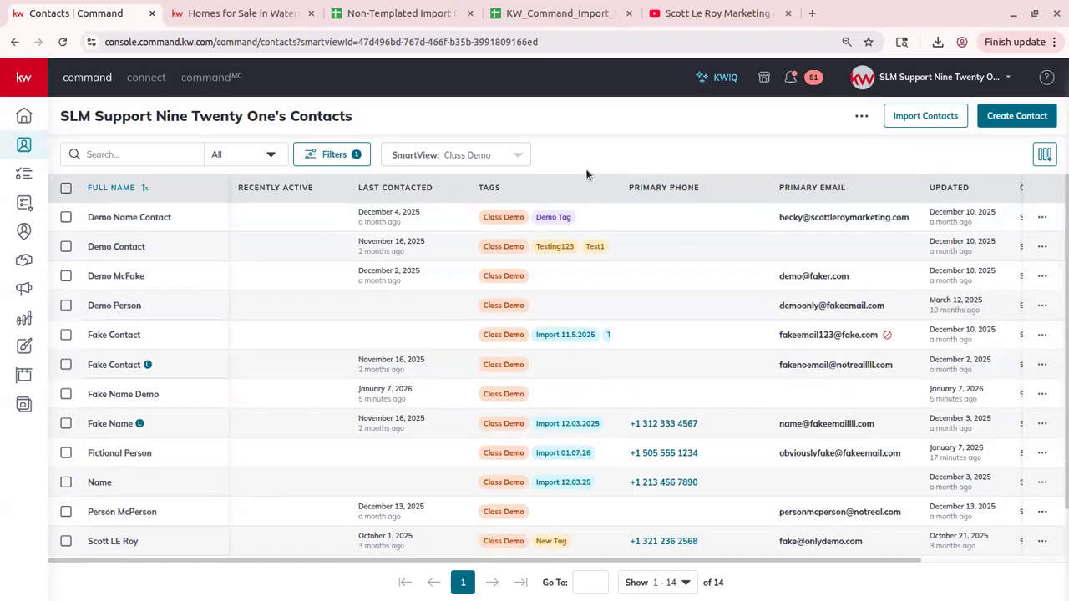
Open the duplicate review from the database scan notification, check for duplicates, and ignore the first and last listed pairs.
click(789, 80)
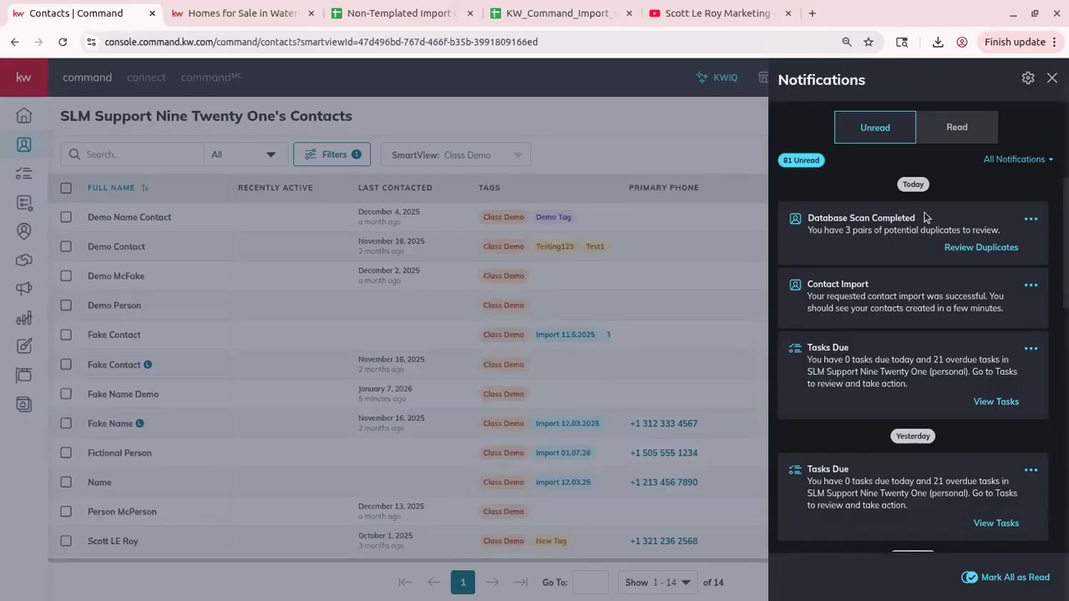
click(976, 248)
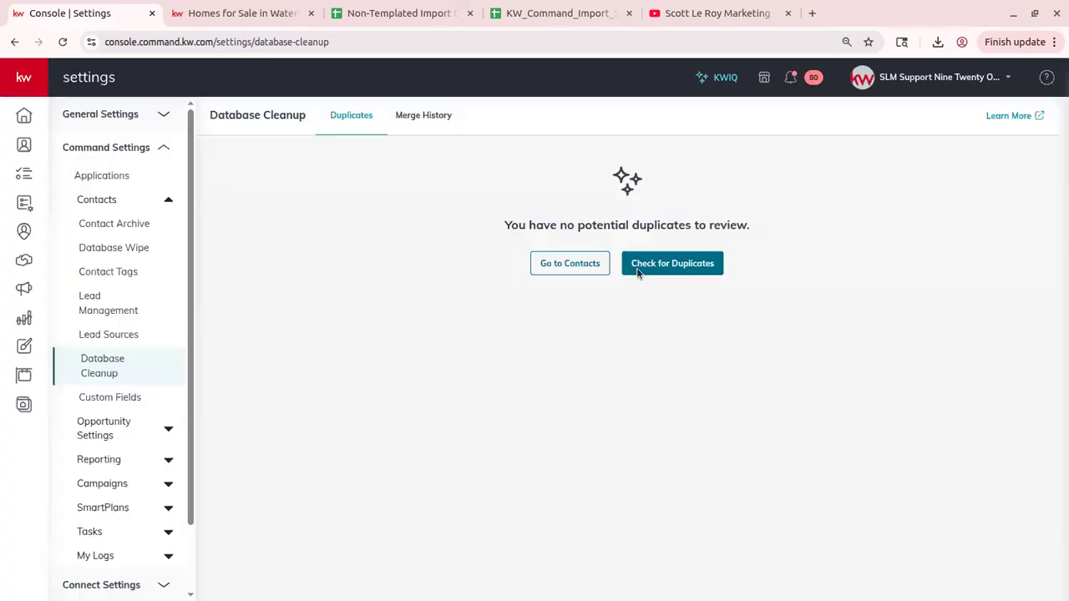
click(637, 266)
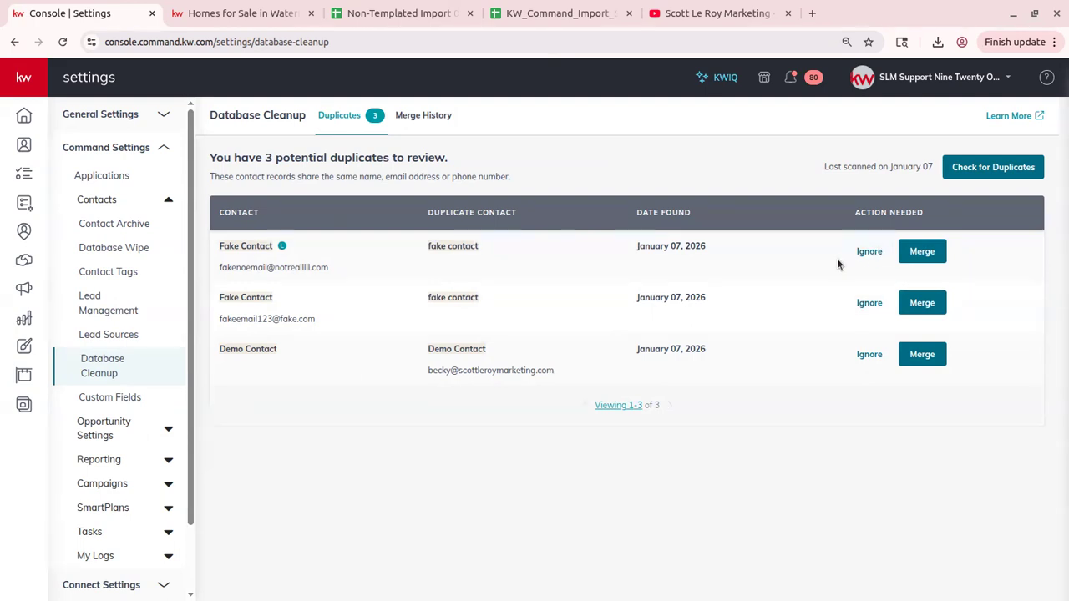
click(860, 252)
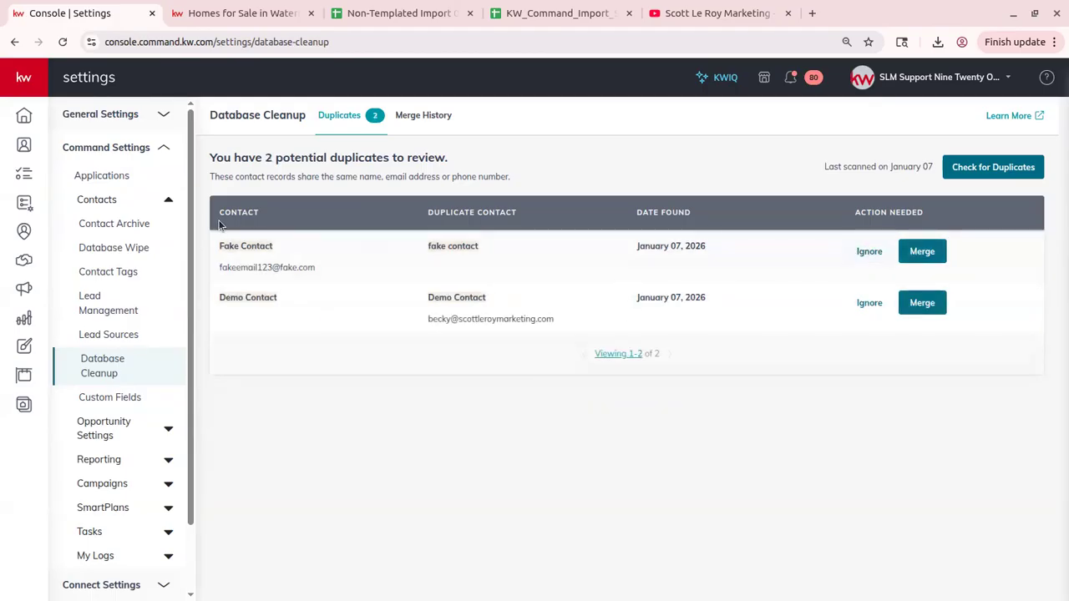
click(869, 303)
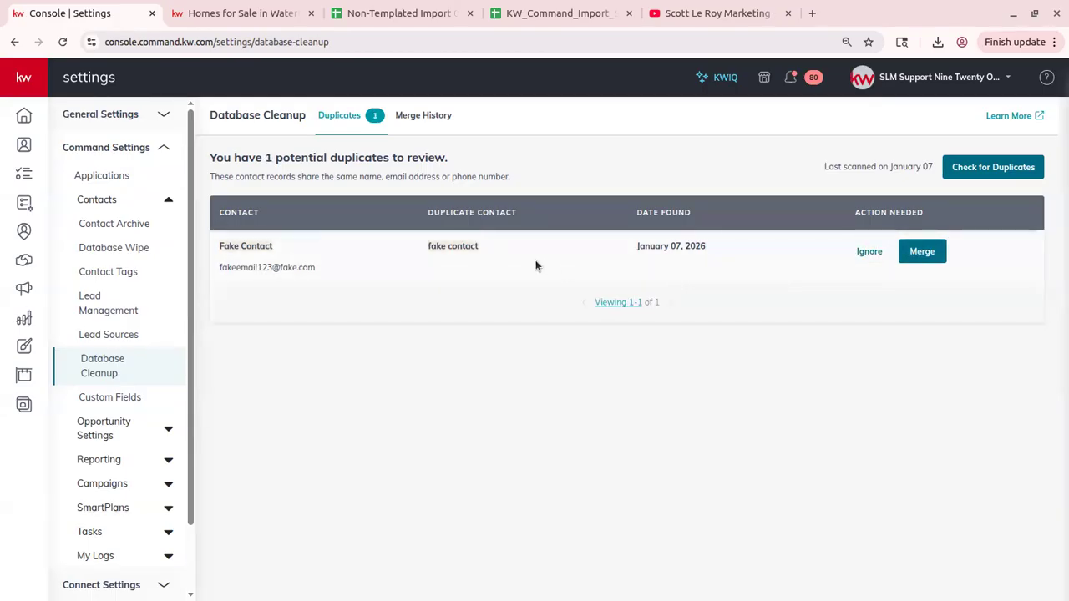
Merge the remaining duplicate pair, keeping the contact that has an email address as primary and deleting the duplicate.
click(922, 252)
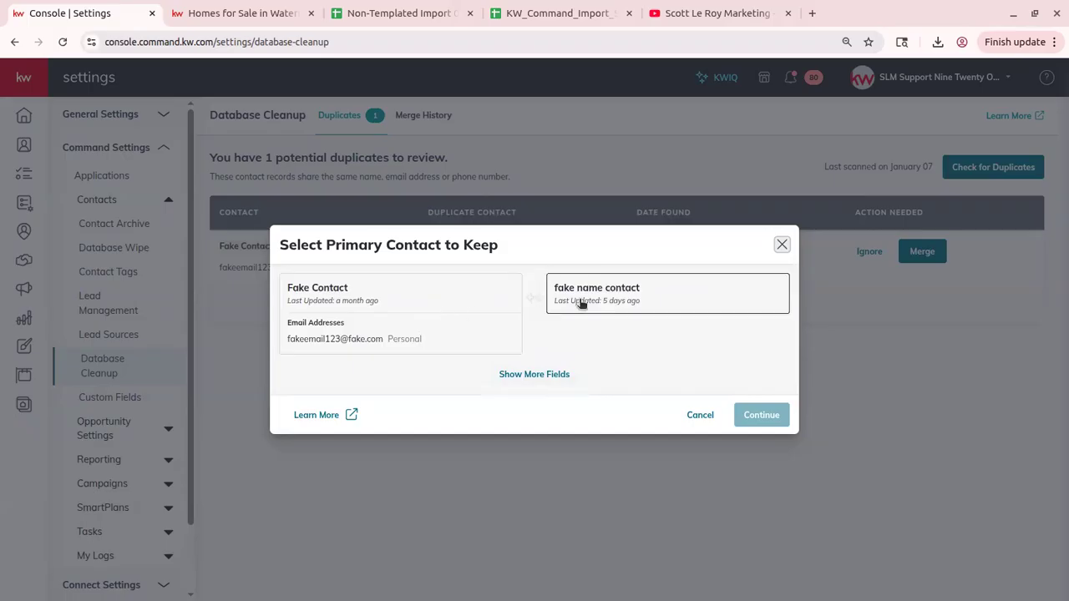
click(434, 322)
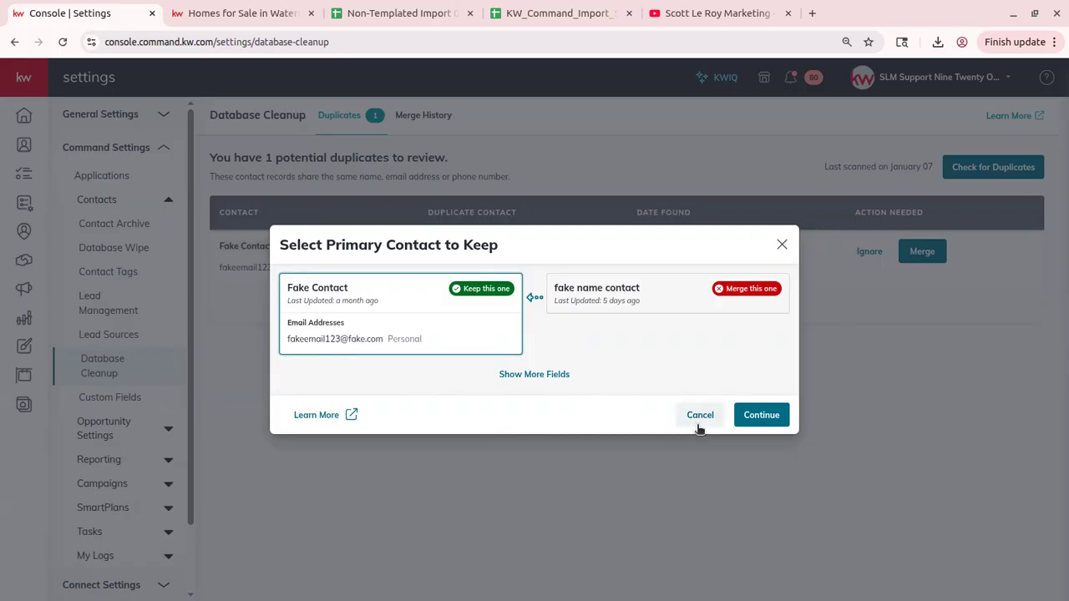
click(768, 417)
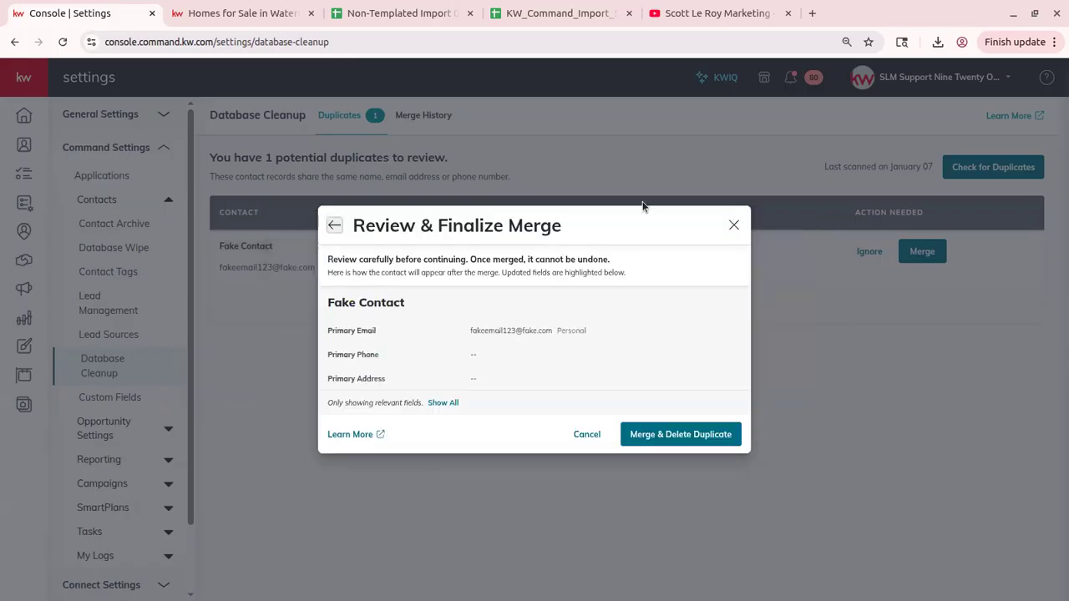
click(664, 443)
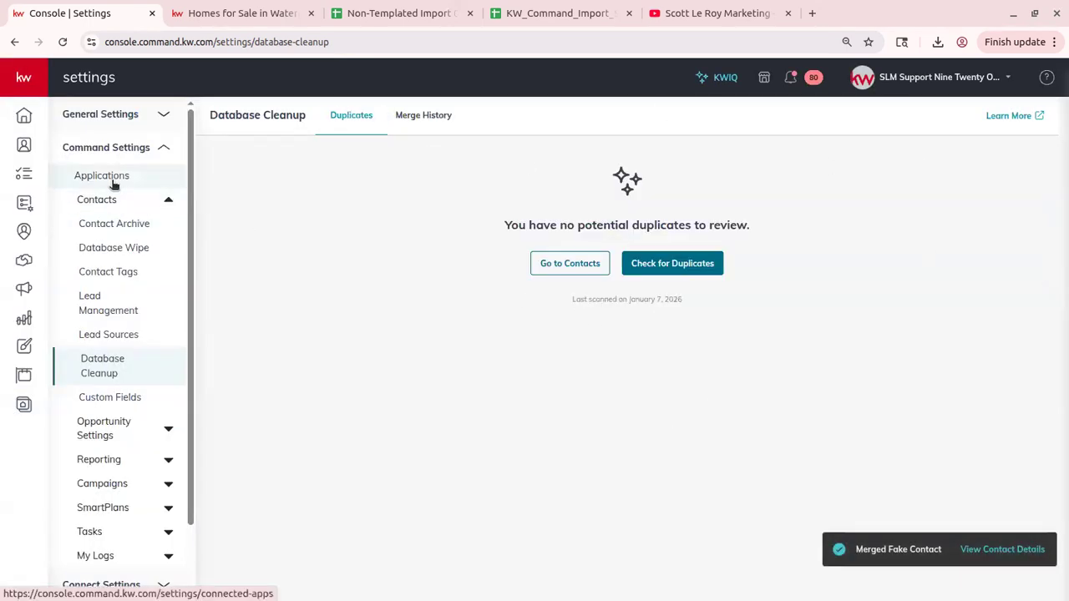
Open the account settings from the dashboard and view the Contact Archive and Database Wipe pages of the contact settings.
click(24, 113)
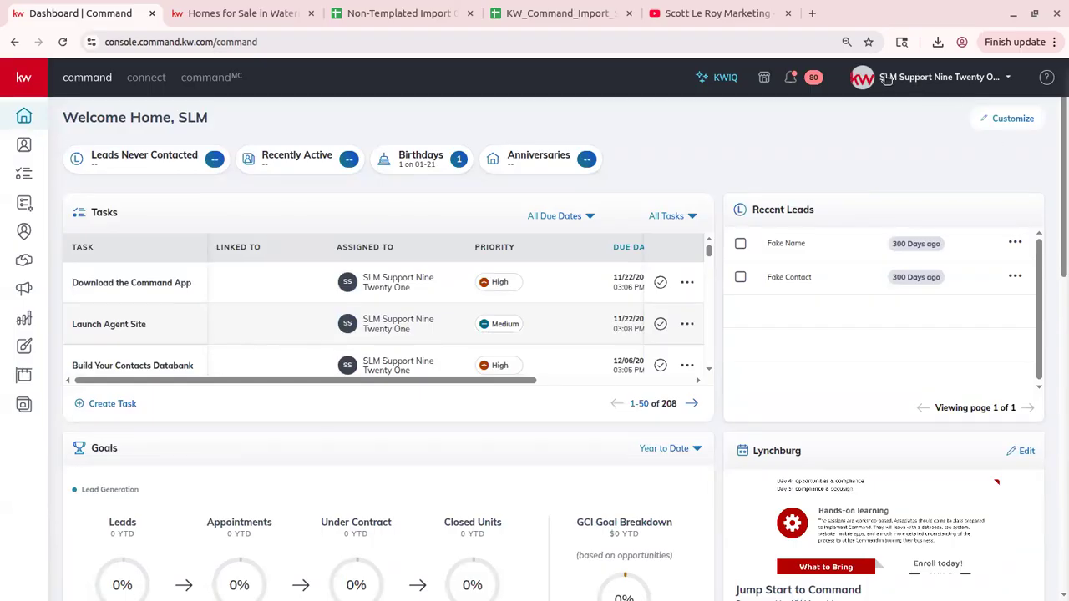
click(912, 82)
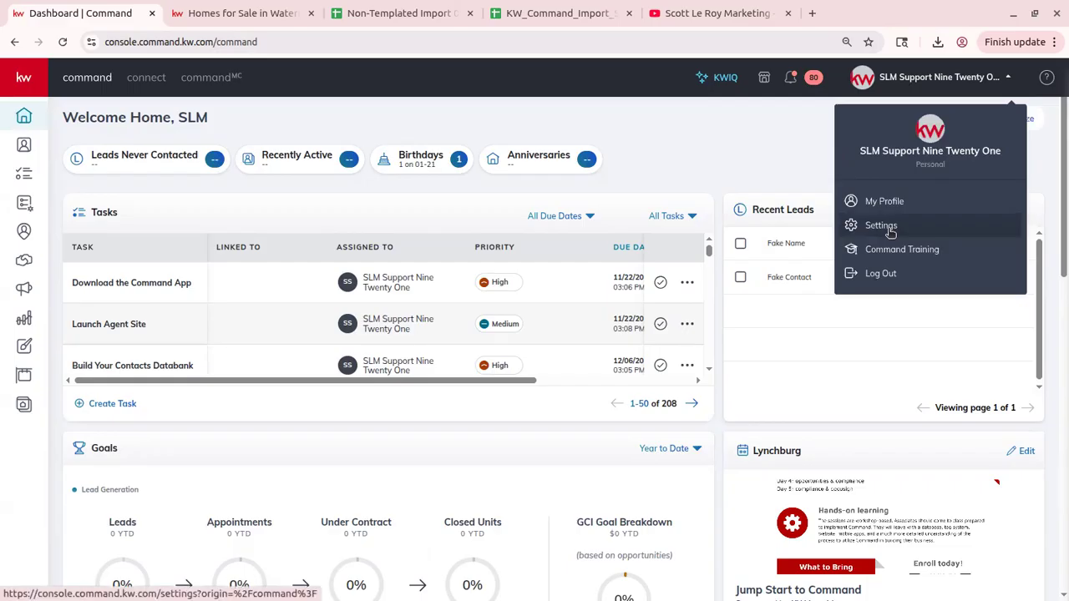
click(886, 229)
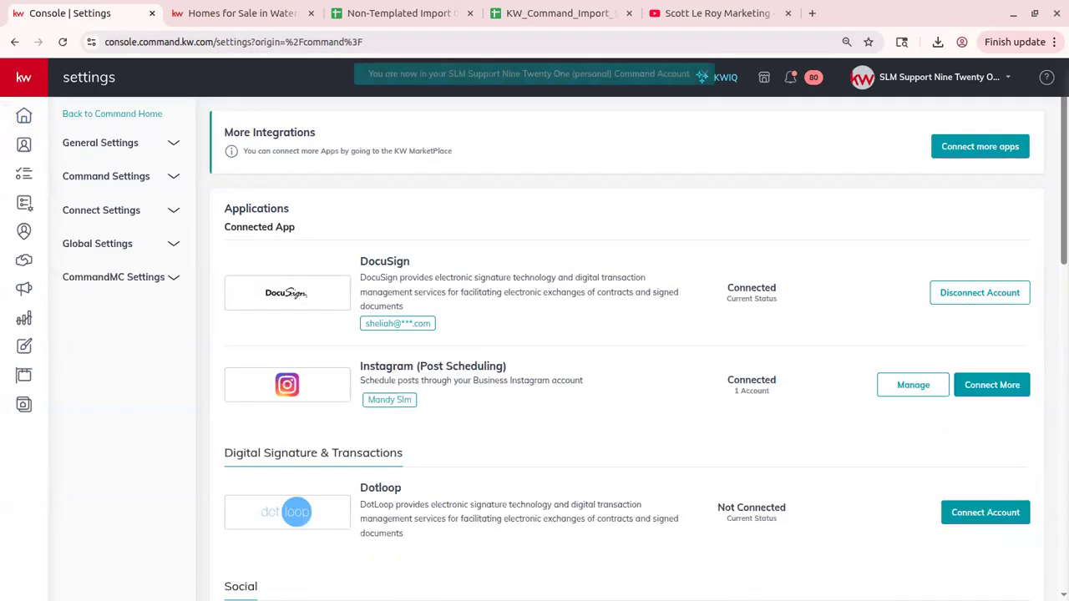
click(109, 178)
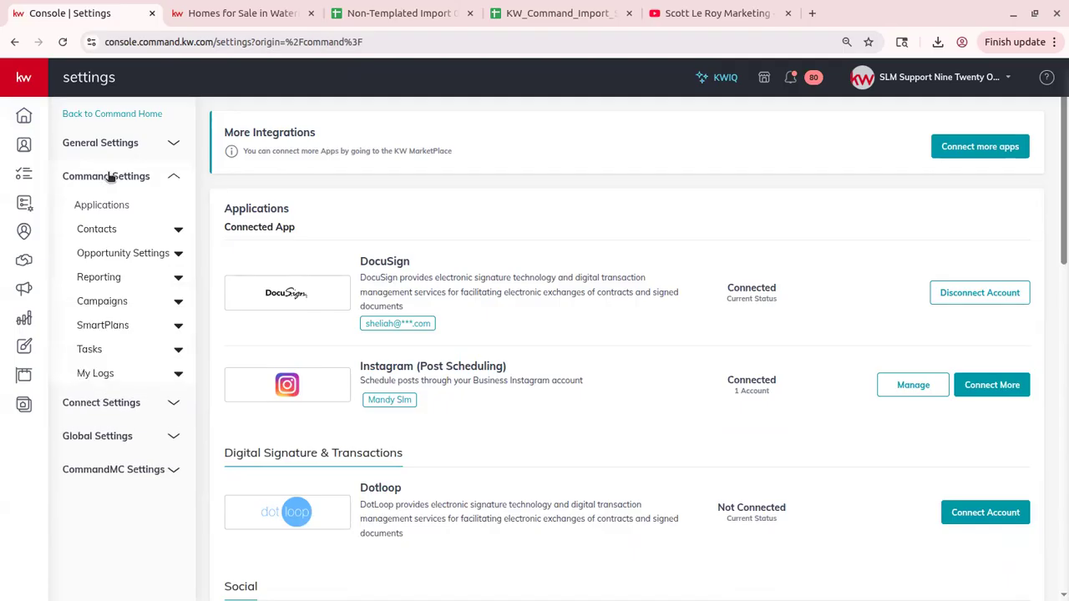
click(98, 228)
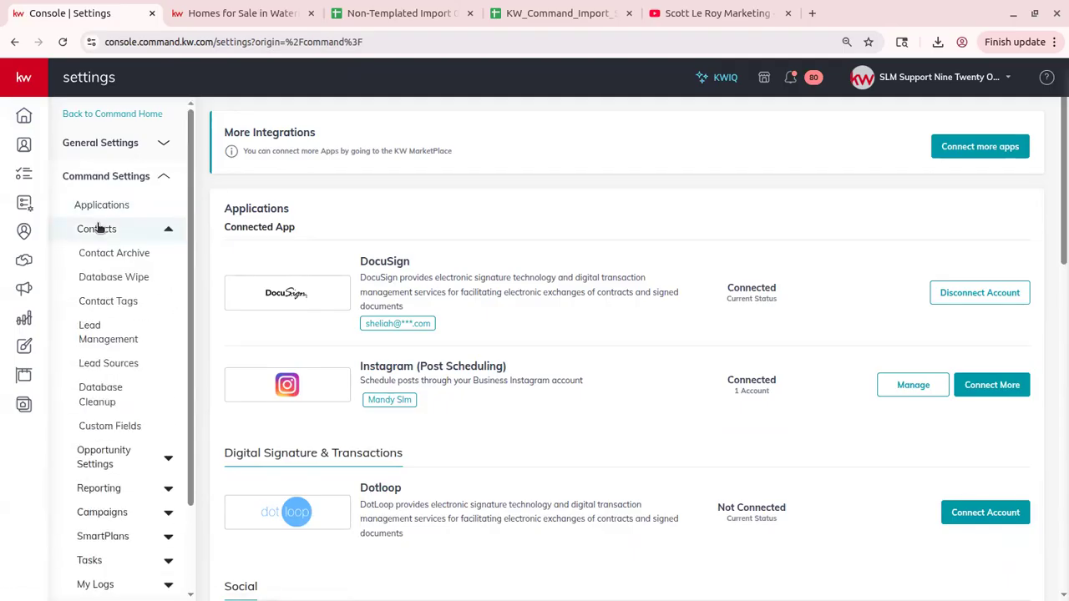
click(126, 263)
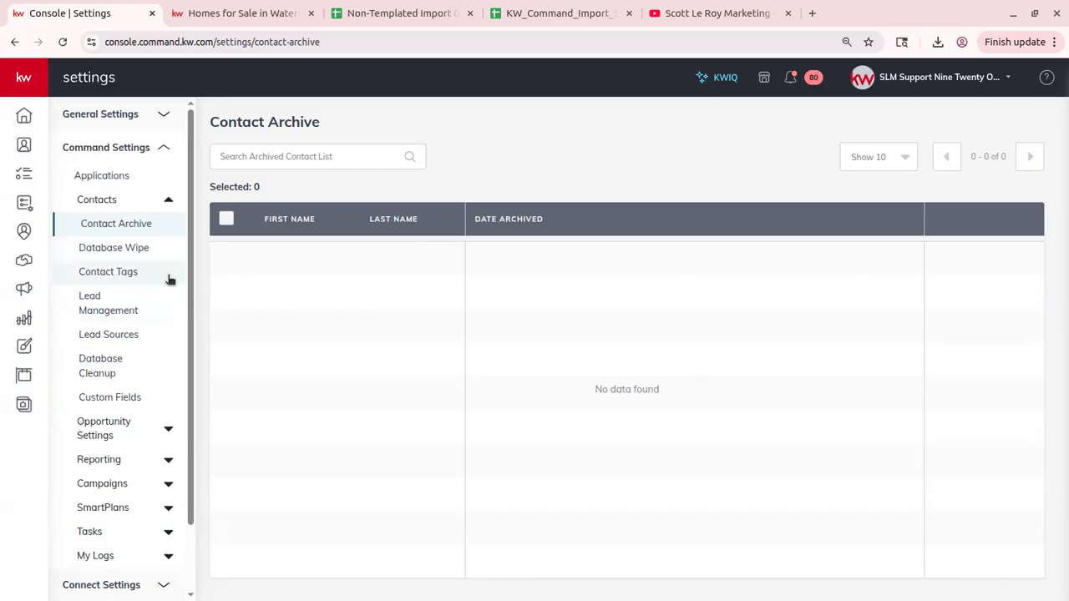
click(112, 248)
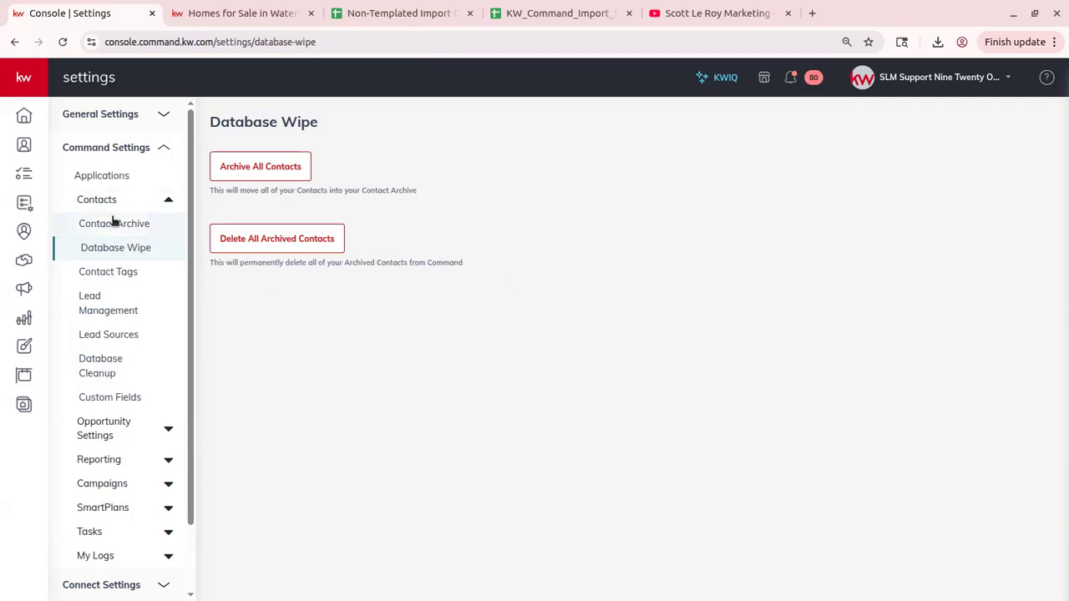
Change the Class Demo contact tag's color to yellow, and view the form for a new tag without creating one.
click(108, 283)
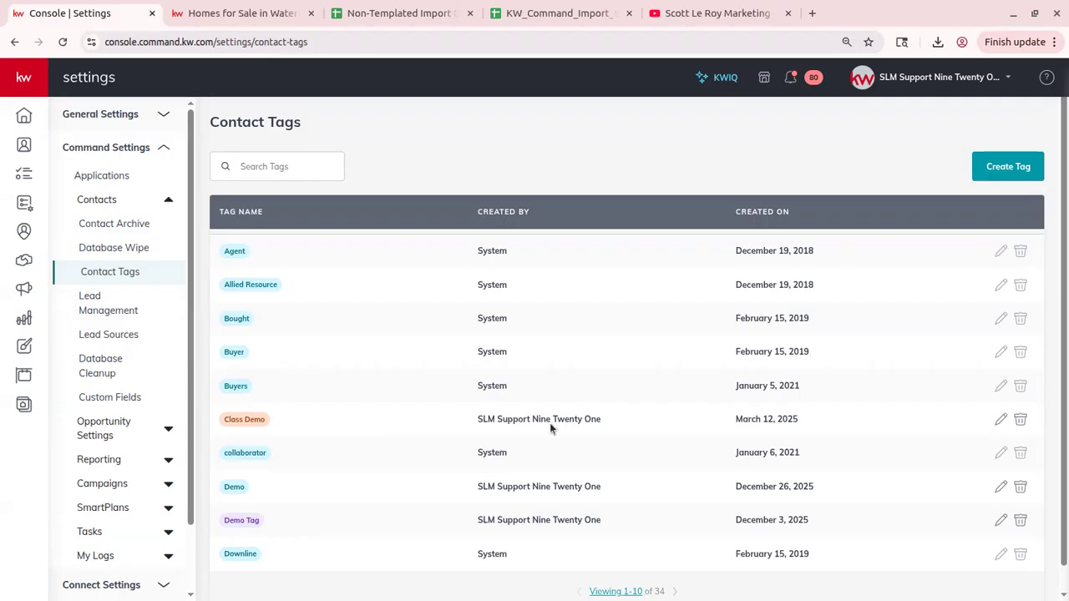
click(1000, 422)
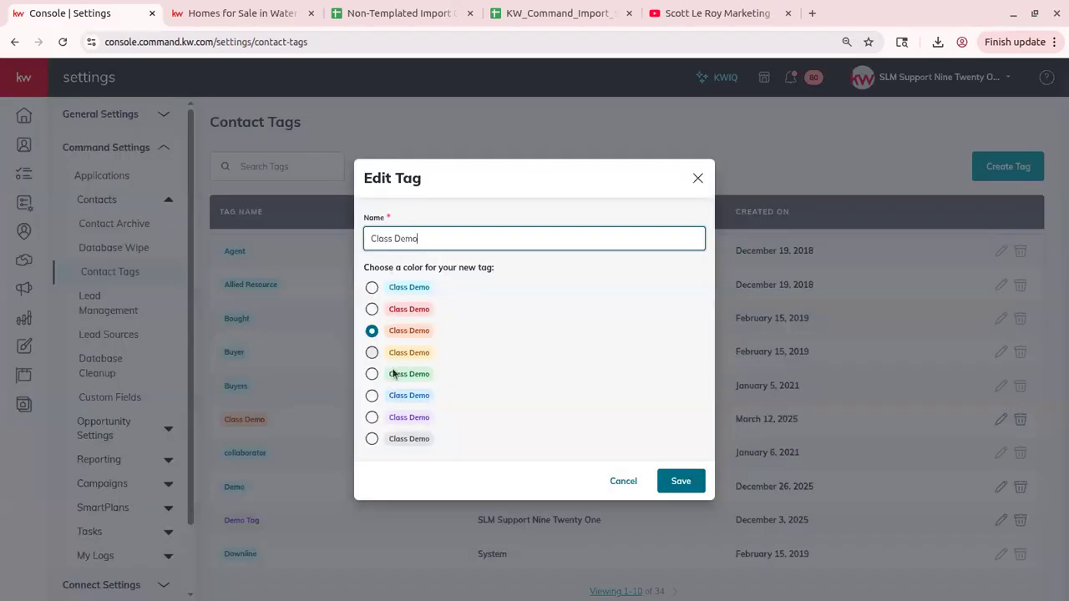
click(373, 352)
click(680, 482)
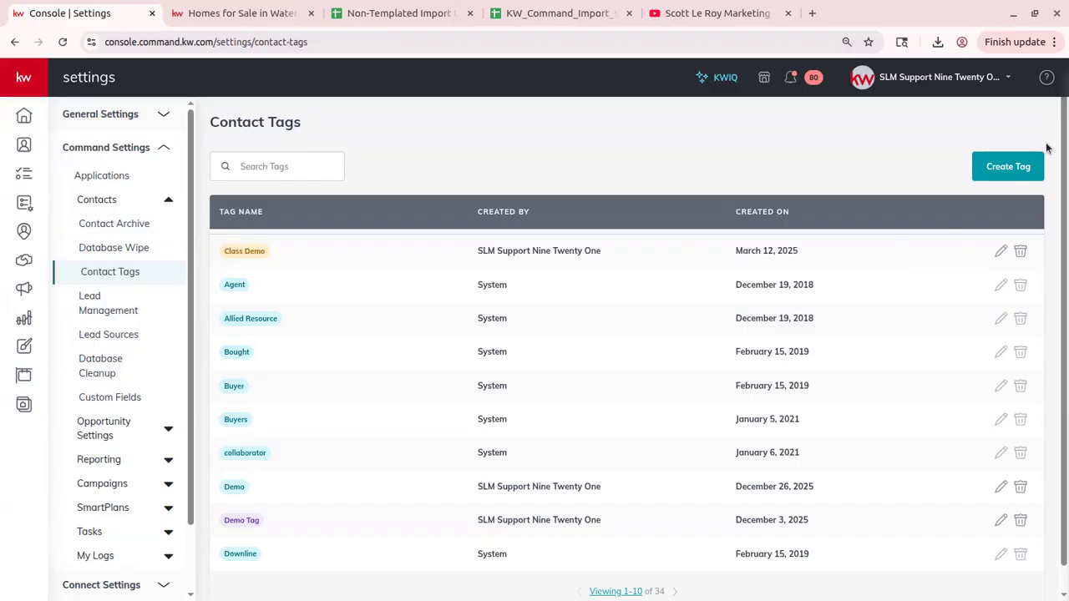
click(1022, 168)
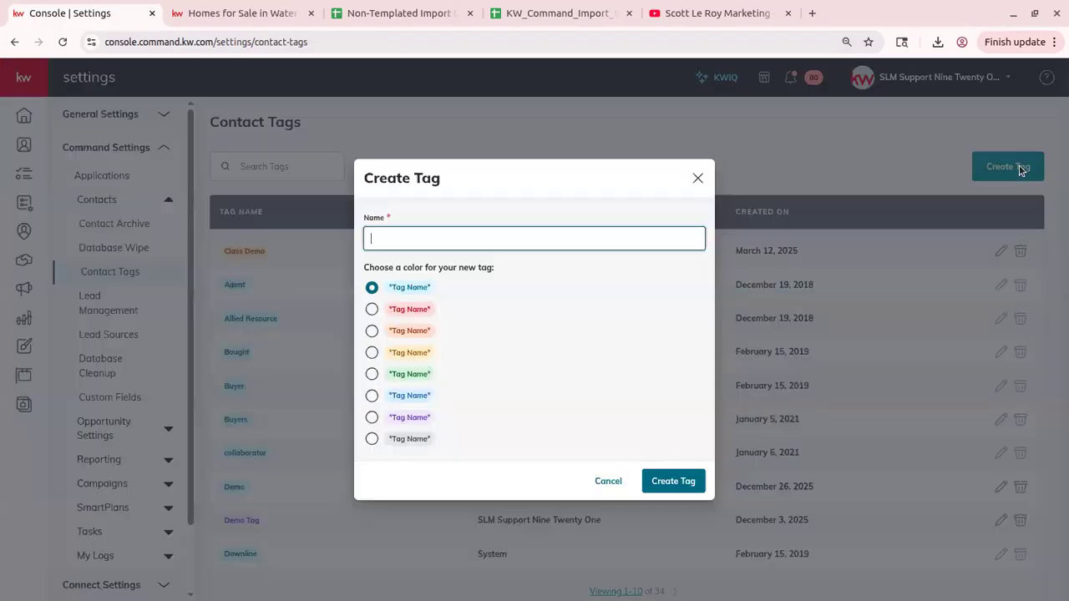
click(609, 481)
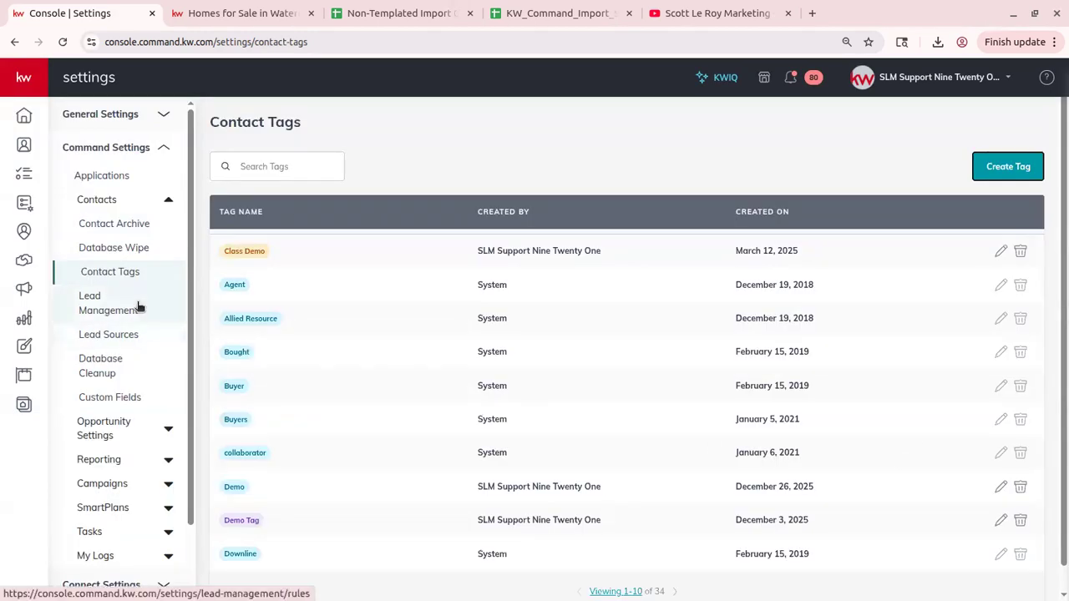
View the Lead Management rules, Lead Sources, Database Cleanup merge history and Custom Fields in the contact settings.
click(108, 309)
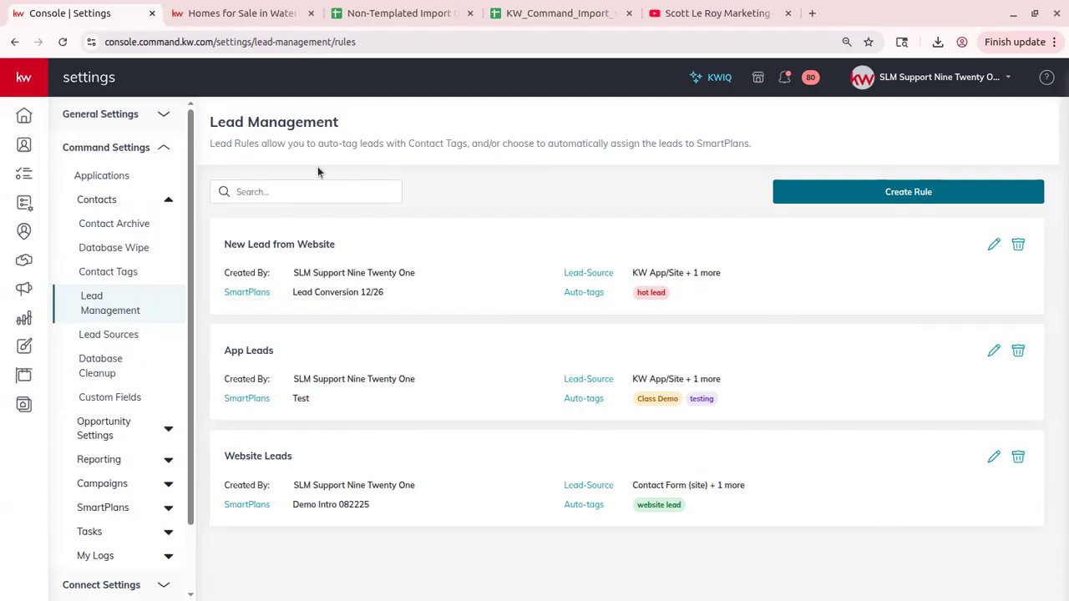
click(141, 346)
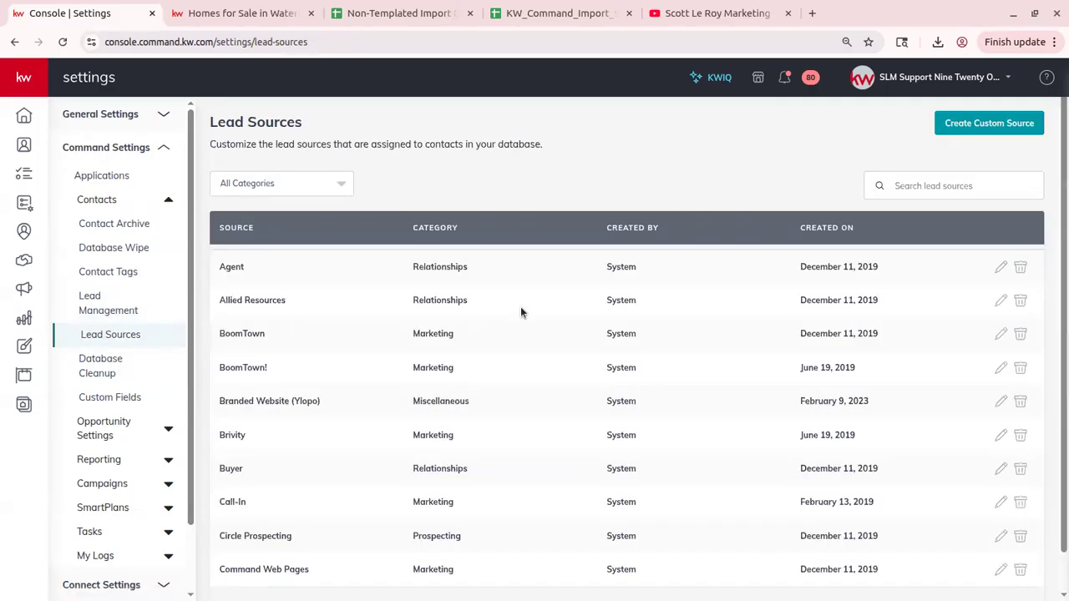
scroll(424, 278, down, 1)
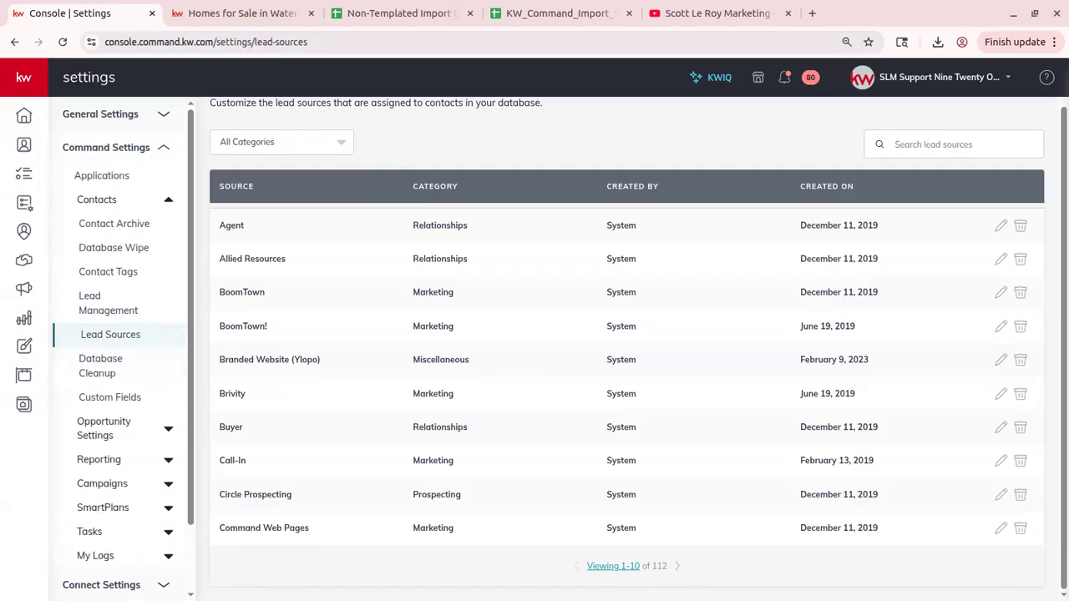
click(131, 373)
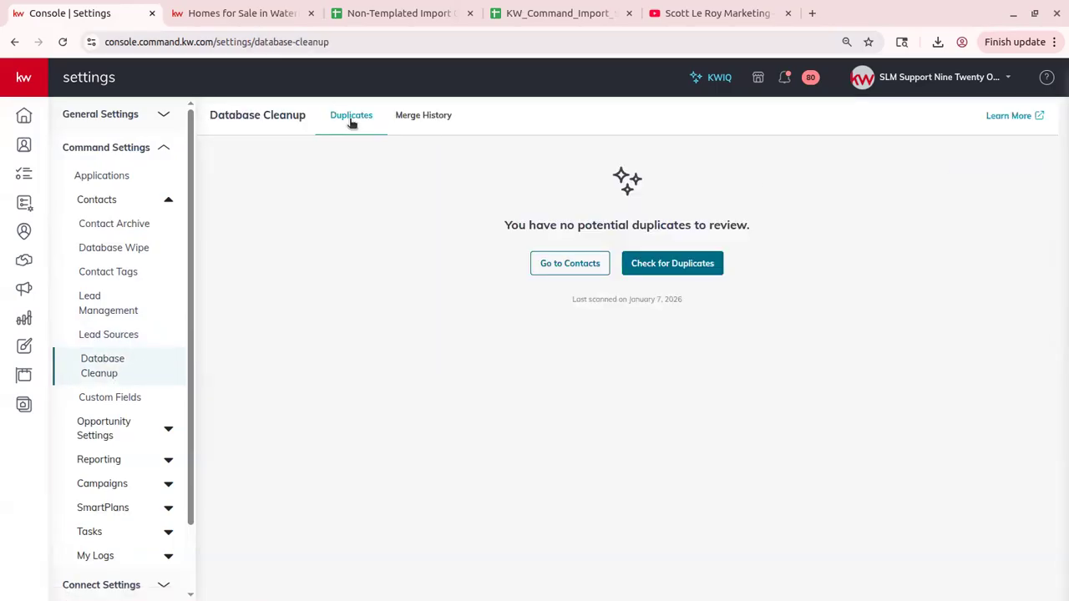
click(447, 117)
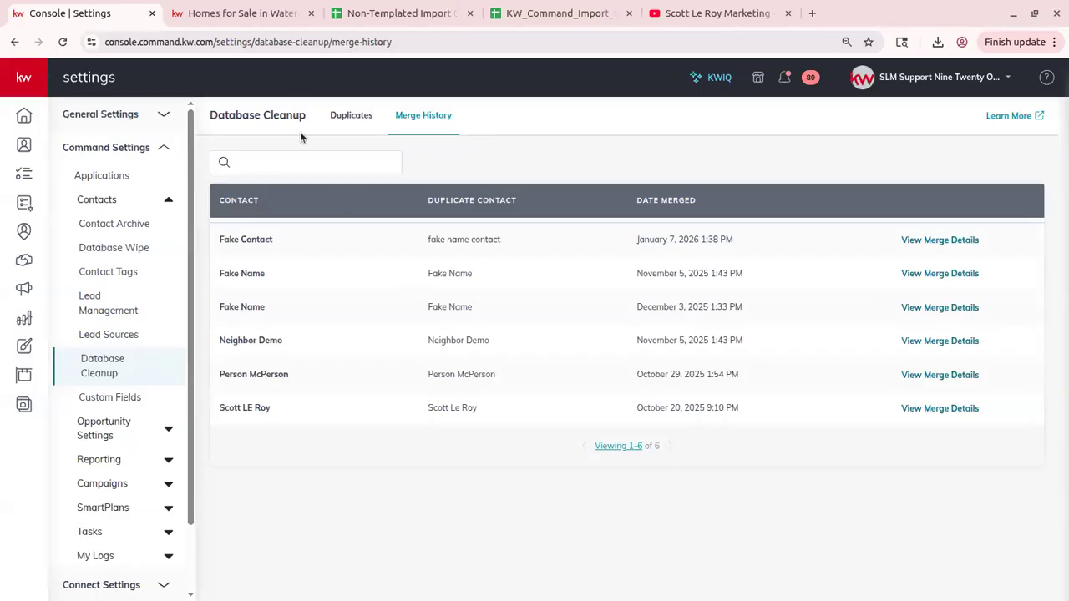
click(133, 399)
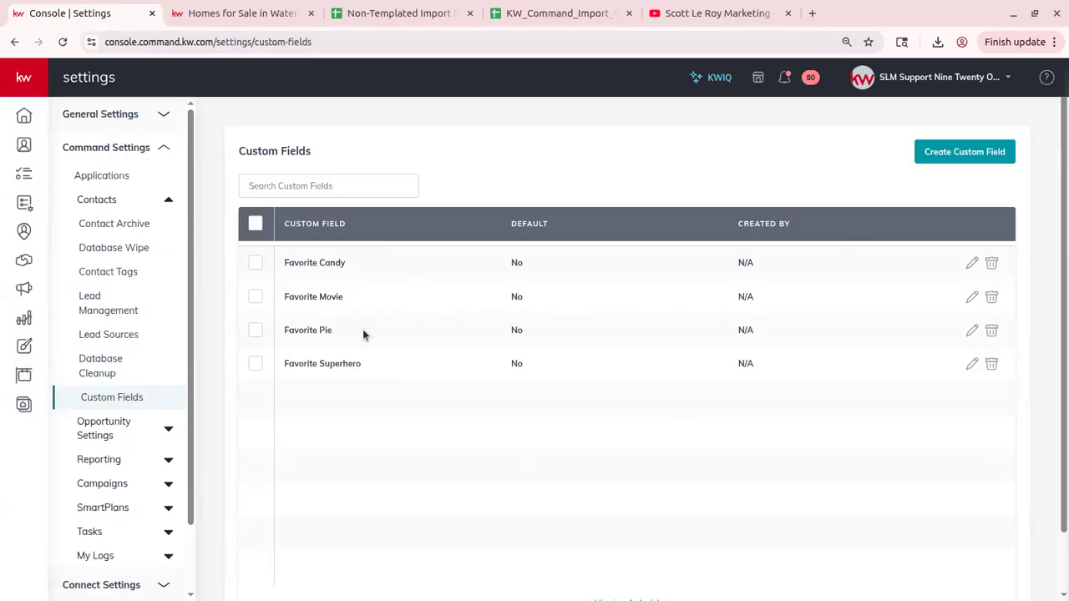
Edit the Favorite Candy custom field, trying the Text Area type before reselecting a type, and save it as a default custom field.
click(971, 264)
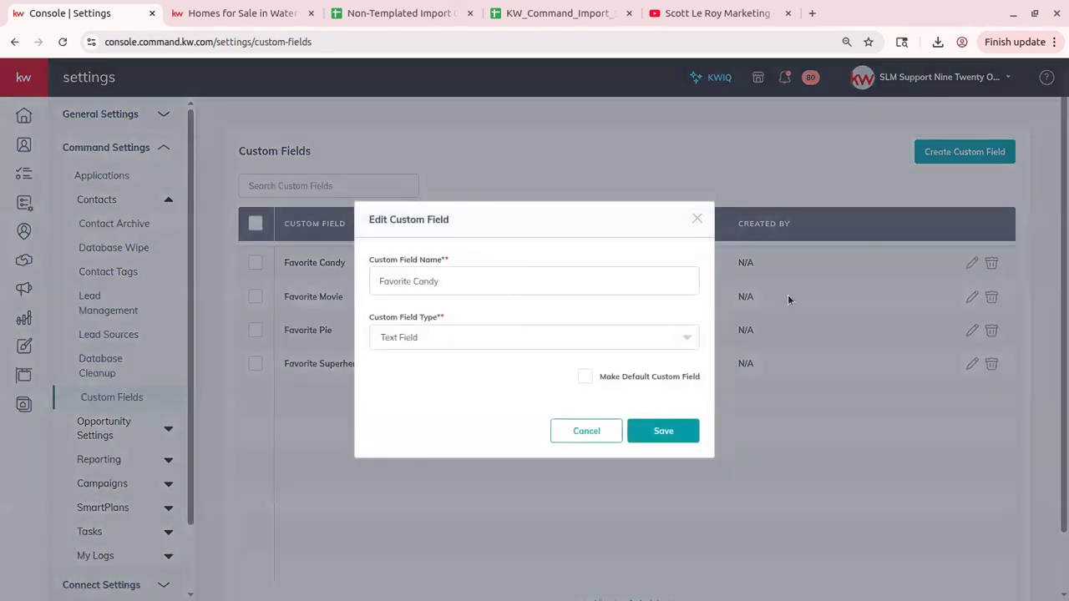
click(399, 338)
click(409, 396)
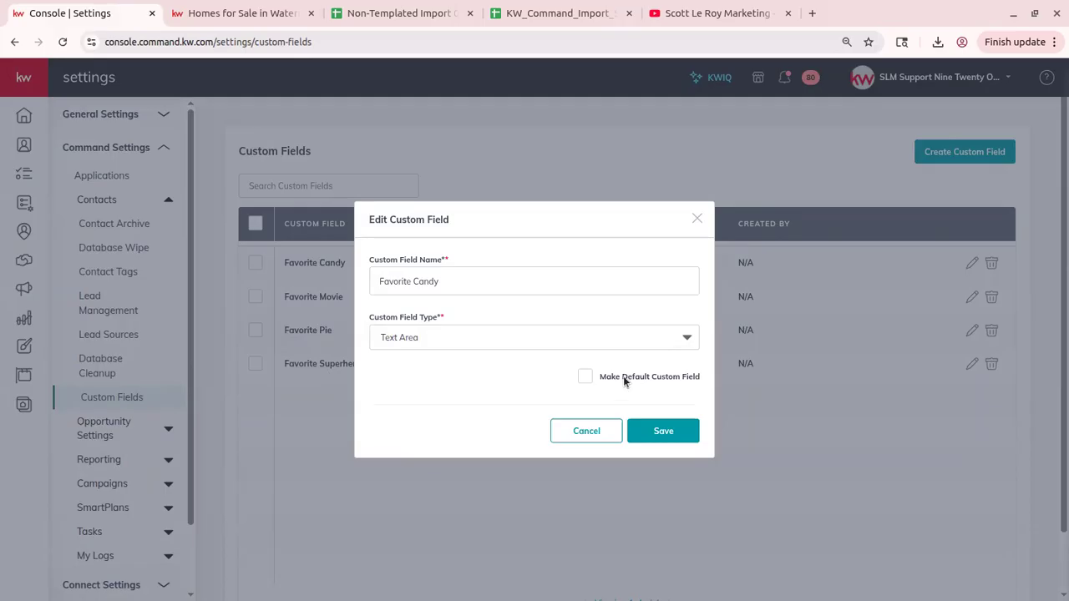
click(586, 376)
click(687, 338)
click(551, 368)
click(663, 433)
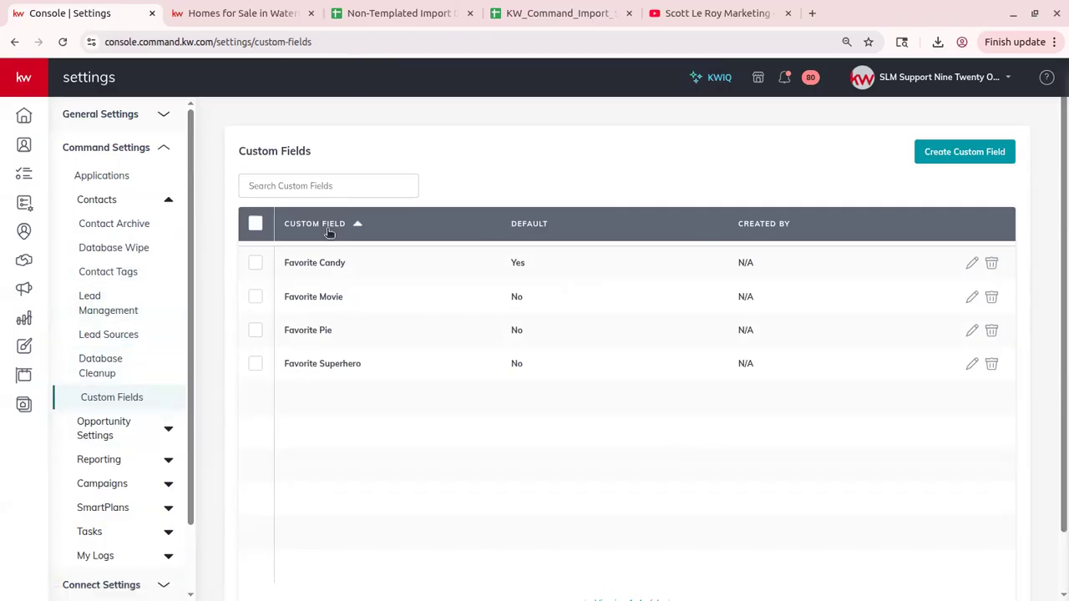
View the import logs in the settings, including the columns with the original and error file downloads.
scroll(148, 363, down, 2)
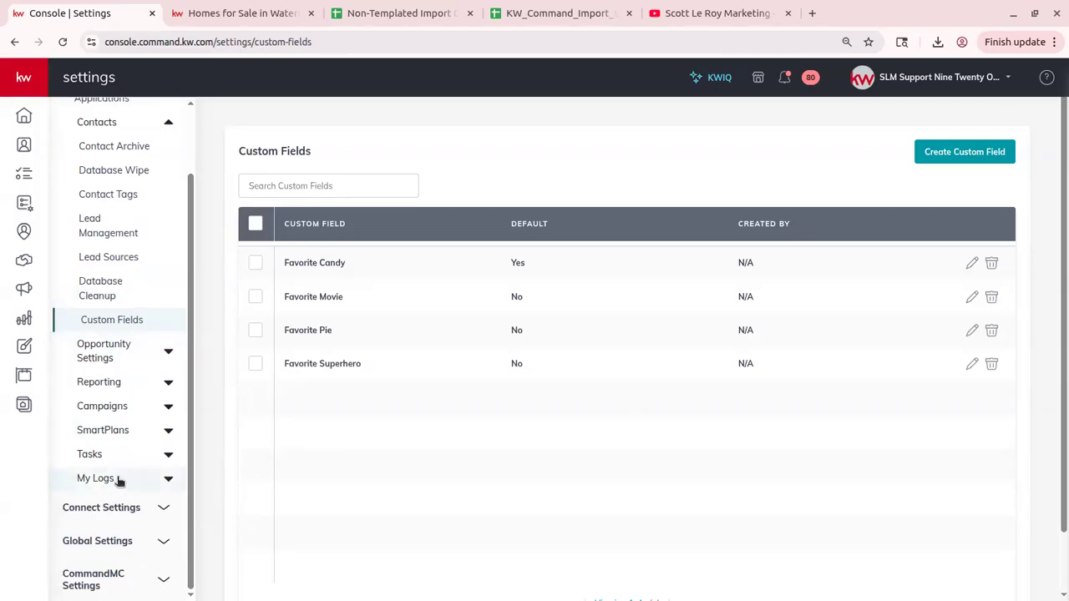
click(109, 481)
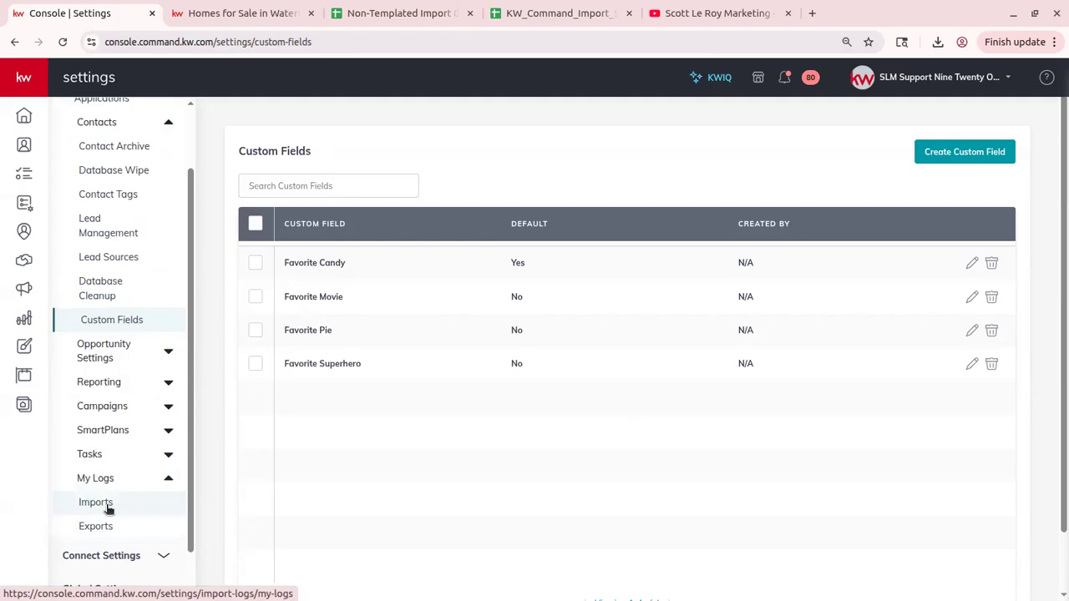
click(132, 506)
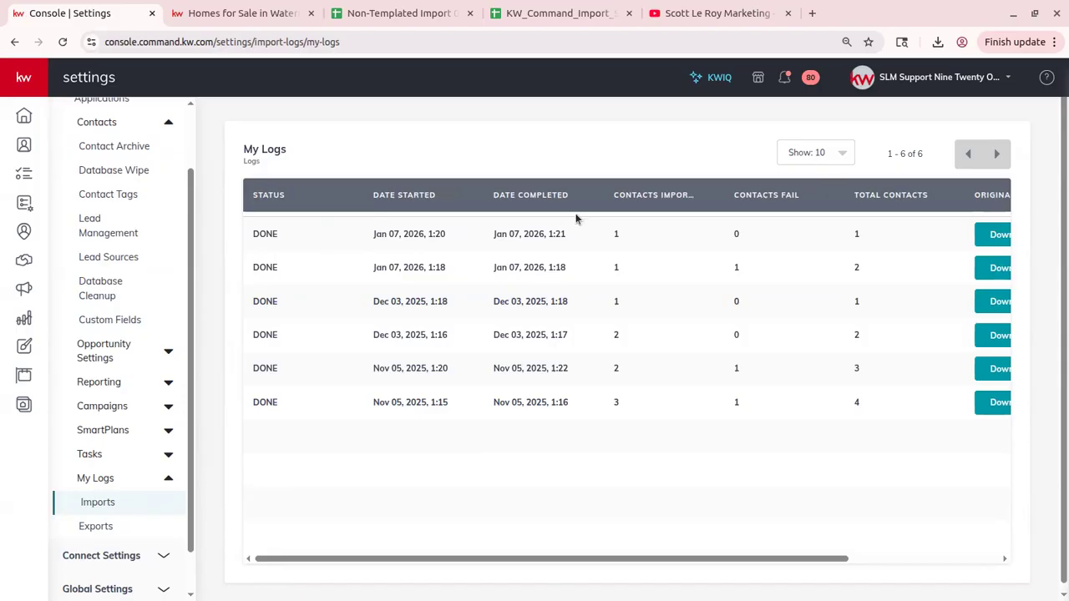
click(678, 193)
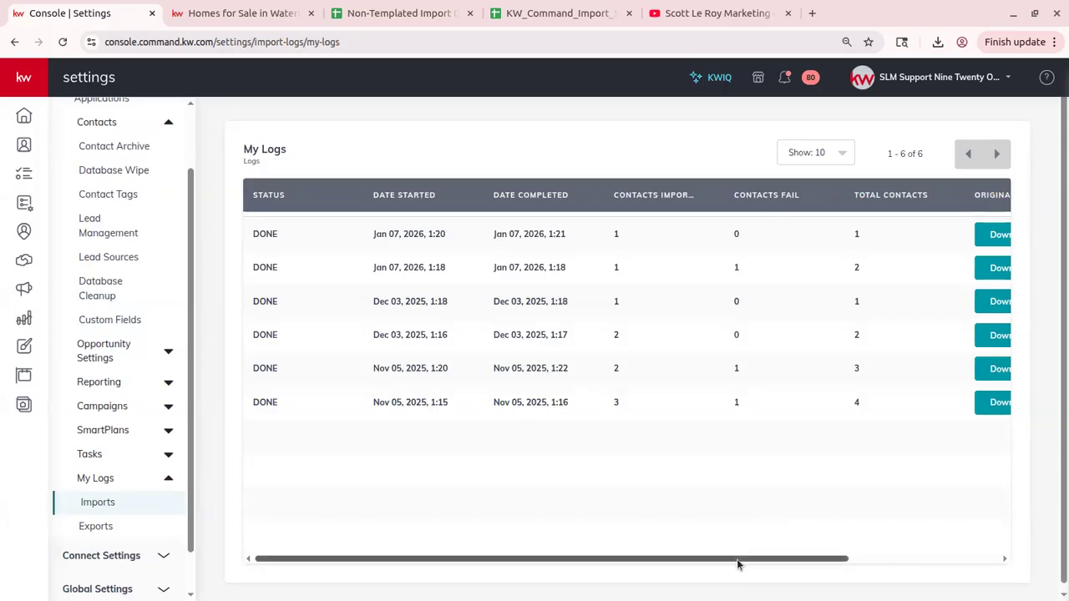
drag(736, 564, 943, 582)
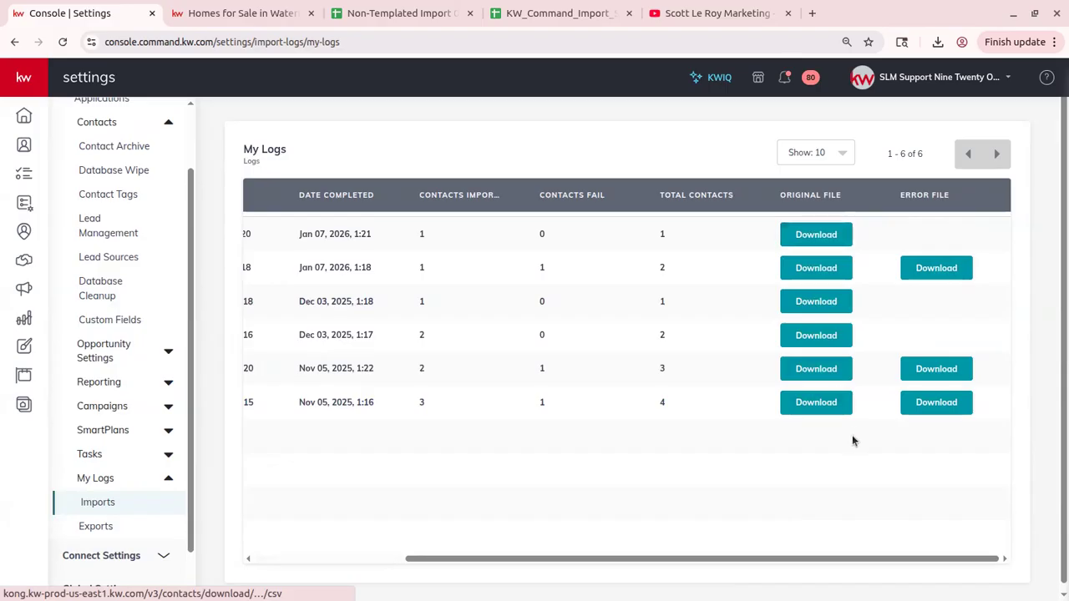
drag(907, 559, 616, 553)
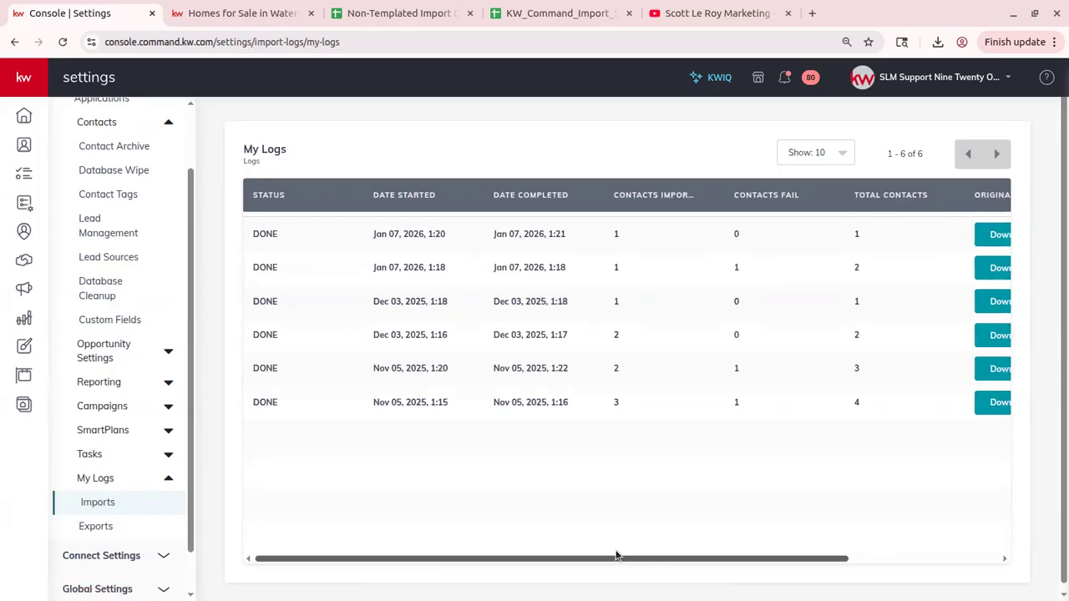
View the export logs in the settings and return to the Command dashboard.
click(130, 529)
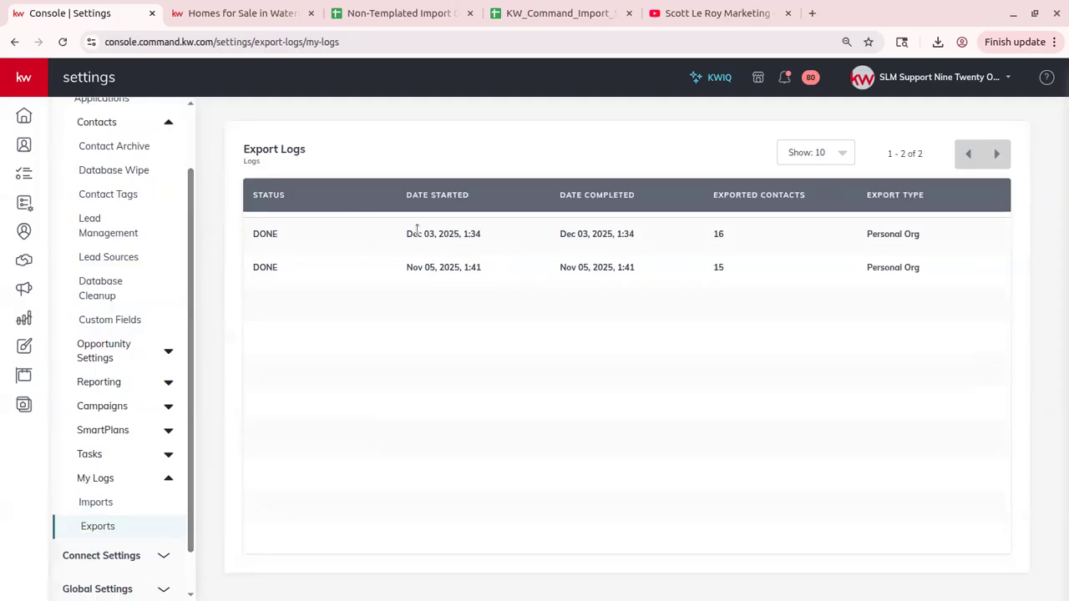
click(316, 197)
click(26, 116)
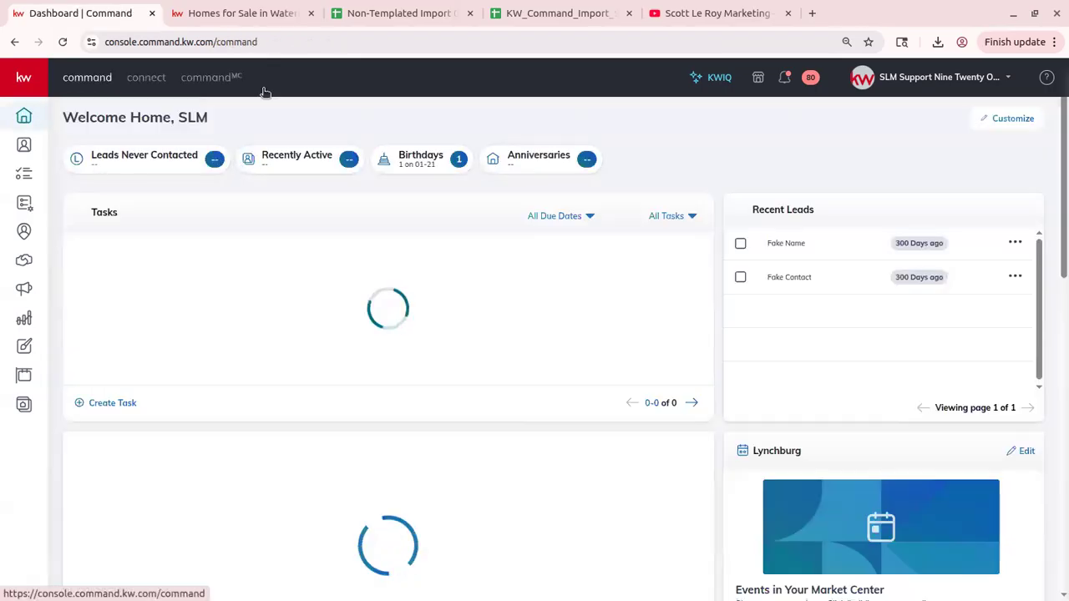